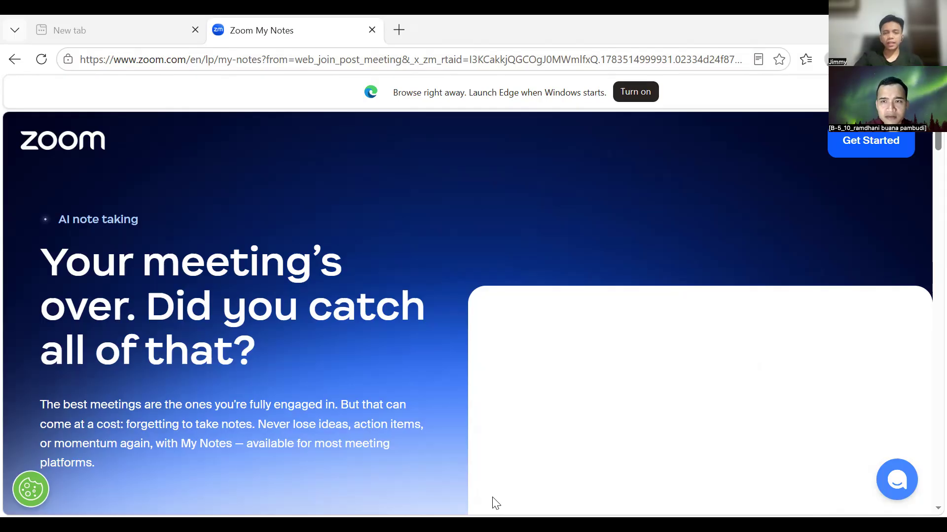
- In Chrome, change the search text to 'meta suite' and run the 'meta suite business' suggestion
key("alt+Tab")
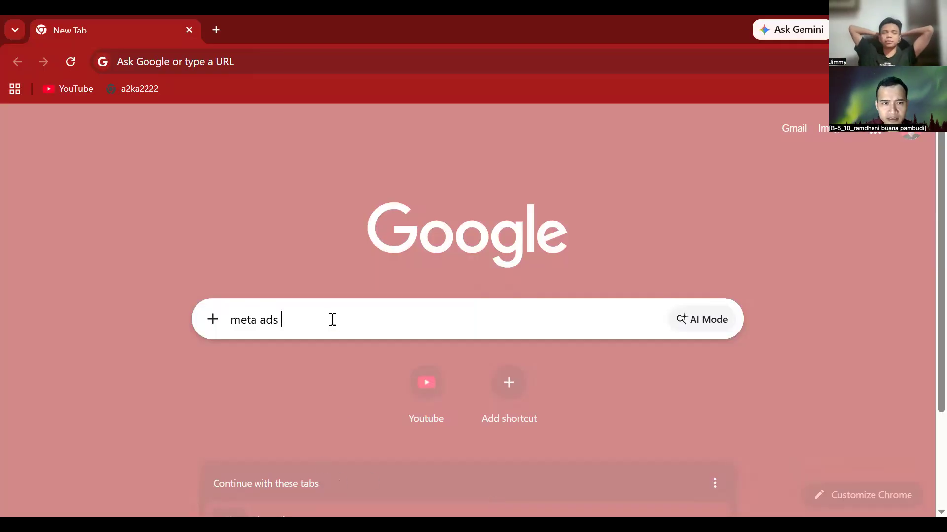
left_click(385, 325)
key("BackSpace")
key("BackSpace")
key("BackSpace")
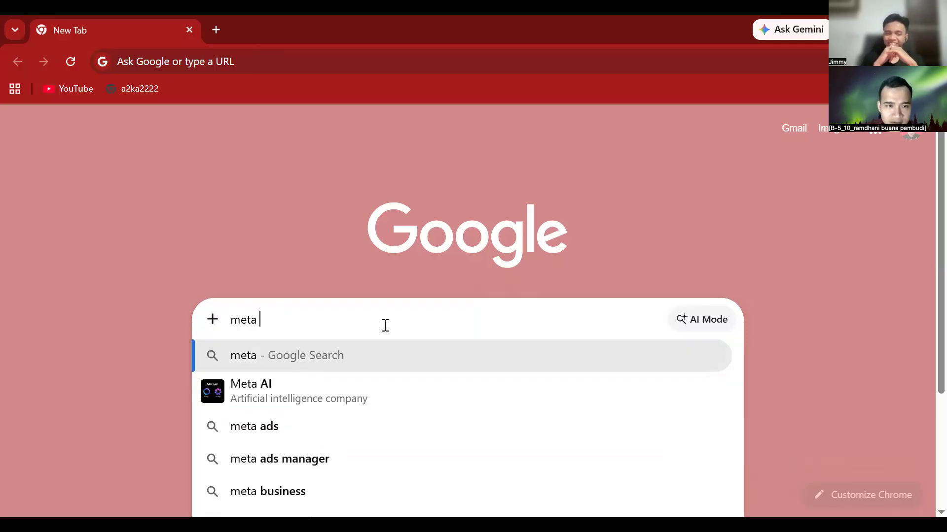
type("suite")
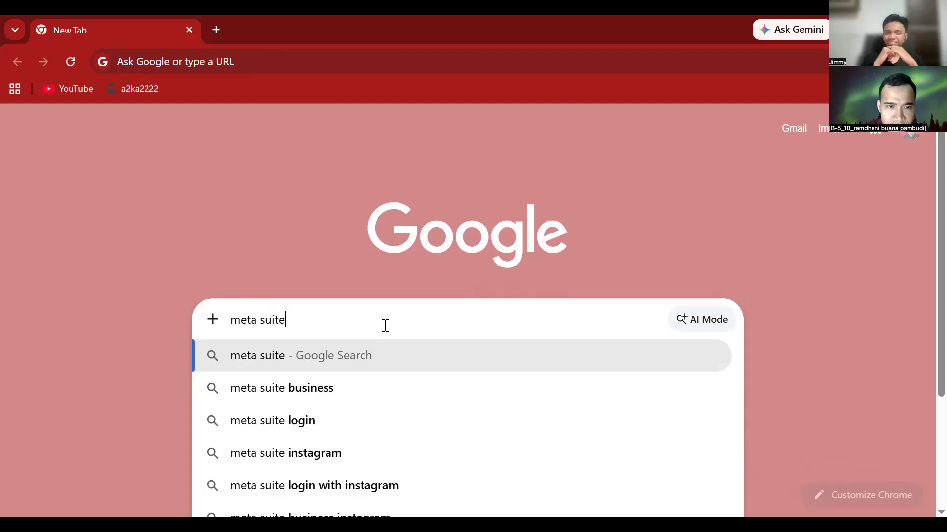
key("Down")
left_click(365, 388)
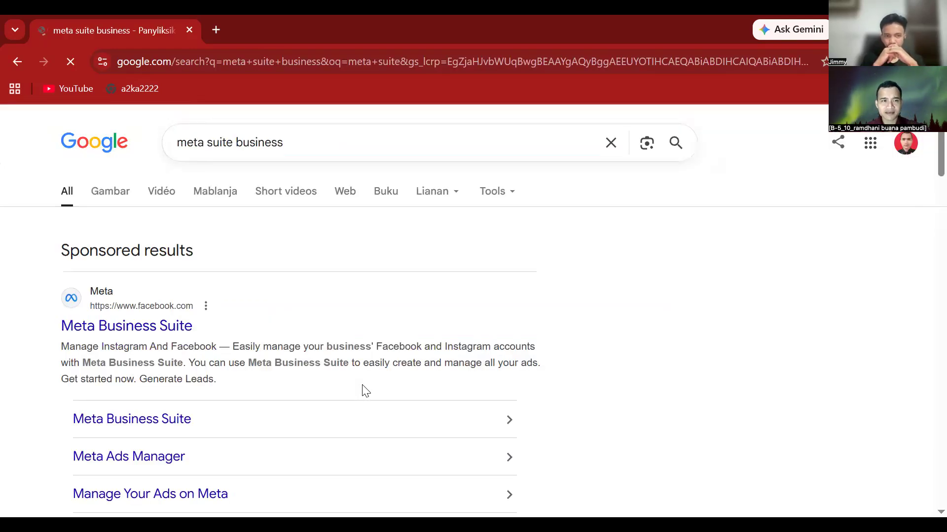
- Scroll the results and open 'Meta for Business (formerly Facebook for Business)'
scroll(365, 391, "down", 1)
scroll(364, 391, "down", 1)
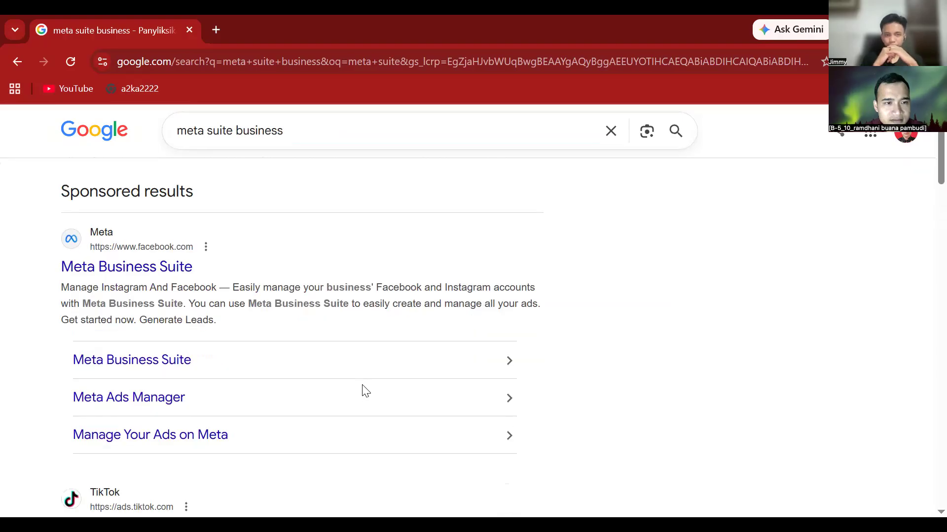
scroll(365, 390, "down", 6)
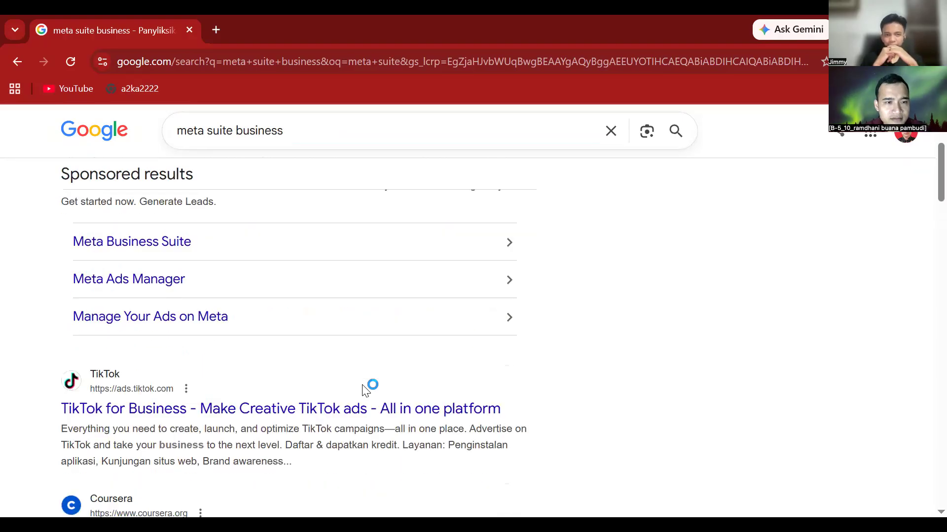
scroll(364, 391, "down", 4)
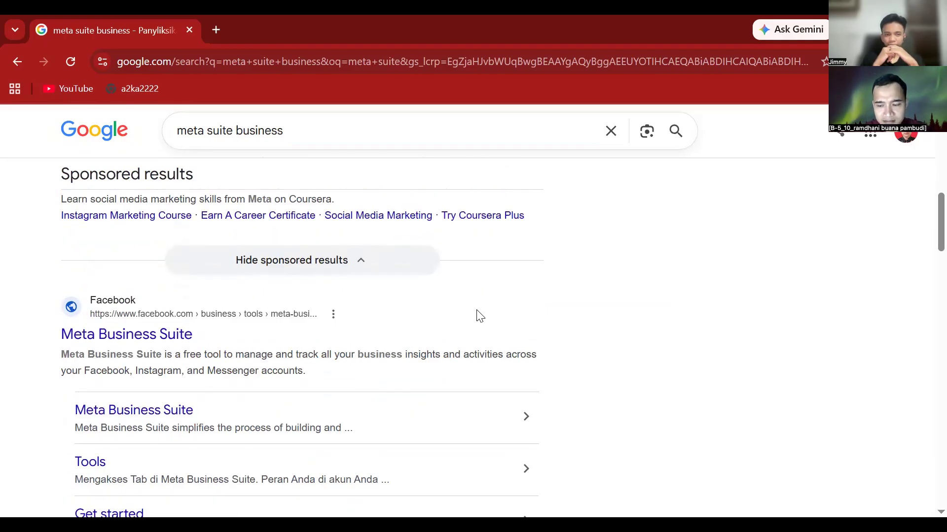
scroll(478, 315, "up", 2)
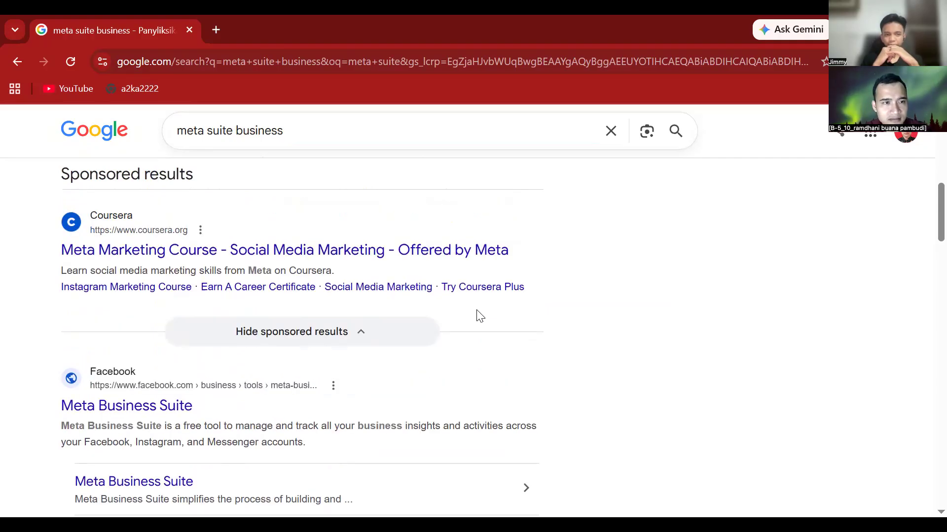
scroll(480, 316, "up", 2)
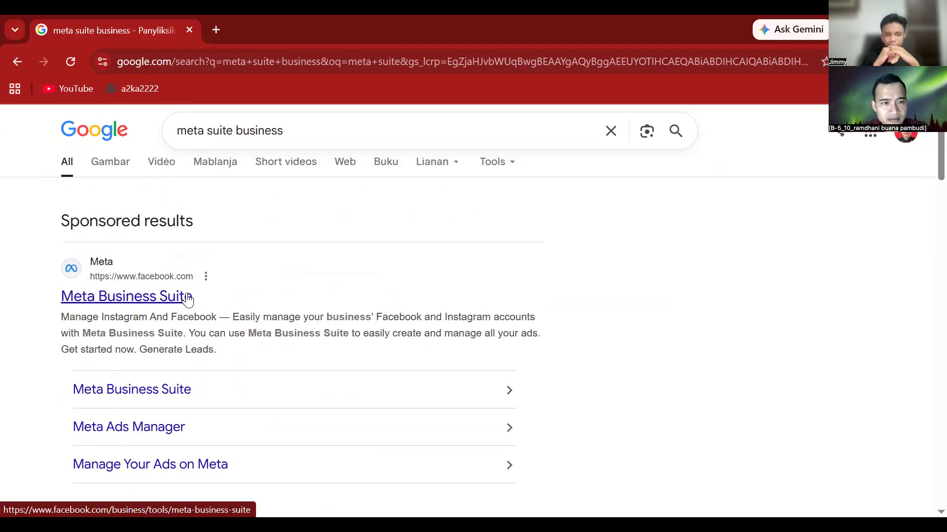
scroll(188, 300, "down", 1)
scroll(188, 299, "down", 1)
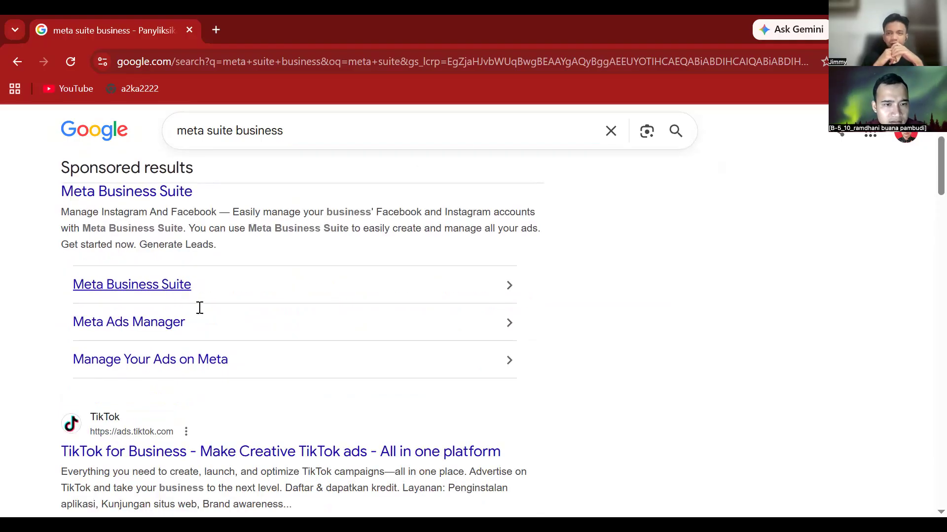
scroll(199, 309, "down", 10)
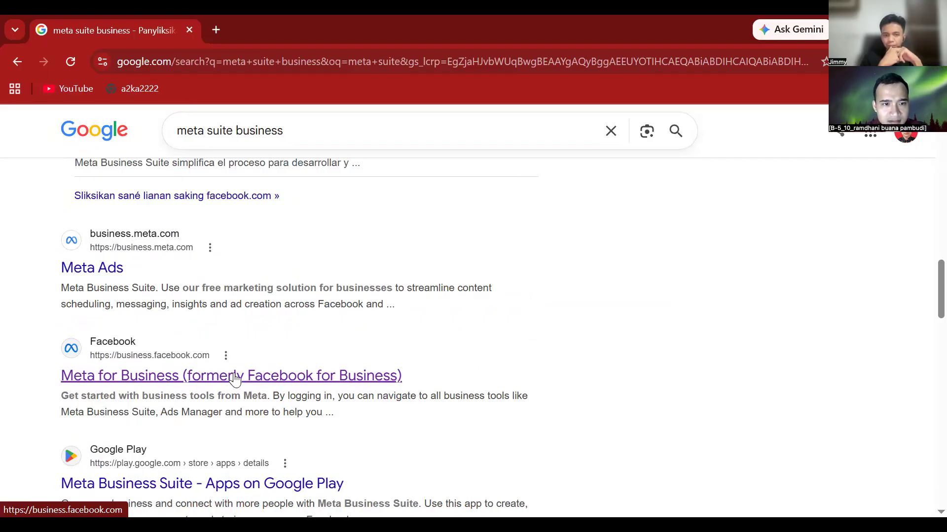
left_click(234, 377)
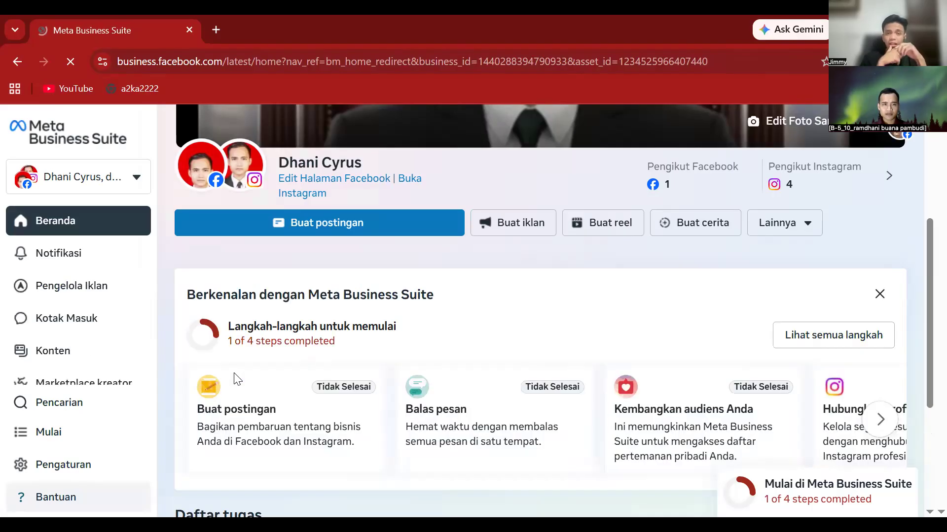
- Close the mobile-app dialog with Selesai and go to Pengaturan in the sidebar
left_click(383, 413)
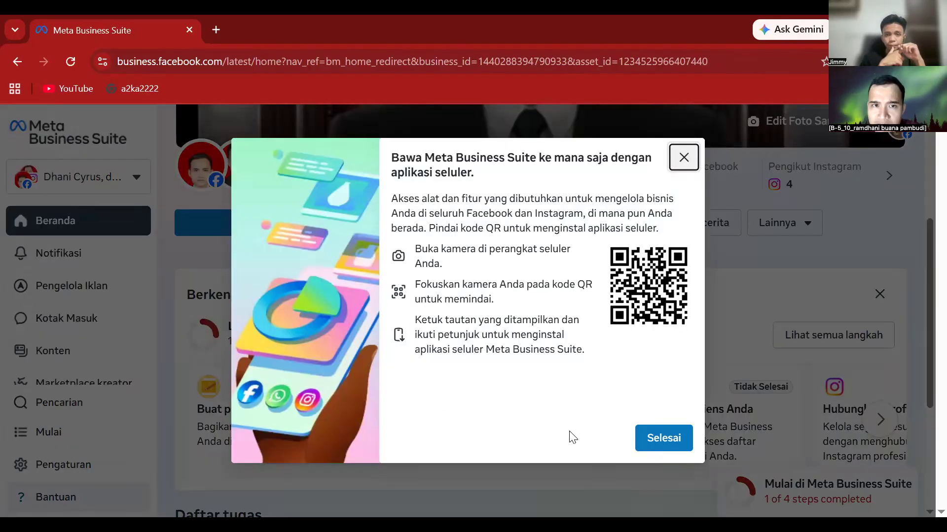
left_click(653, 445)
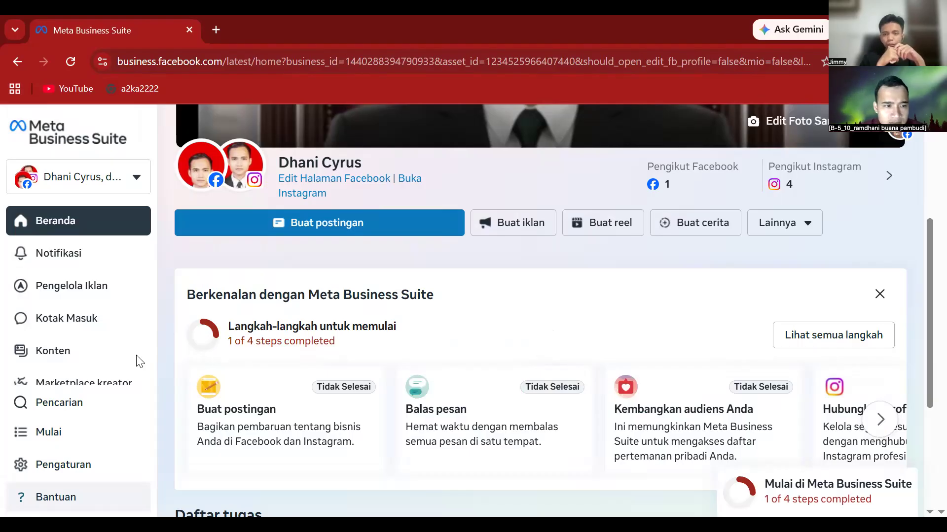
left_click(94, 477)
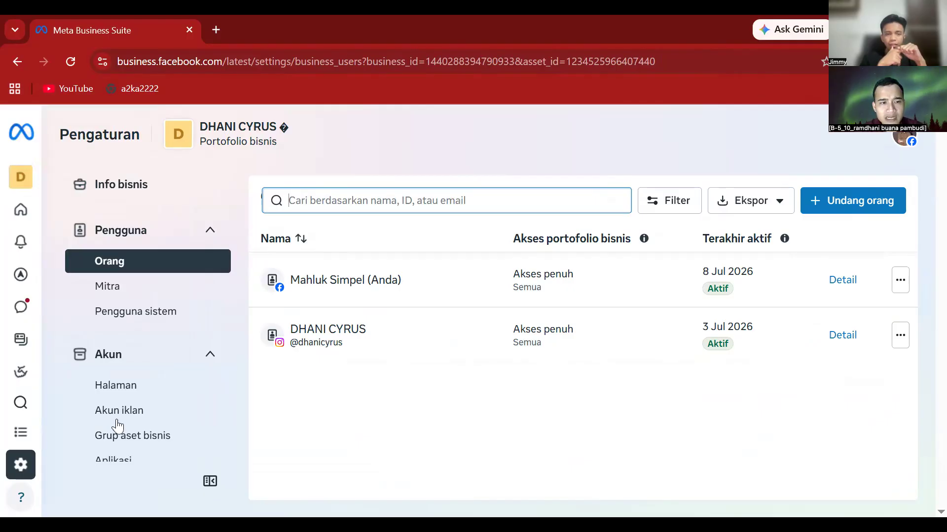
- Review the Halaman page, cancel the Hubungkan aset dialog, then view the empty Akun iklan list
left_click(129, 385)
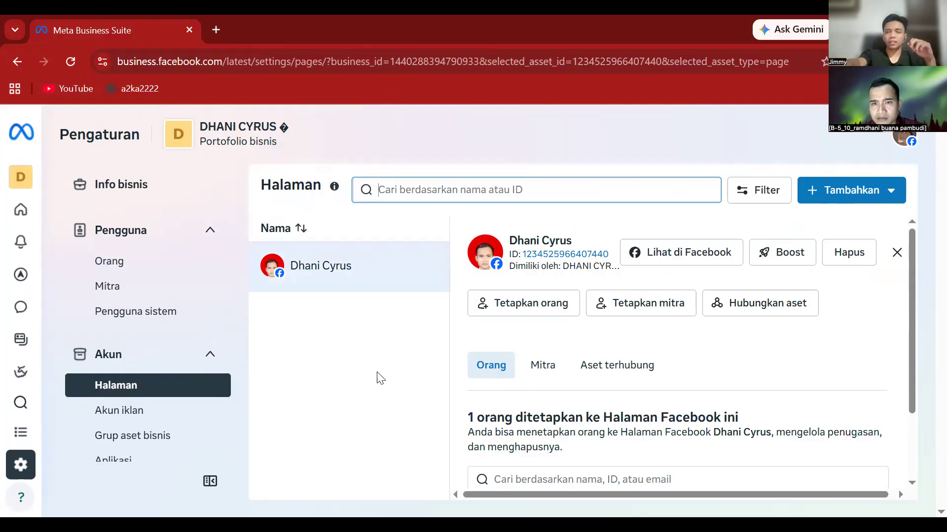
left_click(738, 311)
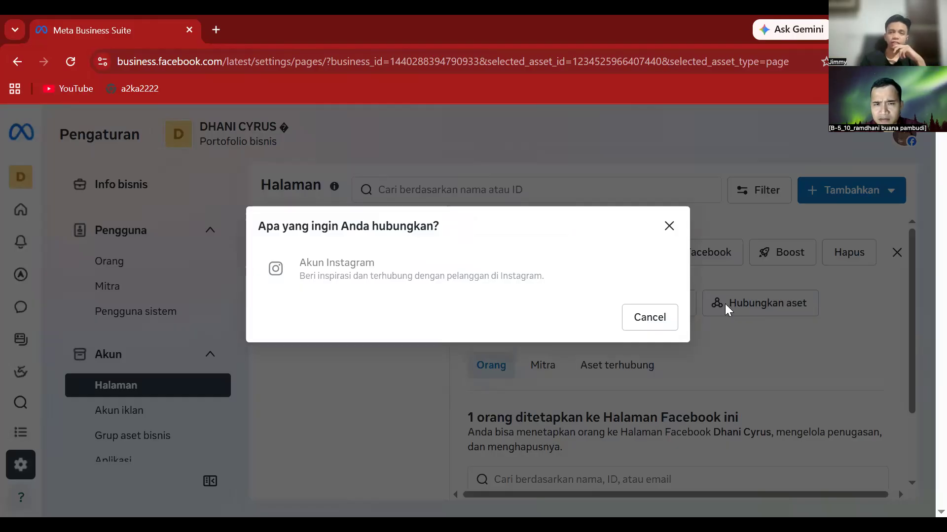
left_click(732, 339)
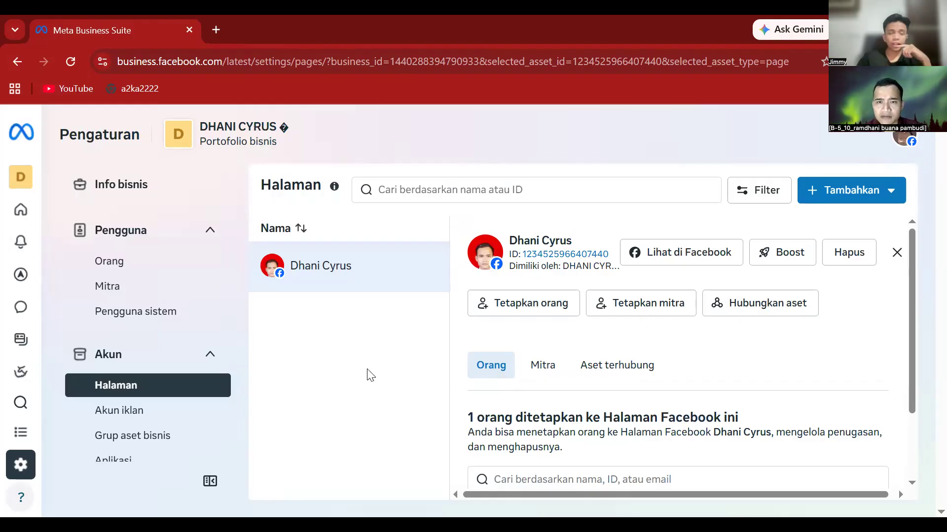
left_click(128, 411)
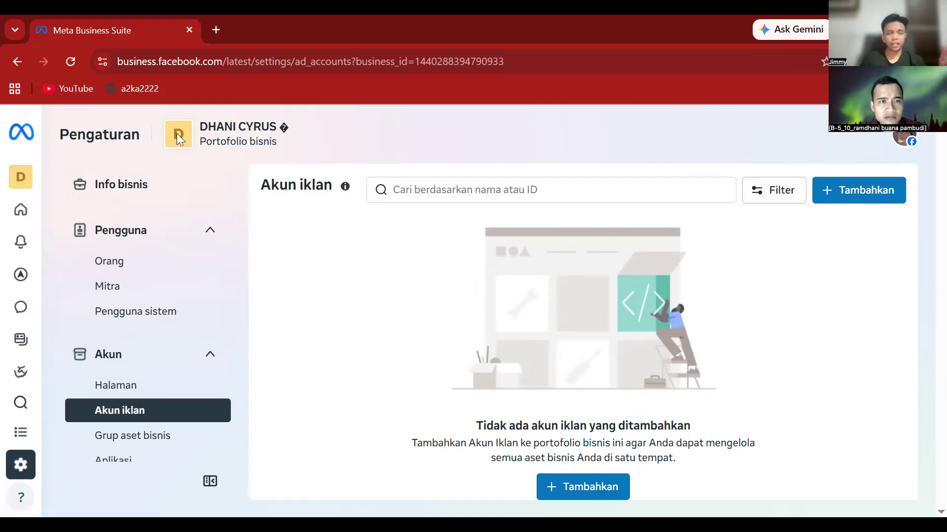
mouse_move(29, 177)
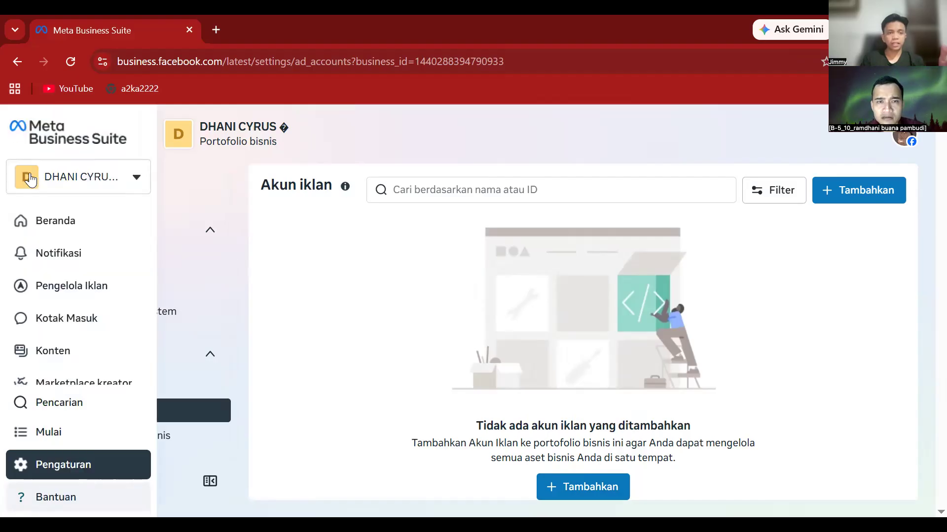
left_click(31, 181)
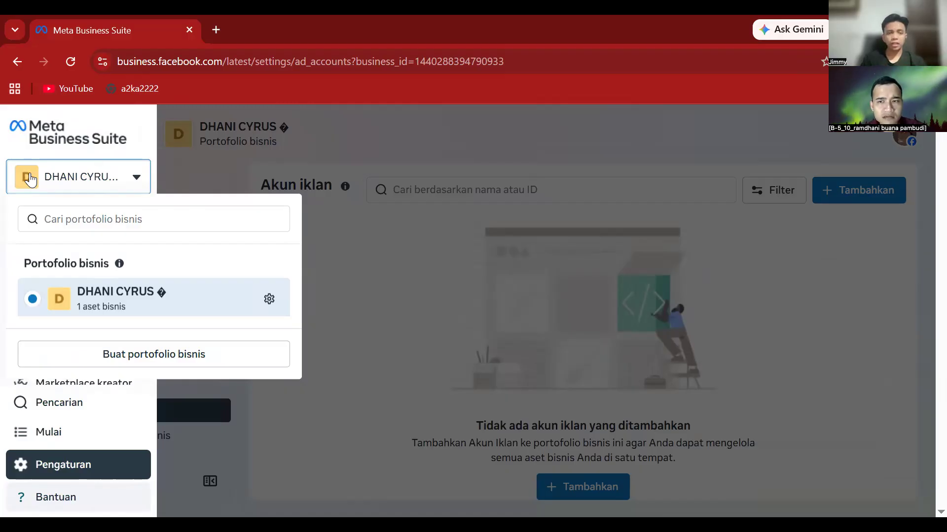
left_click(357, 318)
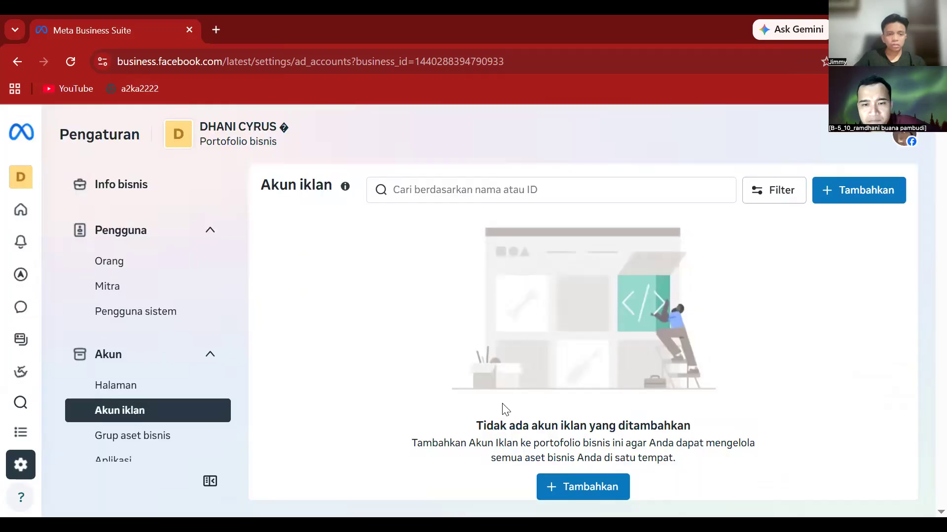
left_click(597, 487)
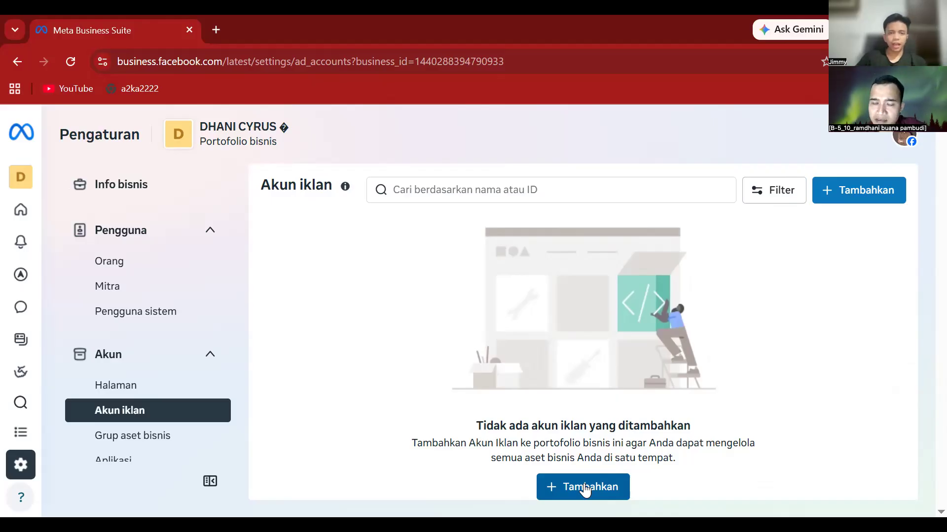
- Start creating a brand-new ad account and enter the account's name
left_click(584, 488)
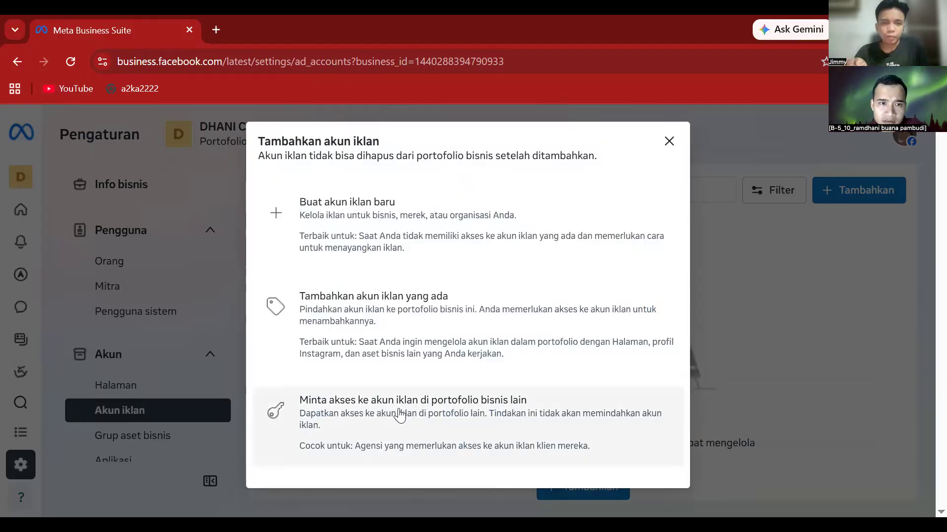
left_click(389, 245)
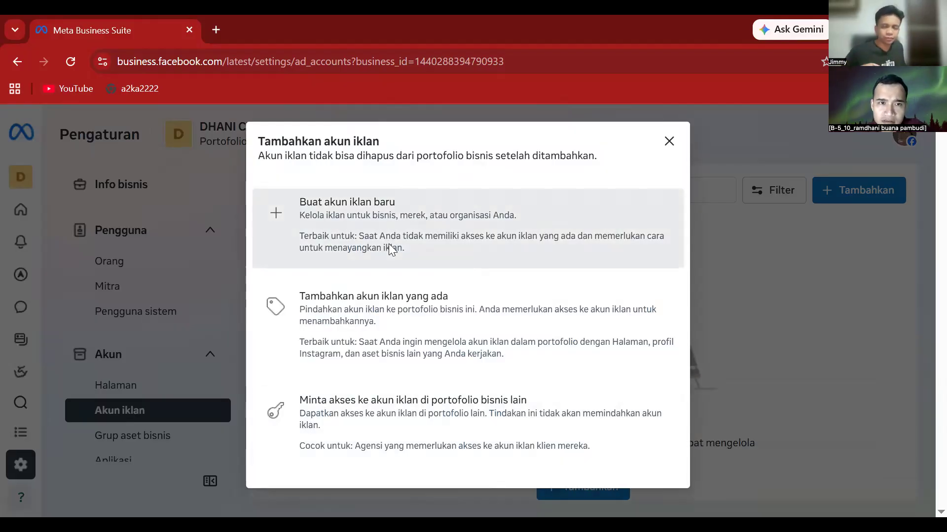
left_click(397, 209)
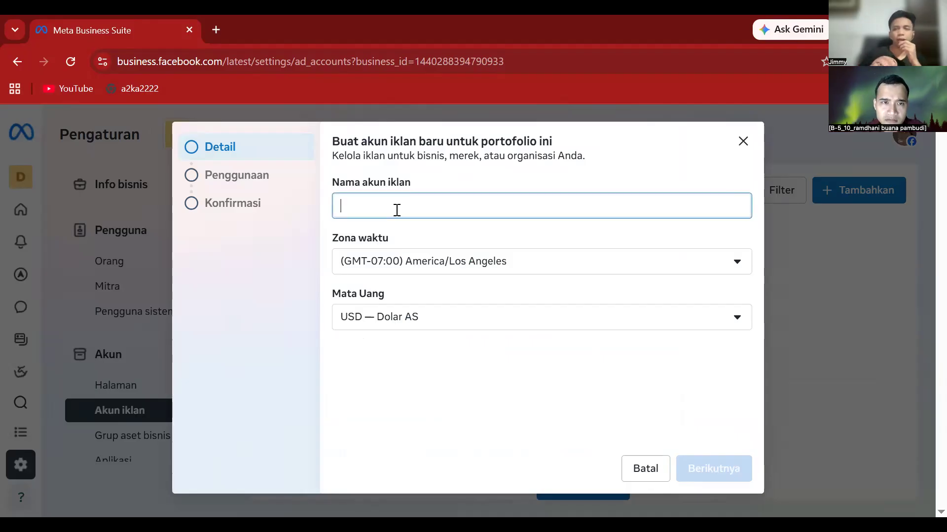
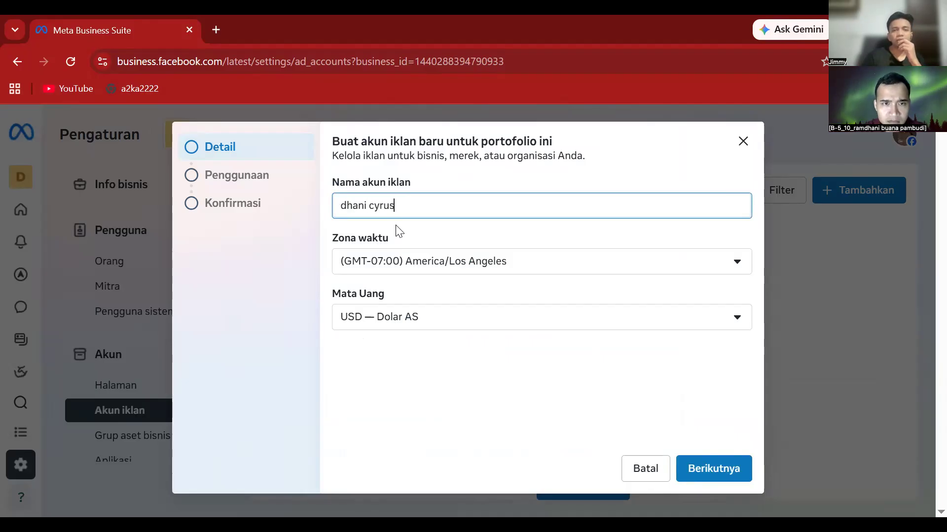
- Set the time zone to (GMT+07:00) Asia/Jakarta and currency to IDR — Rupiah Indonesia, then continue
left_click(434, 272)
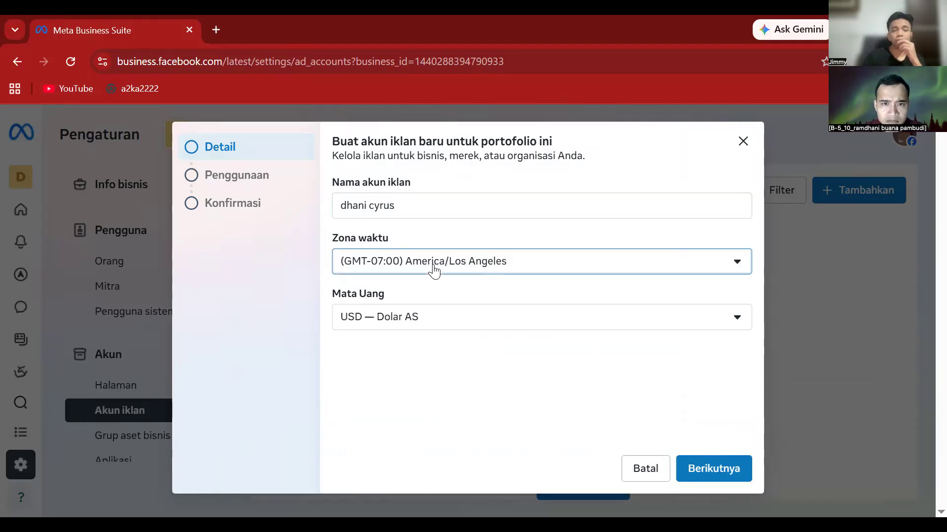
type("jakarta")
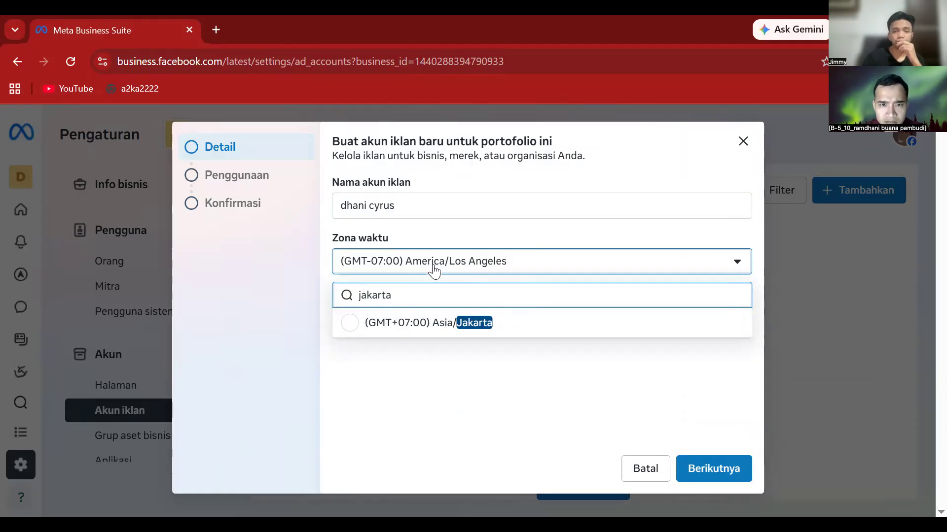
left_click(453, 327)
left_click(441, 326)
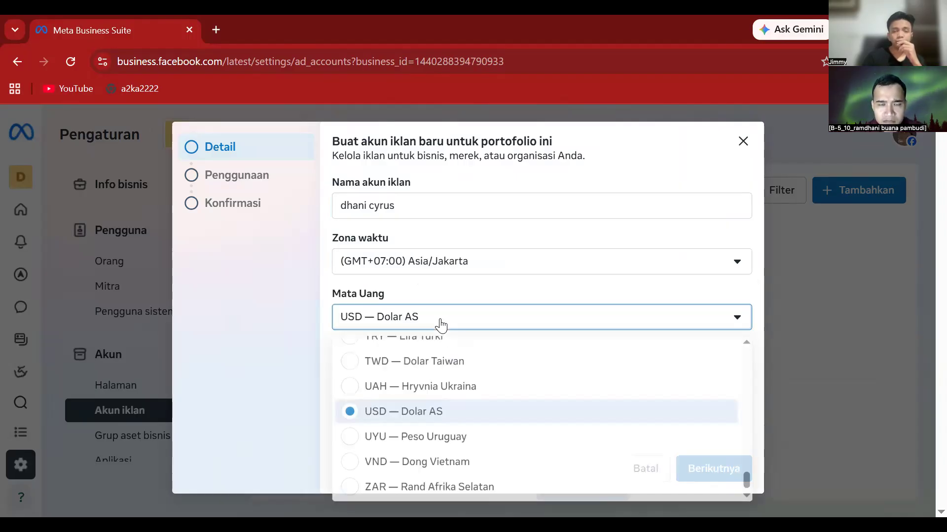
key("r")
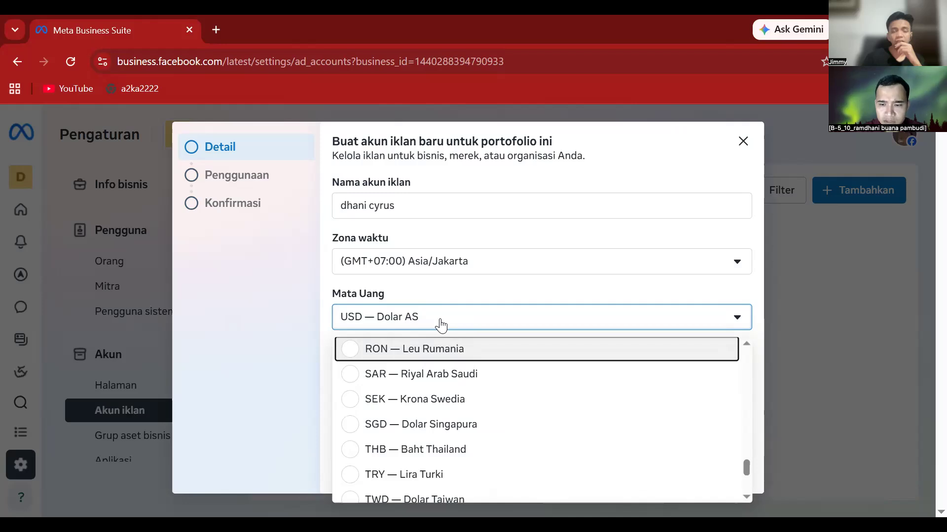
key("i")
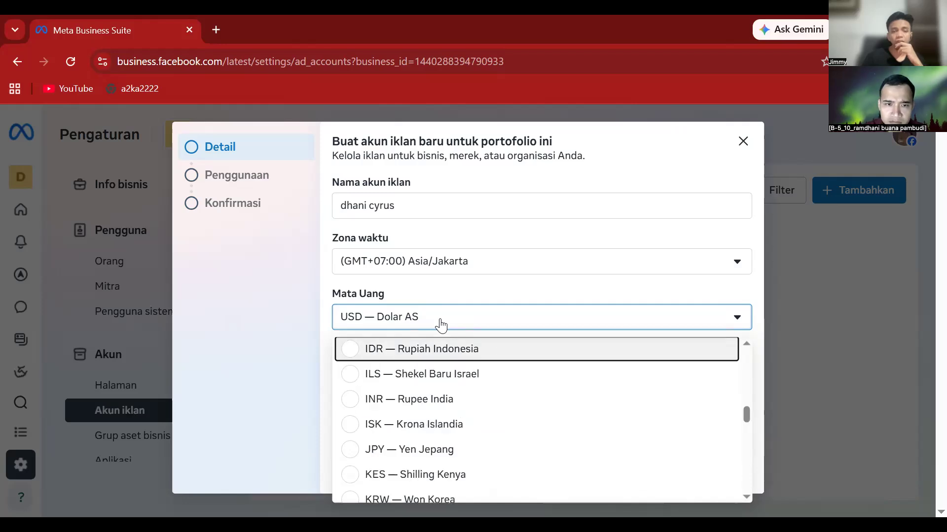
left_click(350, 350)
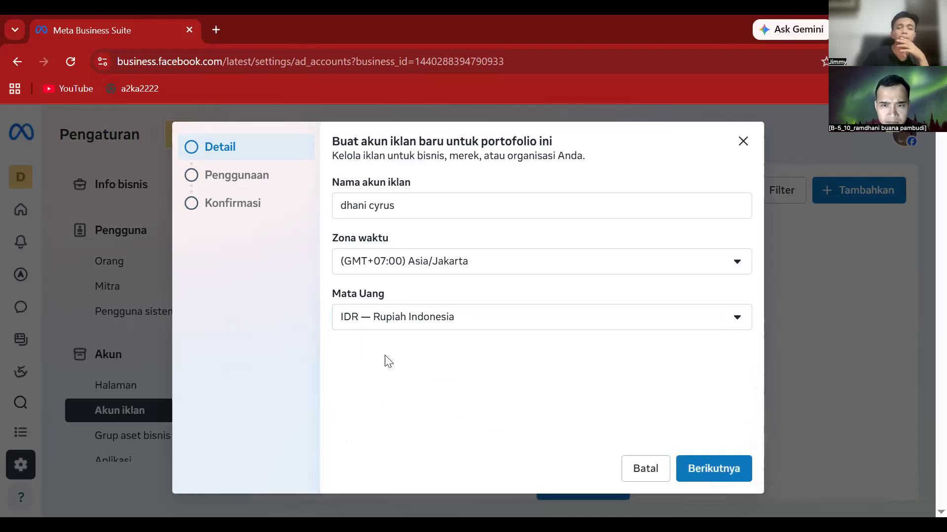
left_click(736, 467)
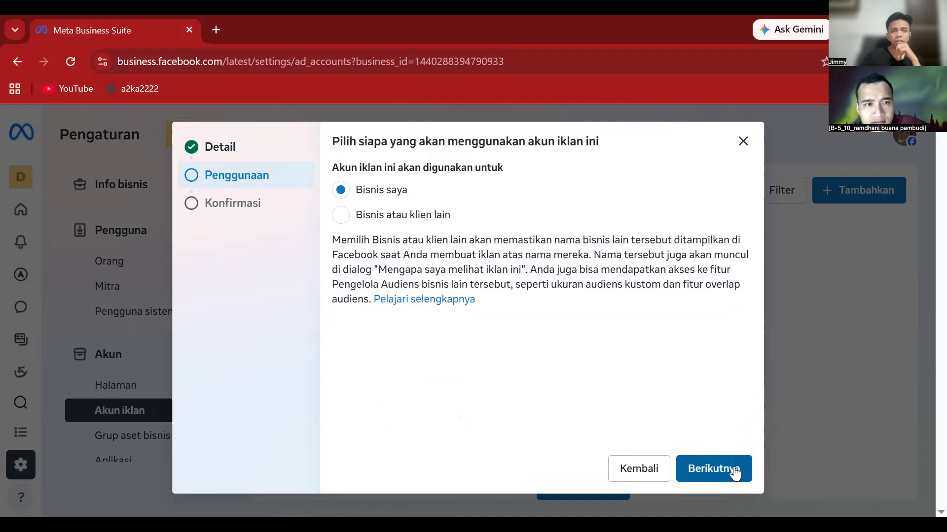
- Keep Bisnis saya, accept the terms, create the ad account, and close the success message
left_click(734, 471)
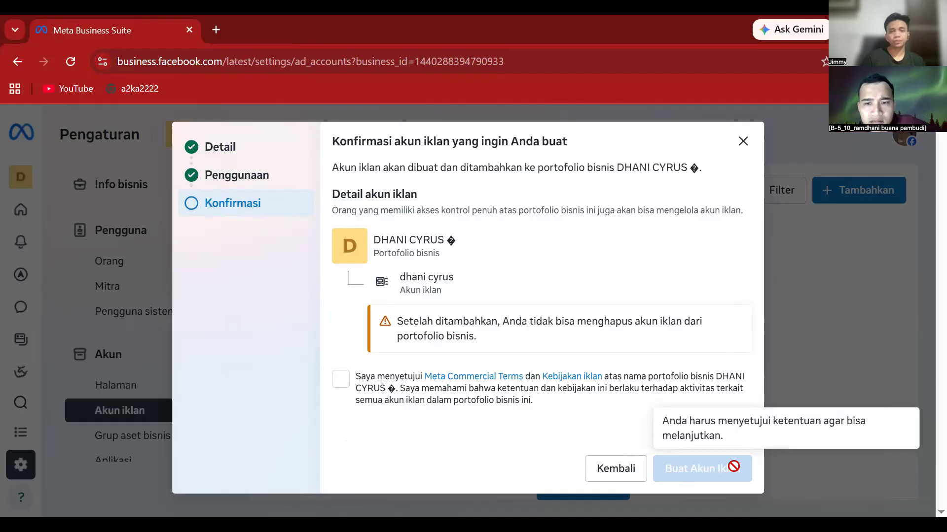
left_click(344, 387)
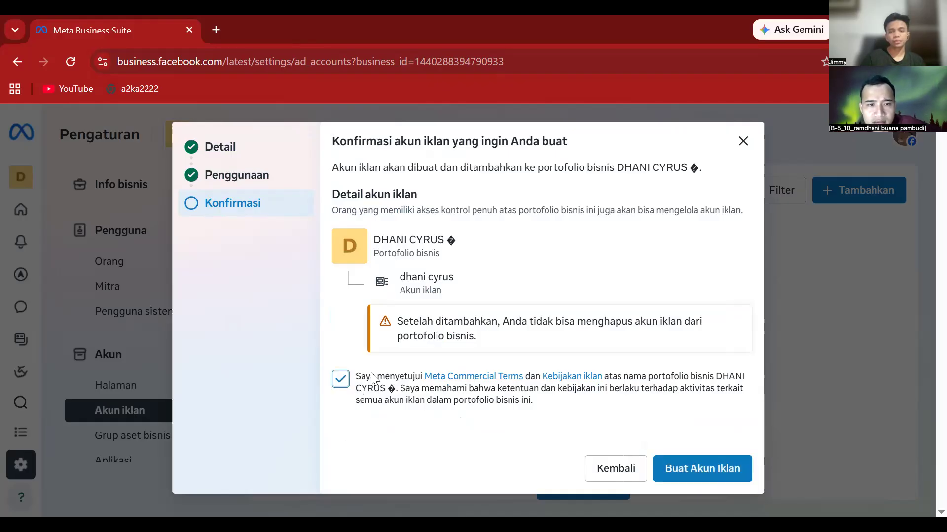
left_click(718, 470)
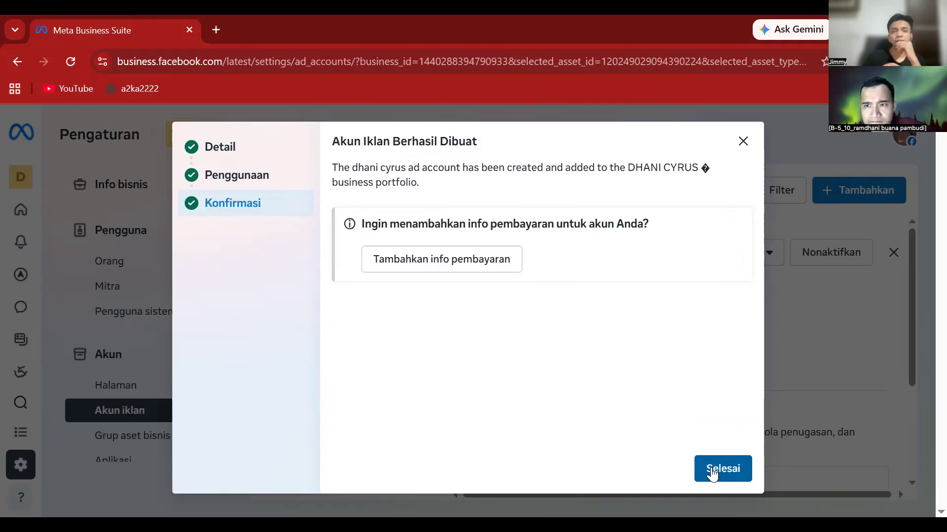
left_click(711, 470)
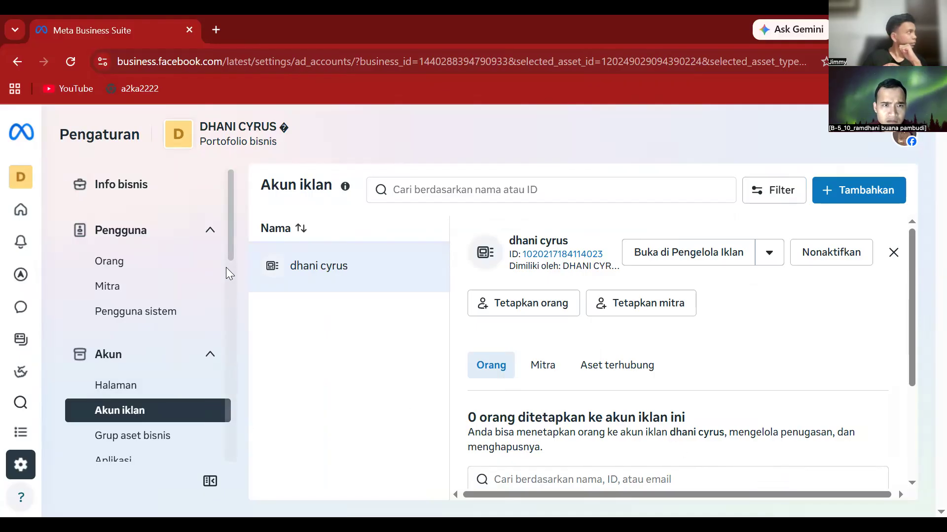
- Scroll the settings sidebar, view Akun WhatsApp, then open Akun Instagram
left_click_drag(229, 258, 229, 299)
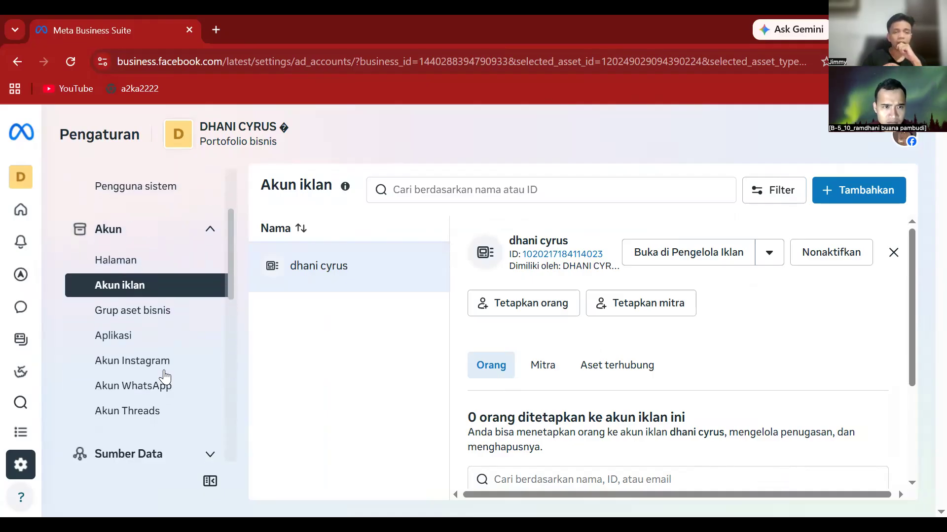
left_click(163, 394)
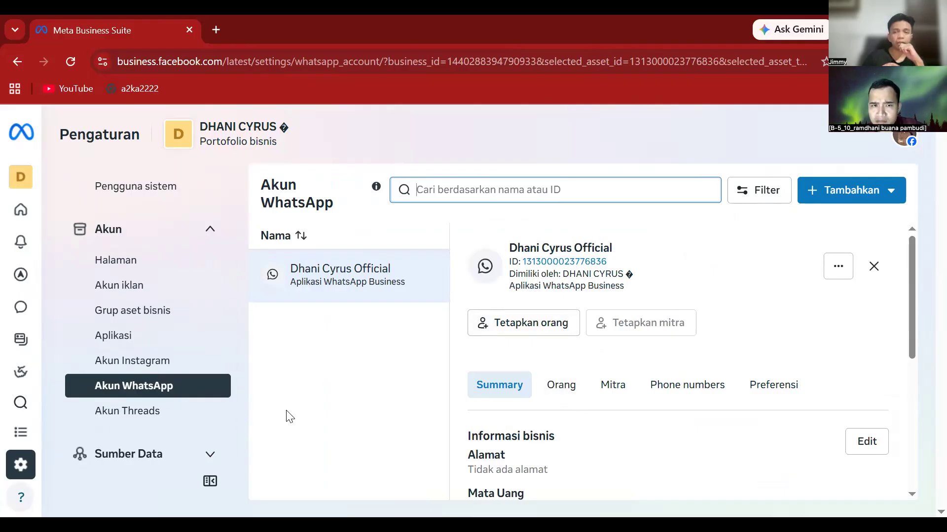
left_click(164, 361)
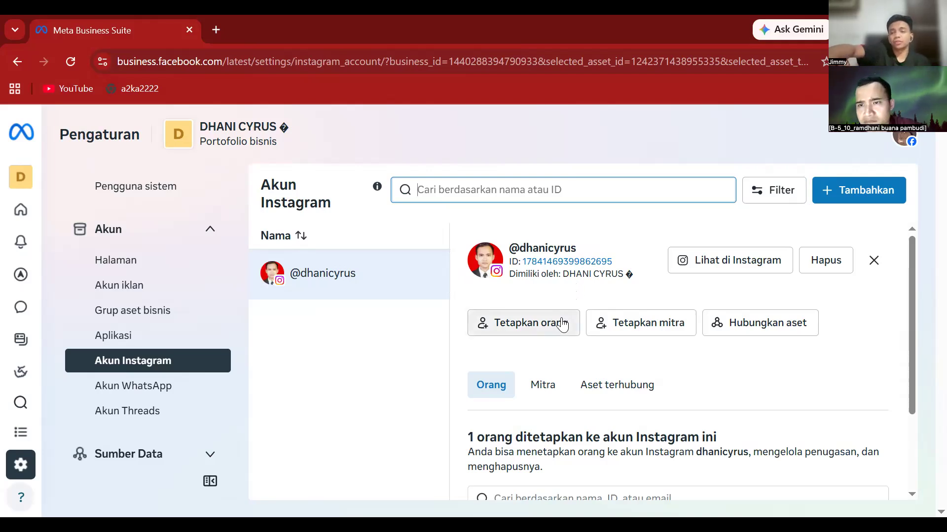
- Connect the new ad account through Hubungkan aset > Aset bisnis lainnya, then close the confirmation
left_click(743, 323)
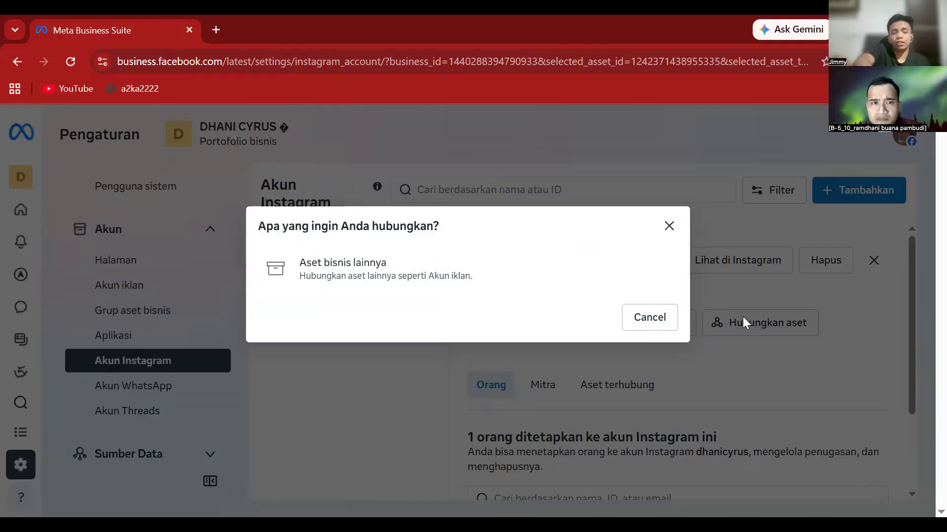
left_click(407, 260)
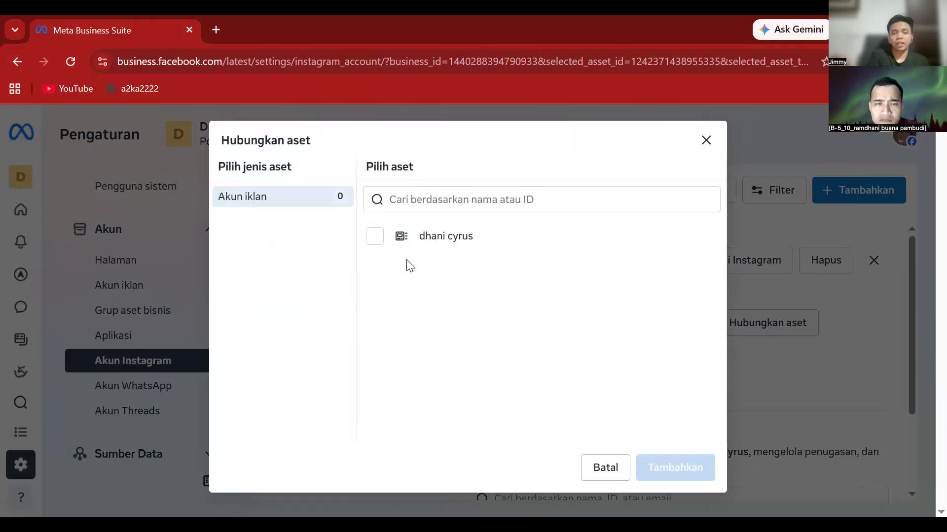
left_click(375, 237)
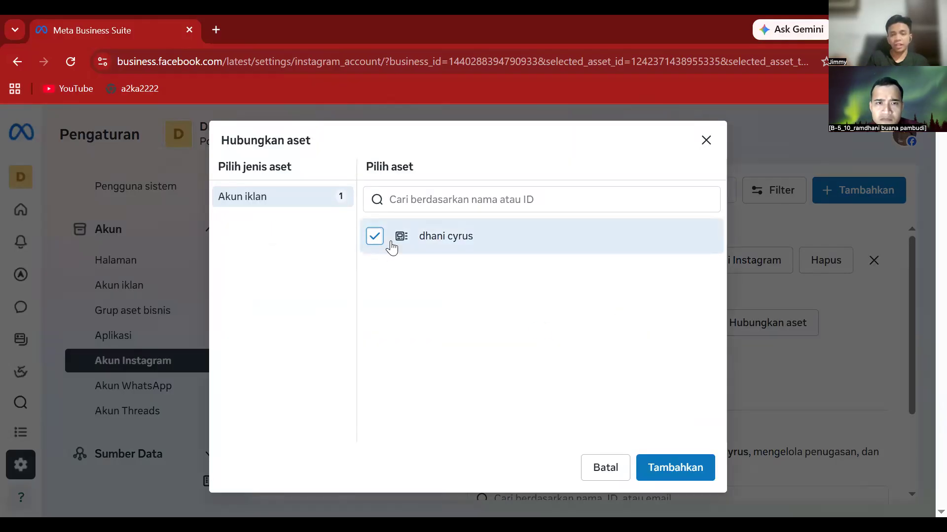
left_click(686, 470)
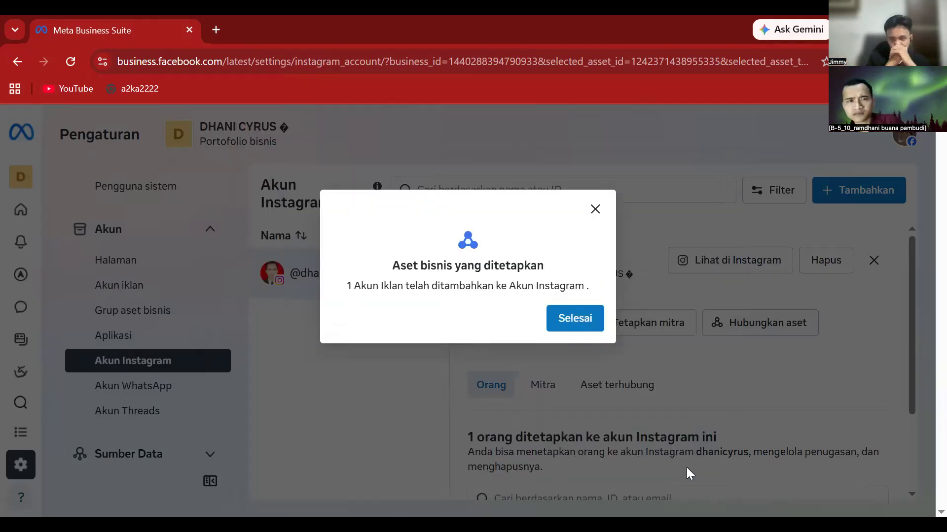
left_click(597, 322)
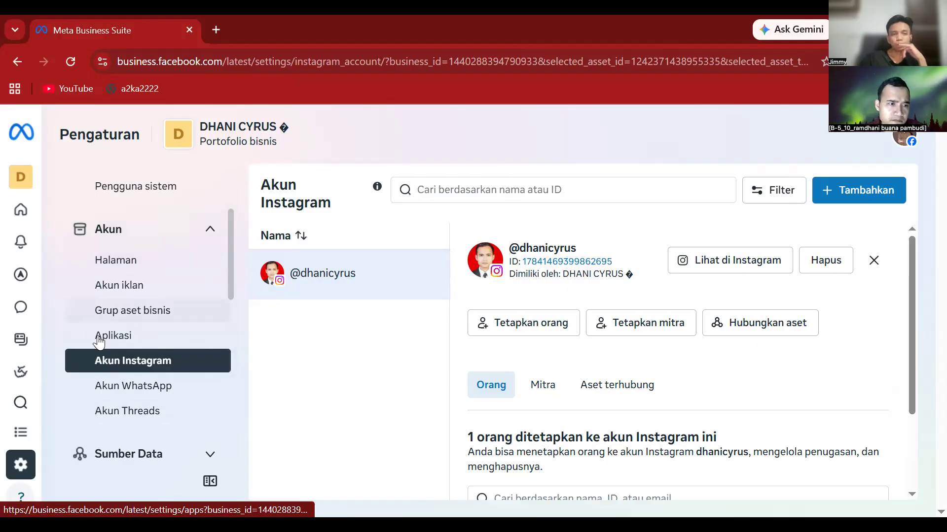
- Open Kampanye from Pengelola Iklan in the left rail and accept the policy with Saya terima
mouse_move(30, 391)
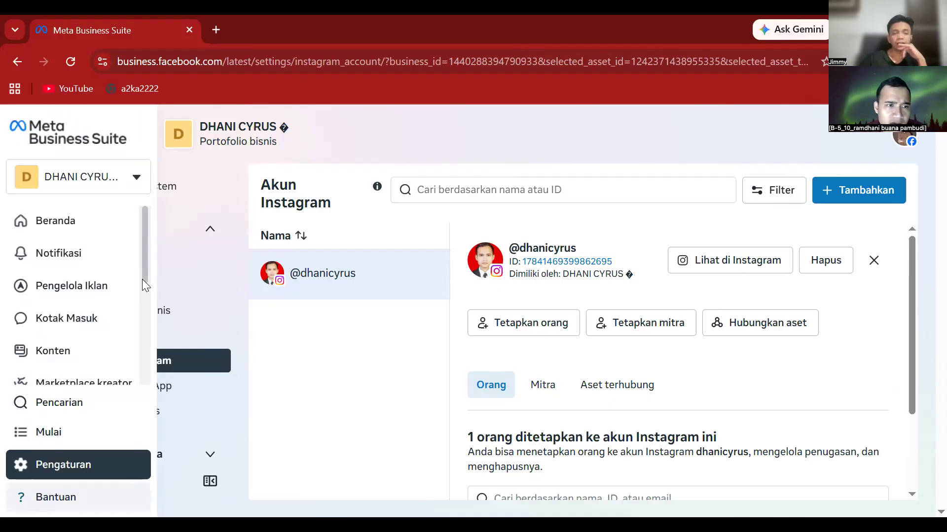
mouse_move(110, 291)
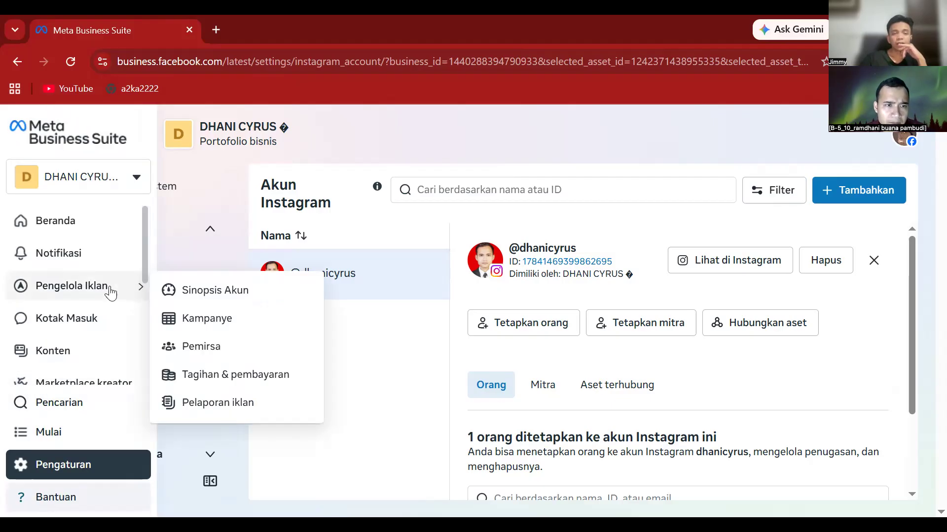
left_click(182, 319)
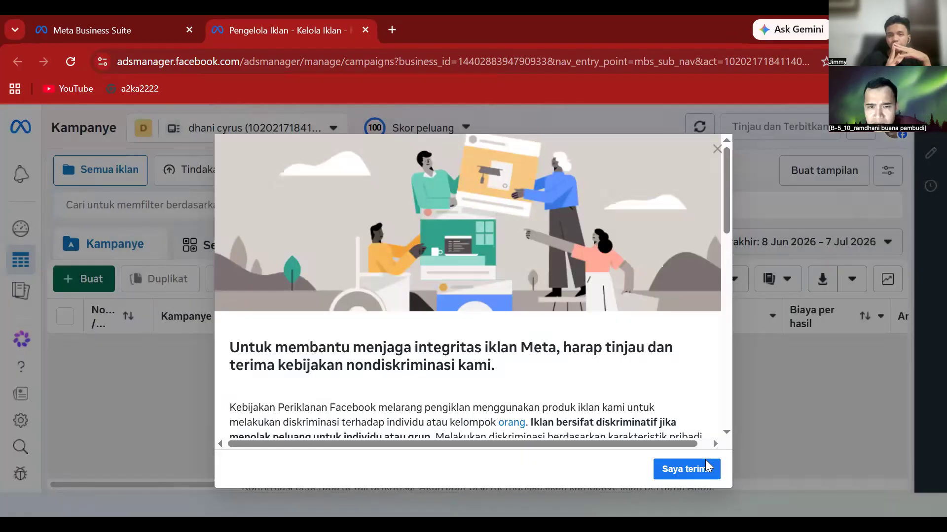
left_click(685, 469)
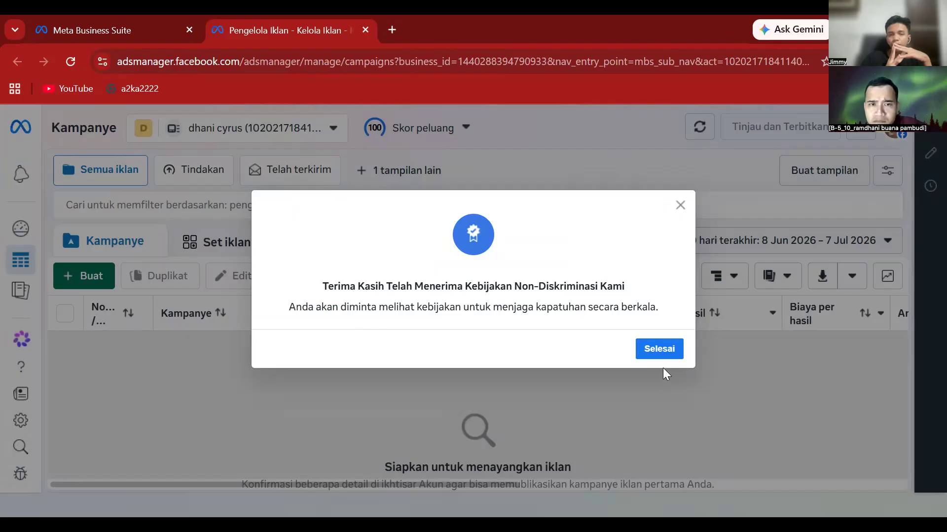
- Close the policy thank-you dialog and open the ad account selector listing portfolios
left_click(657, 354)
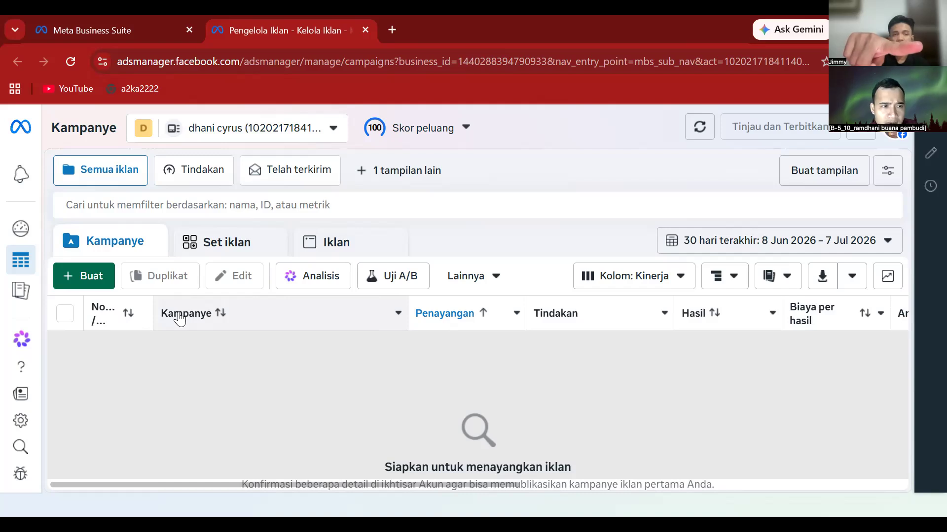
mouse_move(128, 319)
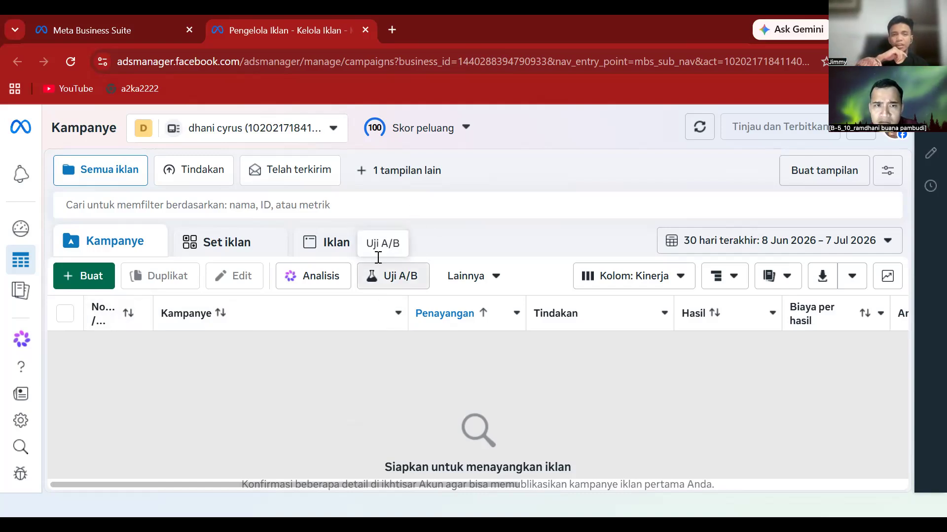
left_click(143, 130)
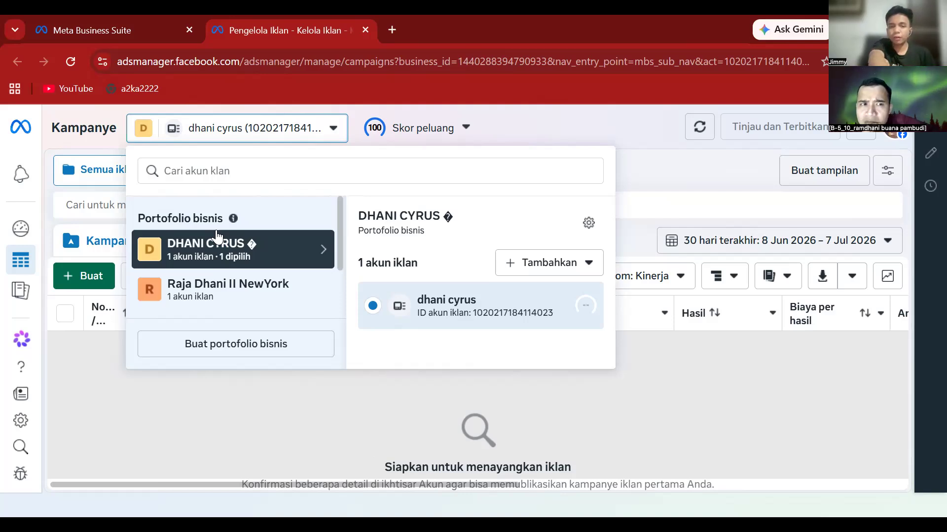
- Compare both portfolios' ad account lists, then select the second portfolio's ad account
left_click(216, 288)
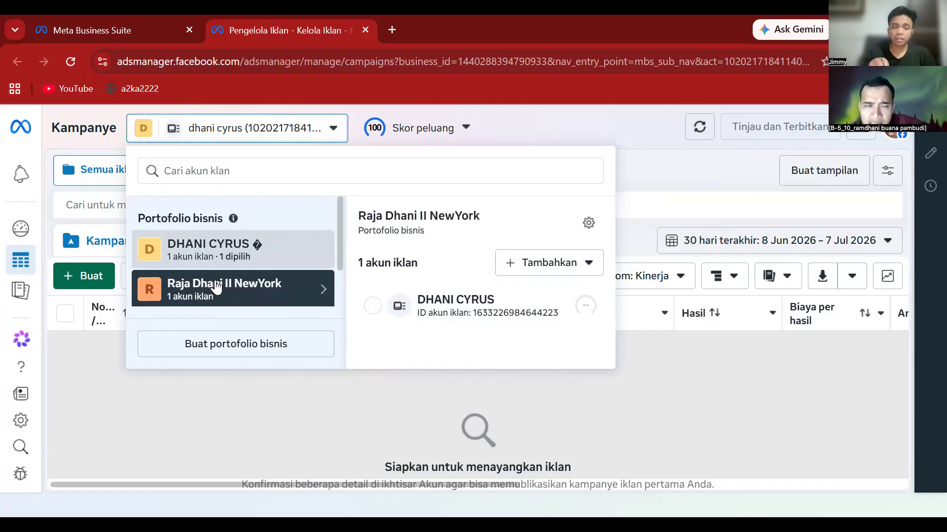
left_click(199, 258)
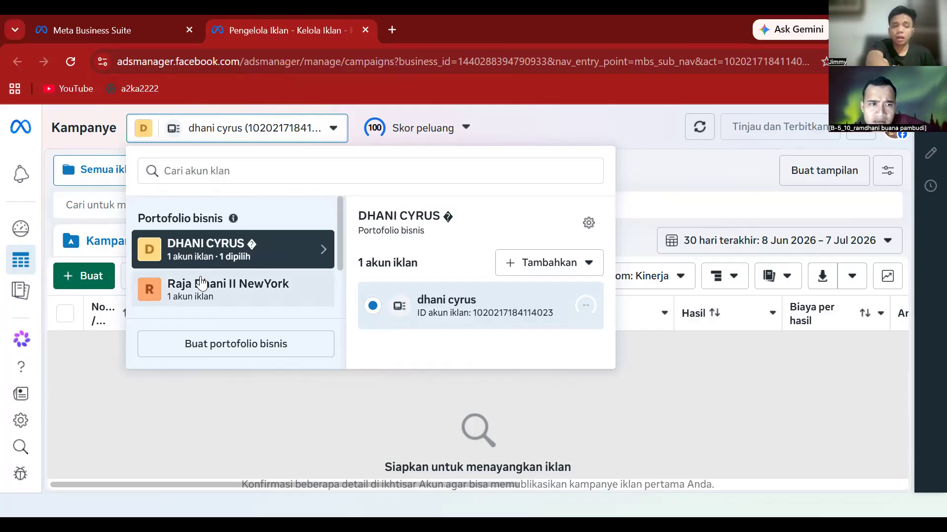
left_click(201, 284)
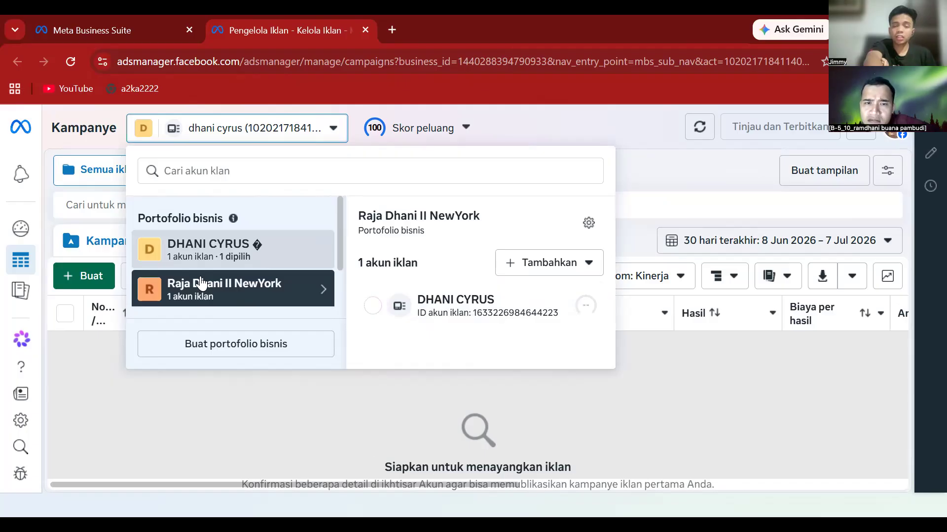
left_click(371, 315)
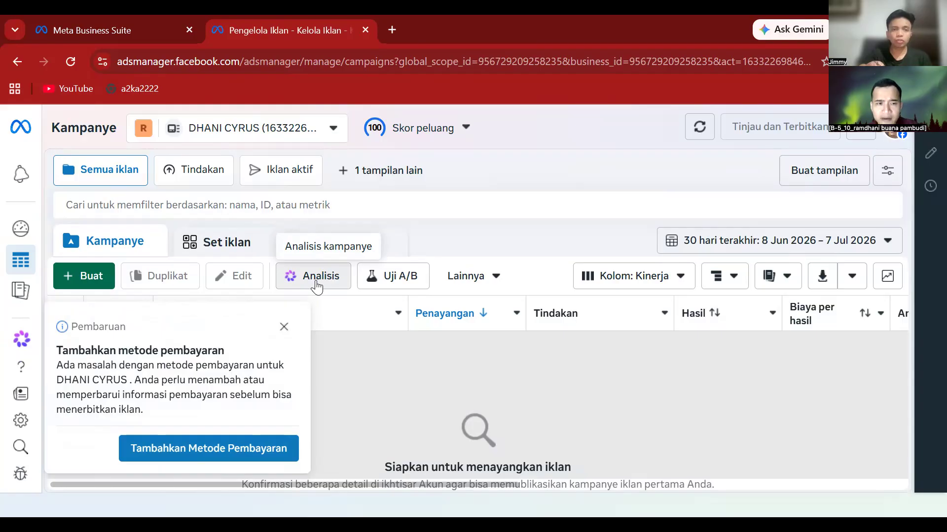
- Close the Pembaruan payment-method notice and reopen the ad account selector
left_click(284, 327)
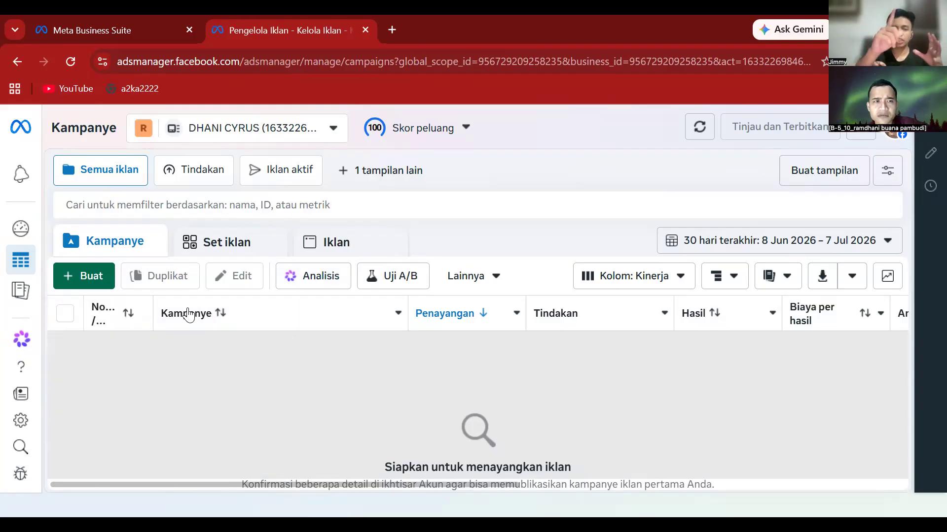
left_click(143, 130)
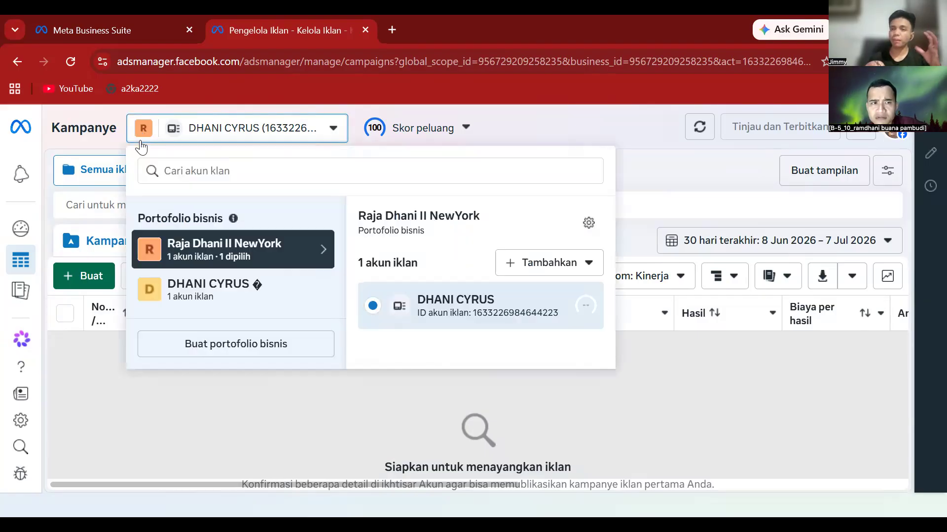
- Choose the other business portfolio and select its ad account
left_click(183, 285)
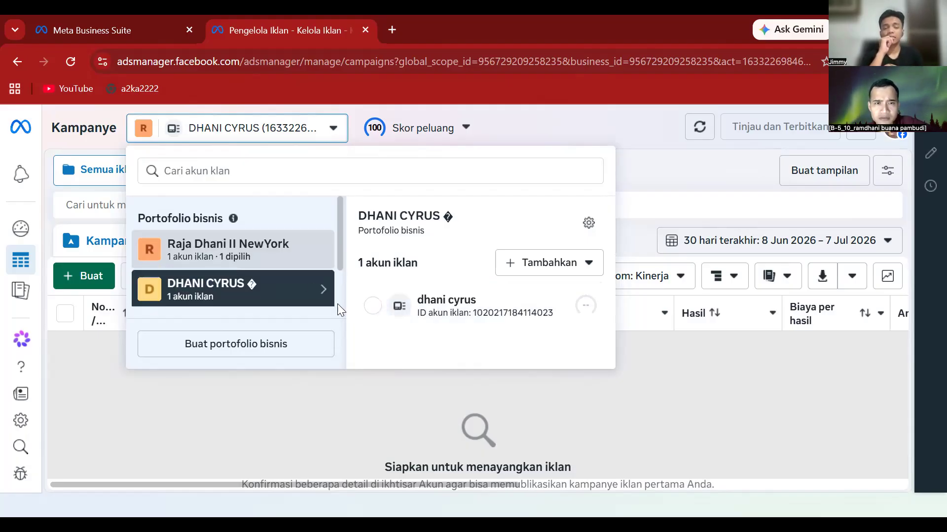
left_click(374, 306)
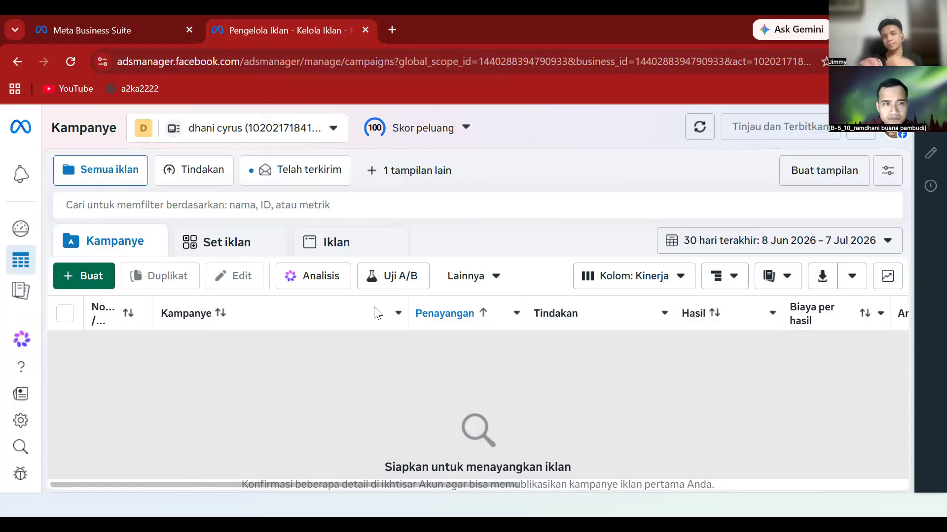
- Start a new campaign with Buat and bring the six objectives into view
left_click(84, 279)
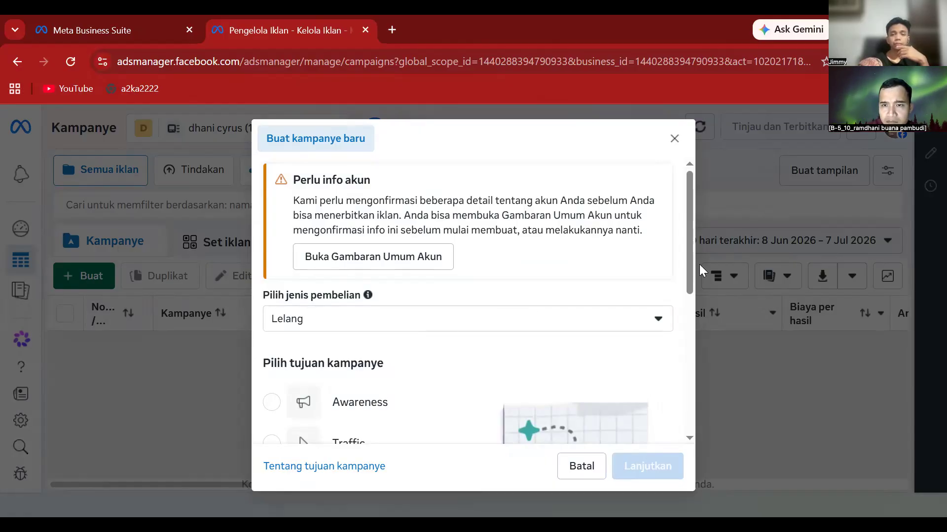
left_click_drag(688, 270, 689, 349)
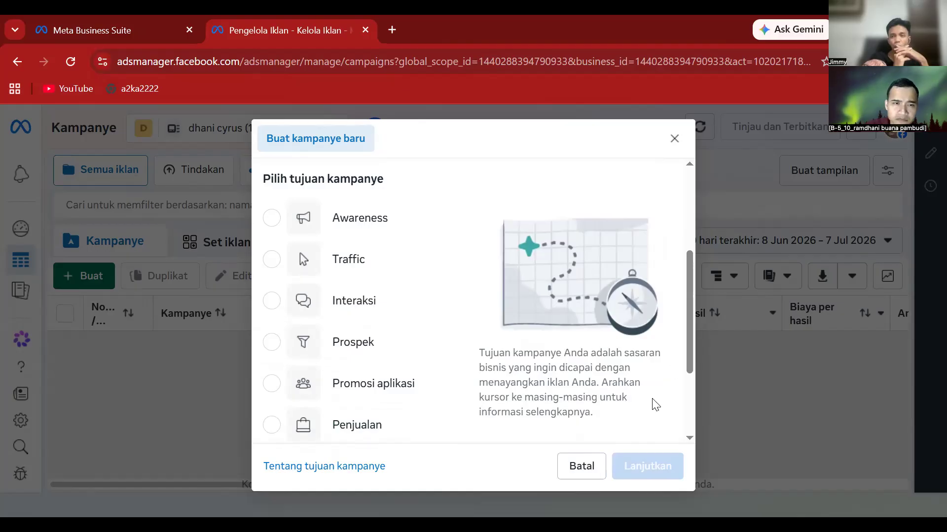
- Choose the Interaksi objective with the Kampanye interaksi manual format
mouse_move(271, 342)
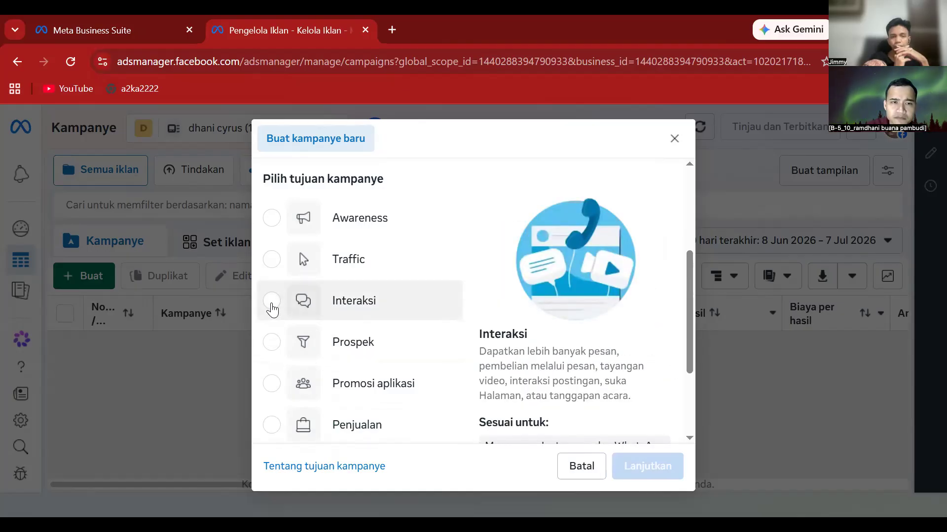
left_click(272, 305)
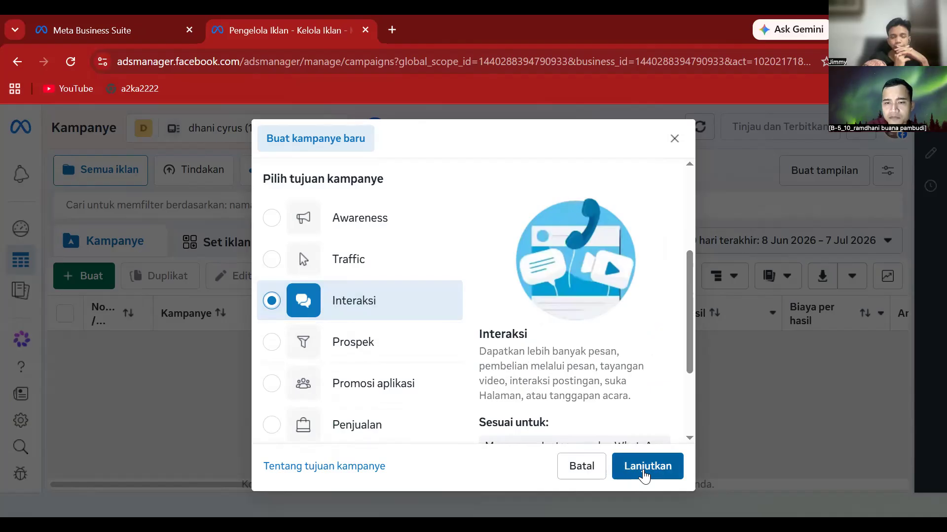
left_click(643, 472)
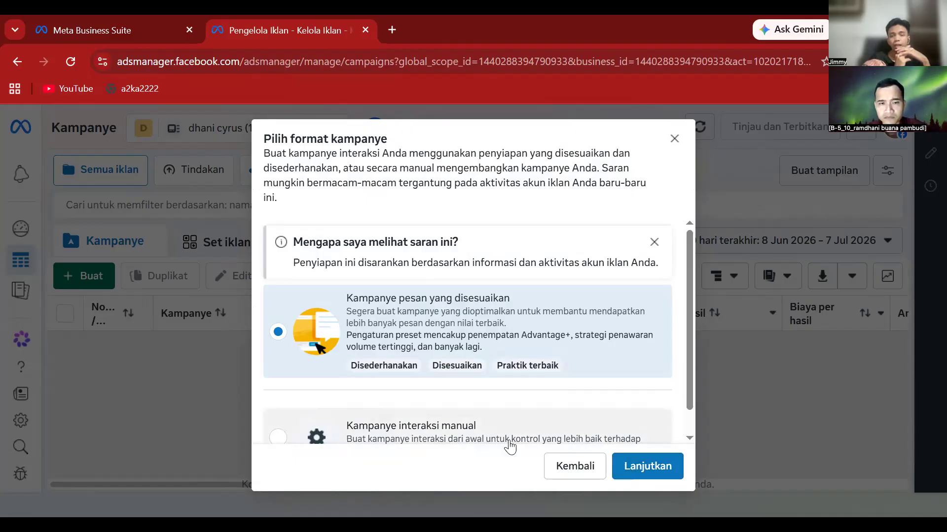
left_click(510, 446)
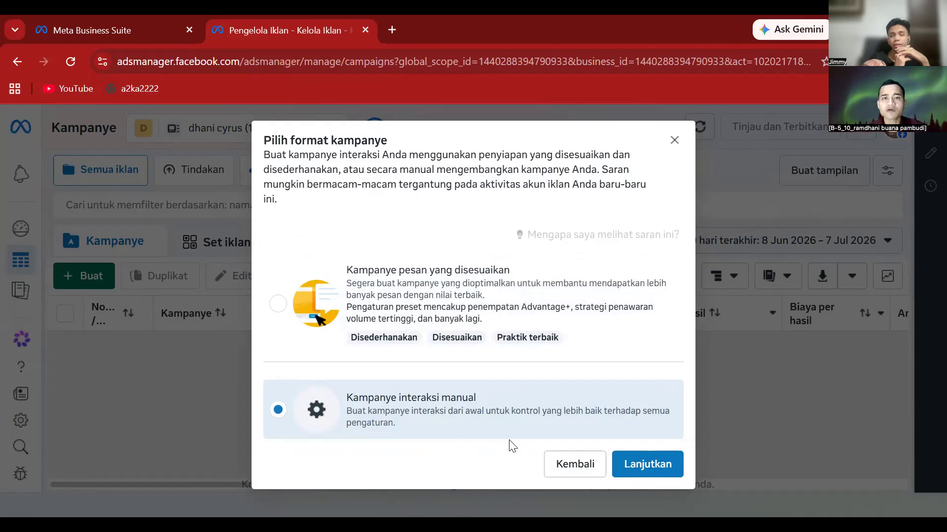
left_click(652, 466)
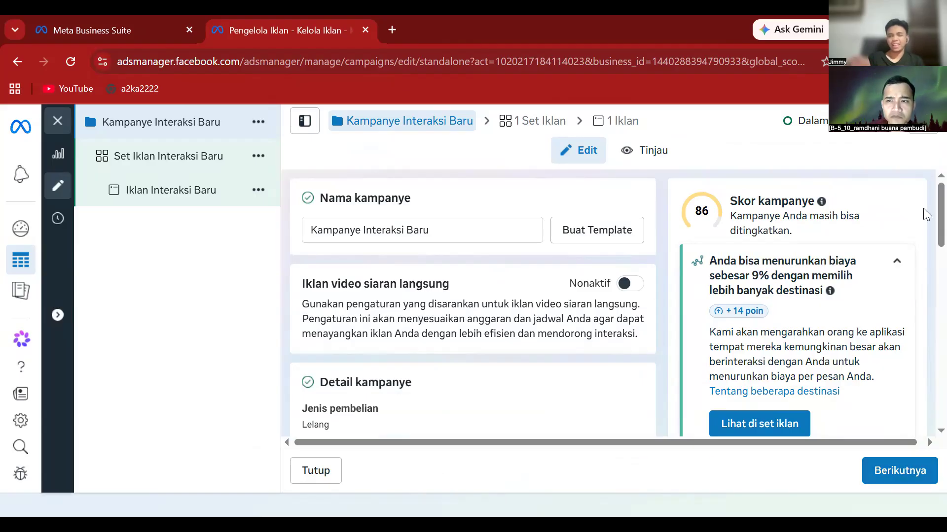
- Scroll through the Kampanye Interaksi Baru campaign settings panel
left_click_drag(926, 237, 925, 295)
scroll(926, 295, "down", 4)
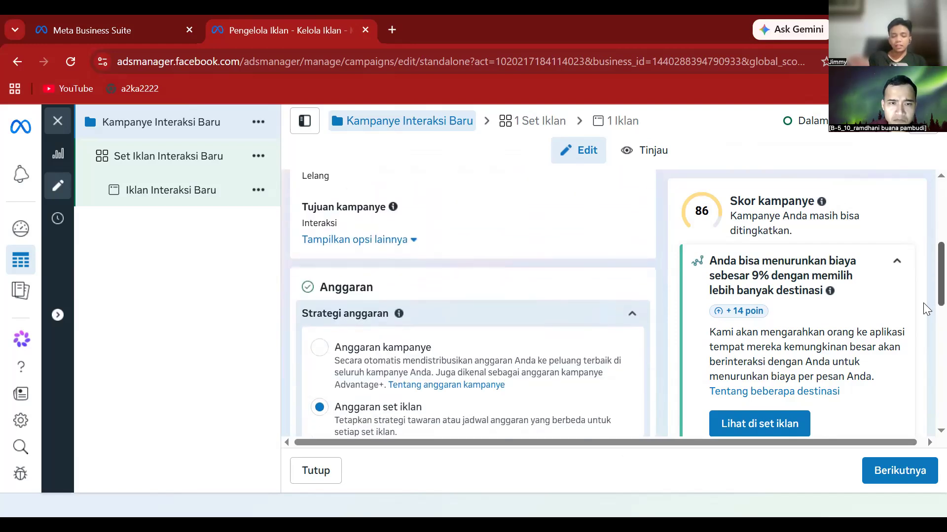
scroll(924, 232, "up", 5)
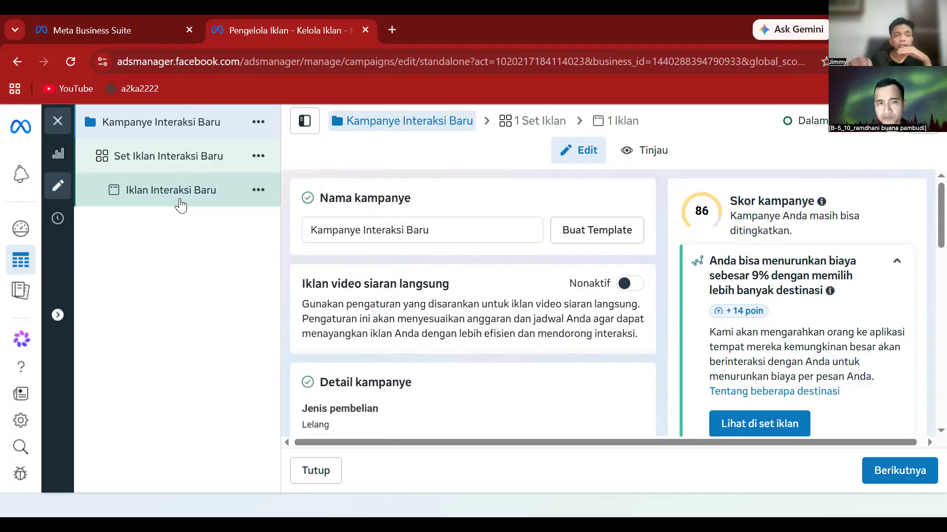
- Replace the default campaign name with 'wa-konsultasi bisnis dan pengelolaan keuangan'
left_click(429, 230)
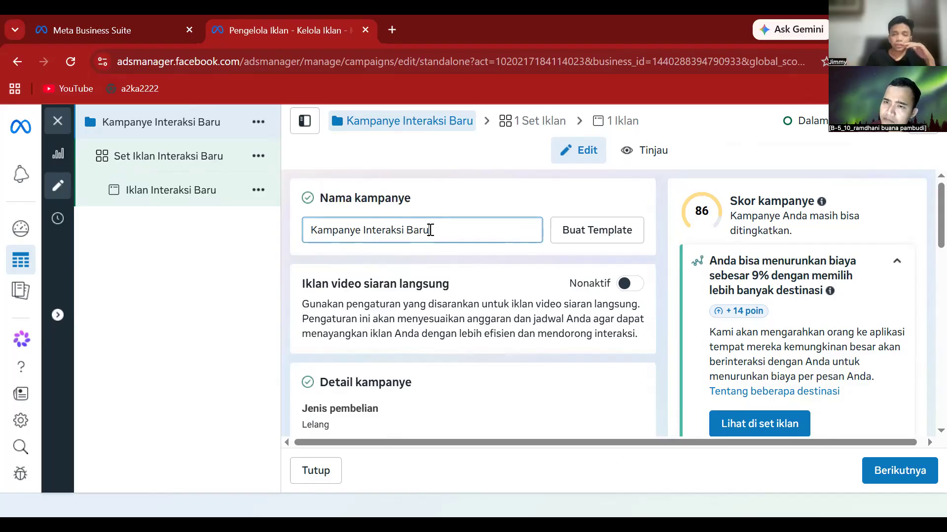
key("BackSpace")
key("BackSpace")
key("BackSpace")
key("BackSpace")
key("BackSpace")
key("BackSpace")
key("BackSpace")
key("BackSpace")
key("BackSpace")
key("BackSpace")
key("BackSpace")
key("BackSpace")
key("BackSpace")
key("BackSpace")
key("BackSpace")
key("BackSpace")
key("BackSpace")
key("BackSpace")
key("BackSpace")
key("BackSpace")
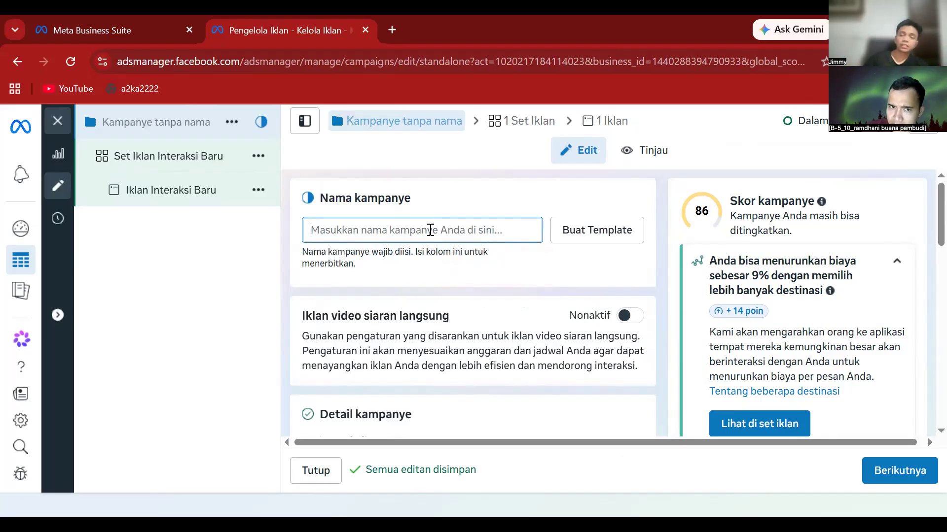
type("wa")
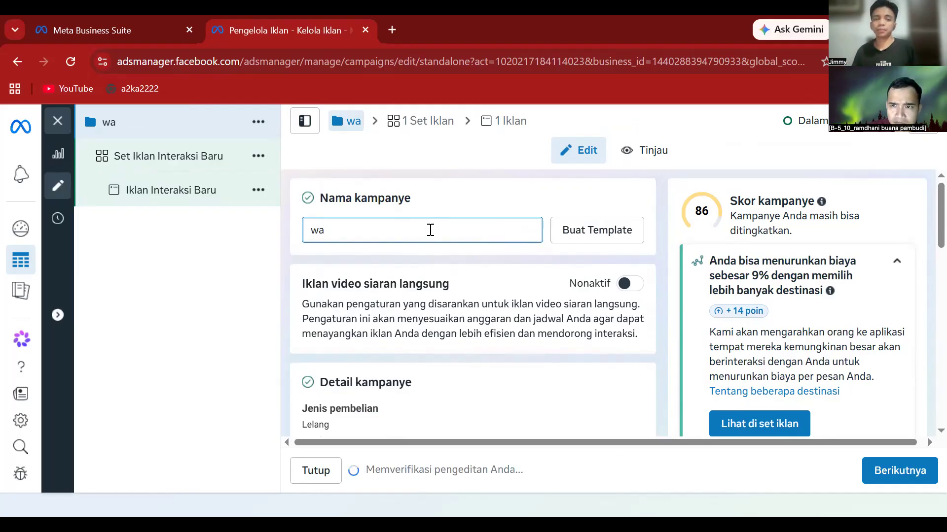
type("-")
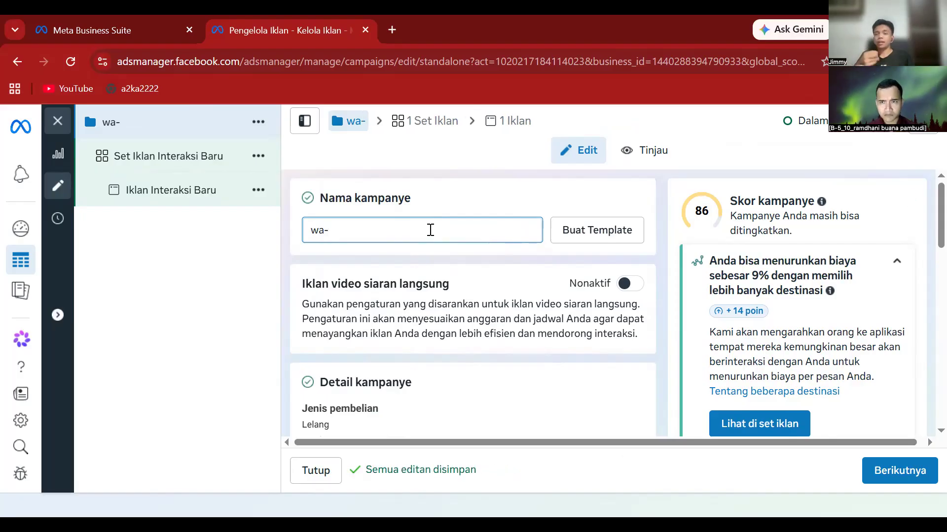
type("k")
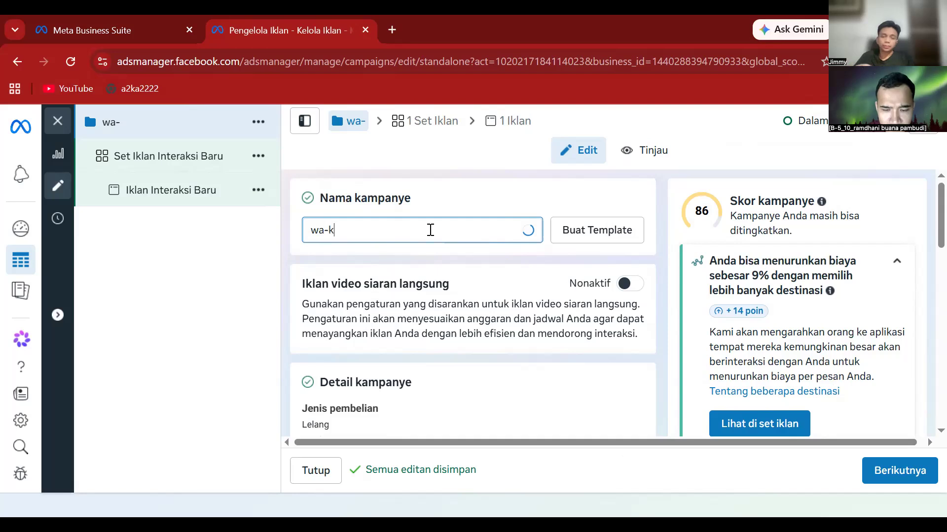
type("onsult")
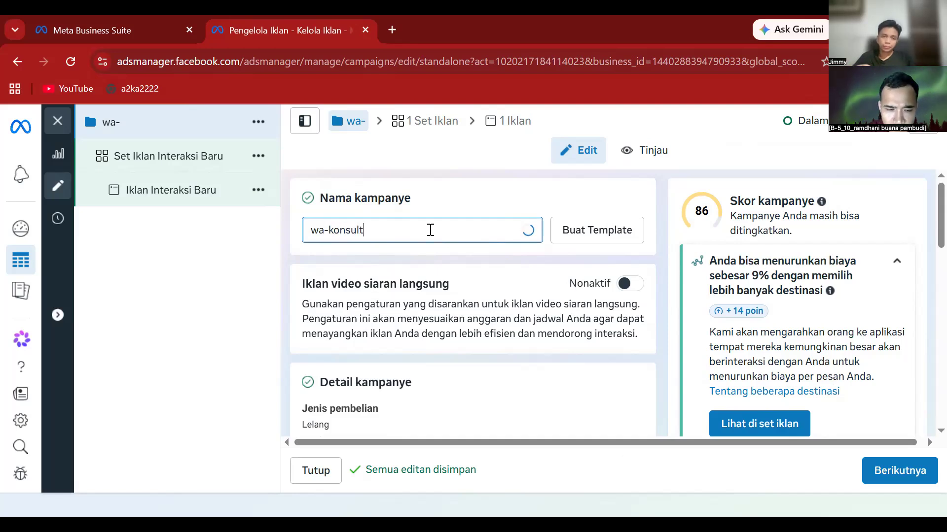
type("asi bisnis ")
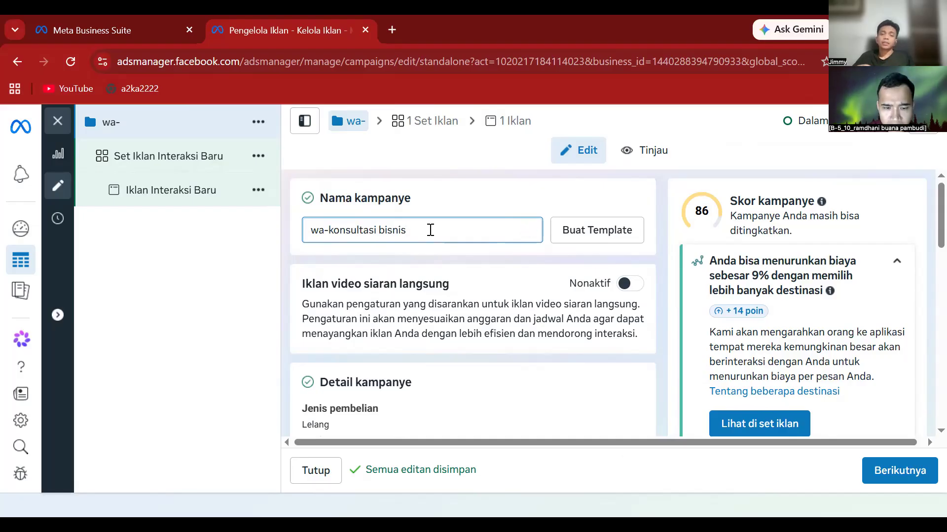
type("dan")
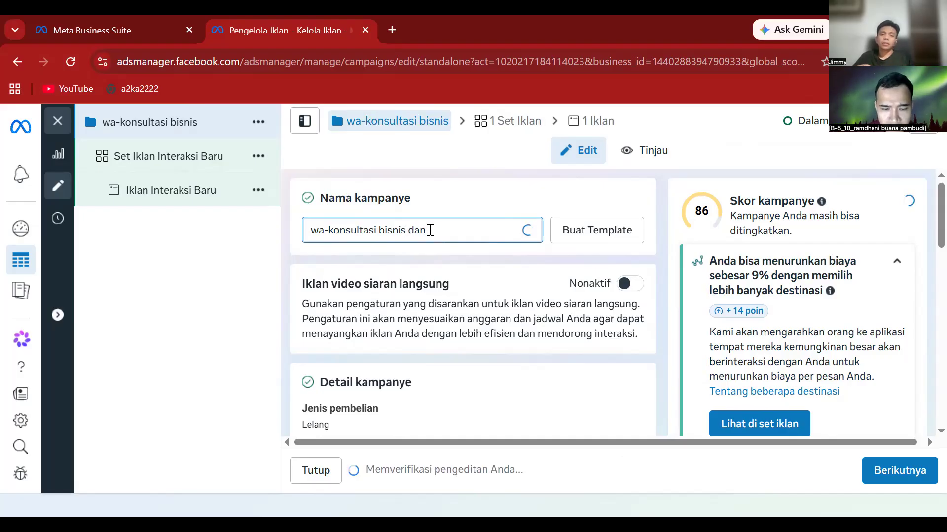
type(" pengelola")
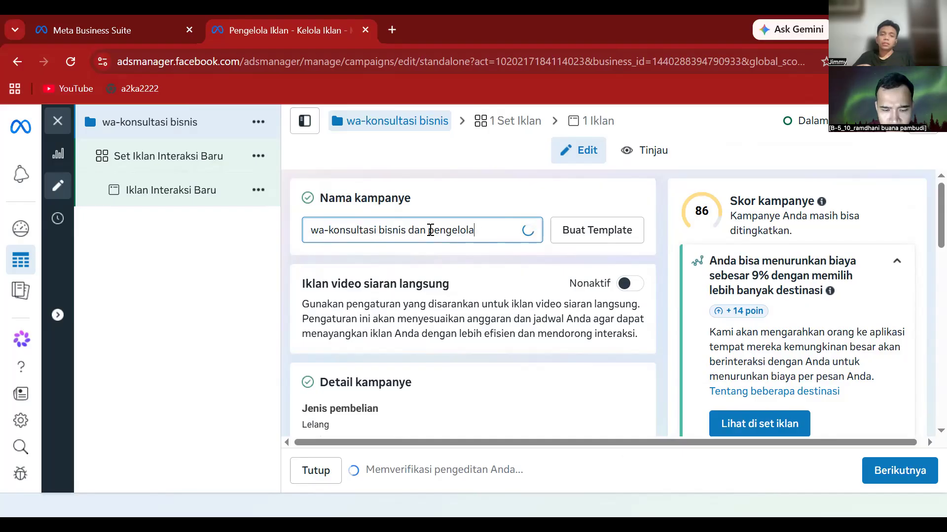
type("an keuangan")
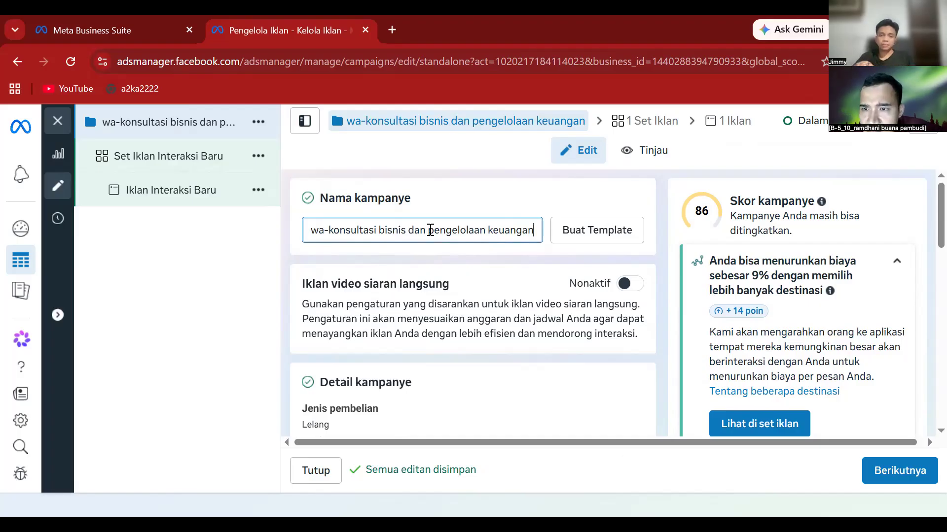
- Trim the campaign name to 'wa-konsultasi bisnis -', placing the caret between 'wa' and the hyphen
key("BackSpace")
key("BackSpace")
key("BackSpace")
key("BackSpace")
key("BackSpace")
key("BackSpace")
key("BackSpace")
key("BackSpace")
key("BackSpace")
key("BackSpace")
key("BackSpace")
key("BackSpace")
key("BackSpace")
key("BackSpace")
key("BackSpace")
key("BackSpace")
key("BackSpace")
key("BackSpace")
key("BackSpace")
key("BackSpace")
key("BackSpace")
key("BackSpace")
key("BackSpace")
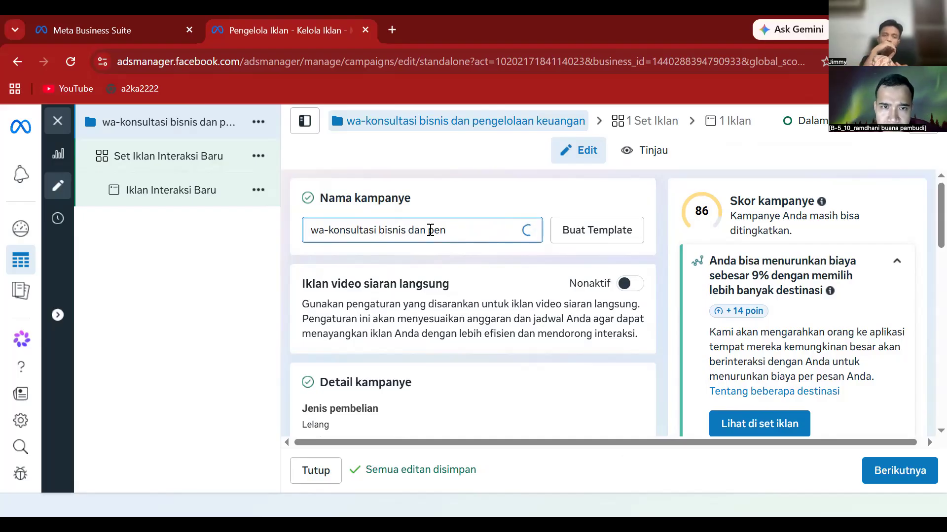
key("BackSpace")
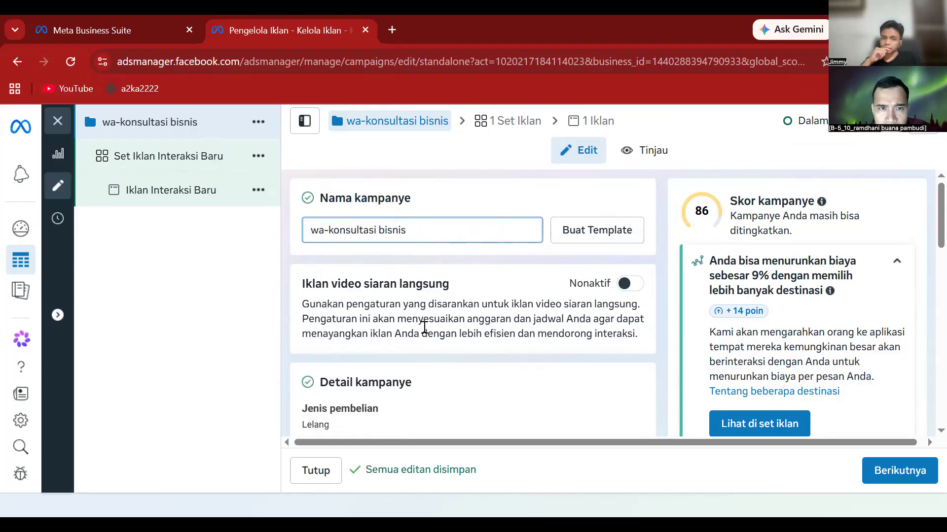
type("-")
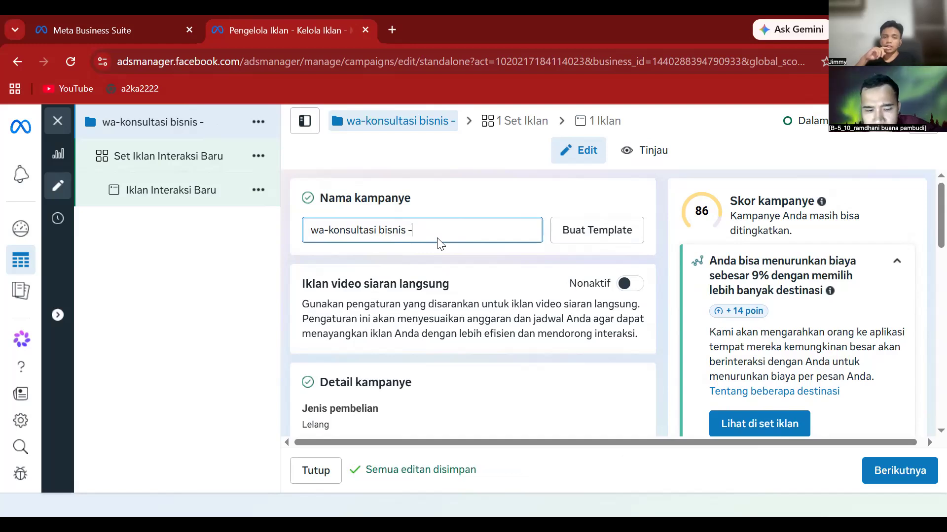
left_click(328, 231)
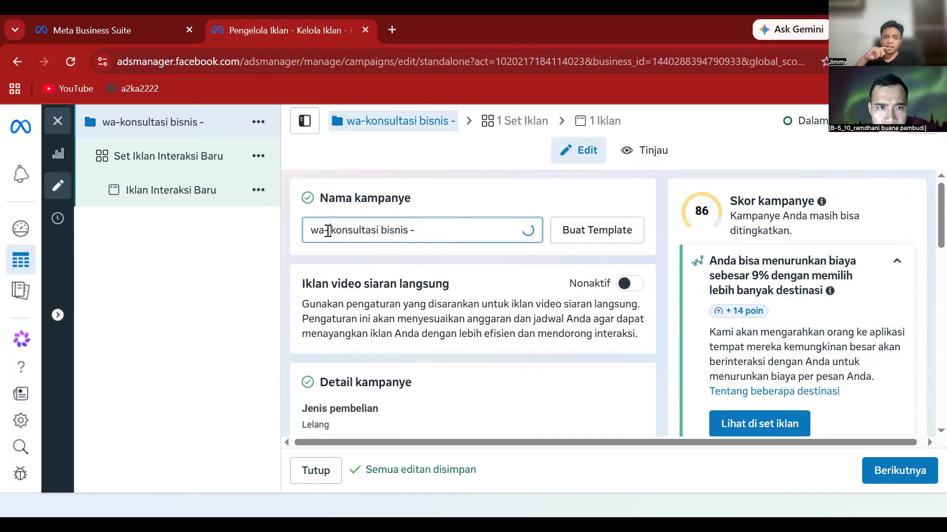
left_click(430, 230)
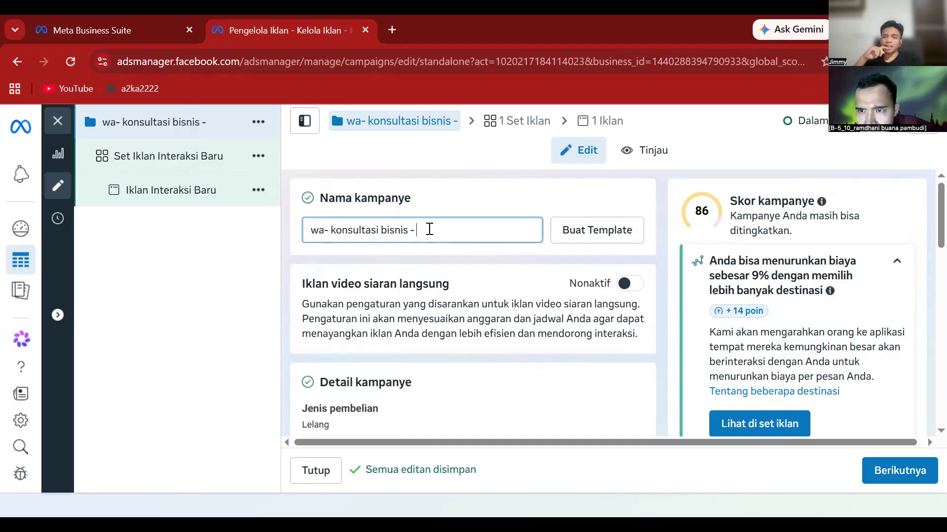
left_click(324, 231)
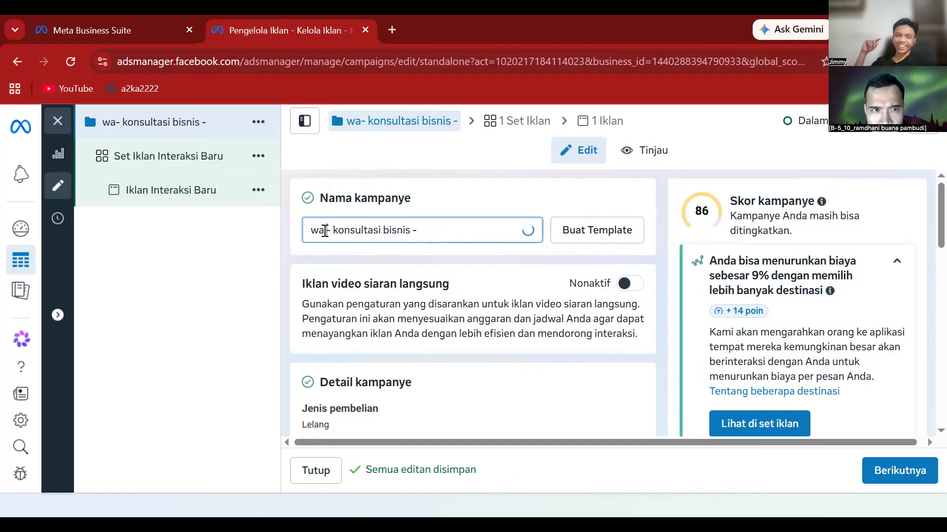
left_click(429, 226)
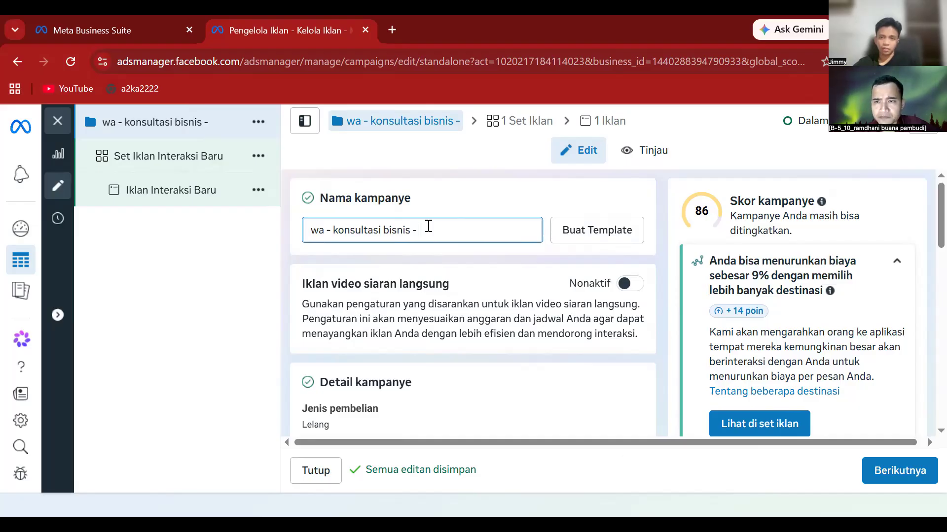
- Append '09 juli' to the end of the campaign name
type("09")
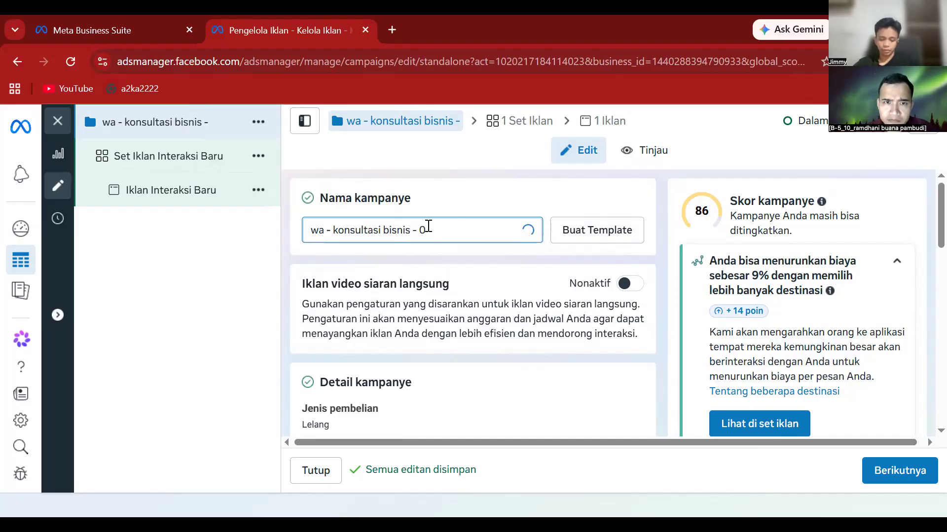
type(" juli")
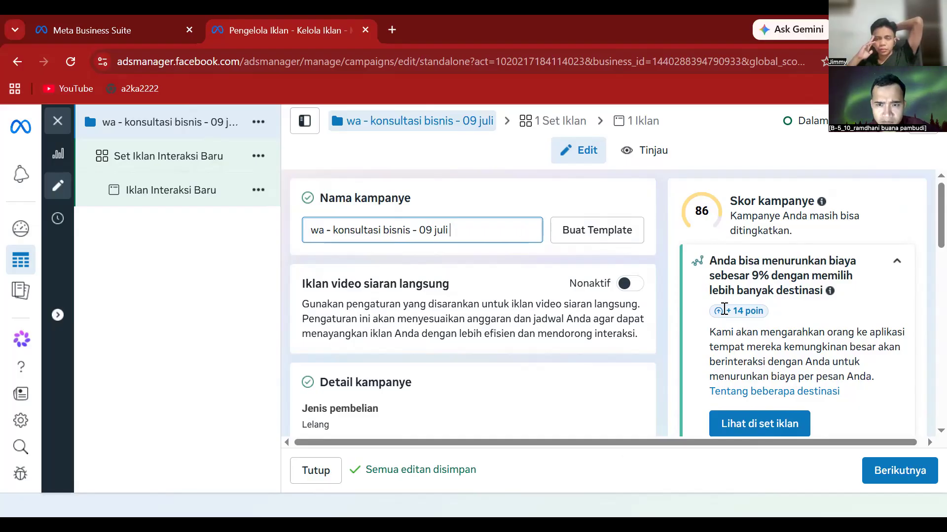
scroll(923, 246, "down", 2)
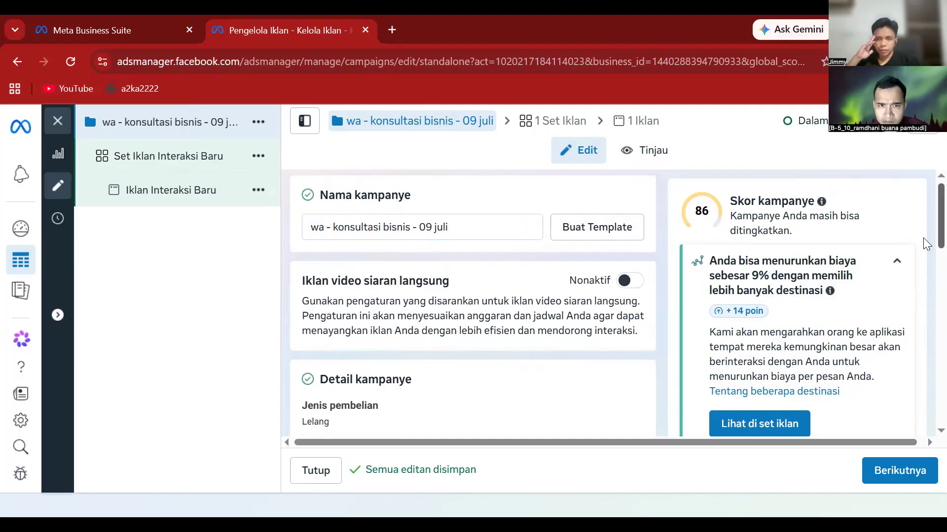
scroll(923, 266, "down", 2)
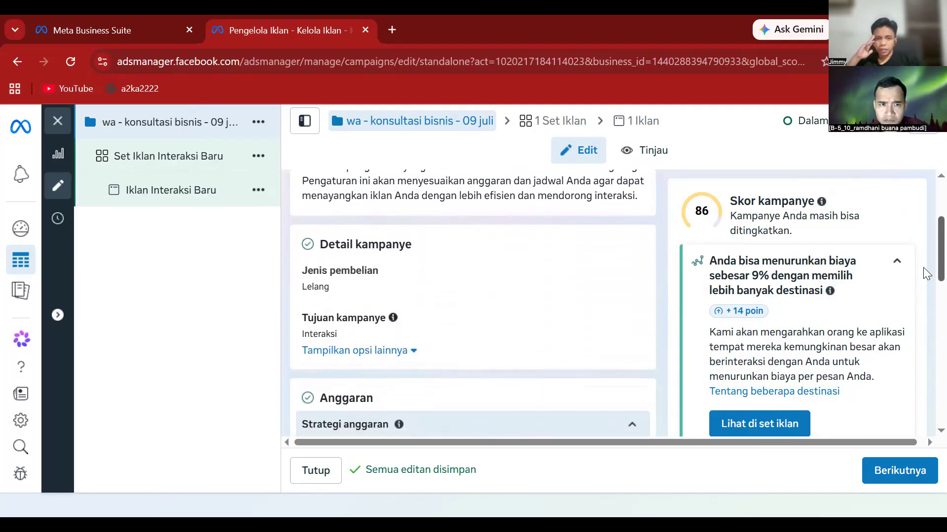
scroll(923, 272, "down", 1)
scroll(923, 288, "down", 2)
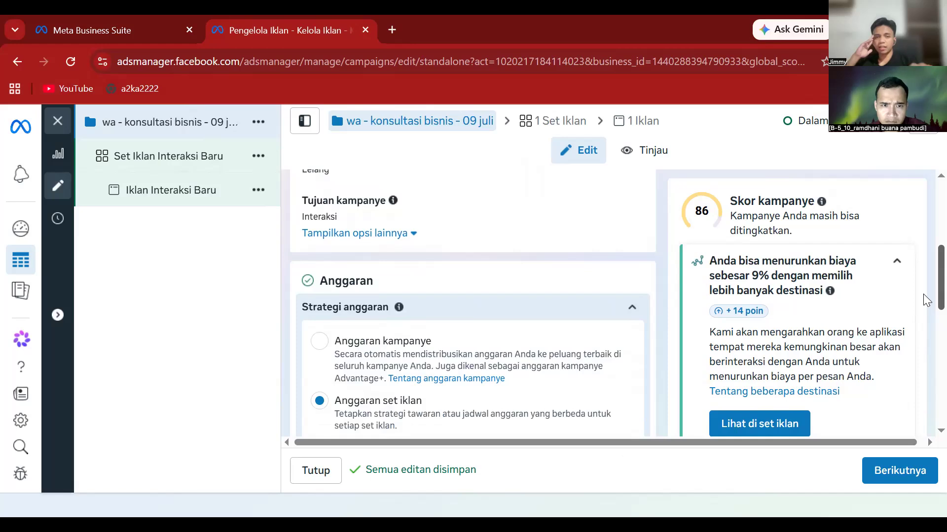
- Select the Anggaran kampanye budget strategy and scroll to its Rp 271.200 daily budget
left_click(319, 341)
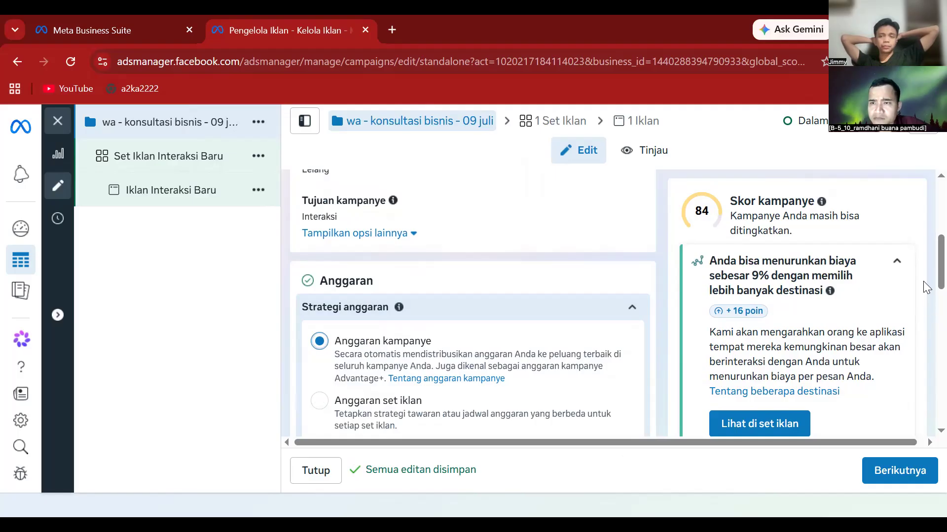
scroll(925, 295, "down", 2)
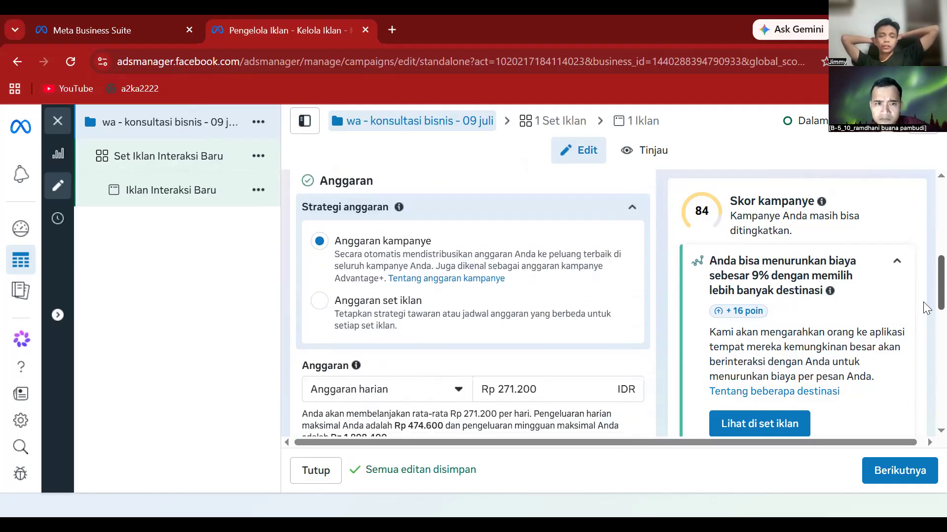
scroll(925, 311, "down", 1)
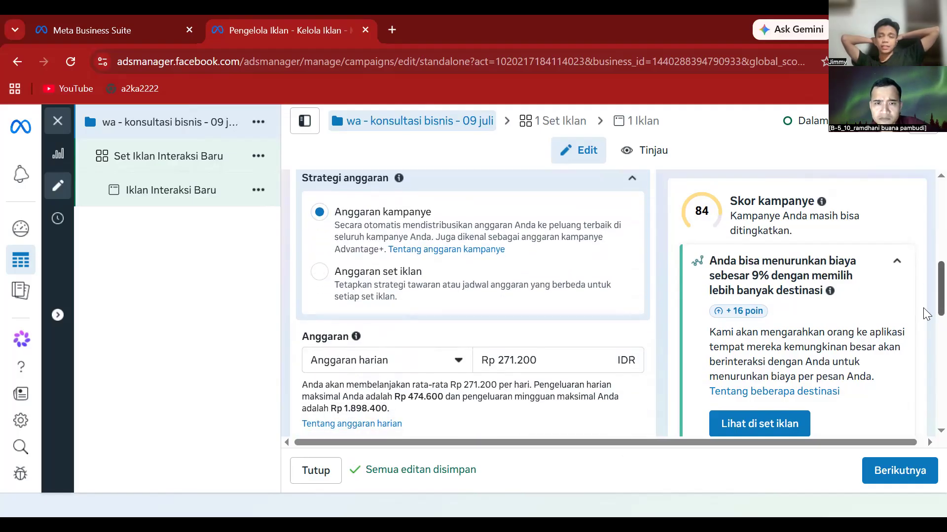
- Lower the daily budget to Rp 50.000, then go to the Set Iklan Interaksi Baru ad set
left_click(539, 365)
key("BackSpace")
key("BackSpace")
key("BackSpace")
key("BackSpace")
key("BackSpace")
key("BackSpace")
type("50000")
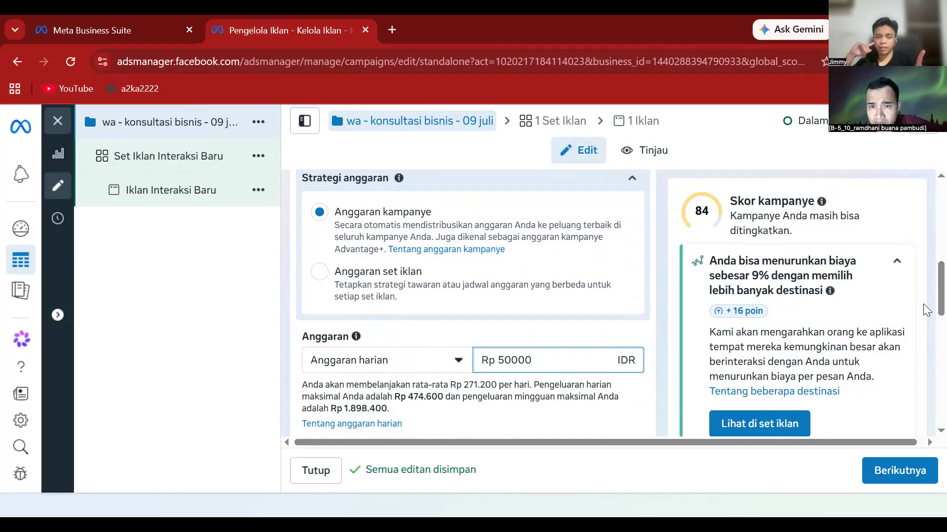
left_click(924, 331)
scroll(924, 330, "down", 2)
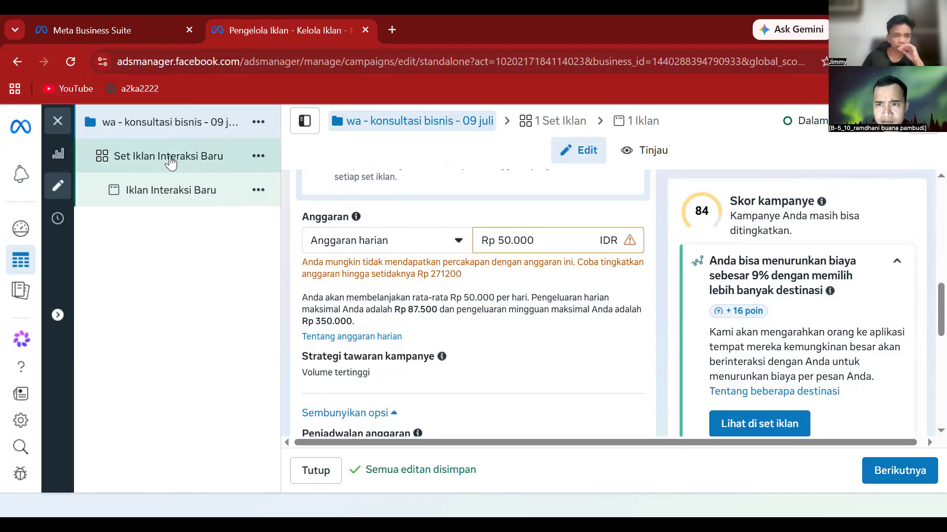
left_click(171, 161)
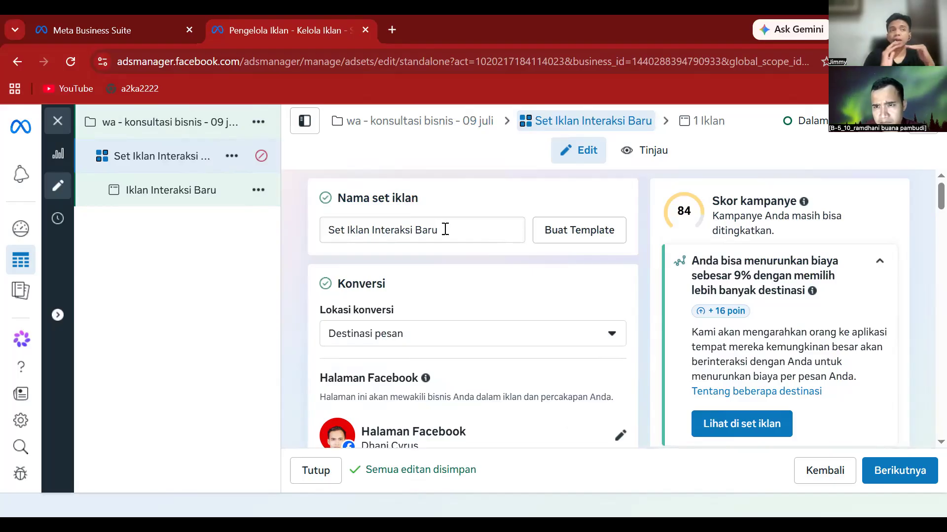
- Replace the ad set name with 'surabaya - 25-40 tahun', correcting the age typo
left_click(445, 228)
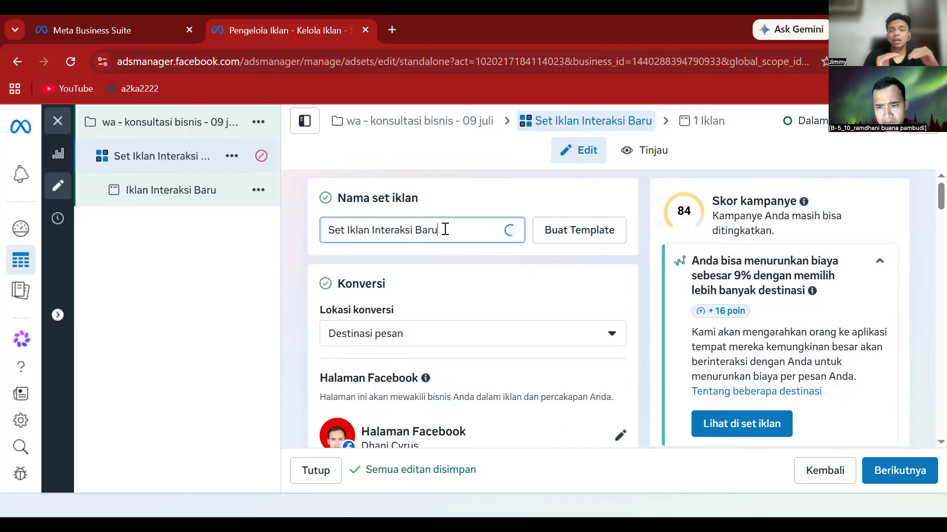
key("BackSpace")
key("BackSpace")
key("BackSpace")
key("BackSpace")
key("BackSpace")
key("BackSpace")
key("BackSpace")
key("BackSpace")
key("BackSpace")
key("BackSpace")
key("BackSpace")
key("BackSpace")
key("BackSpace")
key("BackSpace")
key("BackSpace")
key("BackSpace")
key("BackSpace")
key("BackSpace")
key("BackSpace")
key("BackSpace")
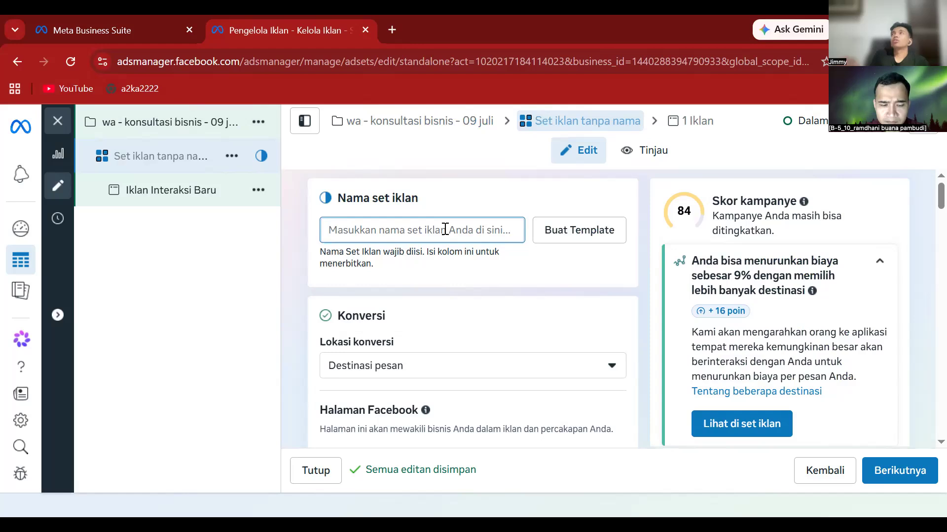
type("surabaya")
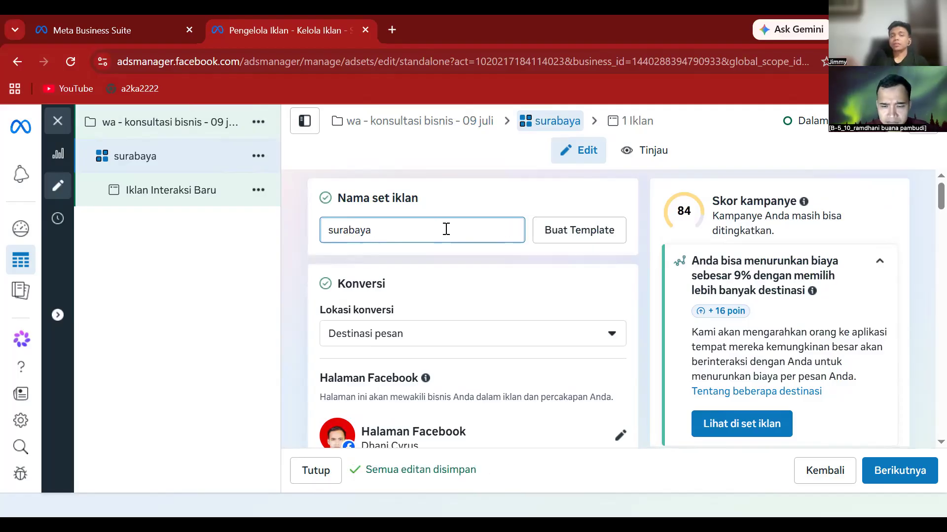
type(" -")
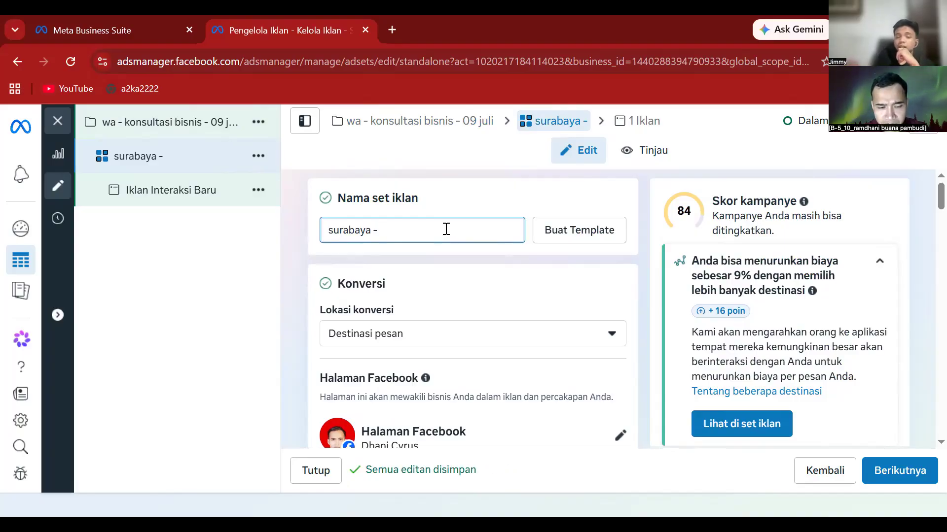
type("2")
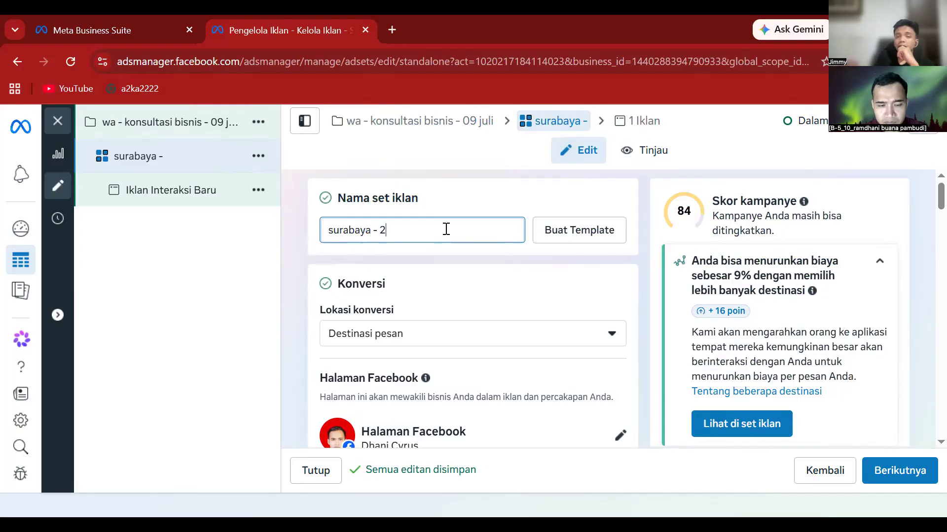
type("5-49")
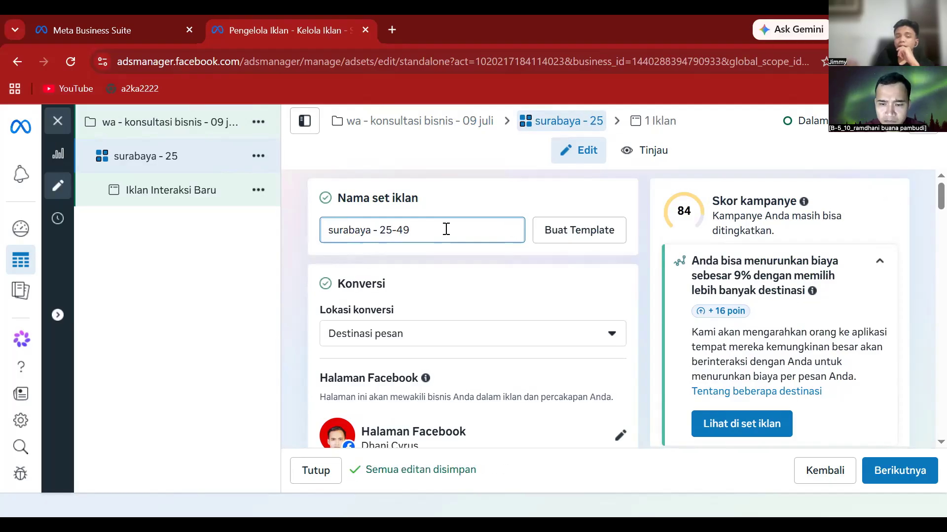
key("BackSpace")
type("0")
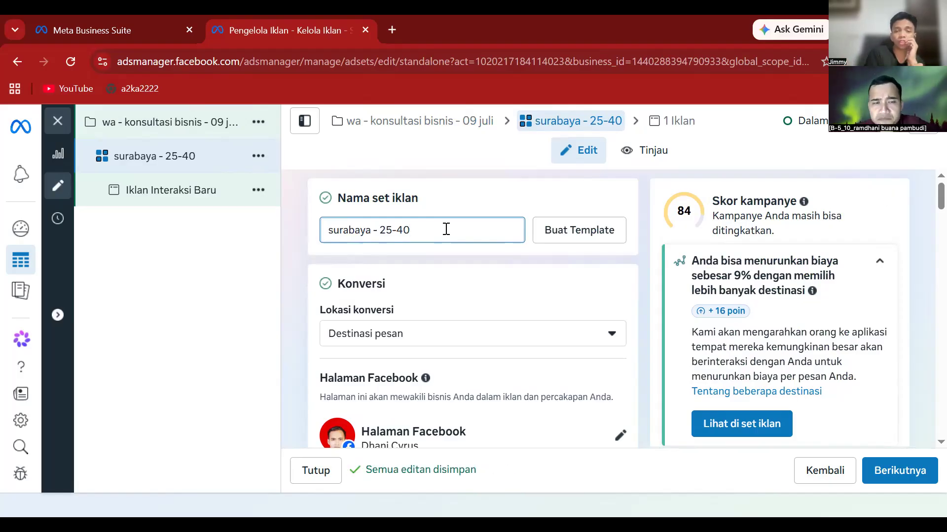
type("tahun")
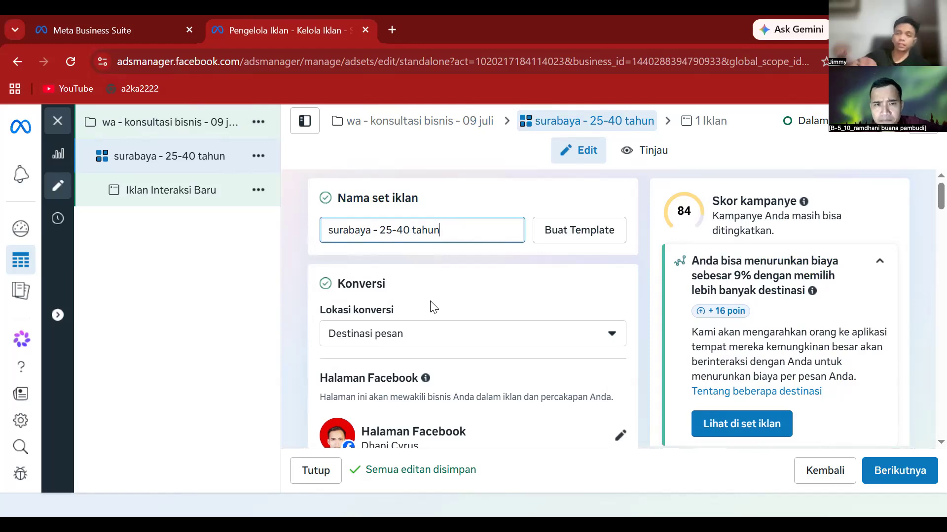
left_click(427, 343)
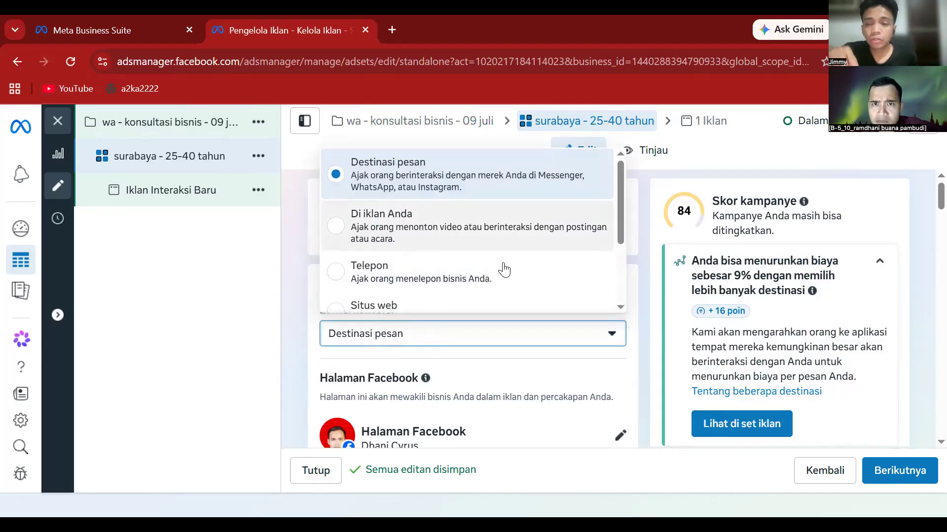
left_click(641, 329)
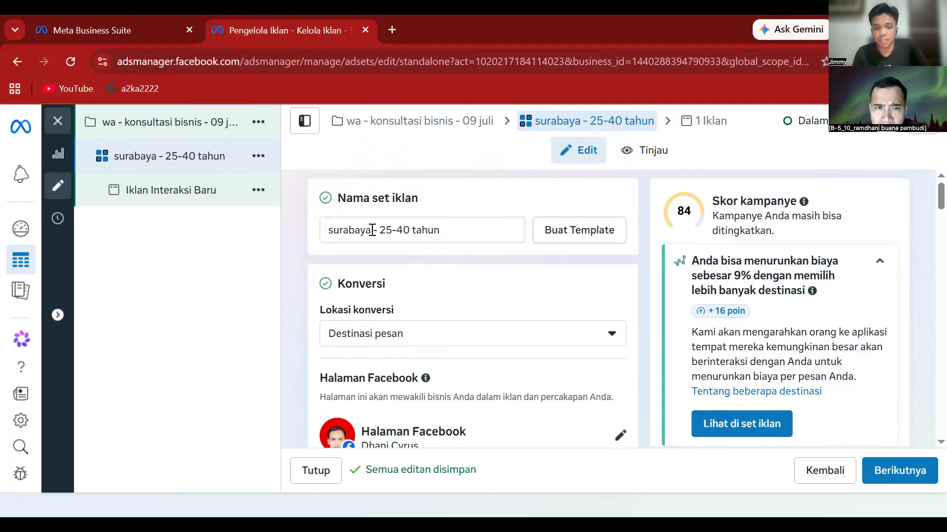
left_click(420, 336)
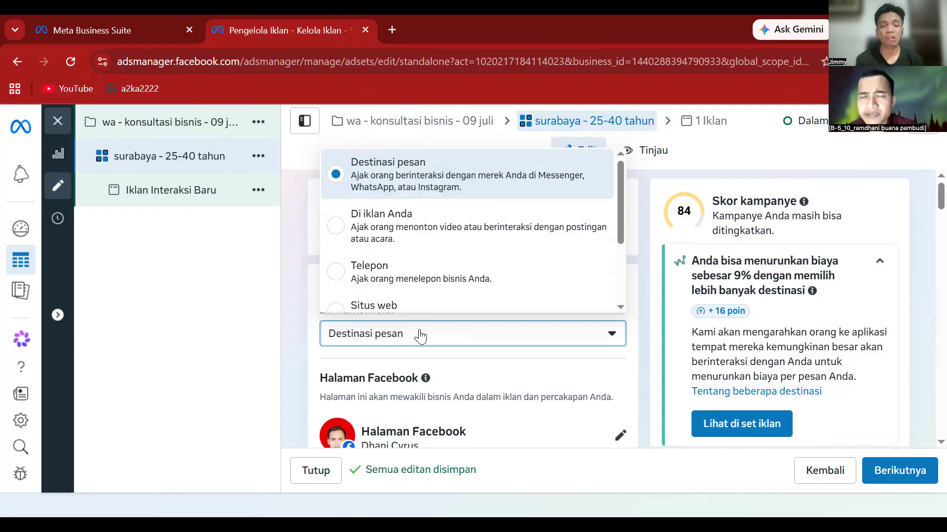
left_click(300, 287)
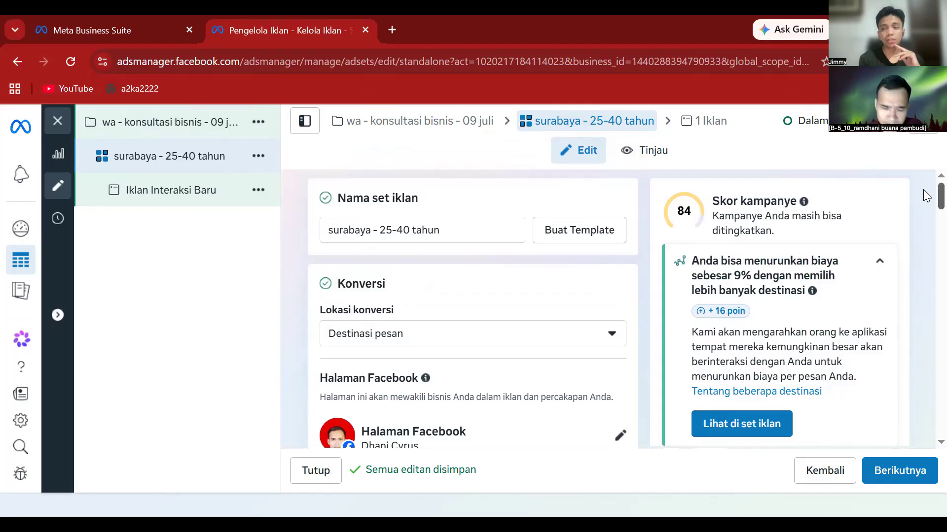
mouse_move(926, 198)
left_mouse_down()
mouse_move(925, 226)
mouse_move(926, 207)
left_mouse_up()
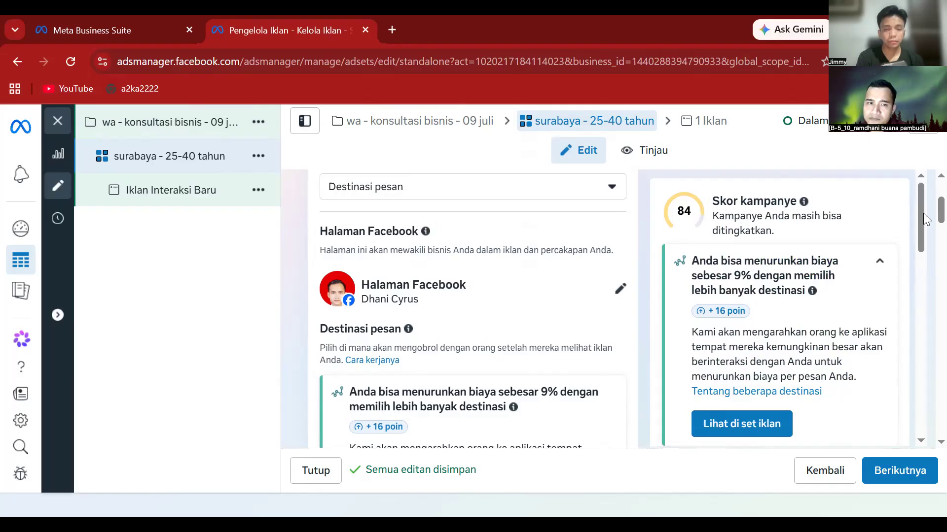
scroll(926, 224, "down", 3)
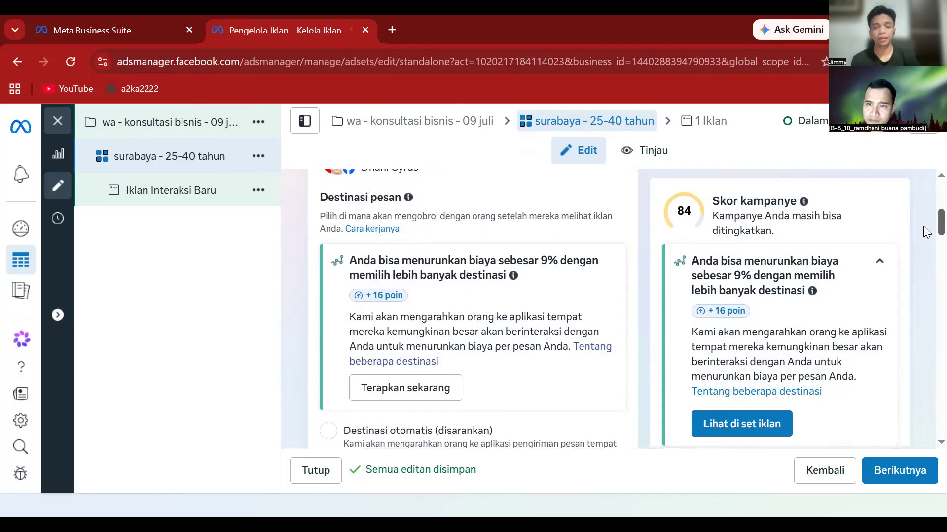
scroll(926, 224, "up", 5)
scroll(925, 223, "down", 4)
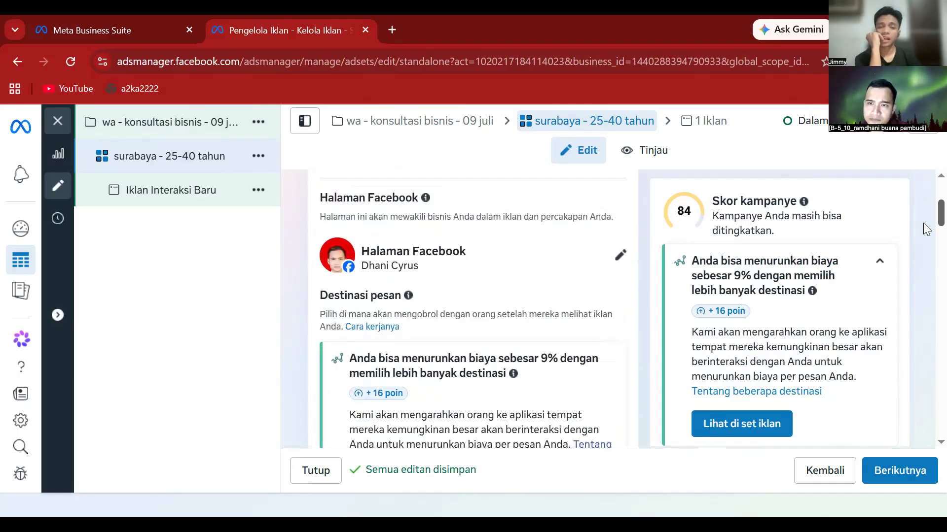
scroll(922, 233, "down", 2)
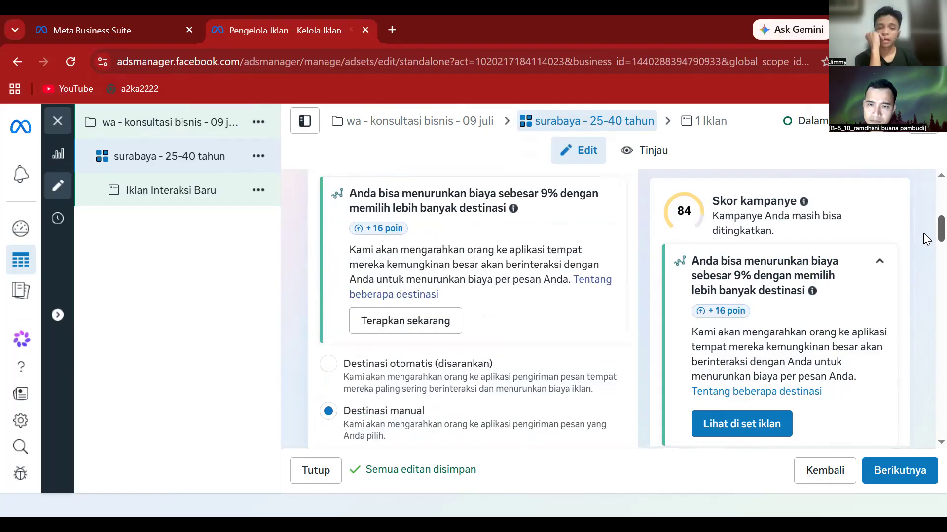
scroll(923, 237, "down", 3)
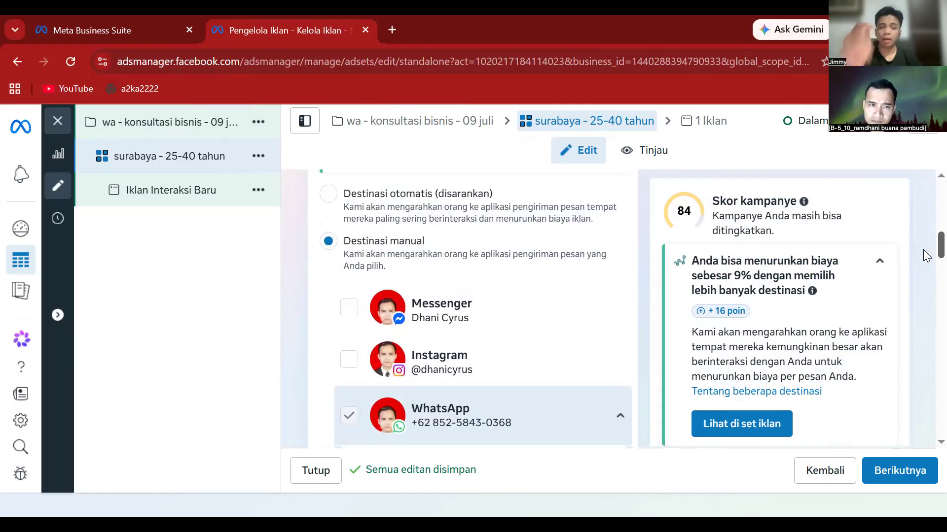
scroll(925, 255, "down", 1)
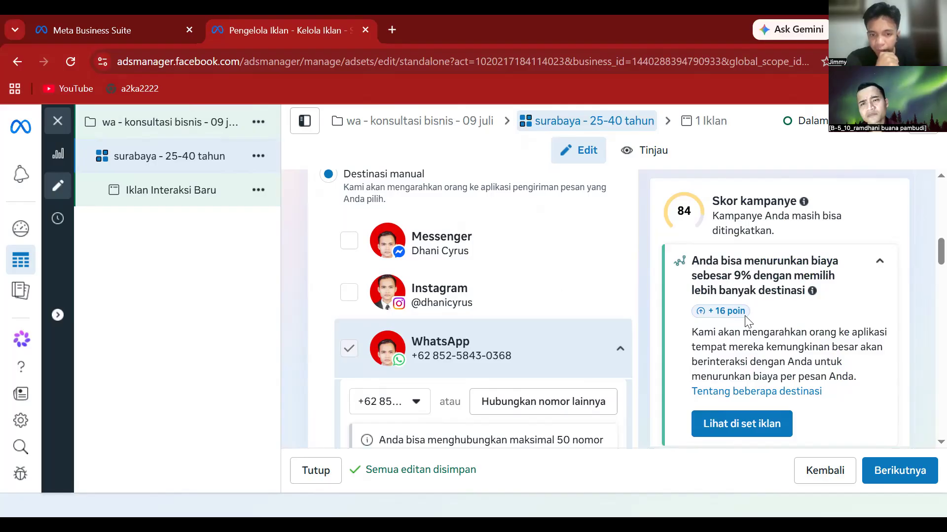
scroll(599, 302, "down", 5)
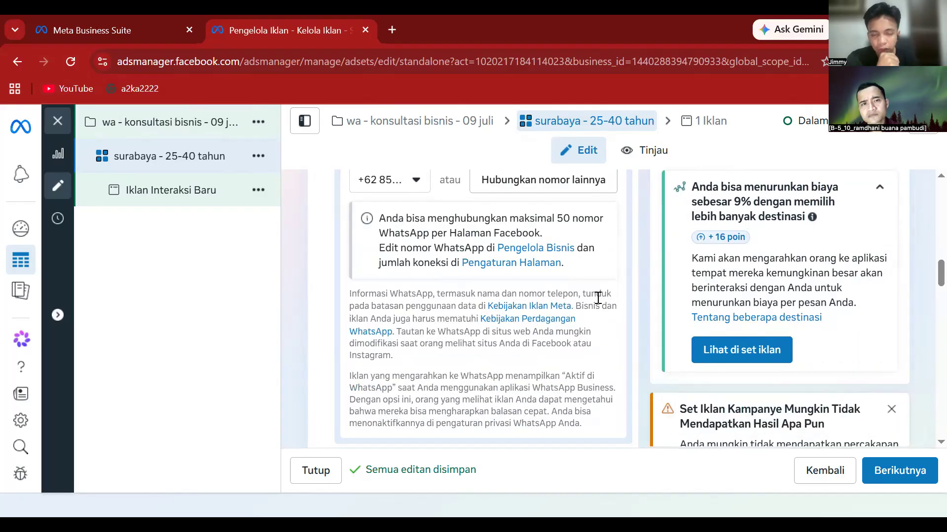
scroll(598, 297, "down", 4)
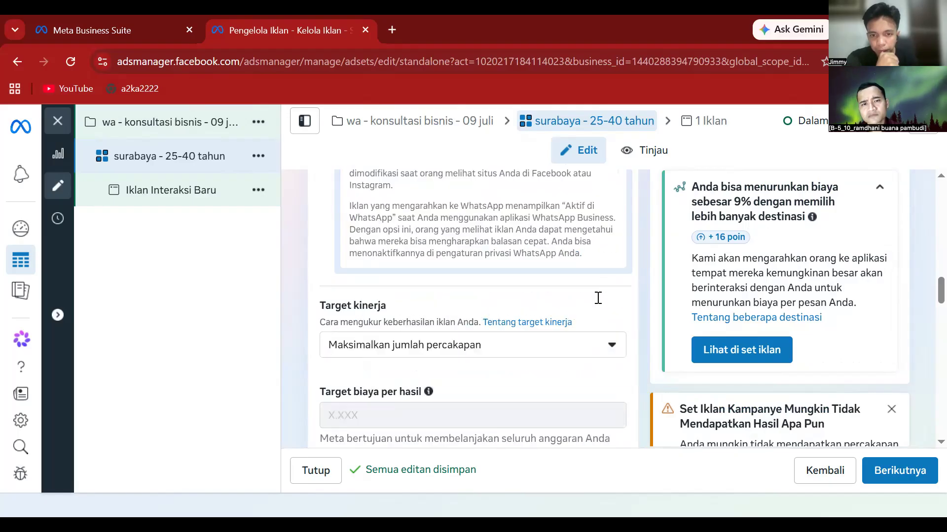
- Change the ad set start date to 9 Juli 2026
scroll(598, 305, "down", 3)
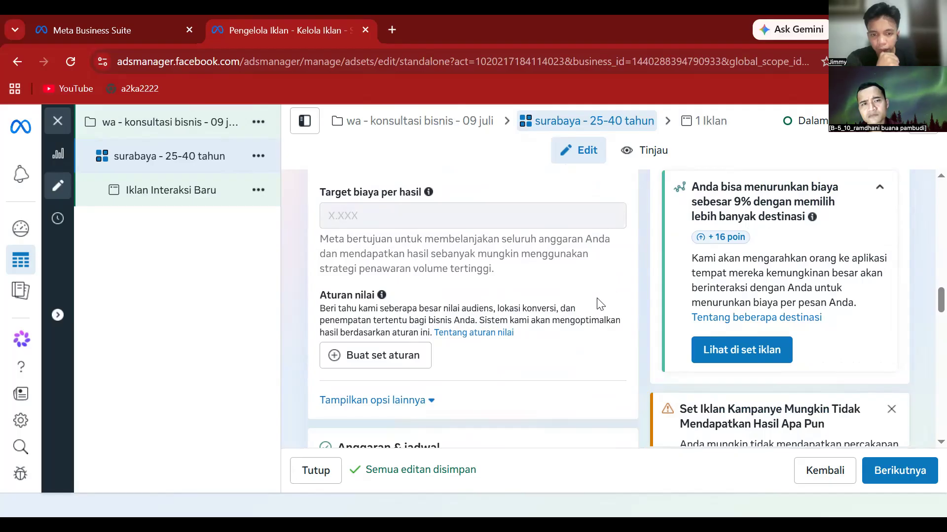
scroll(599, 304, "up", 2)
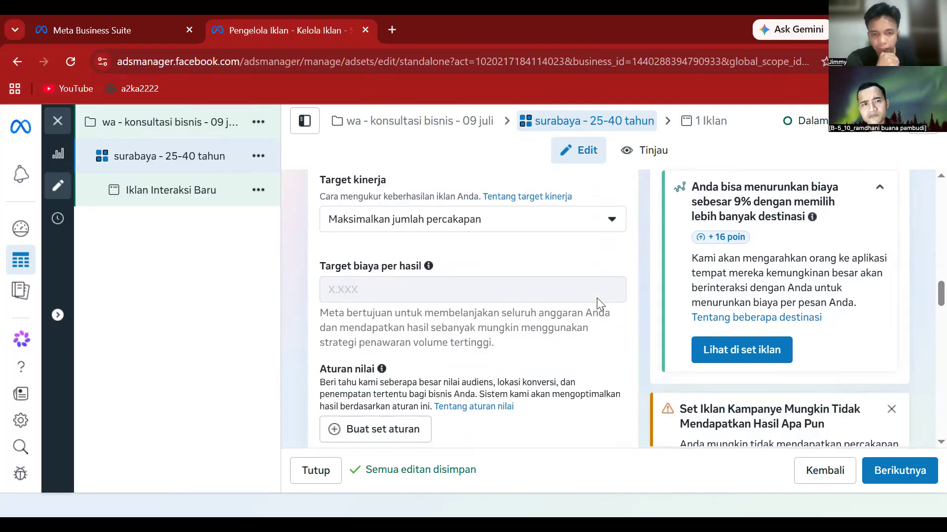
scroll(599, 304, "down", 3)
scroll(598, 304, "down", 1)
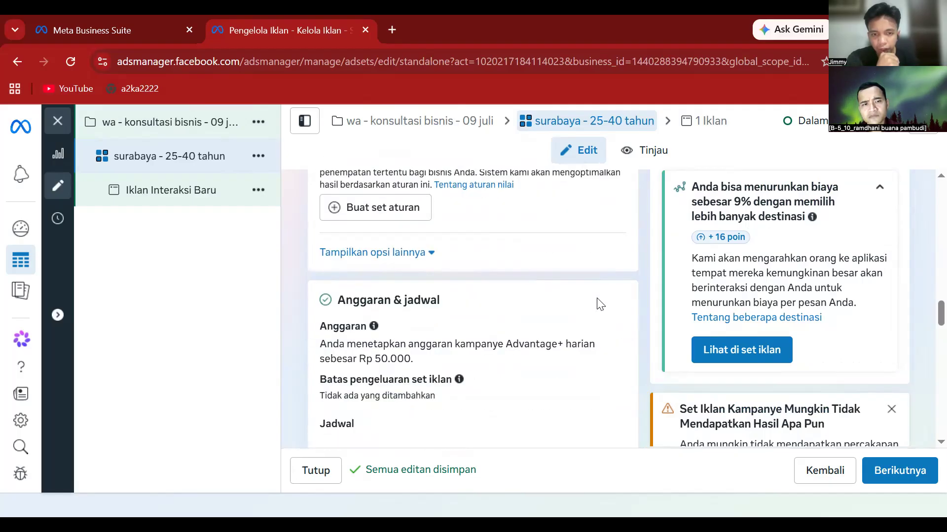
scroll(600, 304, "down", 3)
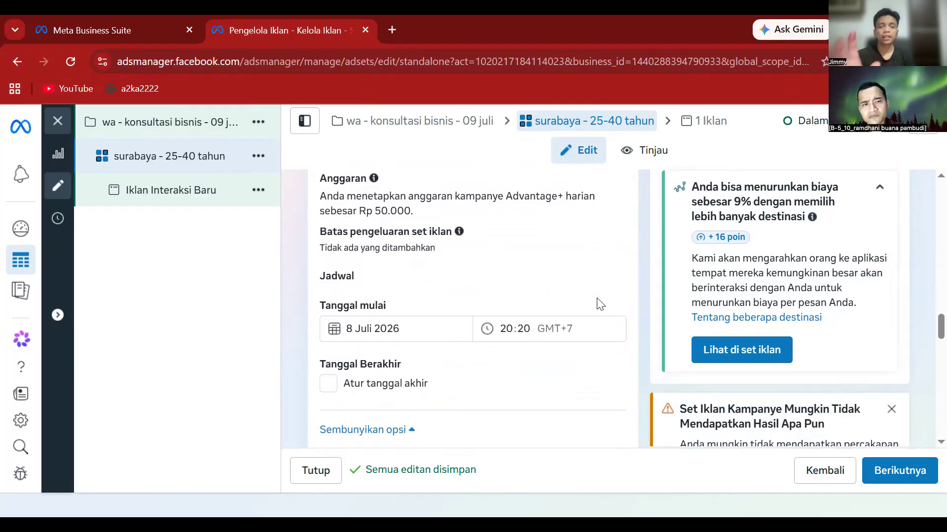
scroll(599, 304, "down", 1)
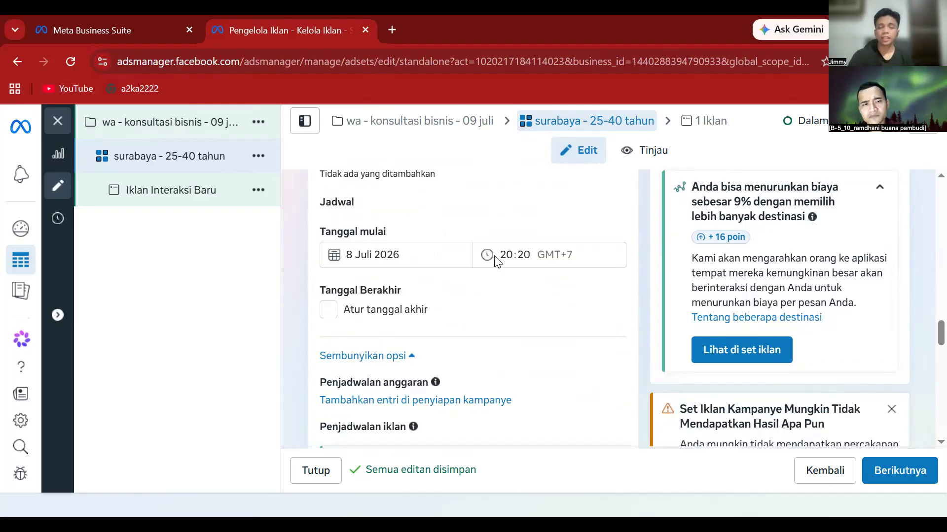
left_click(351, 254)
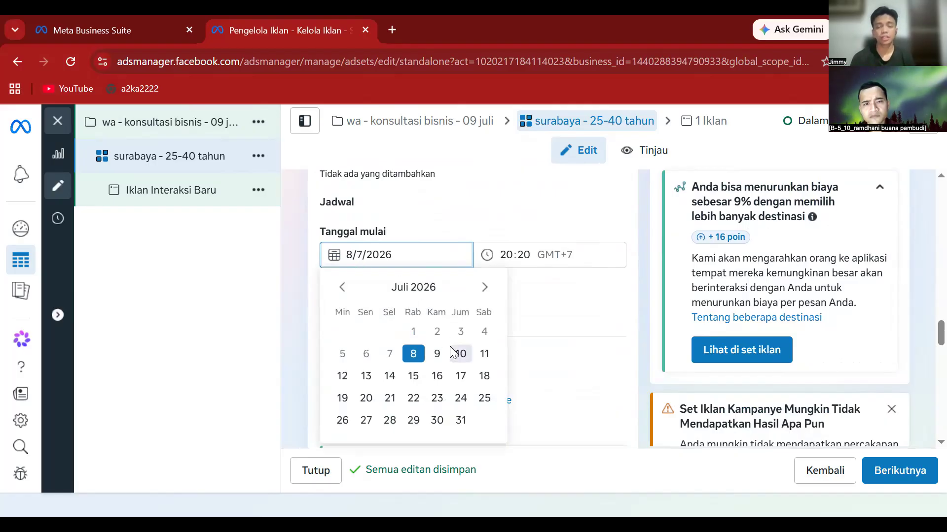
left_click(437, 355)
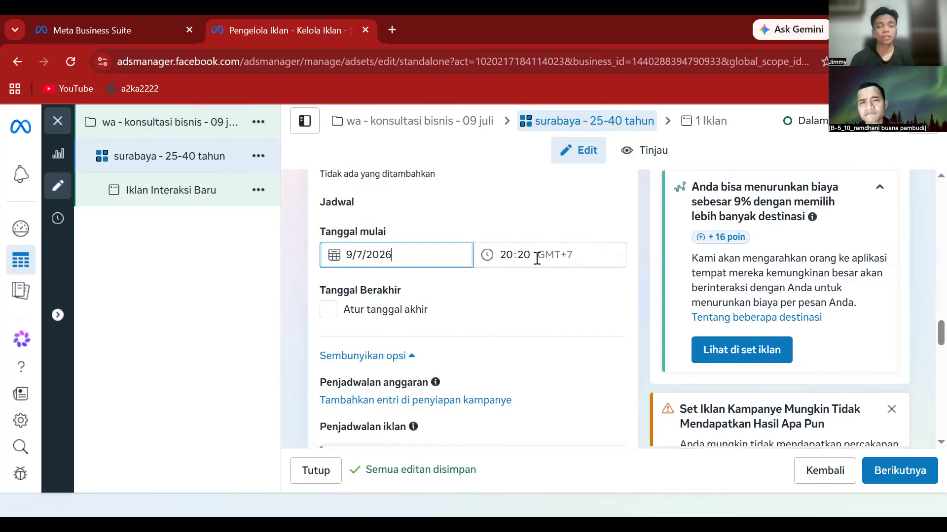
left_click(516, 260)
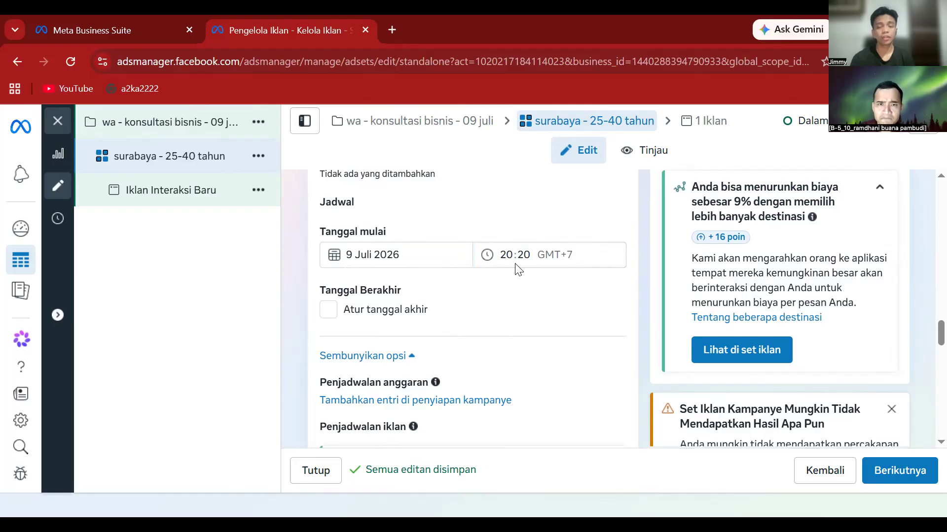
- Set the start time to 05:00
left_click(512, 254)
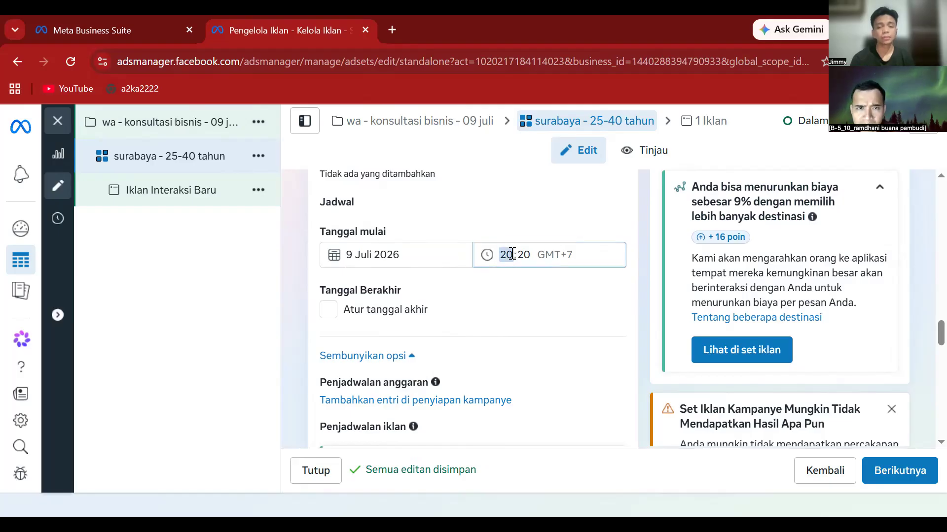
type("0")
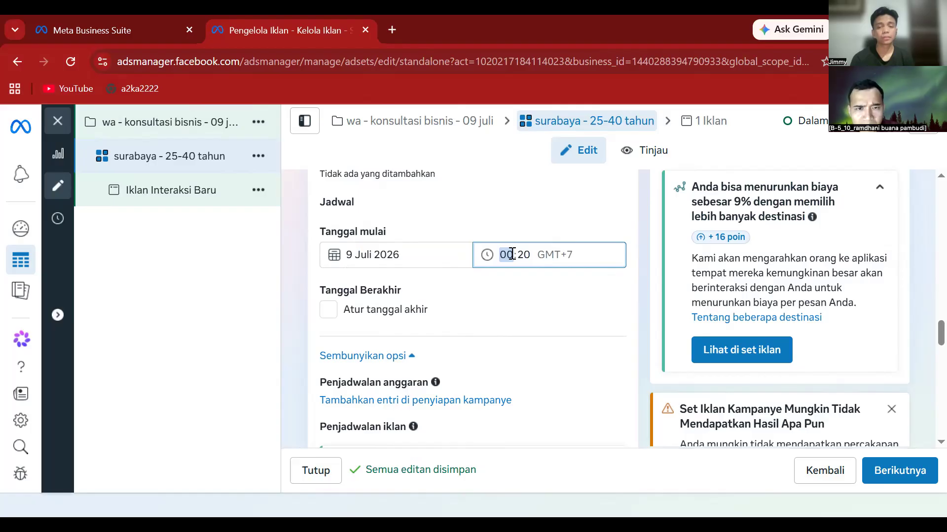
type("5")
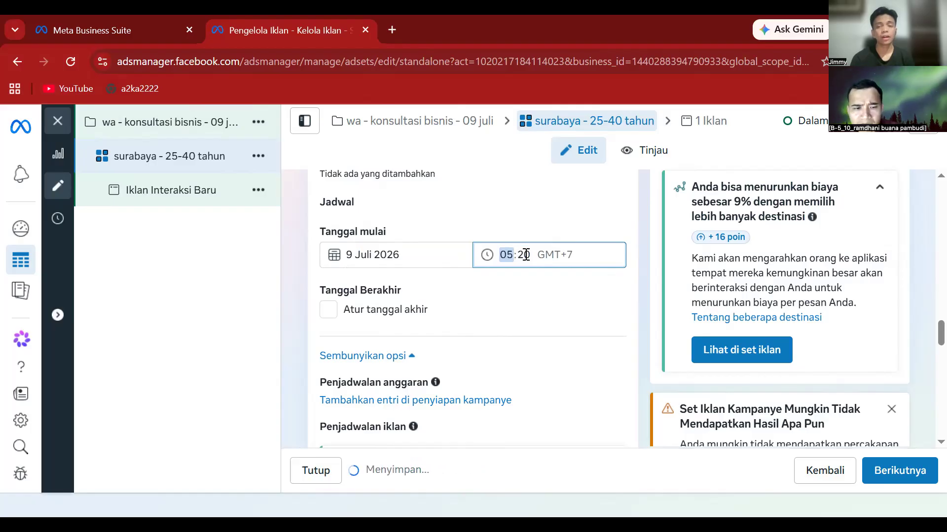
left_click(526, 255)
type("0")
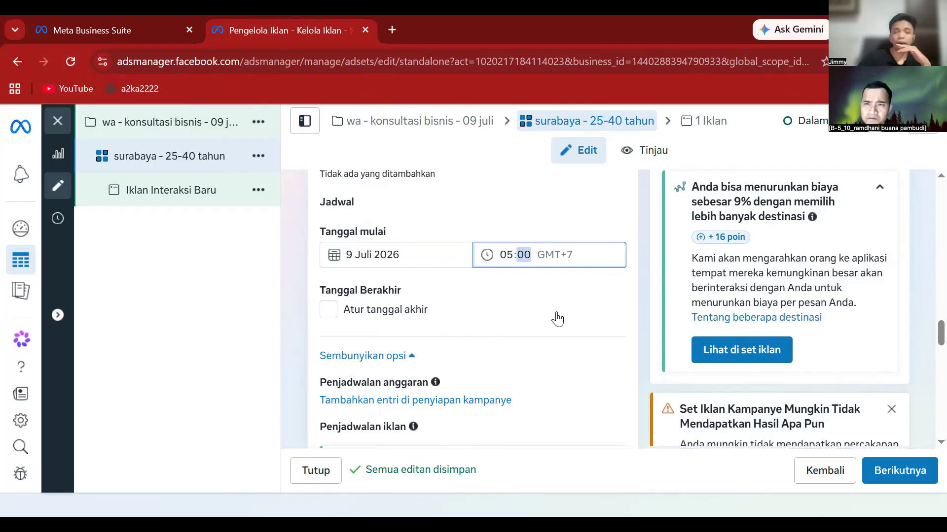
- Open the Lokasi targeting, currently Indonesia, for editing under Kontrol pemirsa
scroll(544, 313, "down", 1)
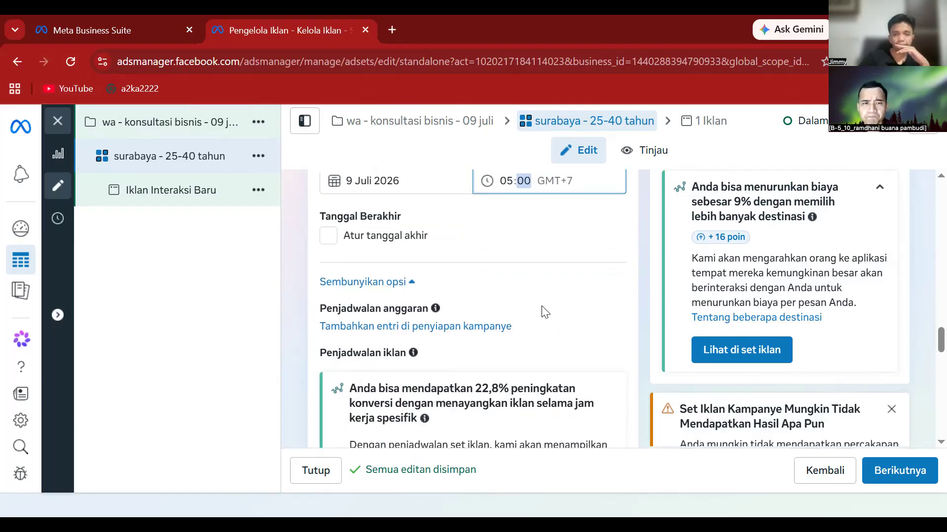
scroll(538, 312, "down", 3)
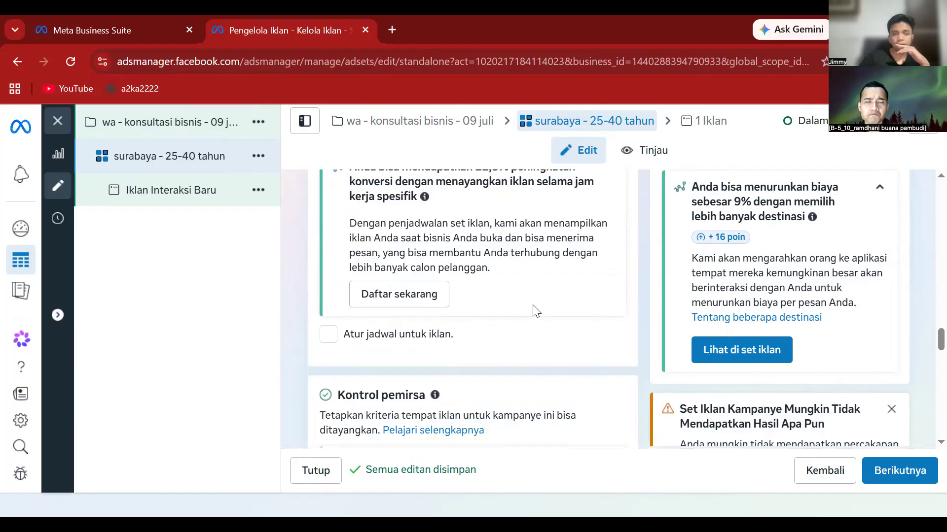
scroll(537, 311, "down", 1)
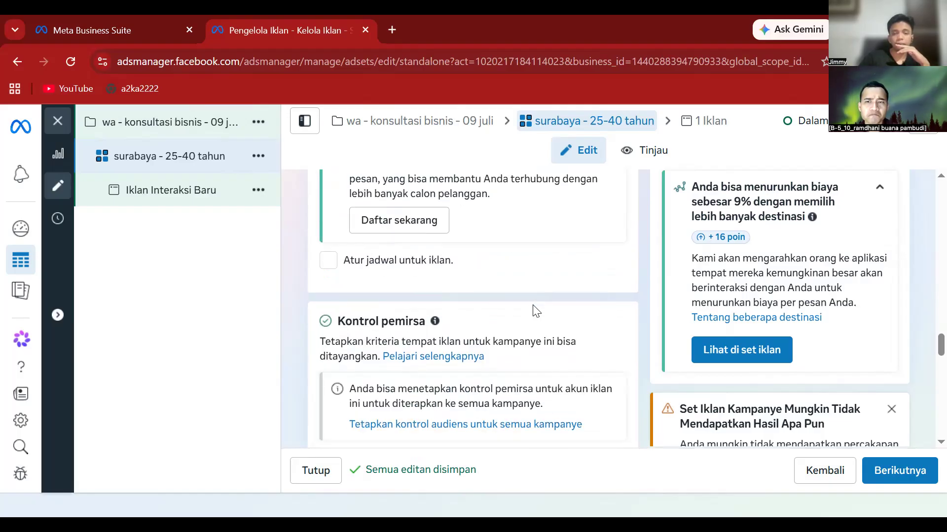
scroll(536, 312, "down", 2)
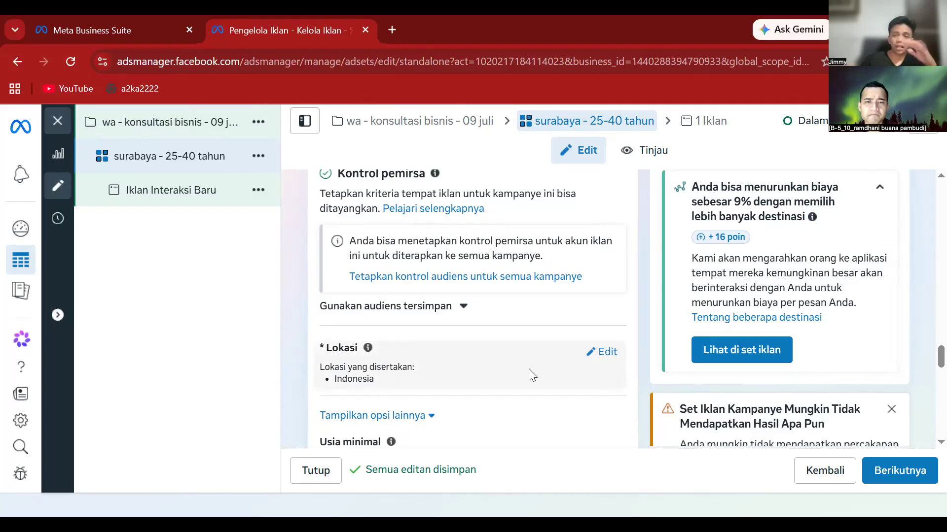
left_click(602, 352)
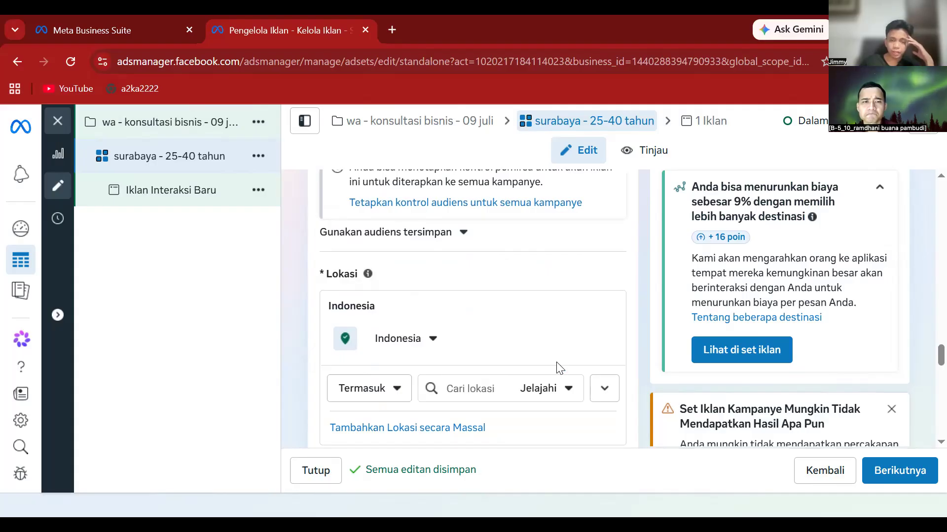
scroll(559, 367, "down", 1)
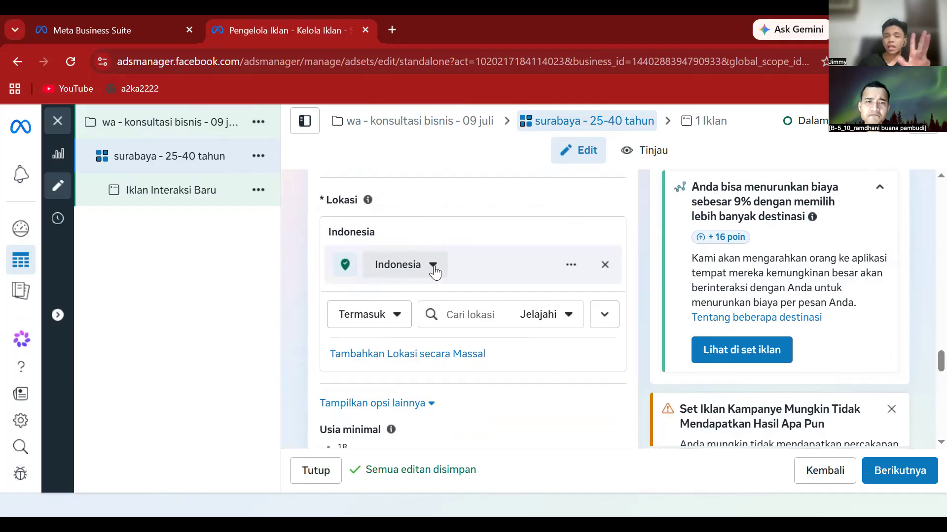
scroll(432, 274, "down", 2)
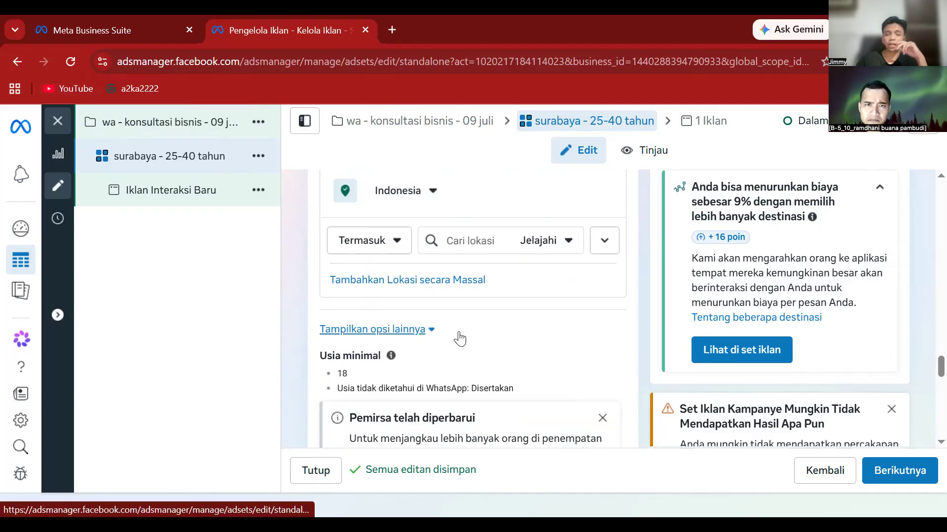
- Look over the Tambahkan Lokasi secara Massal options, then cancel the dialog
left_click(459, 280)
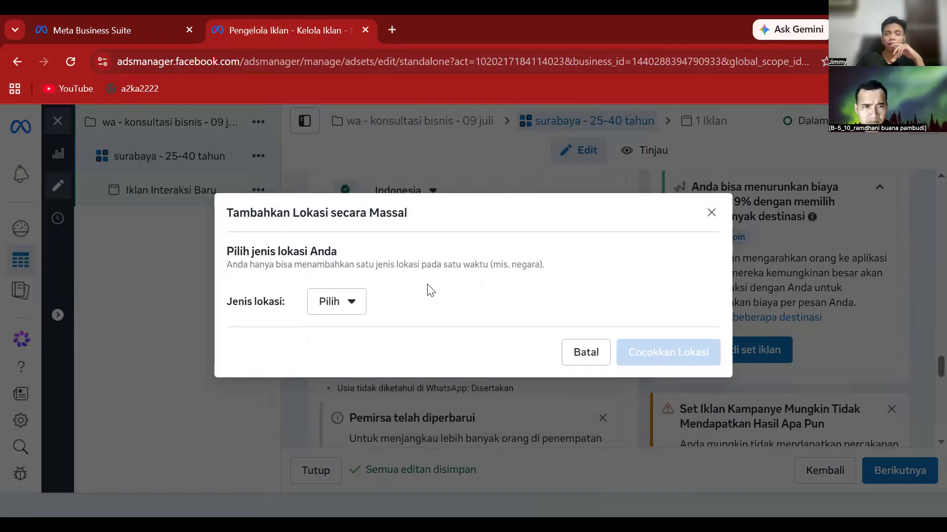
left_click(351, 311)
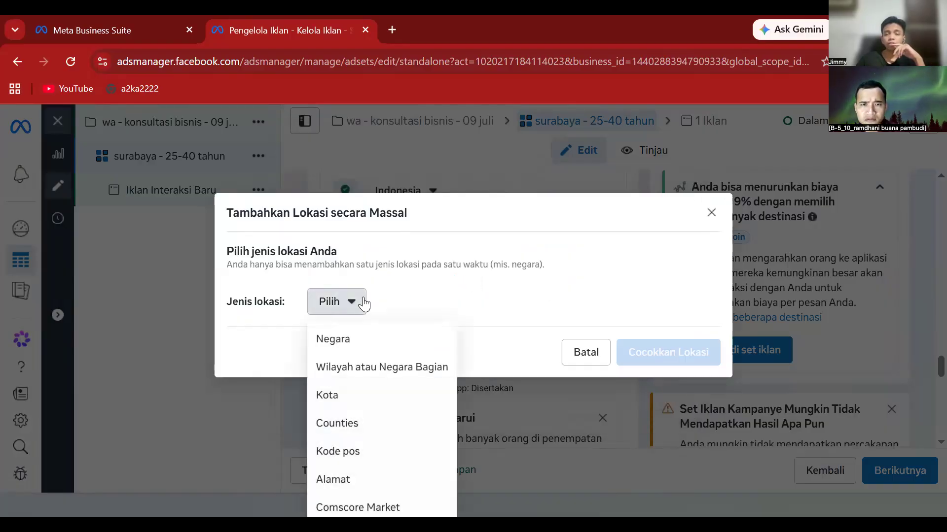
left_click(517, 342)
key("Escape")
scroll(413, 319, "down", 5)
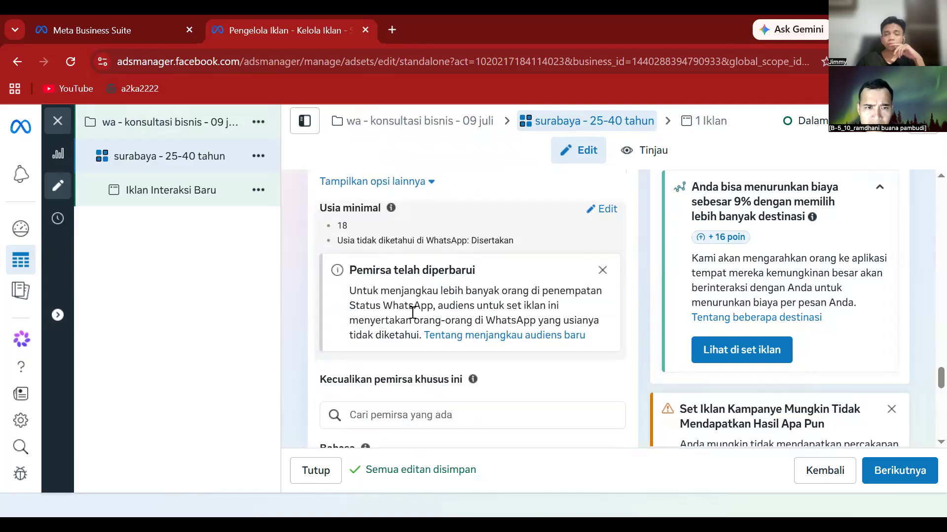
scroll(413, 319, "down", 4)
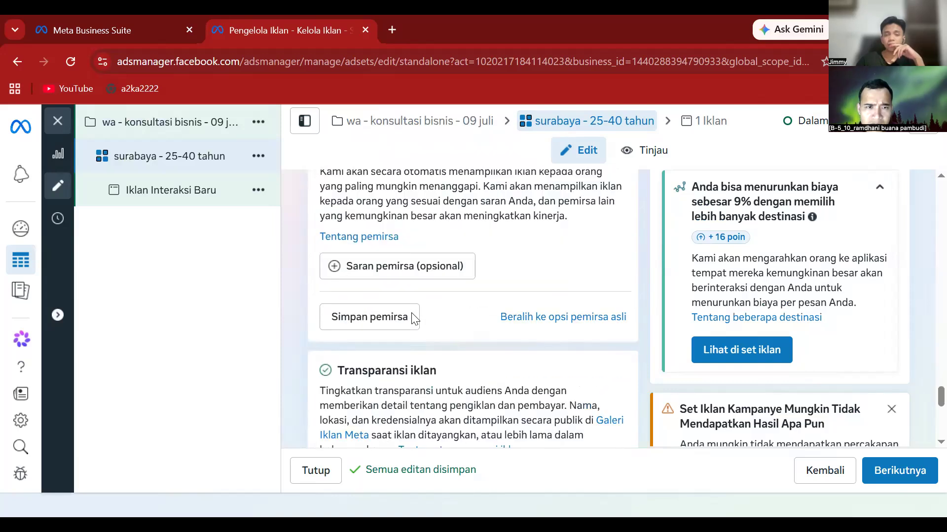
scroll(411, 312, "up", 4)
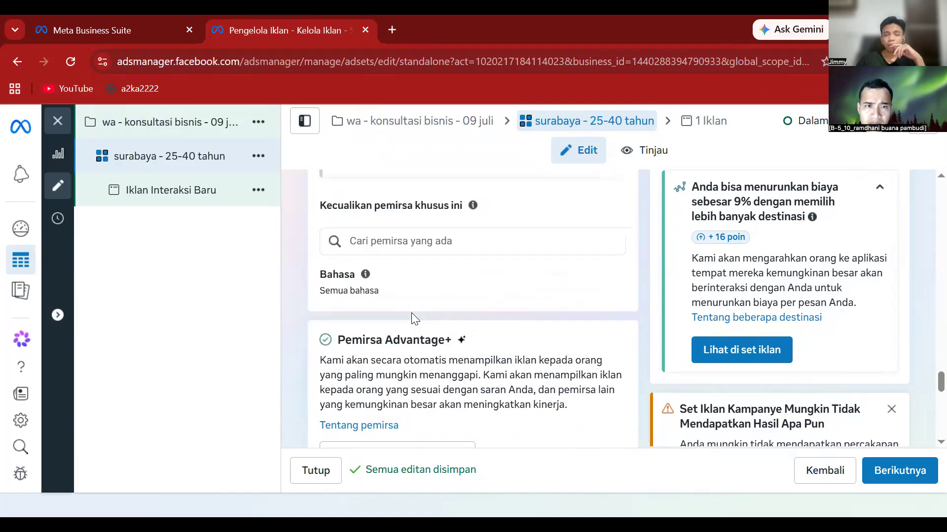
scroll(411, 313, "up", 2)
scroll(413, 319, "up", 5)
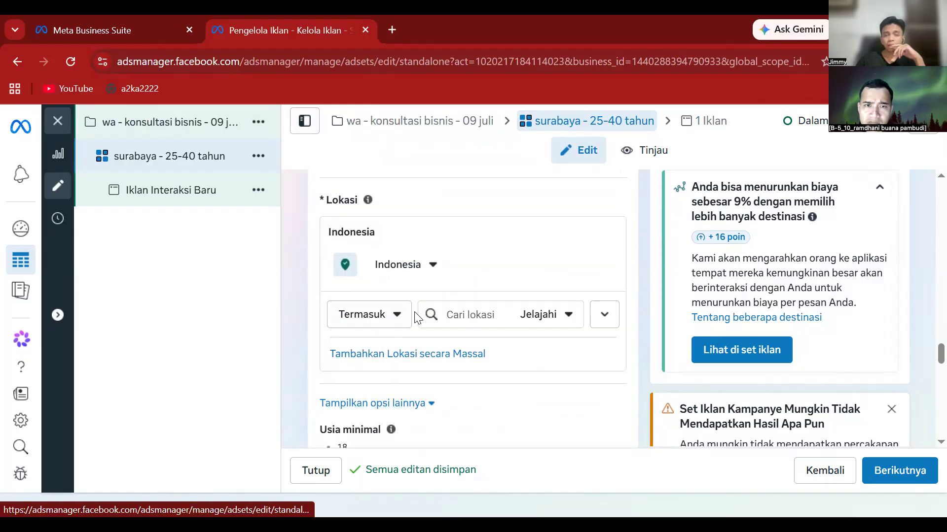
- Search 'surabaya' and target Surabaya, East Java (Kota) with a 40 km radius
left_click(464, 310)
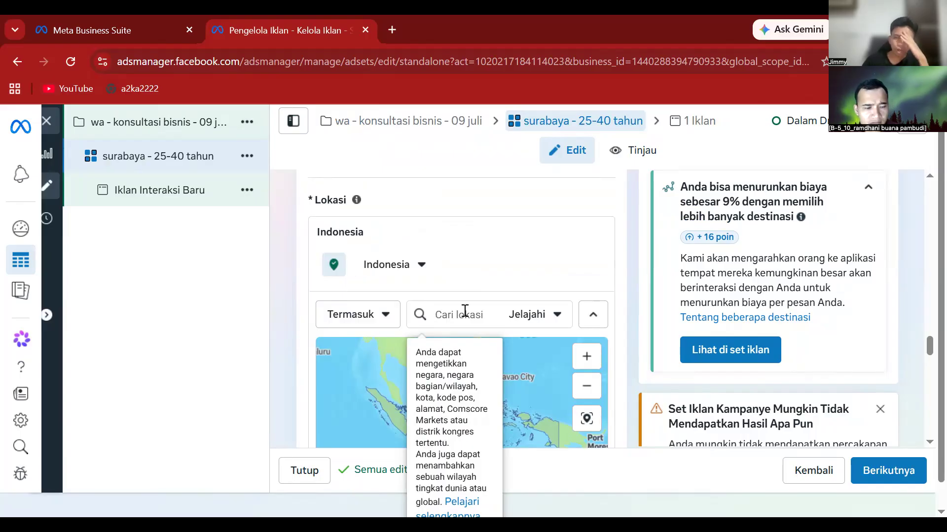
type("surabaya")
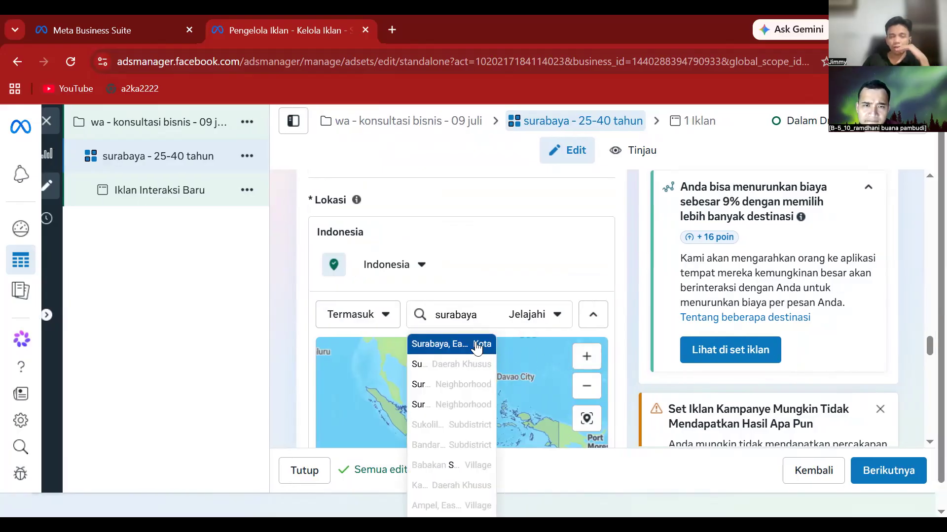
left_click(481, 341)
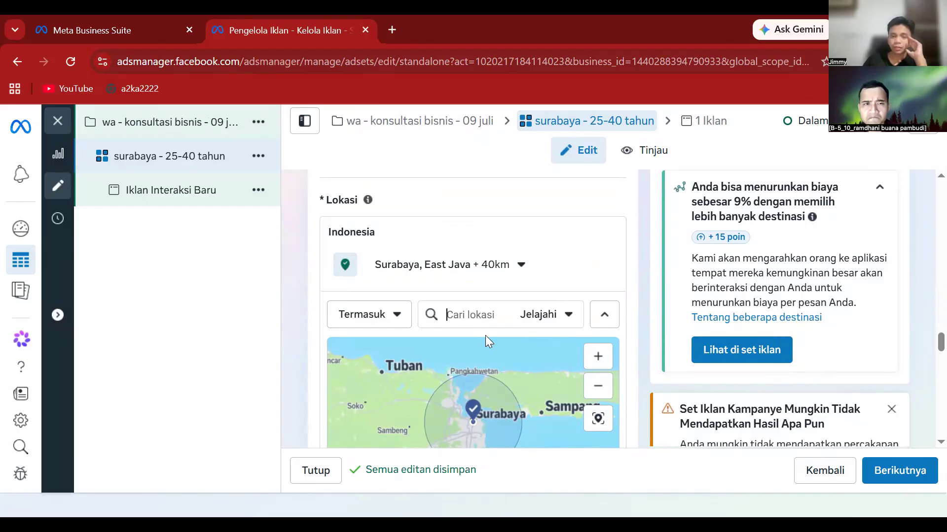
scroll(485, 336, "down", 5)
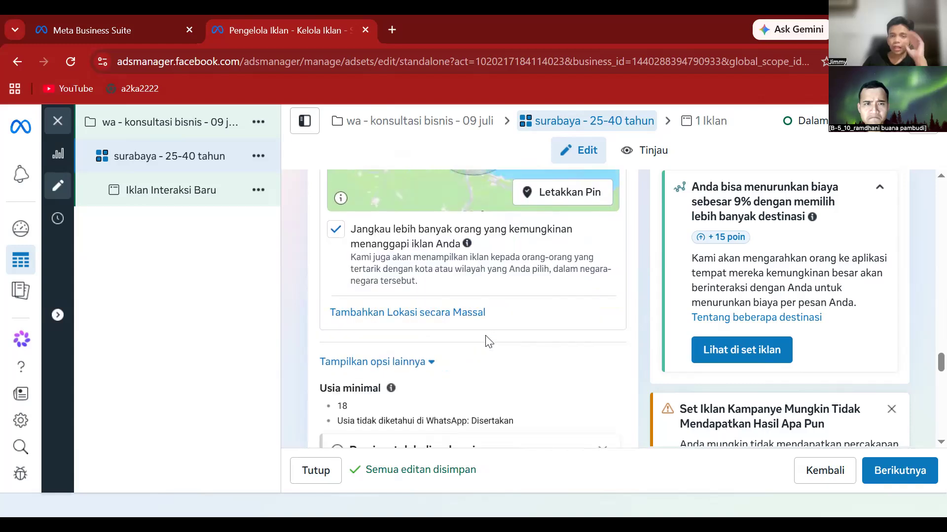
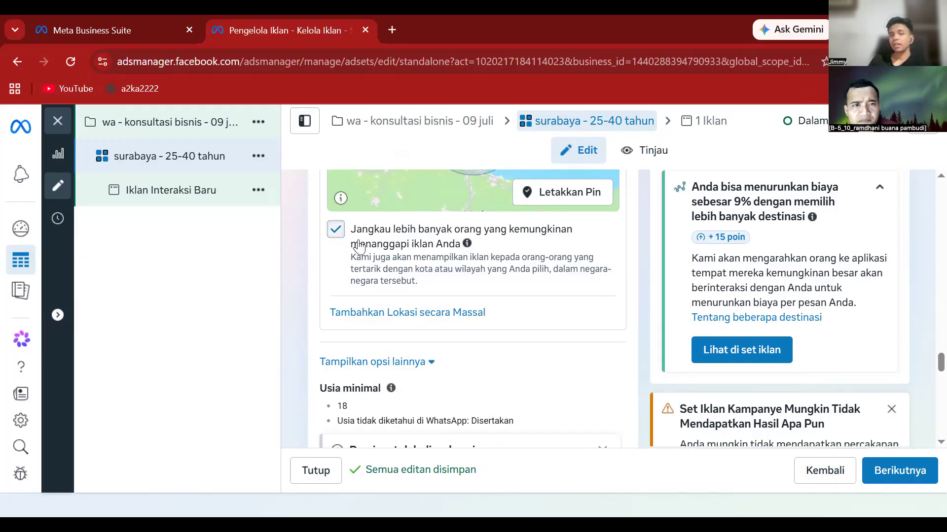
- Turn off 'Jangkau lebih banyak orang yang kemungkinan menanggapi iklan Anda' and scroll to Usia minimal
left_click(359, 247)
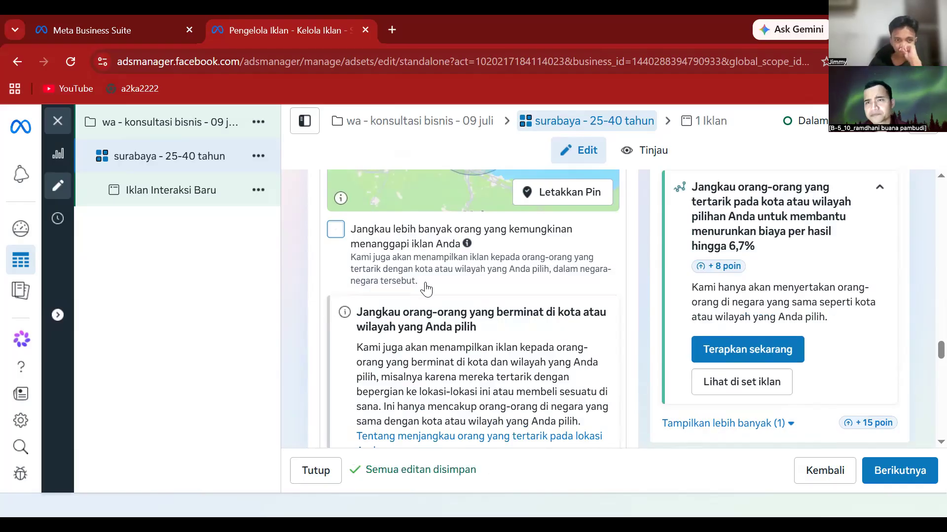
scroll(372, 333, "down", 5)
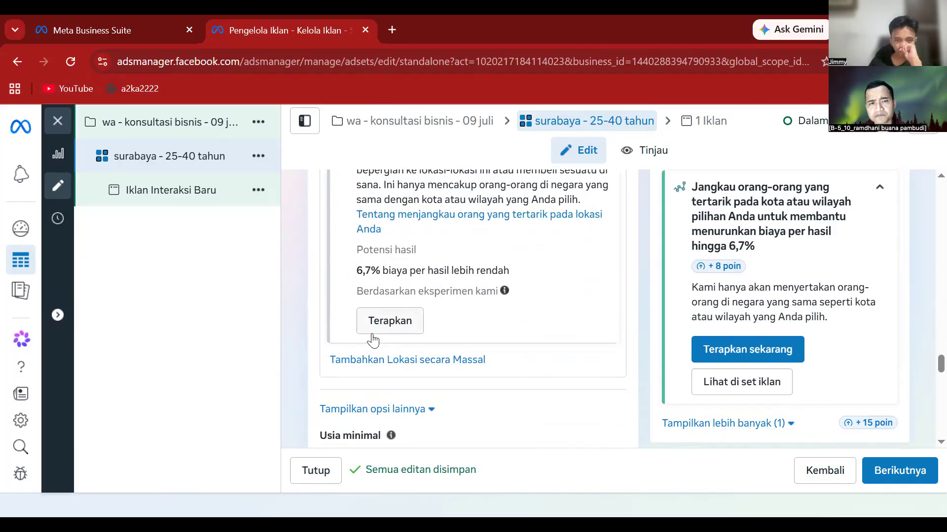
scroll(373, 340, "down", 2)
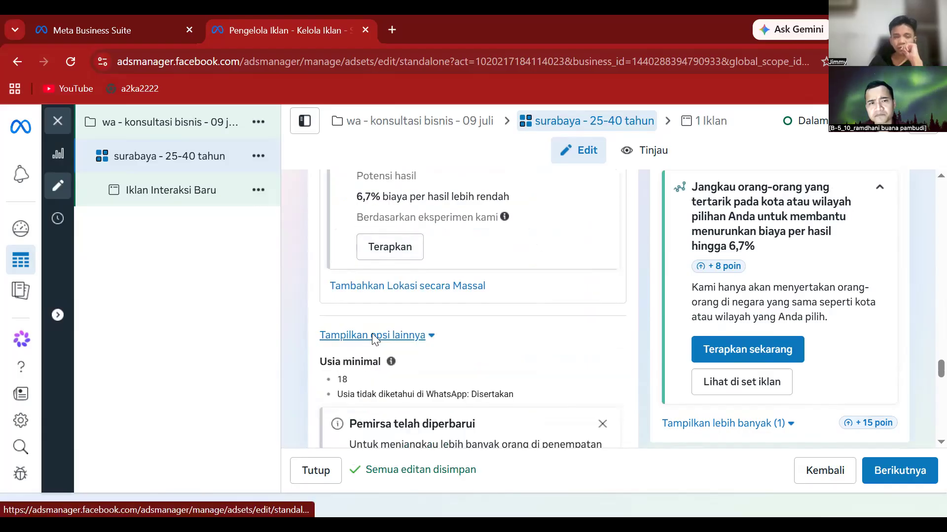
scroll(372, 335, "down", 2)
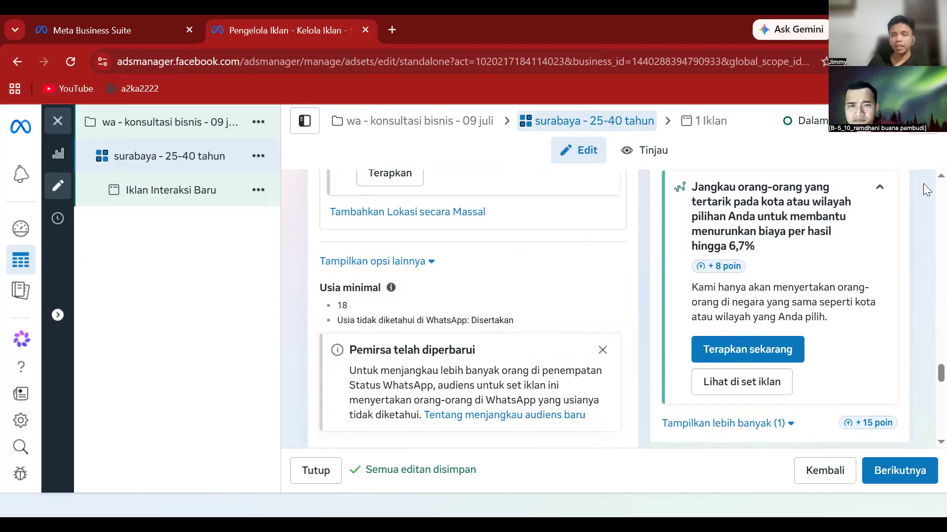
mouse_move(608, 293)
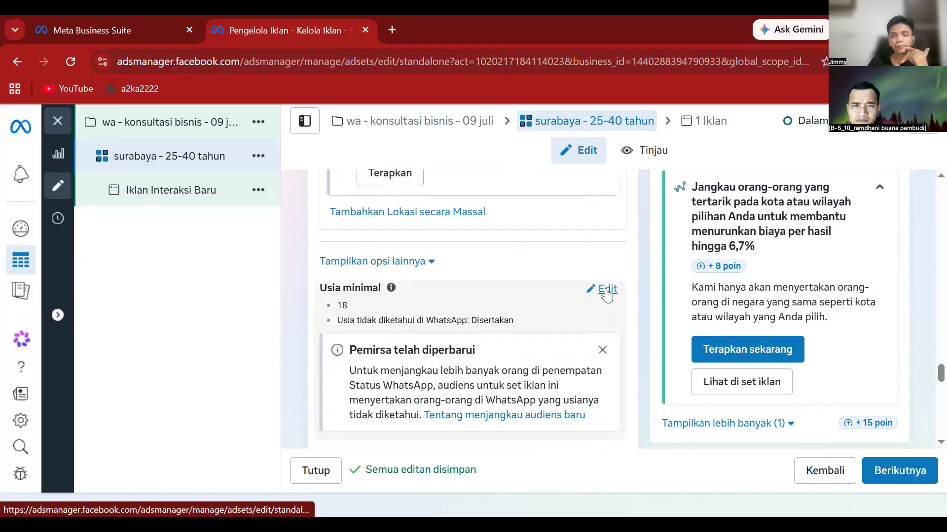
- Change the ad set's Usia minimal from 18 to 25
left_click(607, 292)
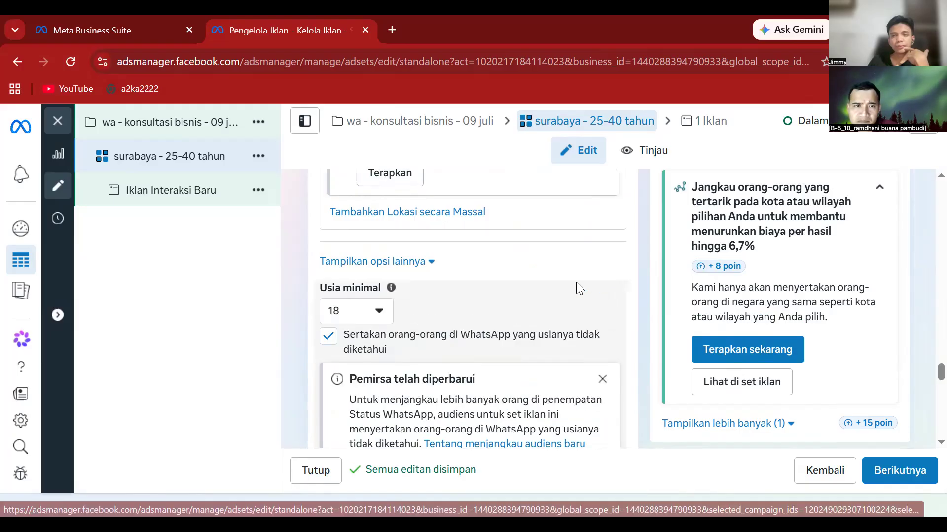
left_click(351, 313)
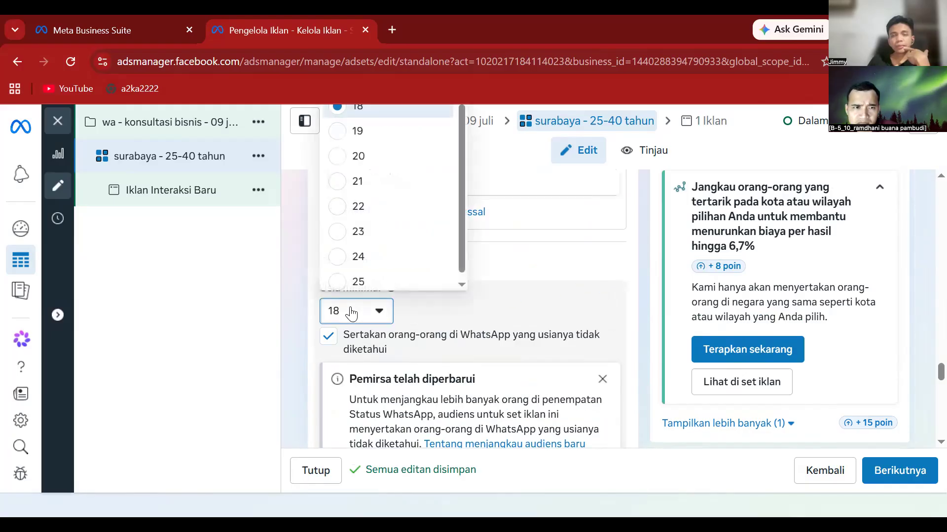
left_click(356, 282)
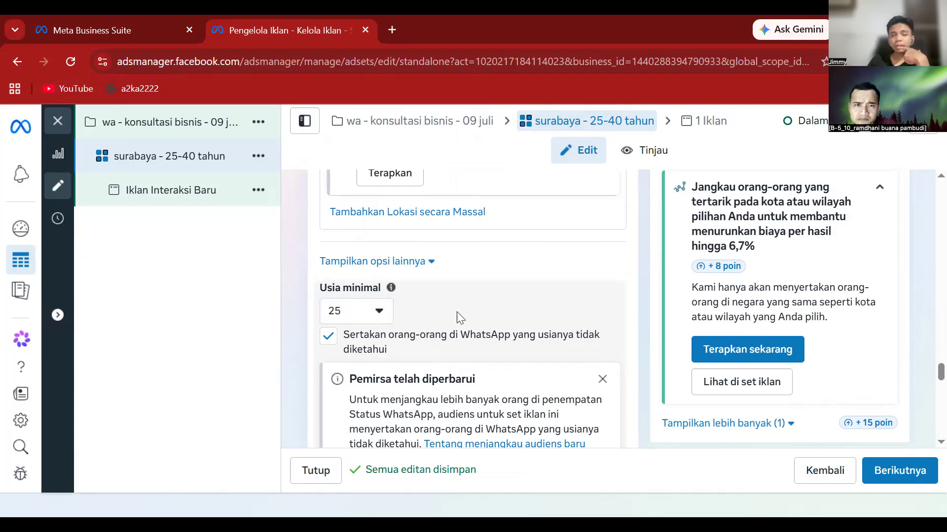
scroll(458, 316, "down", 5)
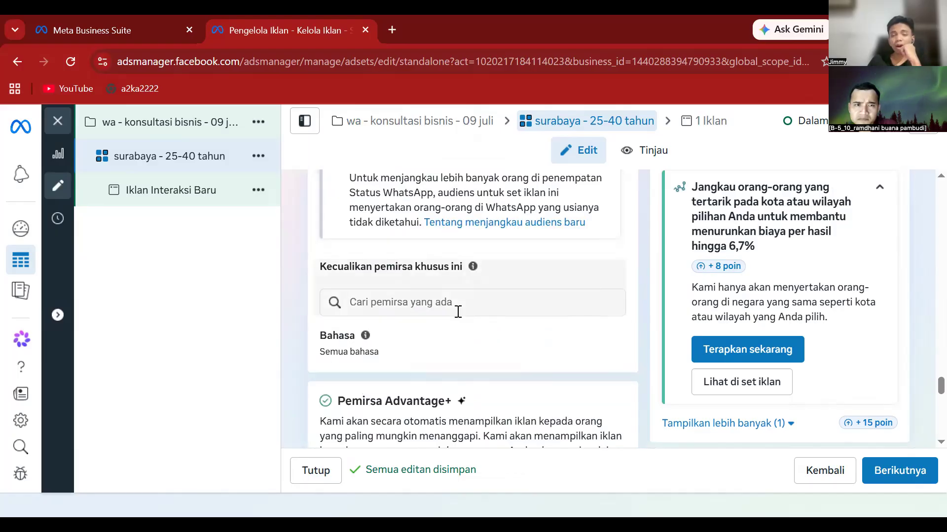
scroll(457, 311, "down", 8)
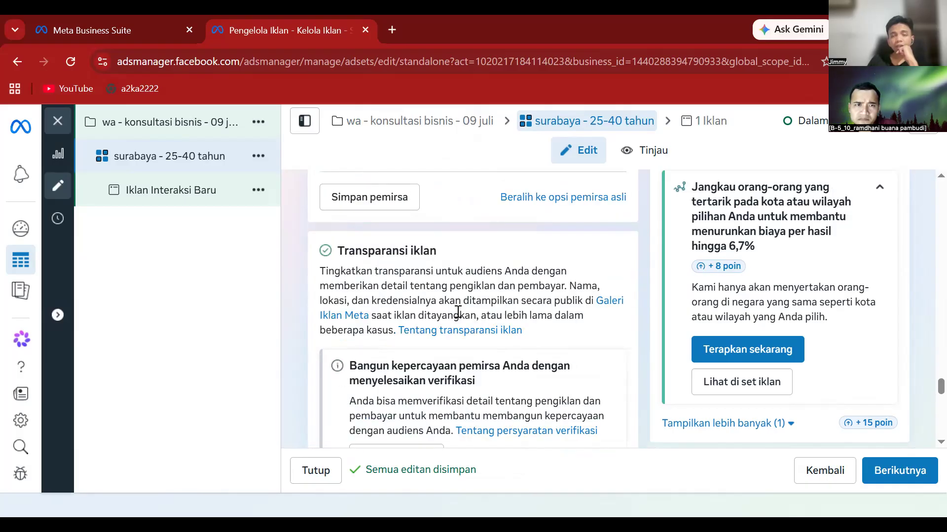
scroll(458, 312, "down", 2)
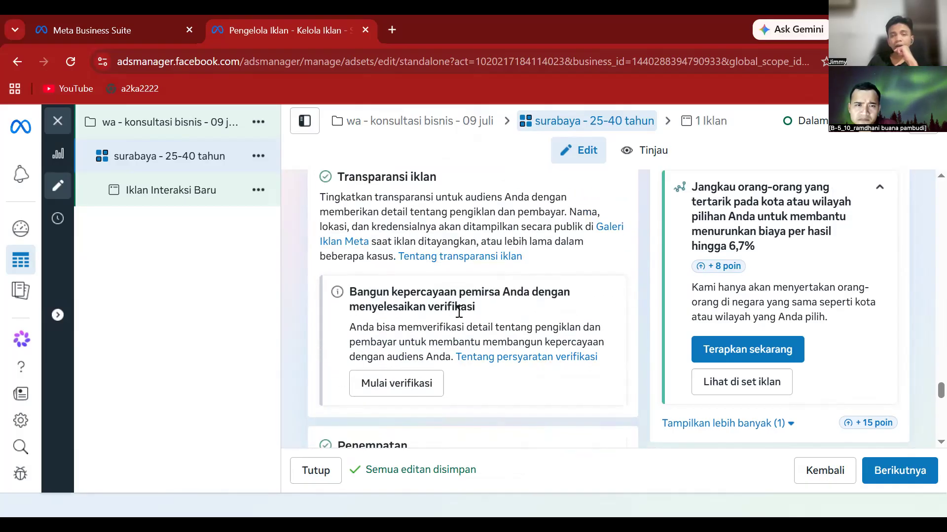
scroll(459, 311, "down", 2)
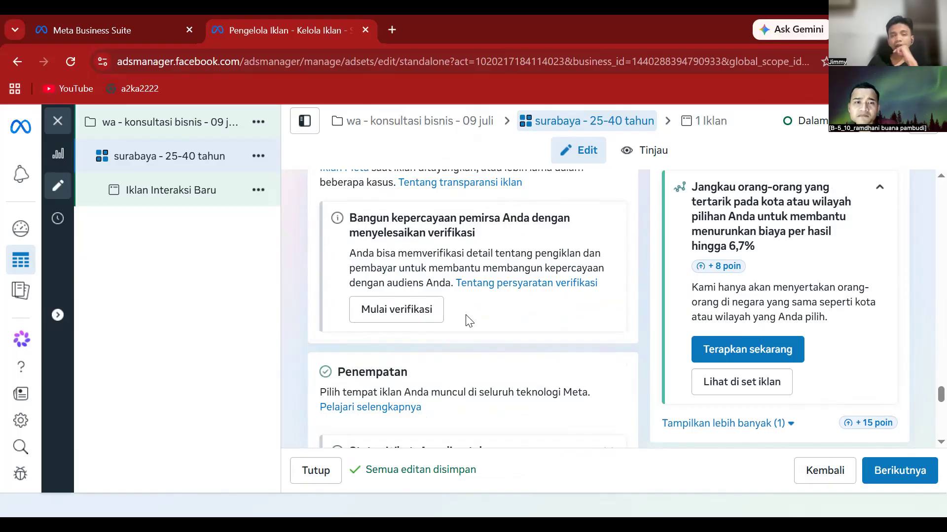
scroll(460, 318, "down", 7)
scroll(463, 318, "up", 10)
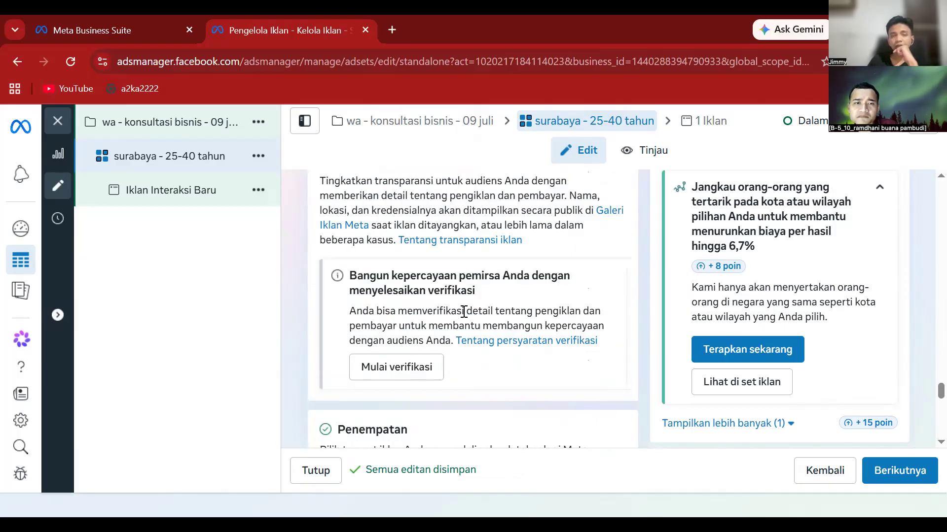
scroll(462, 315, "up", 1)
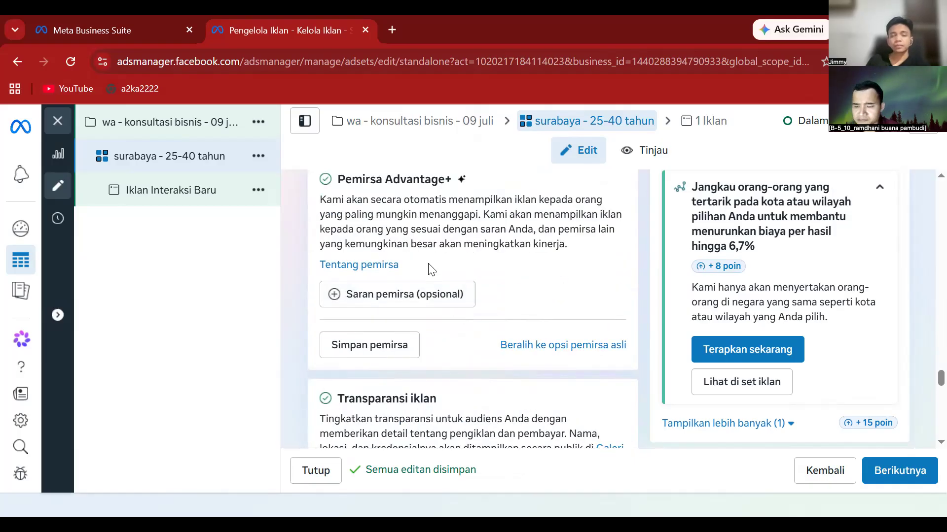
- Add optional audience suggestions and set the suggested Umur range to 25–40
left_click(379, 294)
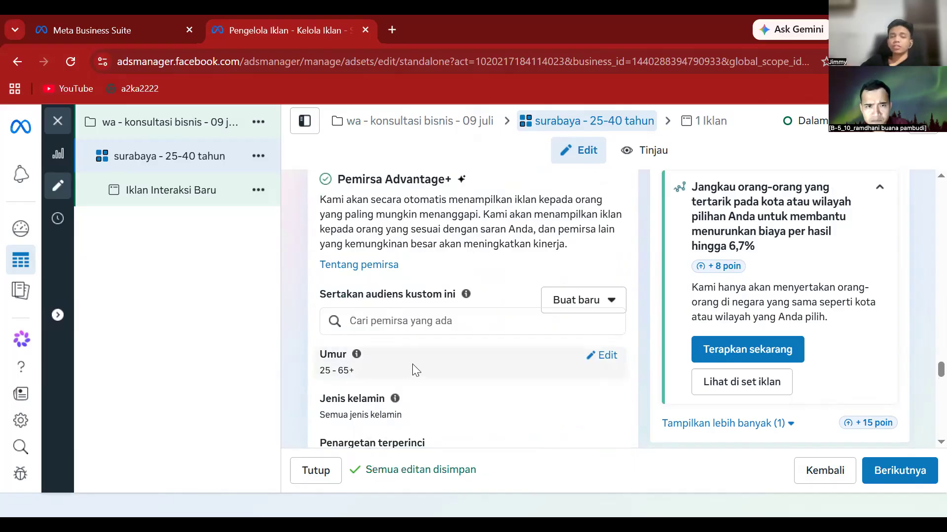
left_click(601, 356)
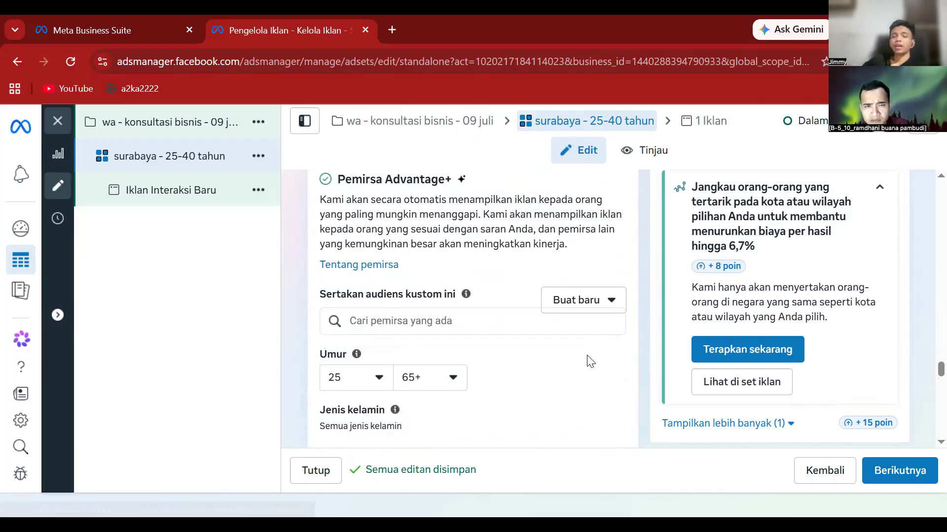
left_click(430, 380)
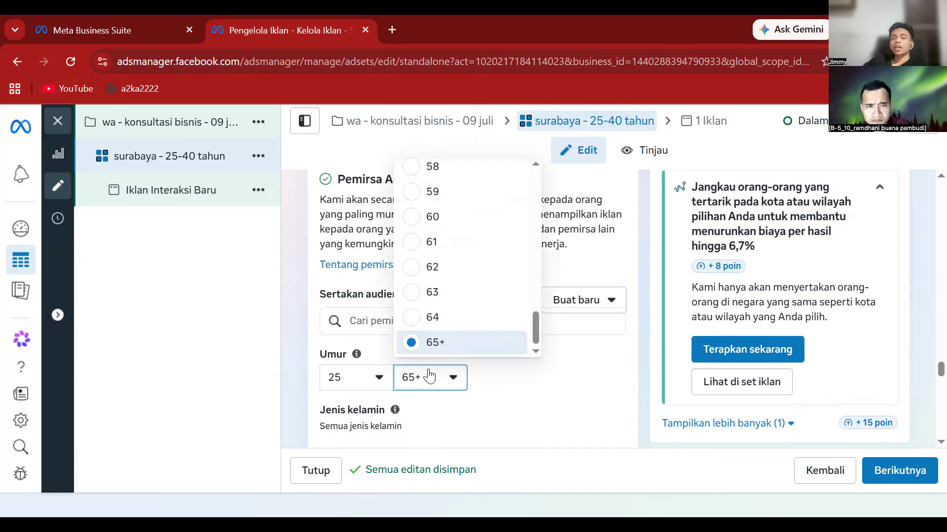
scroll(429, 268, "up", 4)
scroll(429, 270, "up", 6)
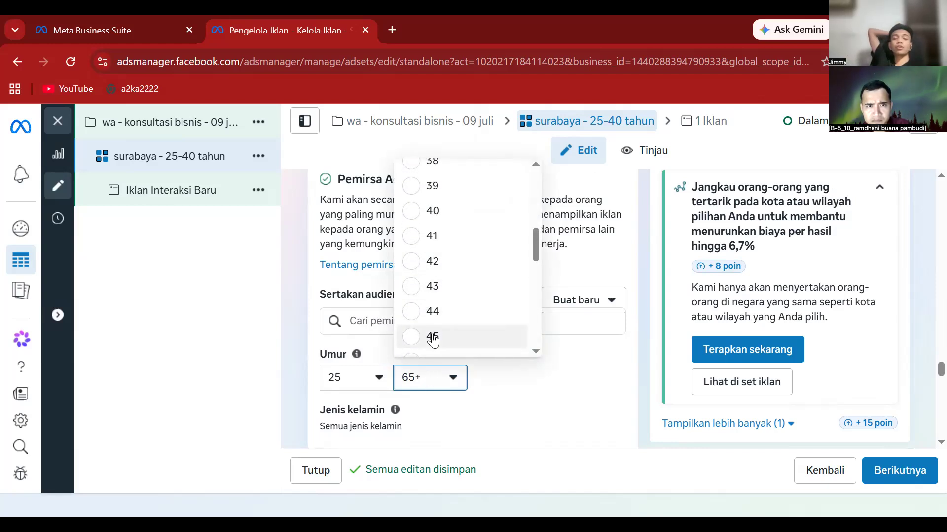
left_click(433, 338)
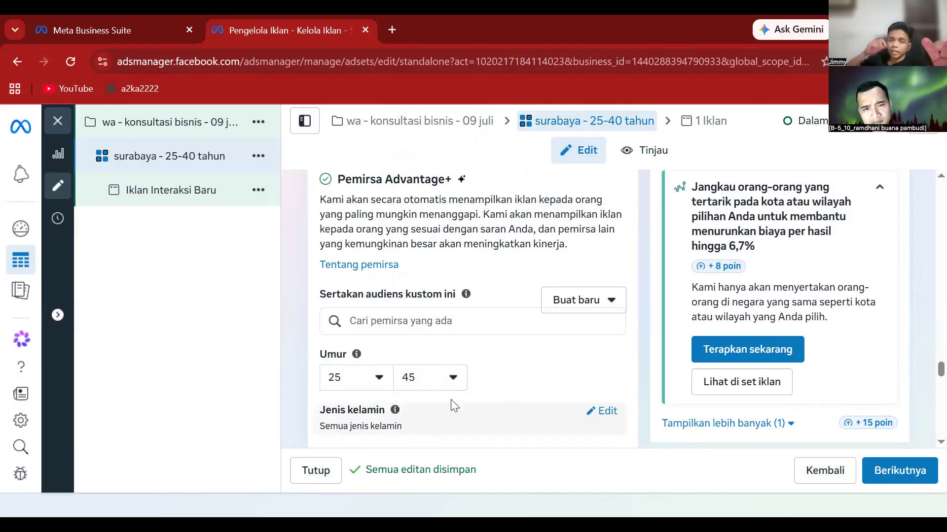
left_click(450, 377)
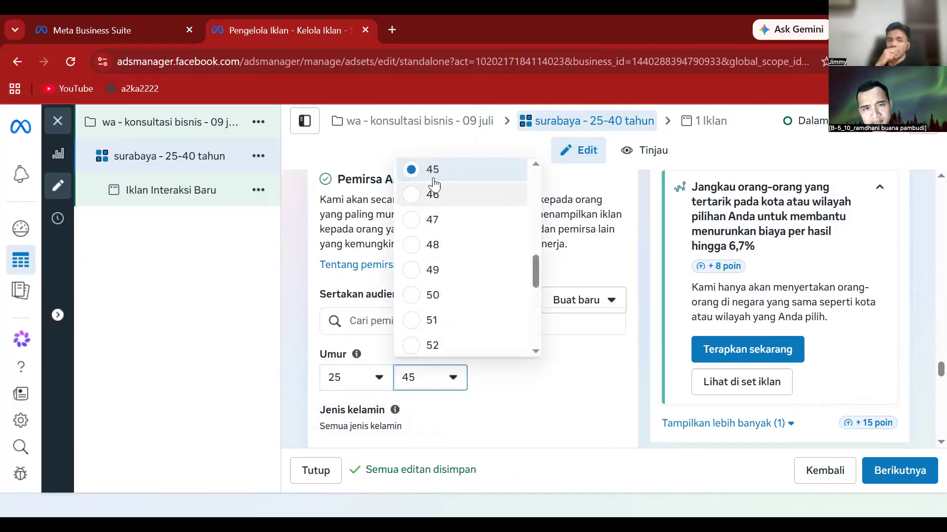
scroll(433, 190, "up", 3)
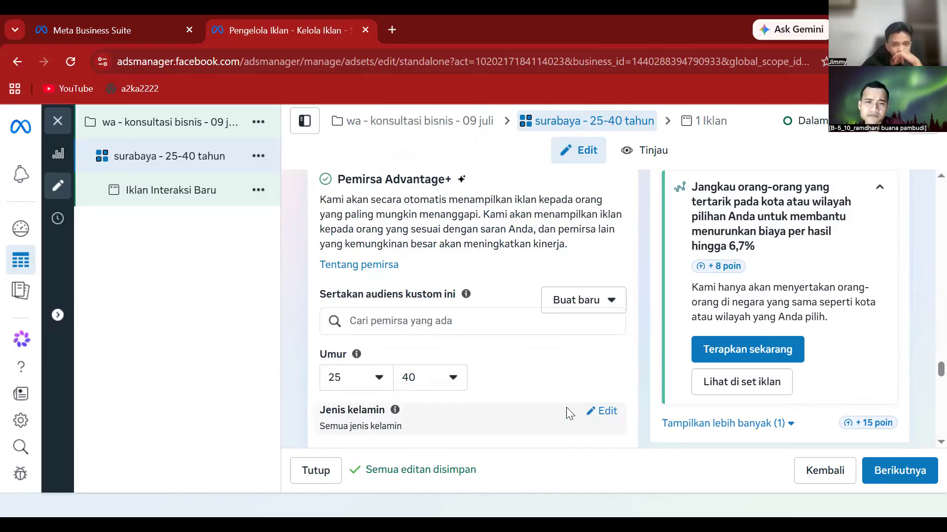
scroll(569, 419, "down", 3)
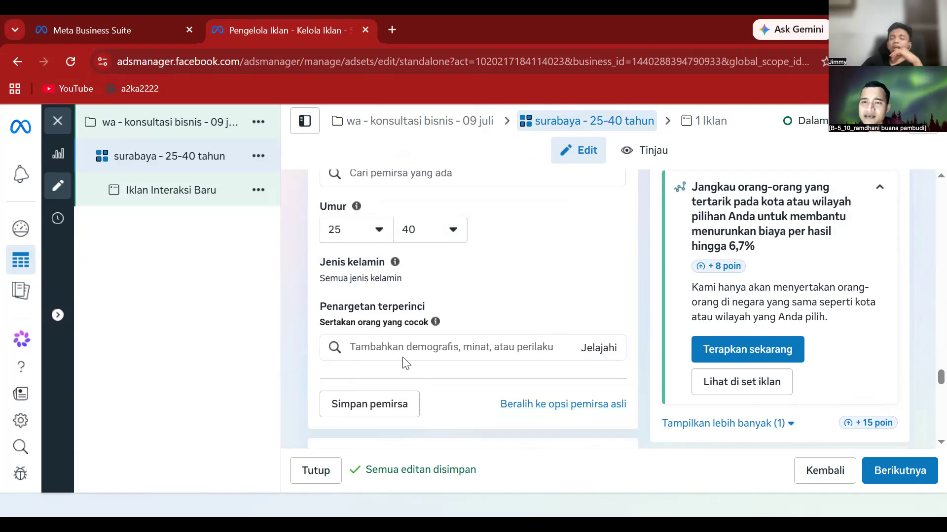
scroll(405, 364, "down", 1)
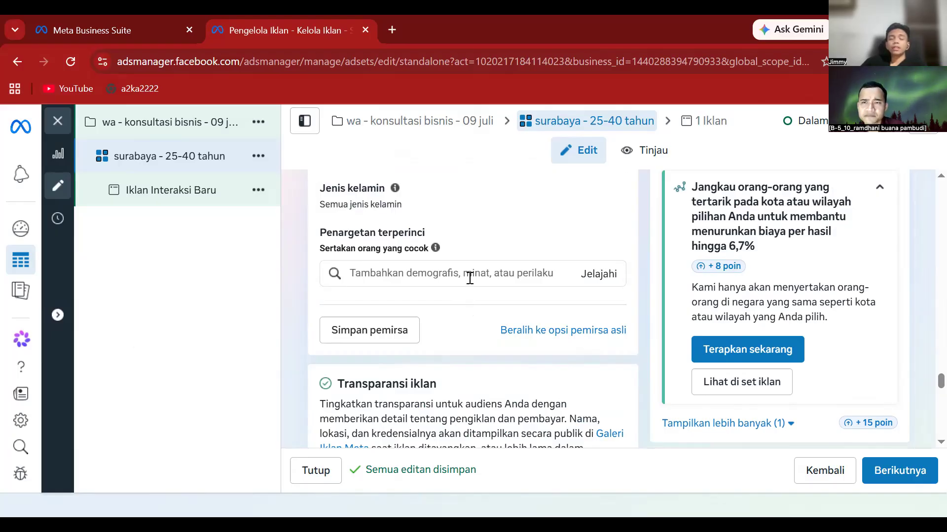
scroll(453, 337, "down", 1)
scroll(452, 339, "down", 5)
scroll(451, 341, "down", 4)
scroll(451, 355, "down", 5)
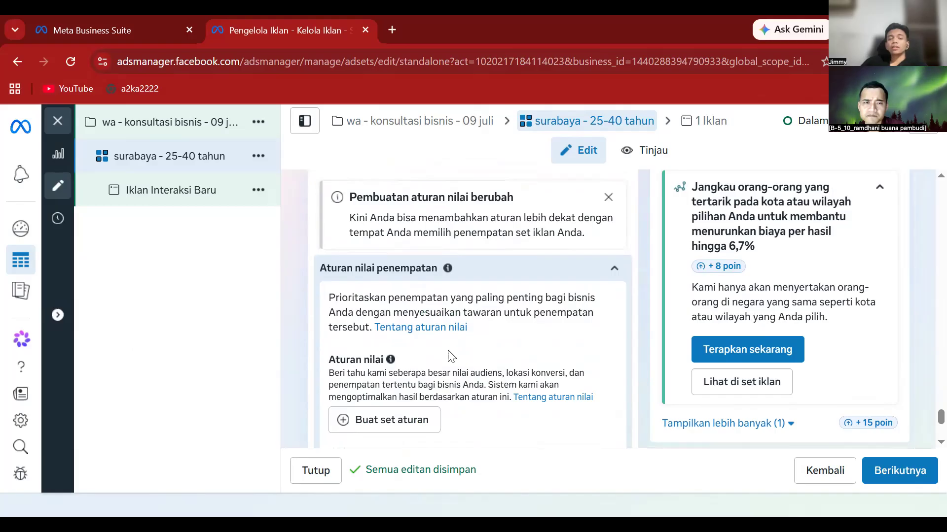
scroll(451, 357, "down", 2)
scroll(449, 355, "down", 3)
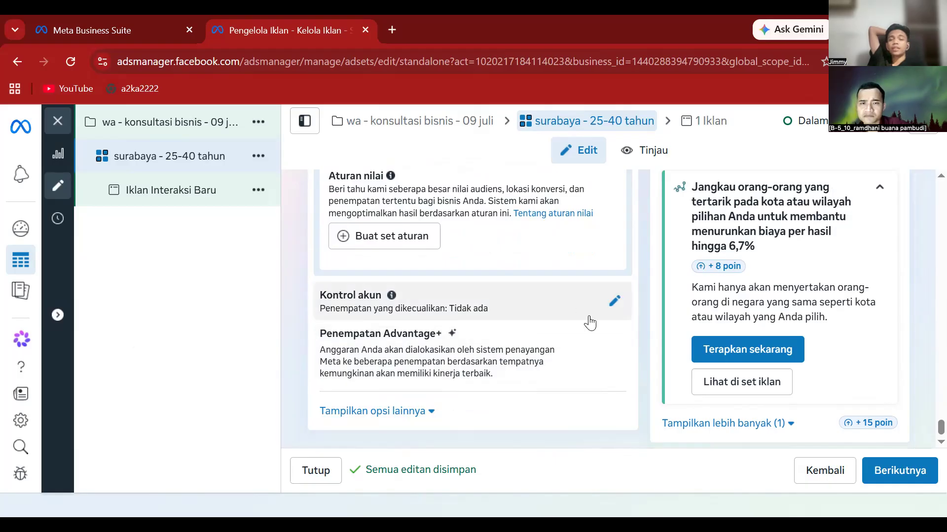
mouse_move(616, 339)
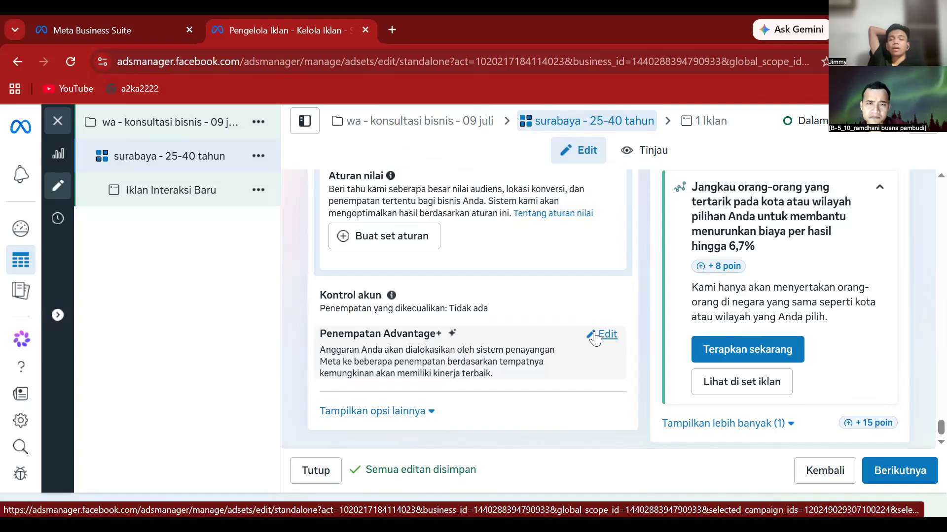
- Review manual placement platforms, keep Penempatan Advantage+, then open the Iklan Interaksi Baru ad
left_click(595, 339)
scroll(502, 374, "down", 1)
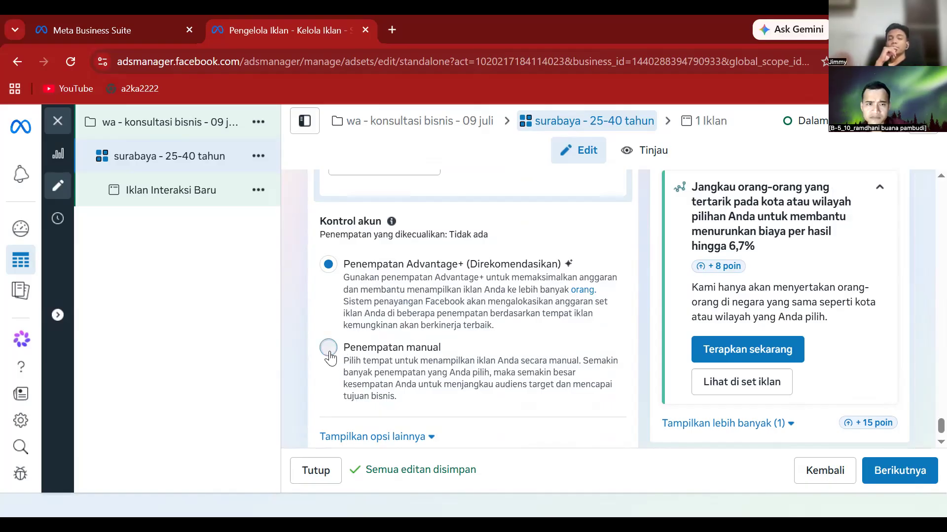
left_click(397, 360)
scroll(399, 365, "down", 3)
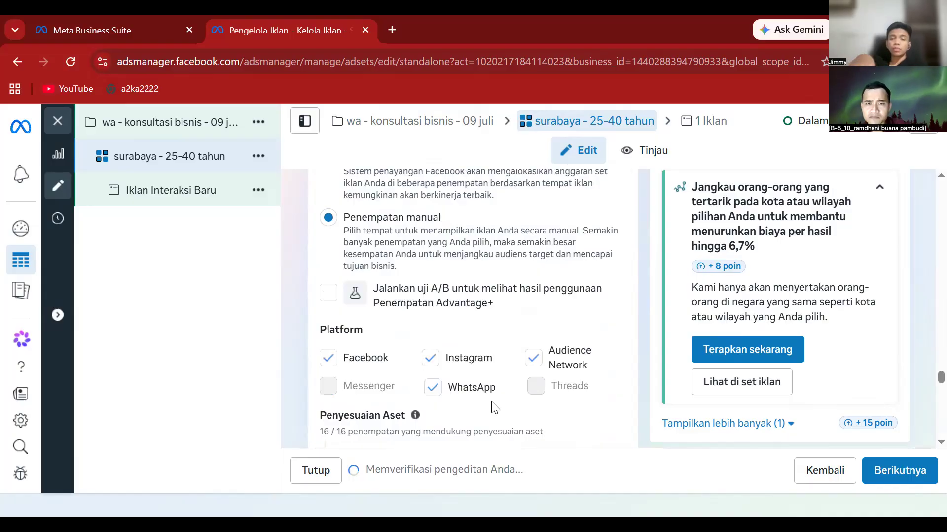
scroll(492, 404, "down", 4)
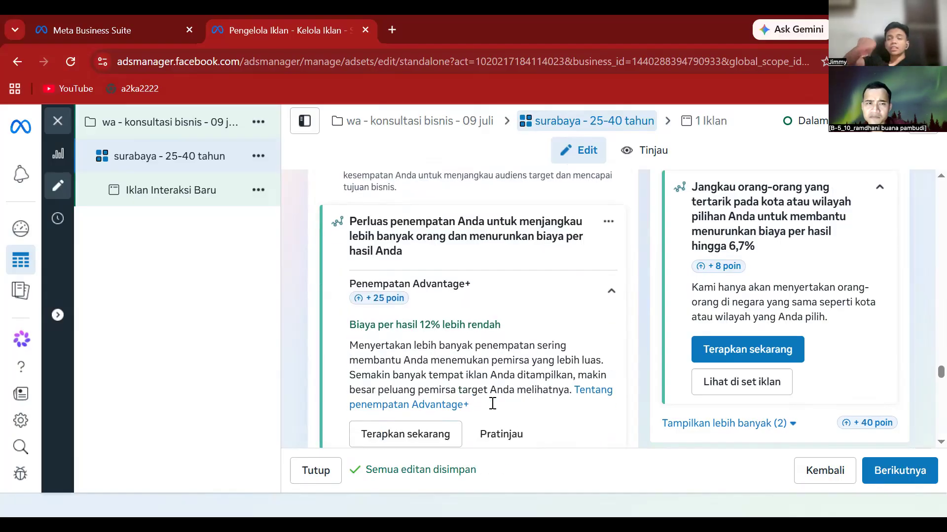
scroll(492, 403, "down", 2)
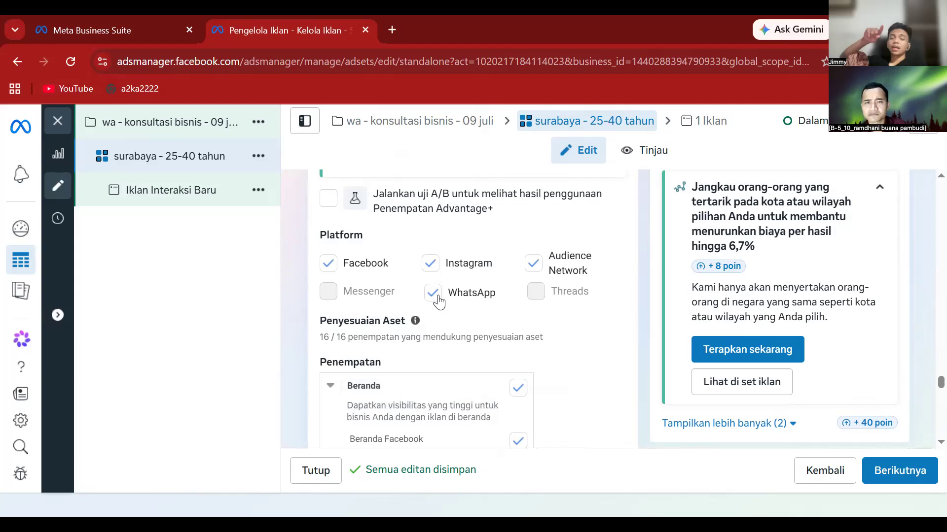
scroll(456, 310, "up", 3)
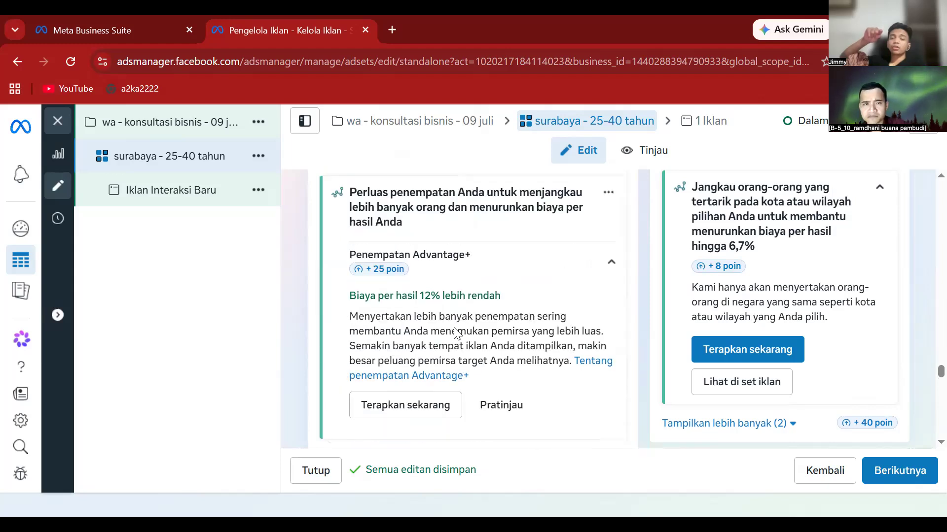
scroll(455, 327, "up", 2)
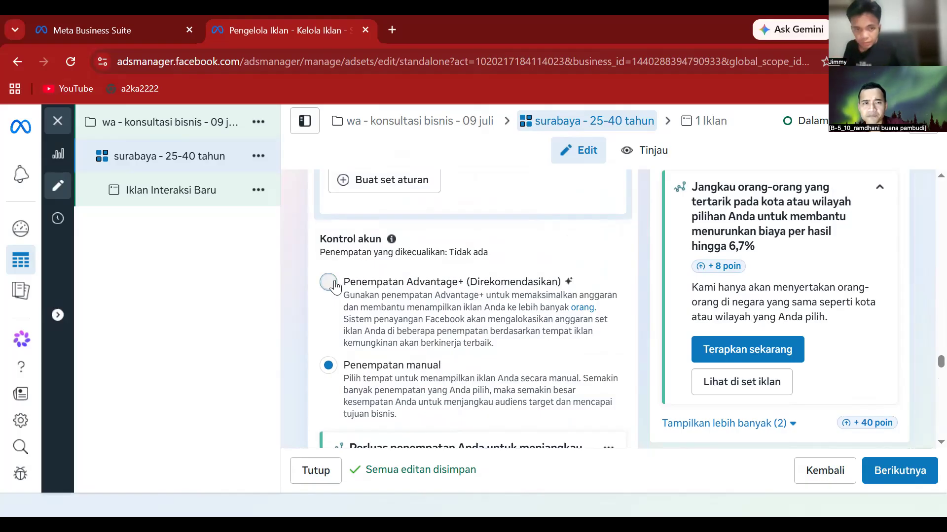
left_click(329, 283)
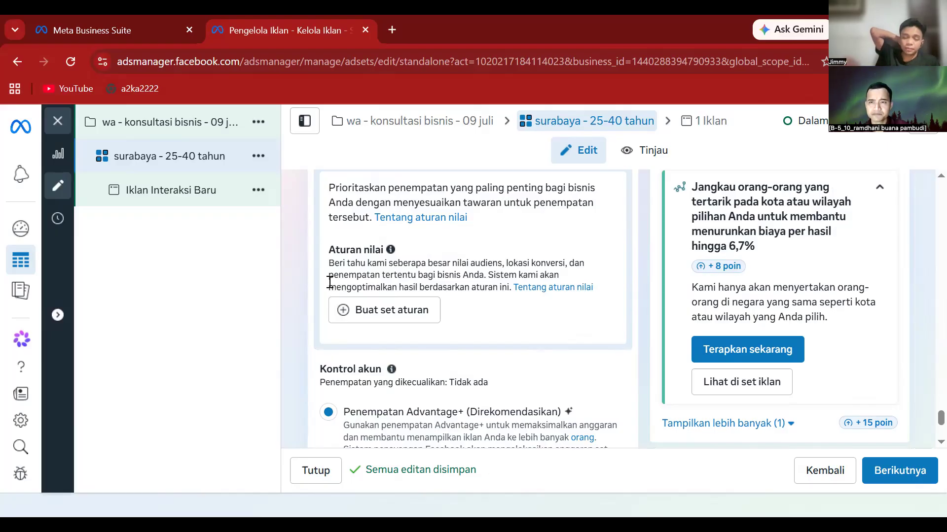
left_click(178, 194)
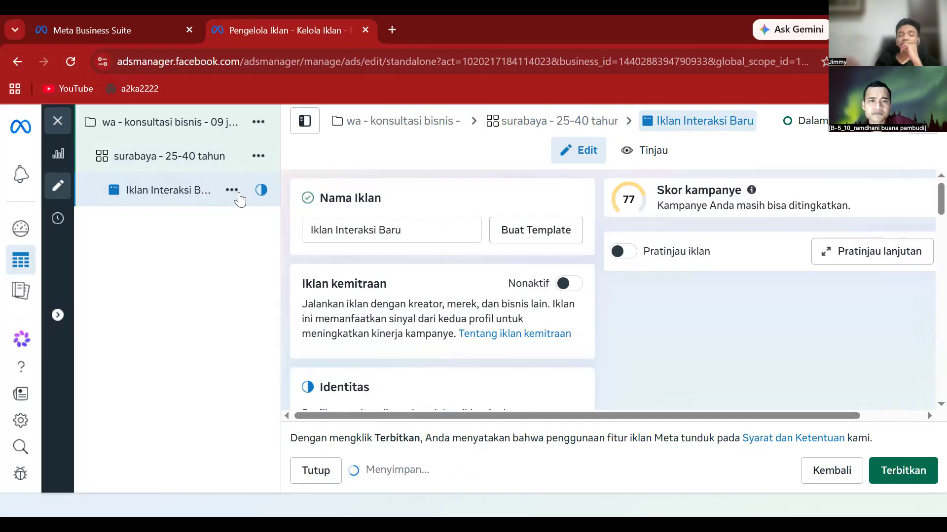
- Replace the ad name with 'video 1 - konsultasi bisnis'
left_click(405, 228)
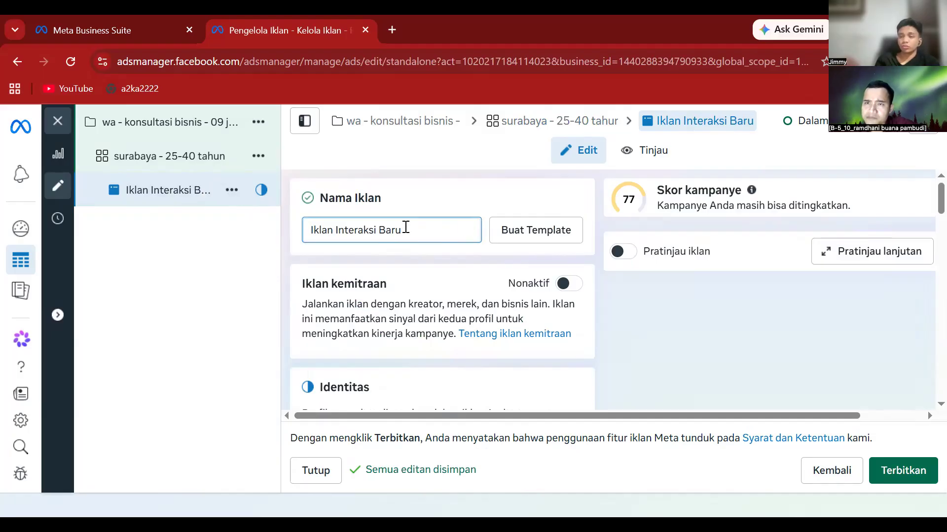
key("BackSpace")
key("BackSpace")
key("BackSpace")
key("BackSpace")
key("BackSpace")
key("BackSpace")
key("BackSpace")
key("BackSpace")
key("BackSpace")
key("BackSpace")
key("BackSpace")
key("BackSpace")
key("BackSpace")
key("BackSpace")
key("BackSpace")
key("BackSpace")
key("BackSpace")
key("BackSpace")
key("BackSpace")
key("BackSpace")
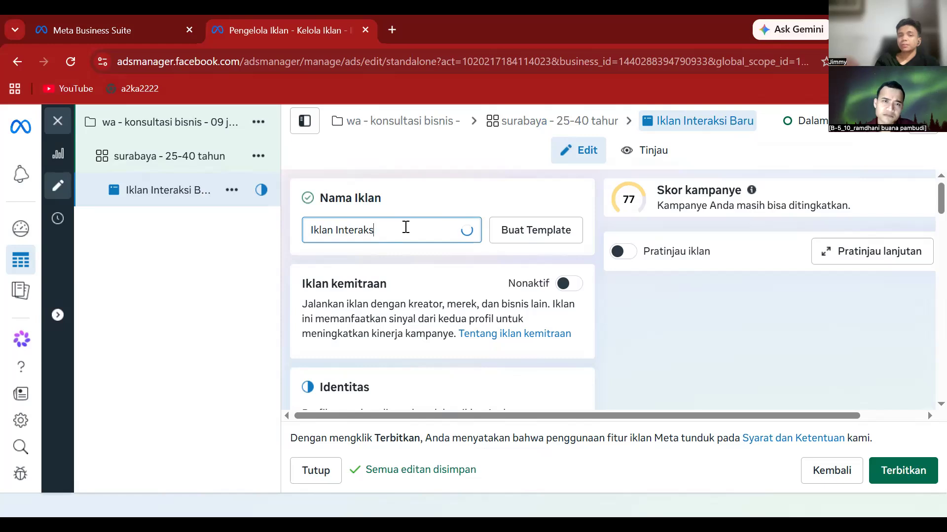
type("vid")
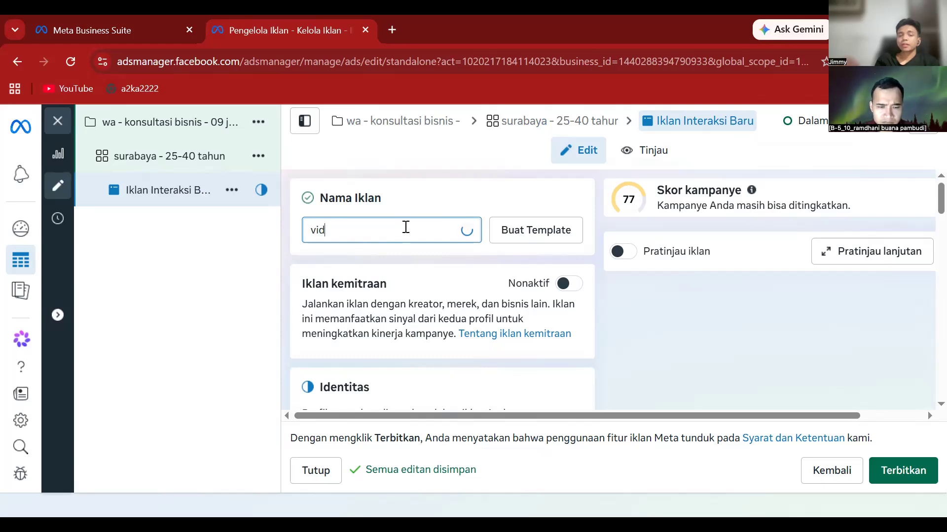
type("eo 1")
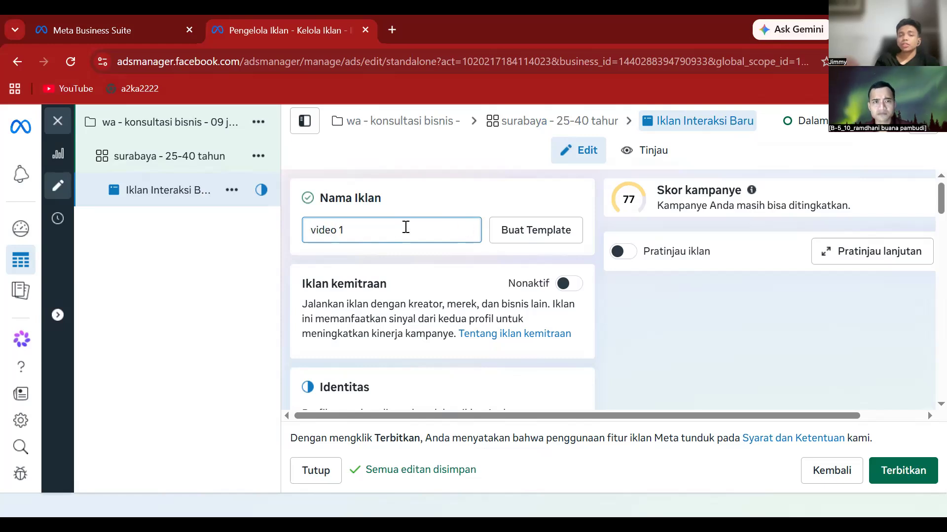
type(" -")
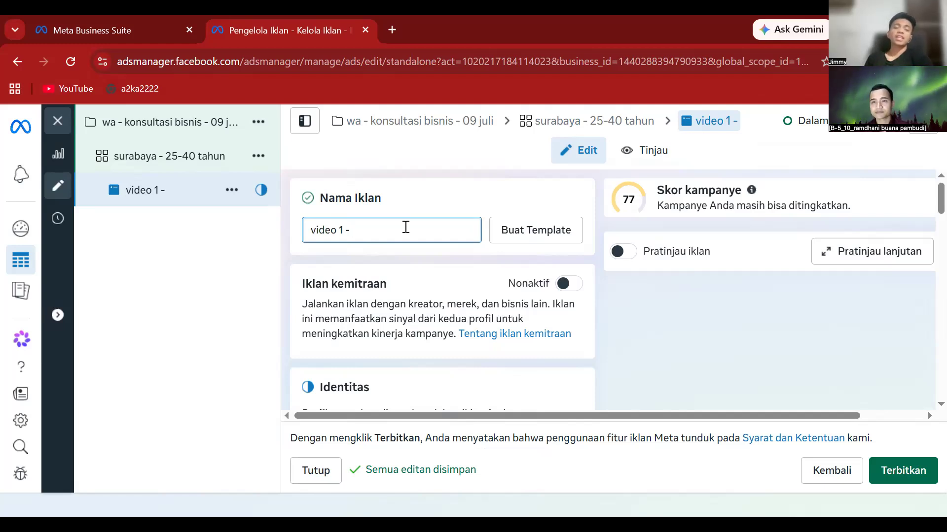
type("kon")
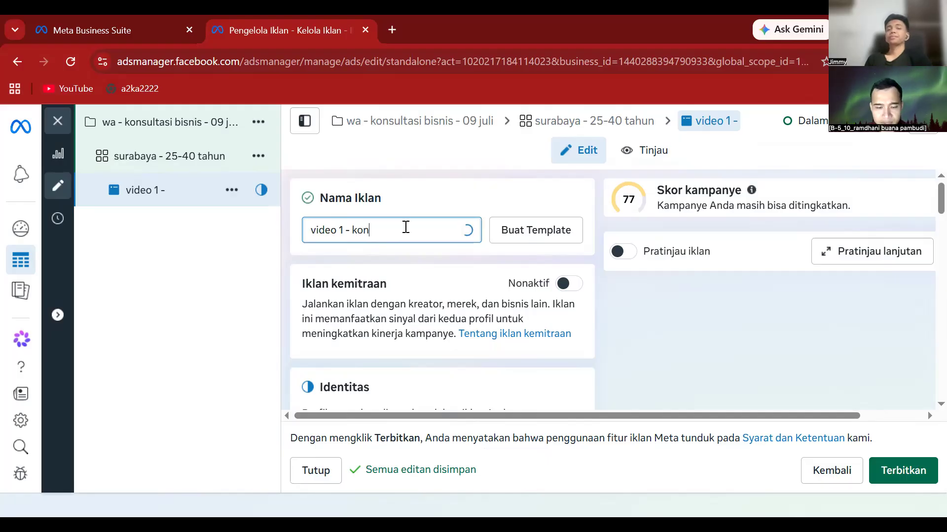
type("sultasi")
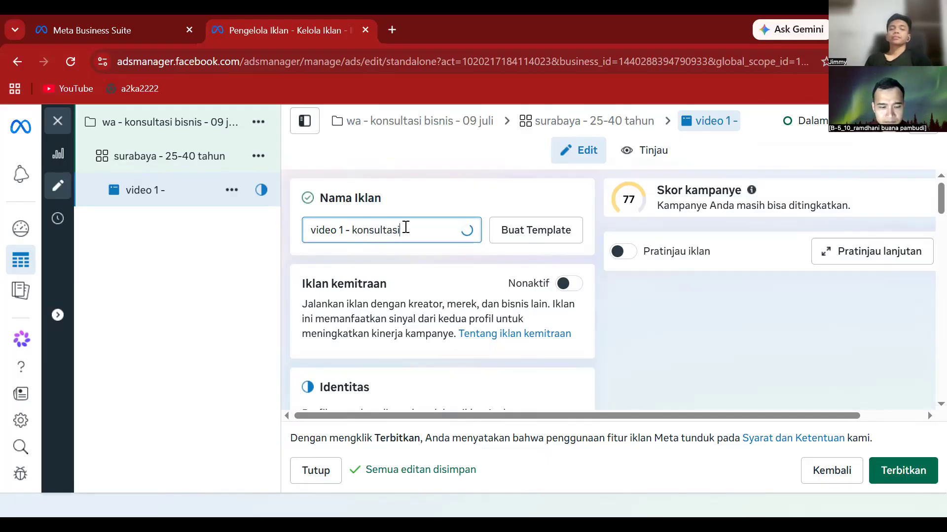
type(" bisnis")
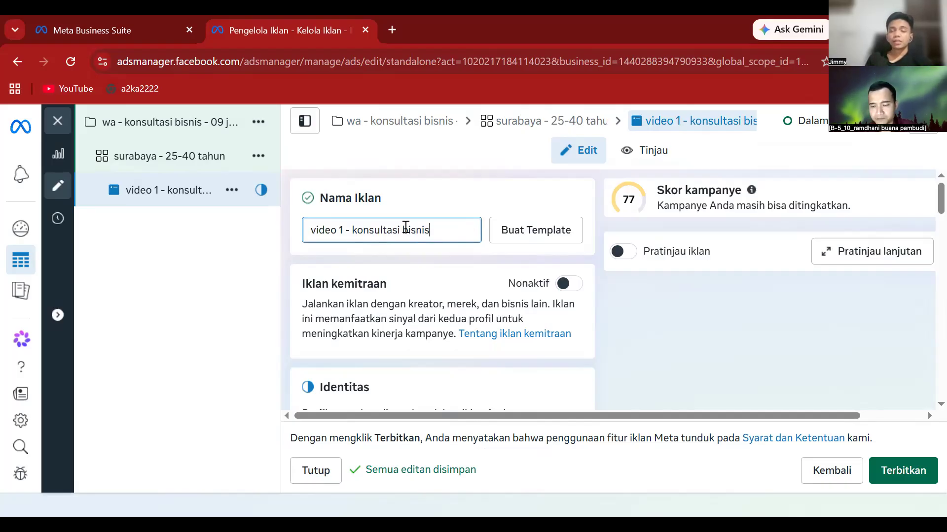
scroll(458, 290, "down", 2)
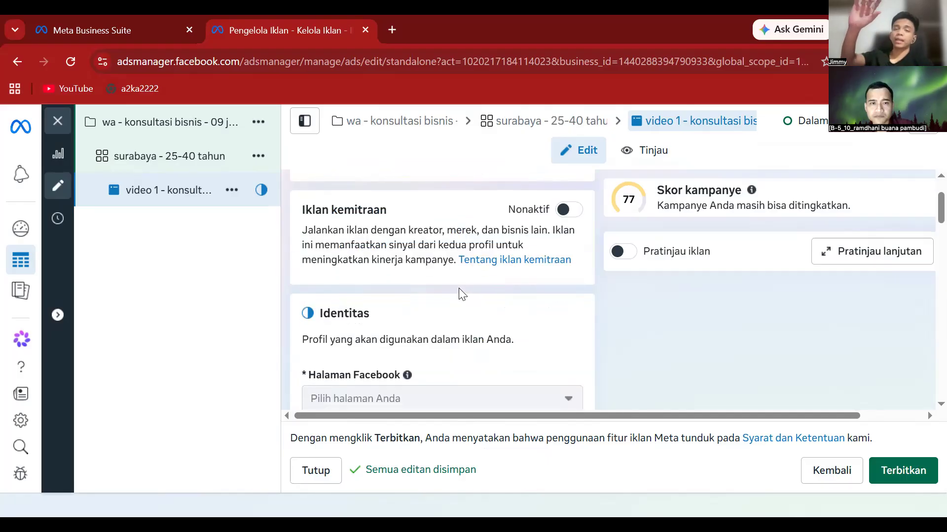
- Open the Siapkan materi iklan dropdown under Materi iklan
scroll(458, 293, "up", 2)
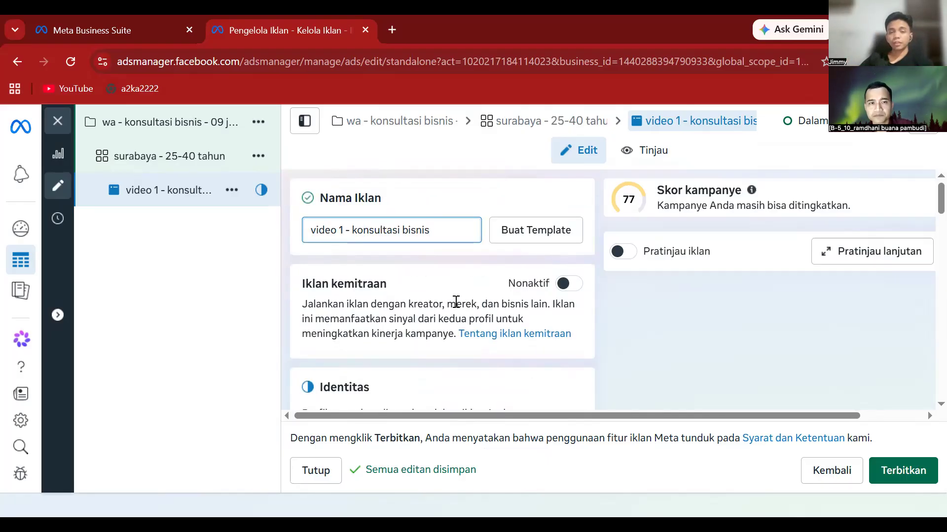
scroll(456, 302, "down", 4)
scroll(456, 302, "down", 3)
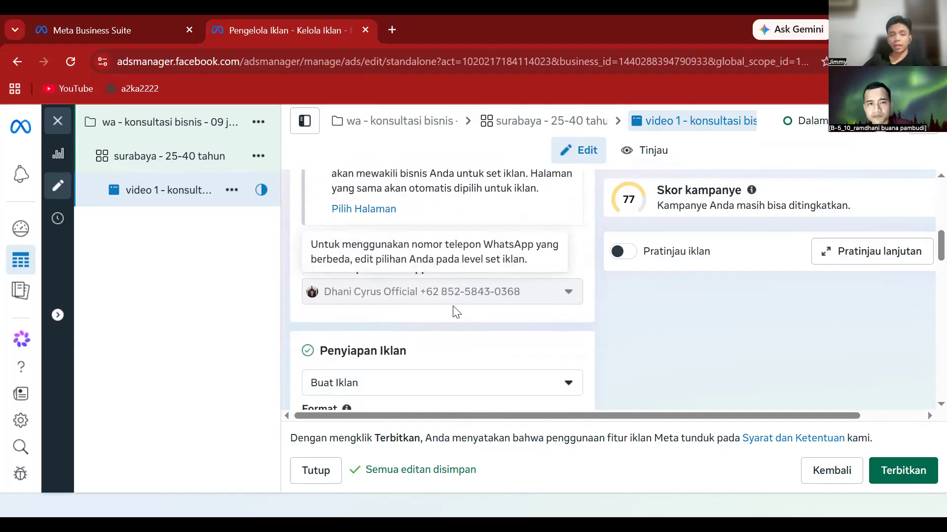
scroll(444, 337, "down", 2)
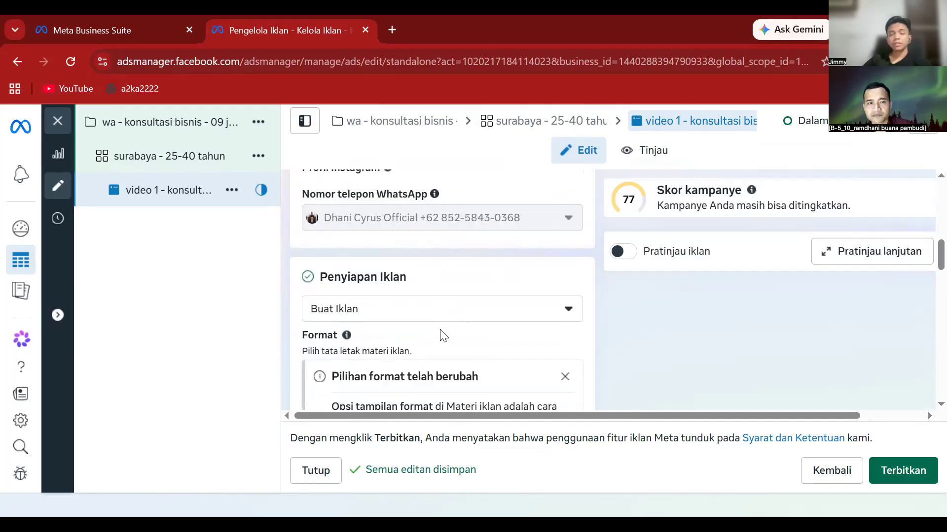
scroll(444, 336, "down", 3)
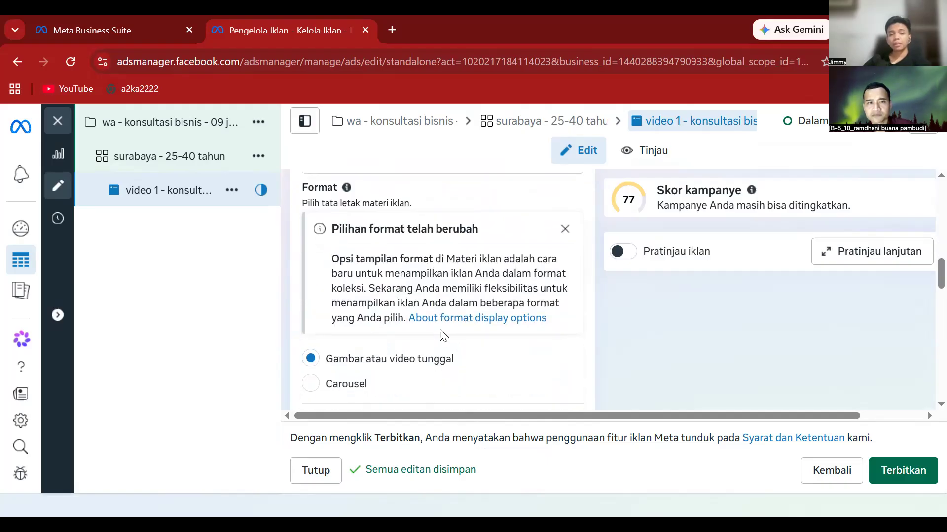
scroll(443, 336, "down", 2)
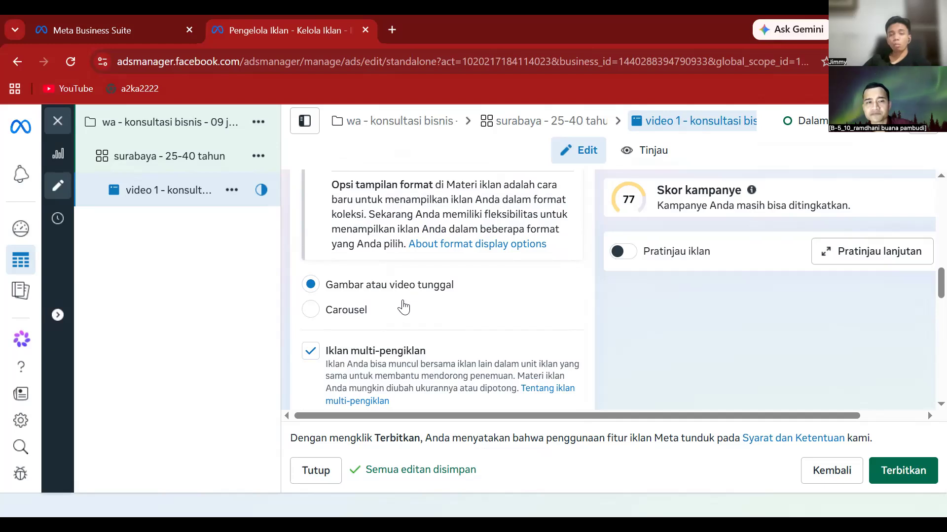
scroll(404, 303, "down", 2)
scroll(403, 300, "down", 4)
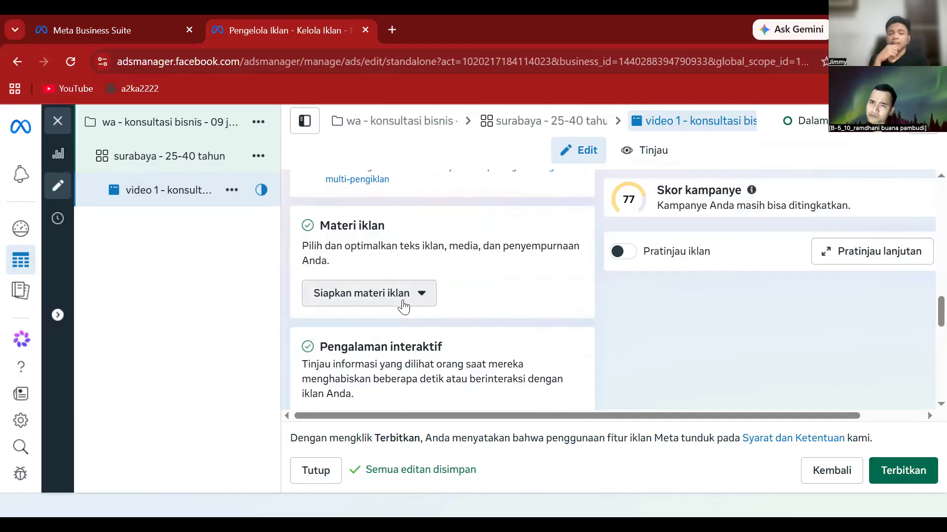
left_click(403, 305)
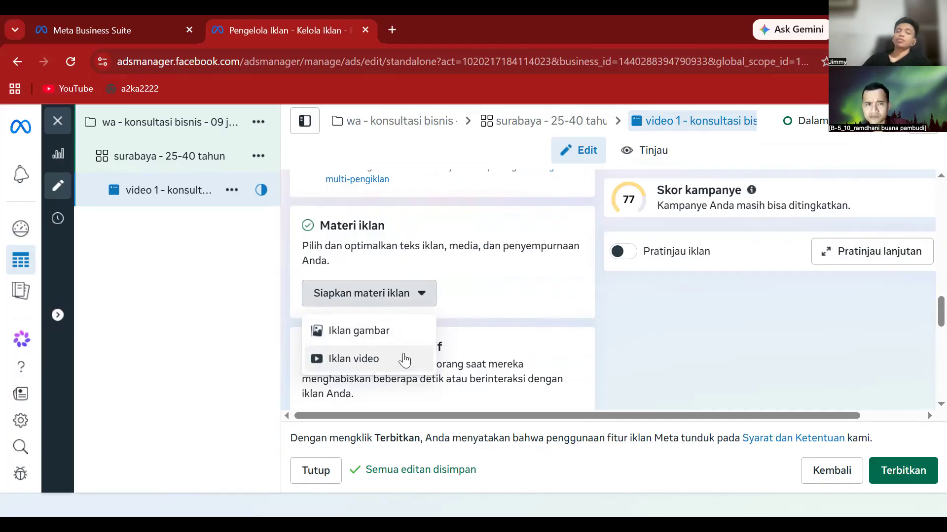
- Choose Iklan video as the ad creative type
left_click(404, 364)
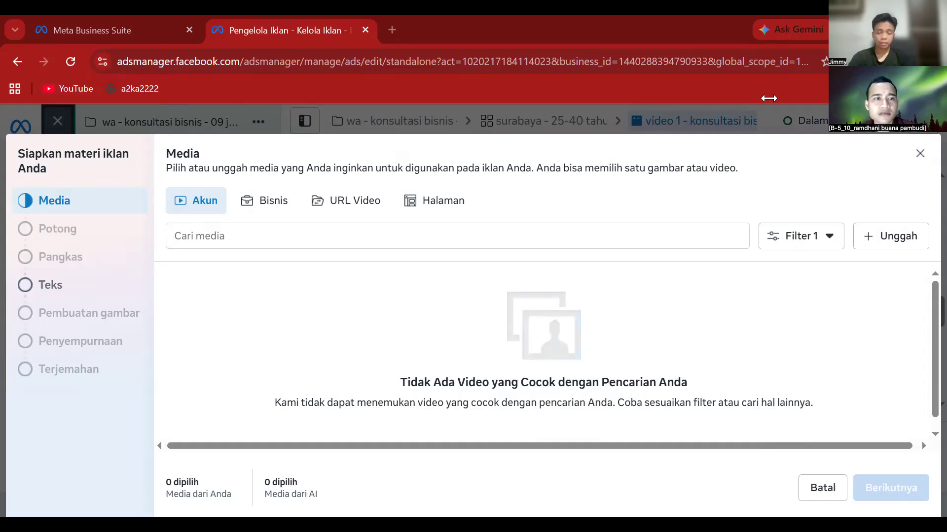
- Search the account's media library, then open the Unggah file dialog
left_click(414, 366)
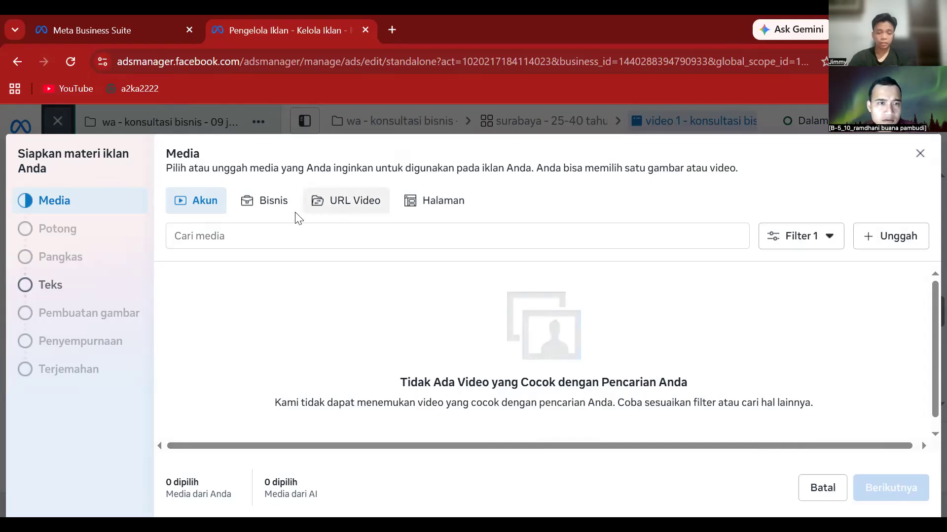
left_click(250, 237)
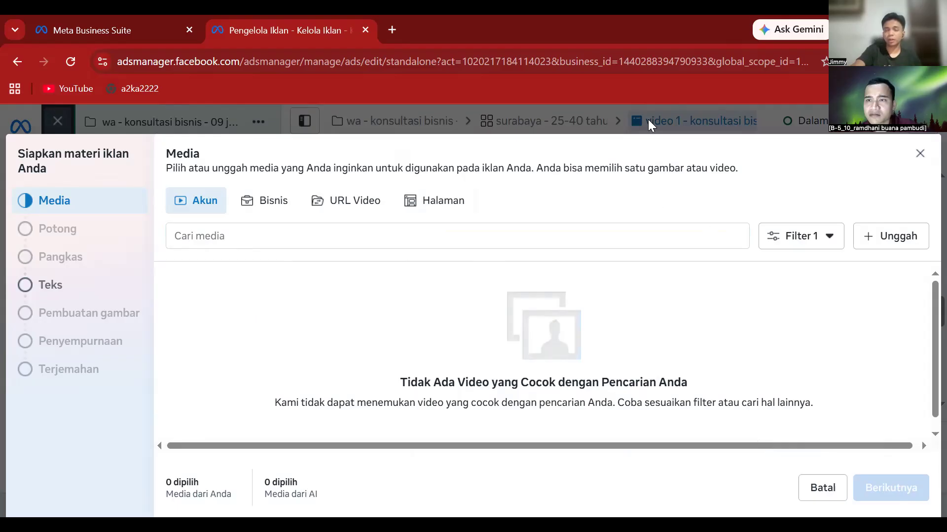
left_click(886, 236)
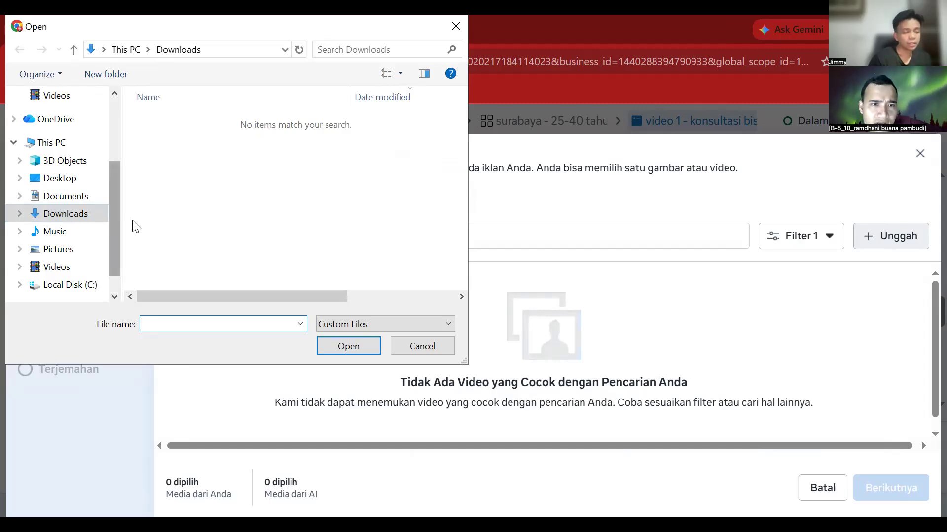
- Browse the C: drive, Videos and Documents folders, searching 'dokumen', then return to Downloads
left_click(85, 218)
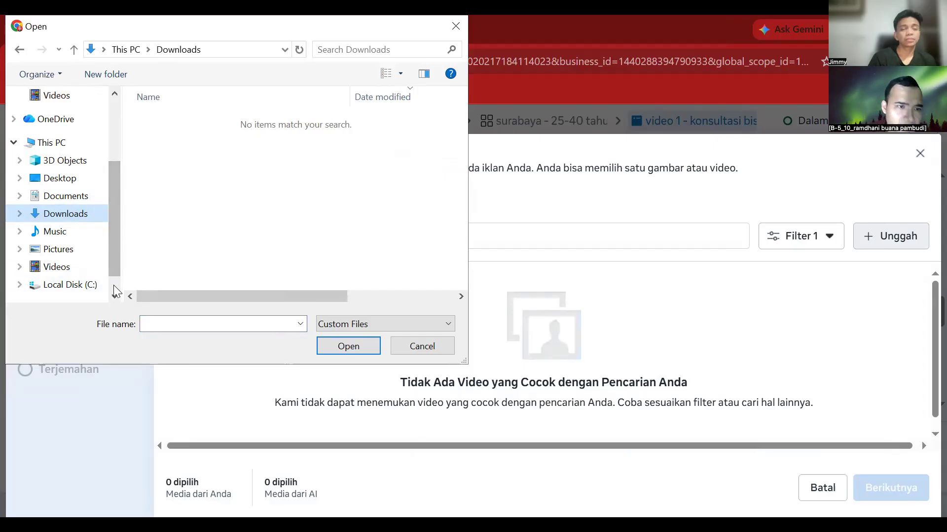
scroll(116, 291, "down", 1)
left_click(79, 243)
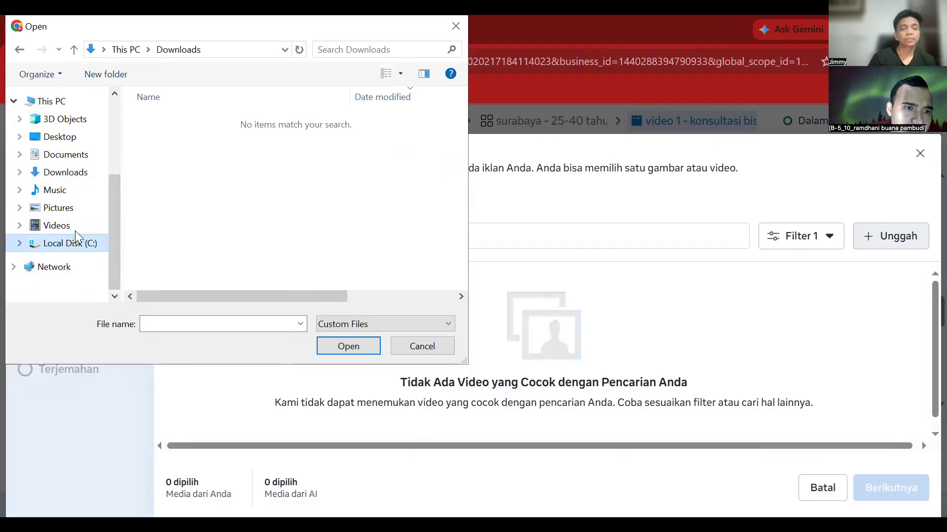
left_click(74, 228)
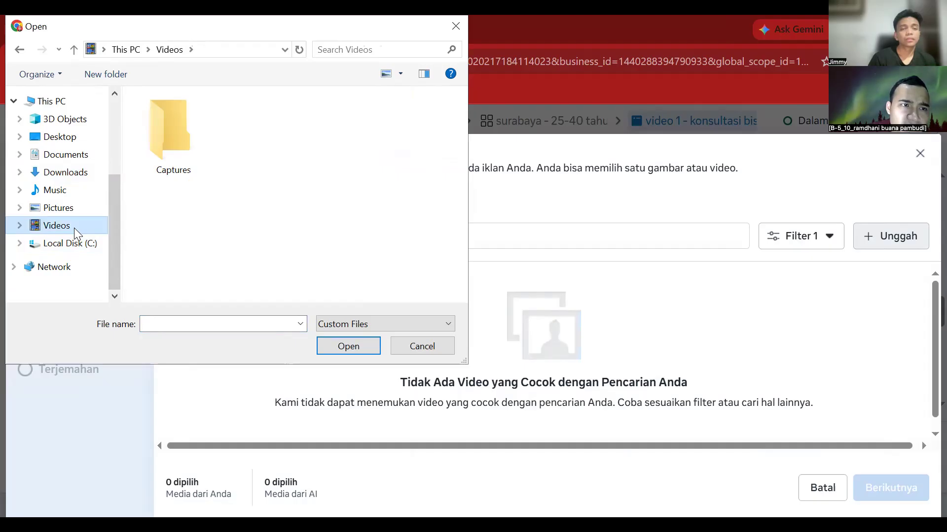
left_click(73, 176)
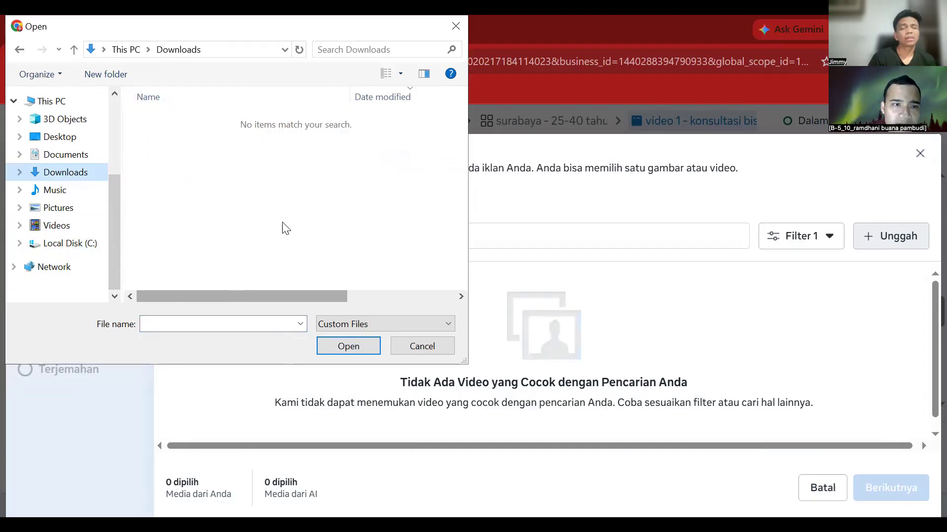
left_click(346, 47)
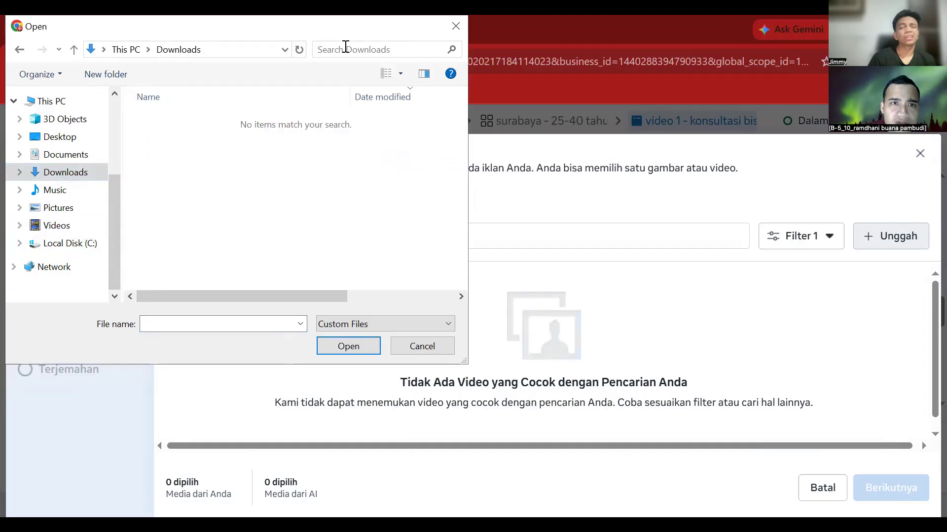
type("dokumen")
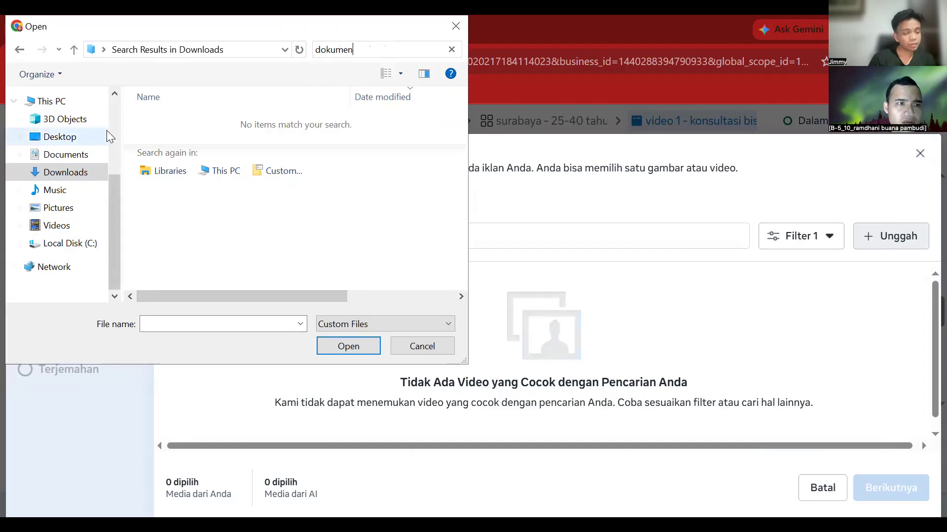
left_click(84, 100)
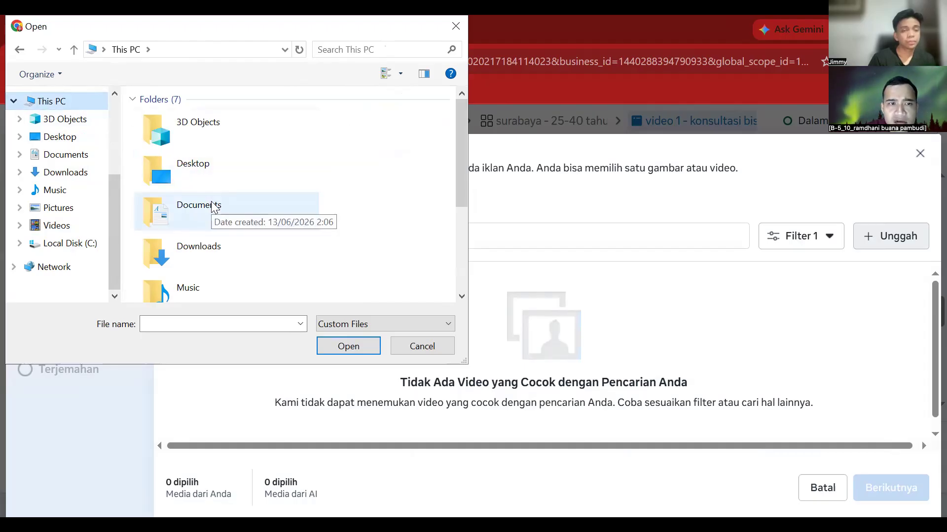
left_click(212, 203)
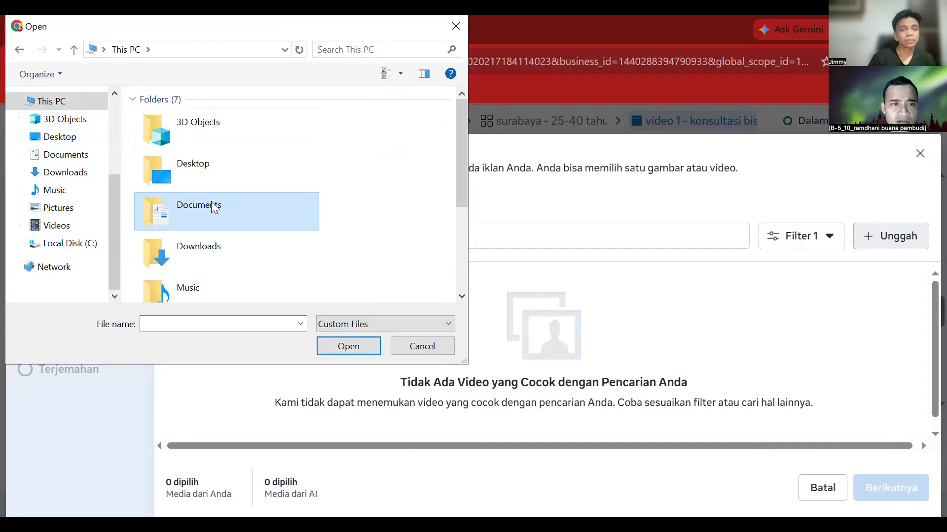
double_click(212, 203)
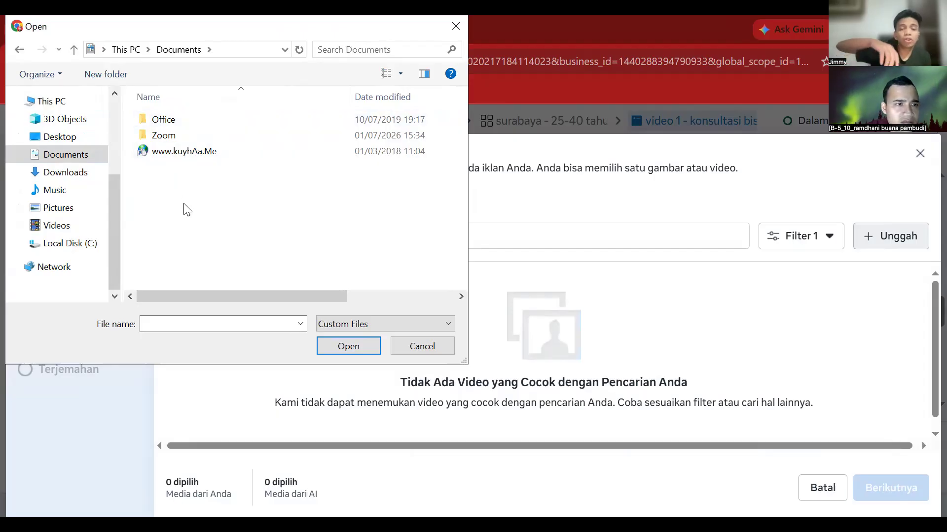
left_click(87, 173)
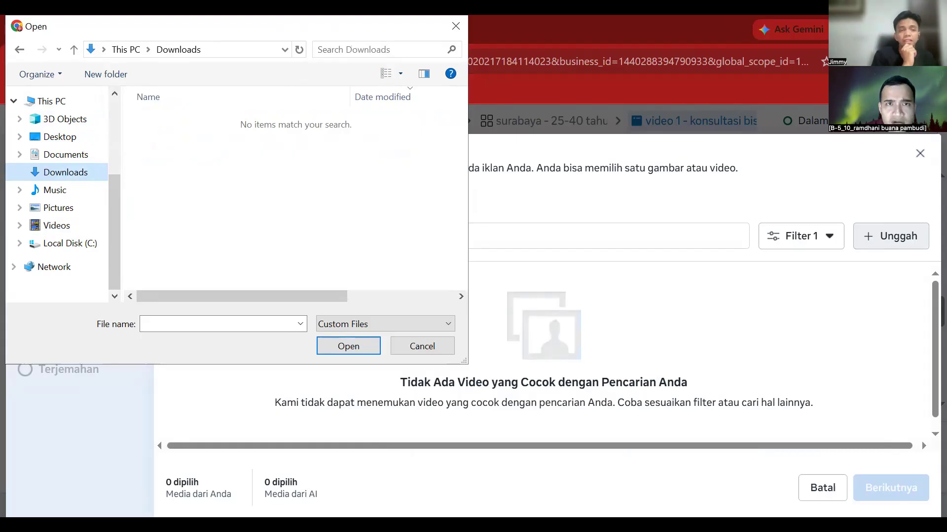
key("alt+Tab")
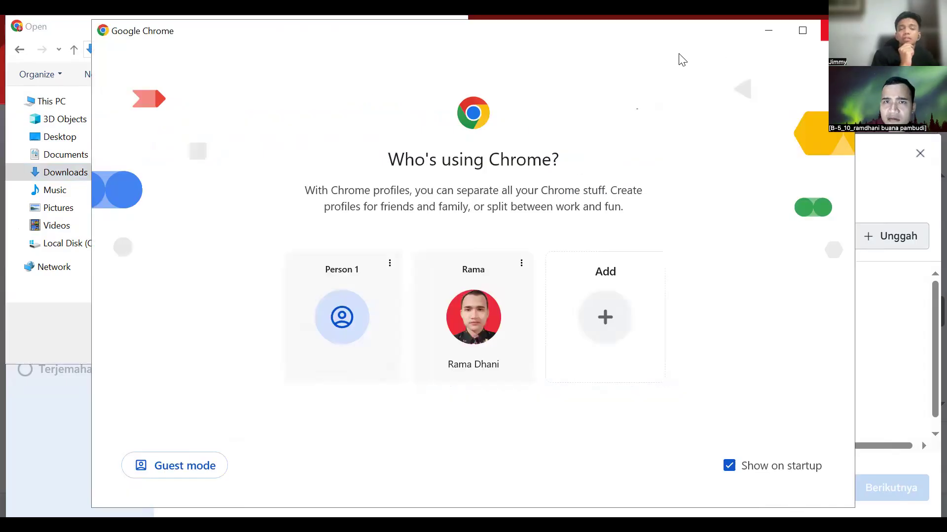
key("alt+Tab")
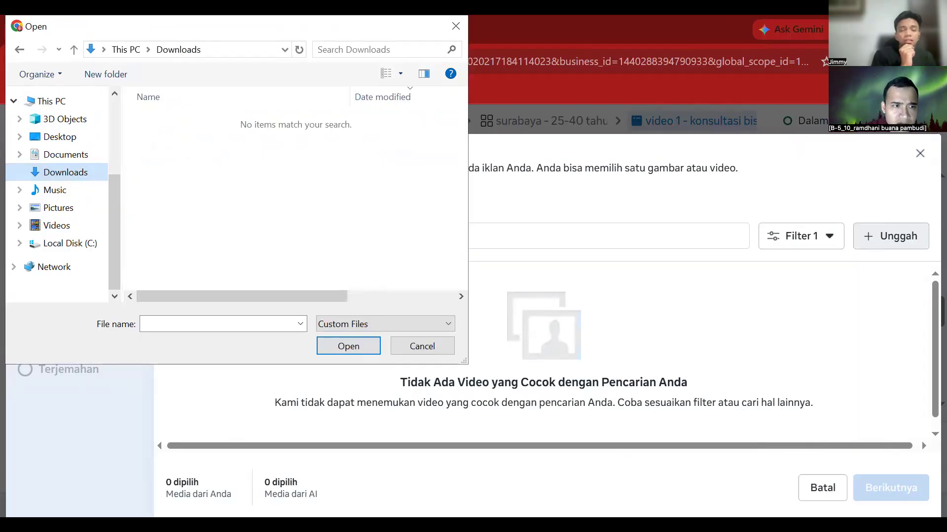
key("alt+Tab")
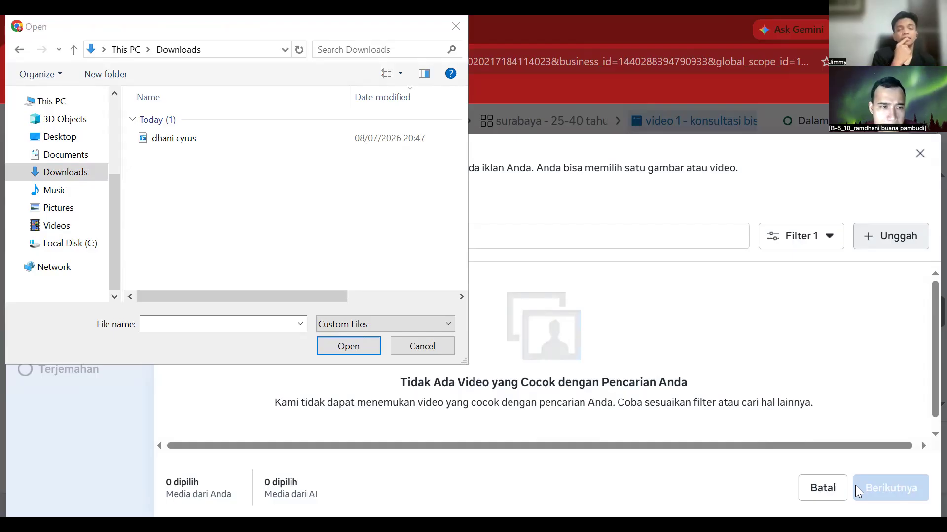
left_click(350, 342)
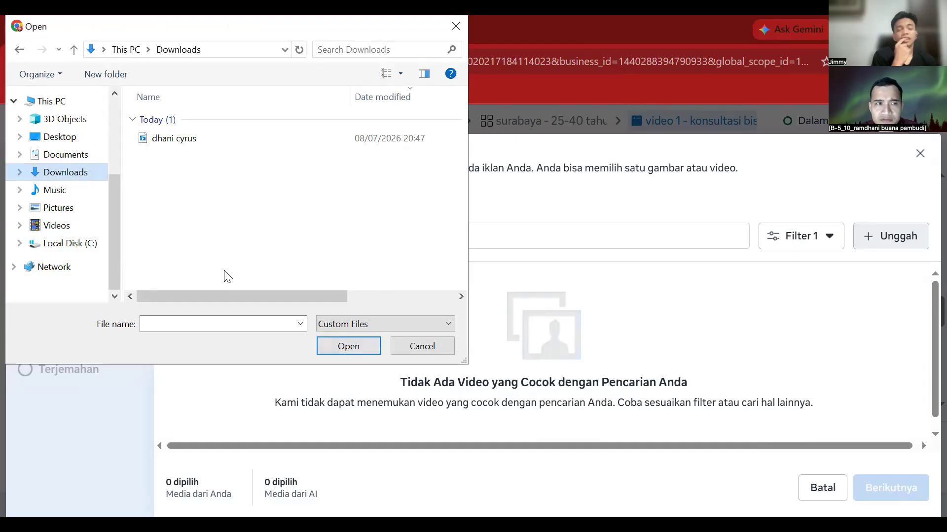
left_click(183, 139)
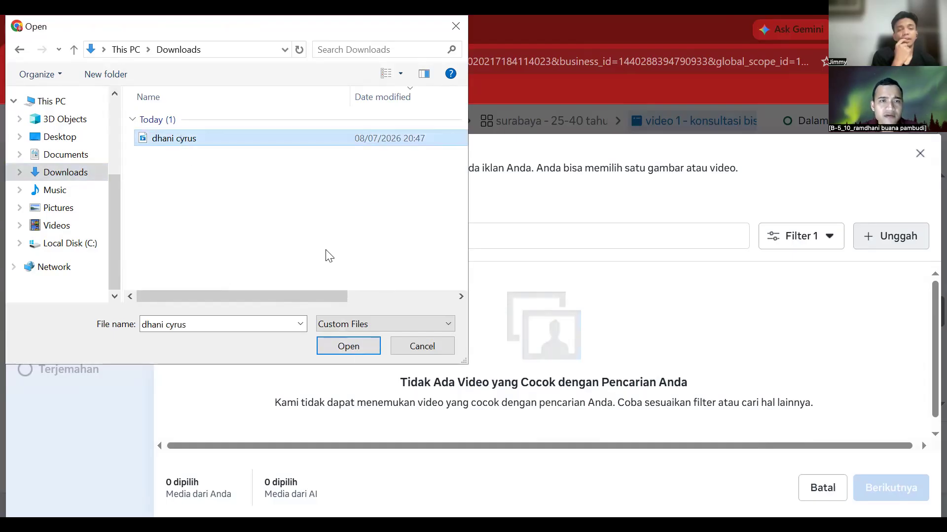
left_click(357, 348)
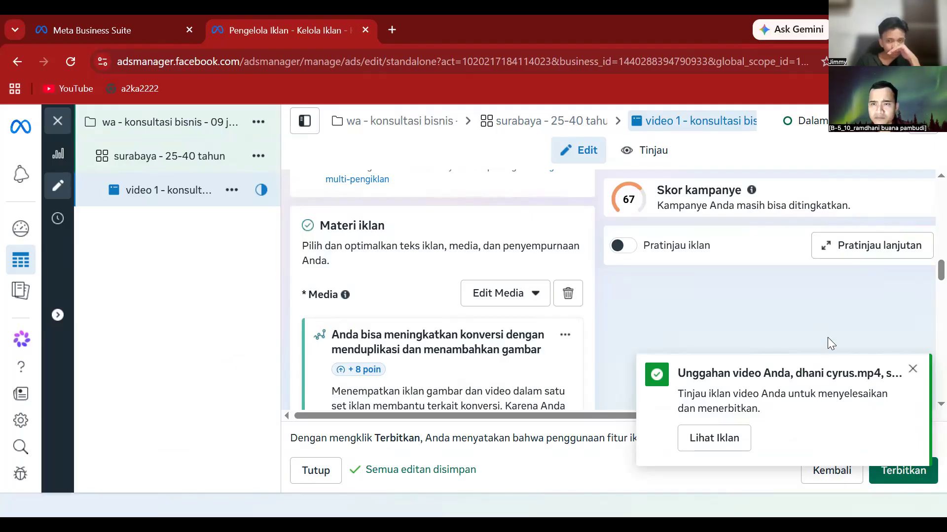
- Scroll past the placements and place the cursor in the empty Teks utama field
scroll(915, 379, "down", 3)
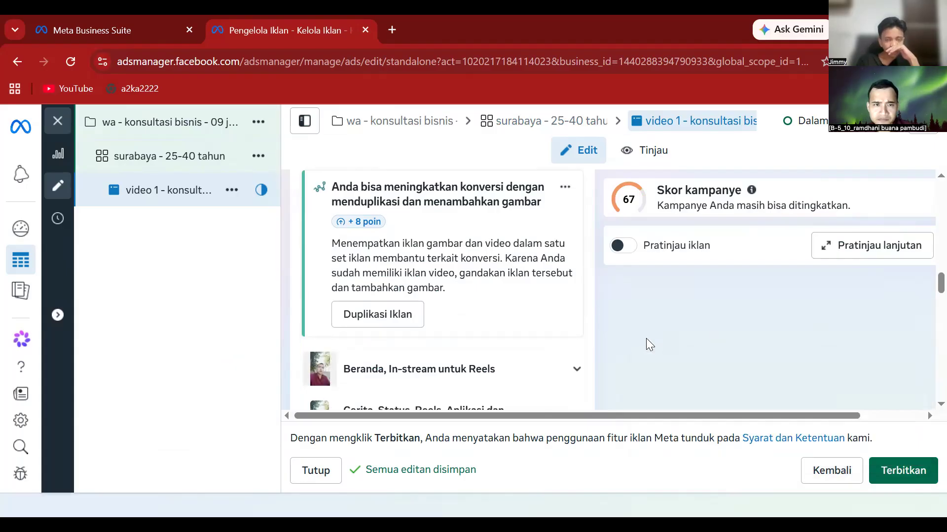
scroll(646, 339, "down", 2)
scroll(646, 338, "down", 2)
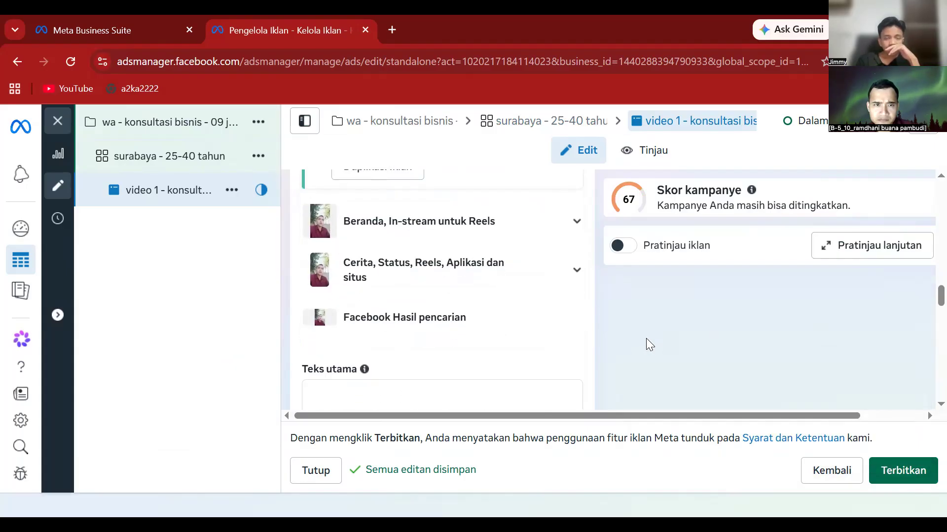
scroll(646, 338, "down", 4)
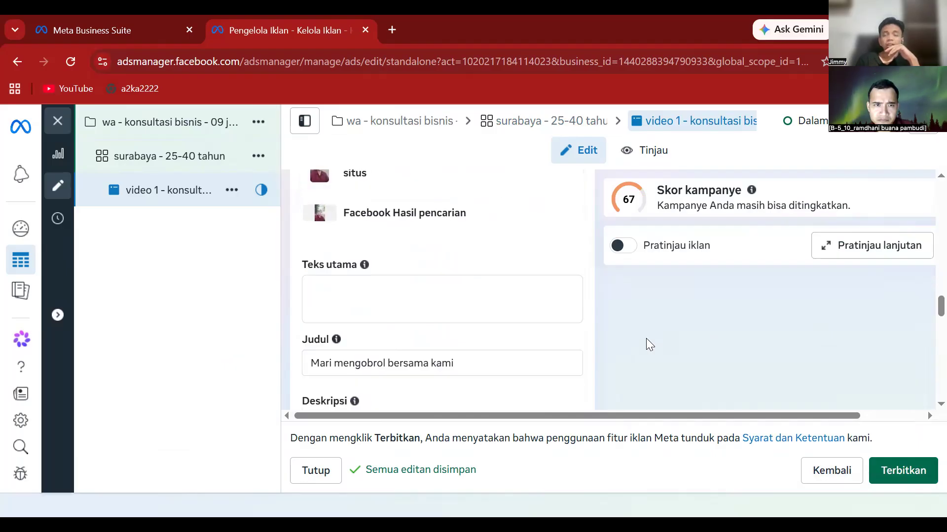
scroll(646, 338, "up", 2)
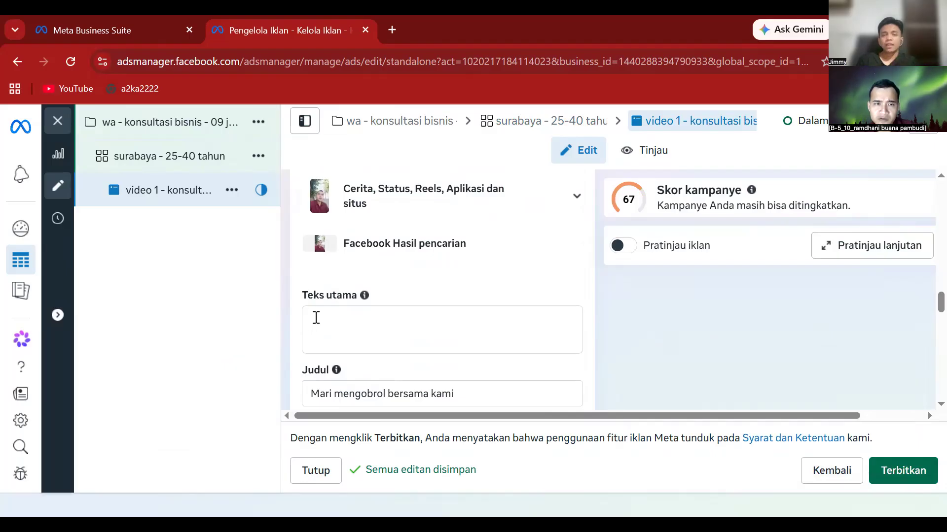
left_click(310, 318)
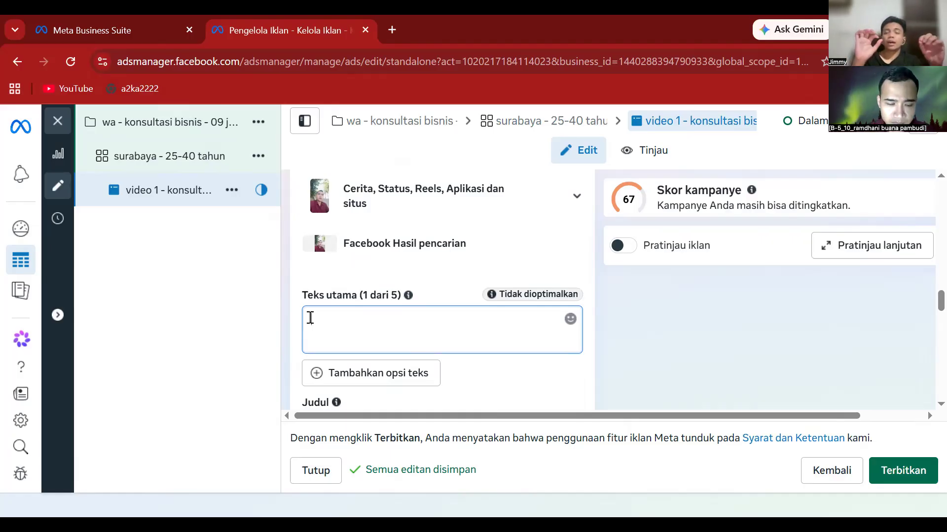
- Type 'buat kamu yang lagi bingung dan ragu memilih bisnis' as the ad's primary text
type("buat kamu ")
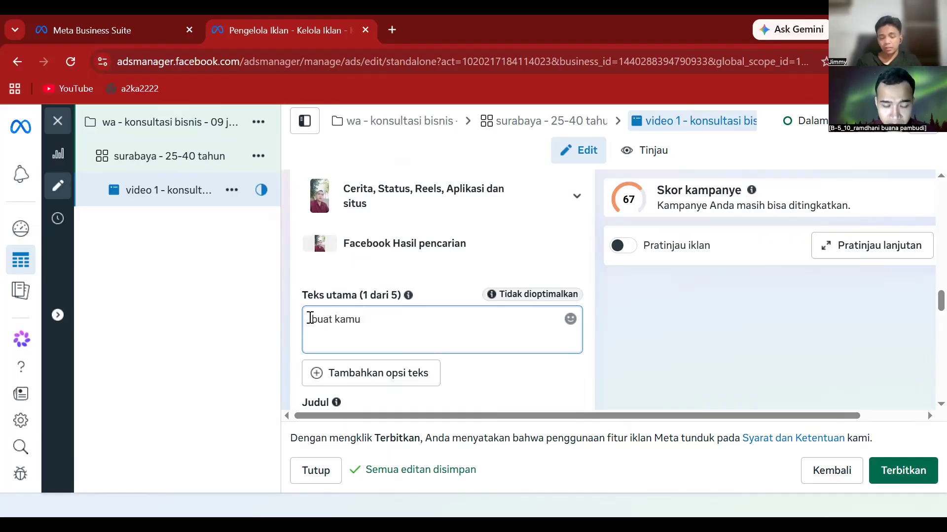
type("yang")
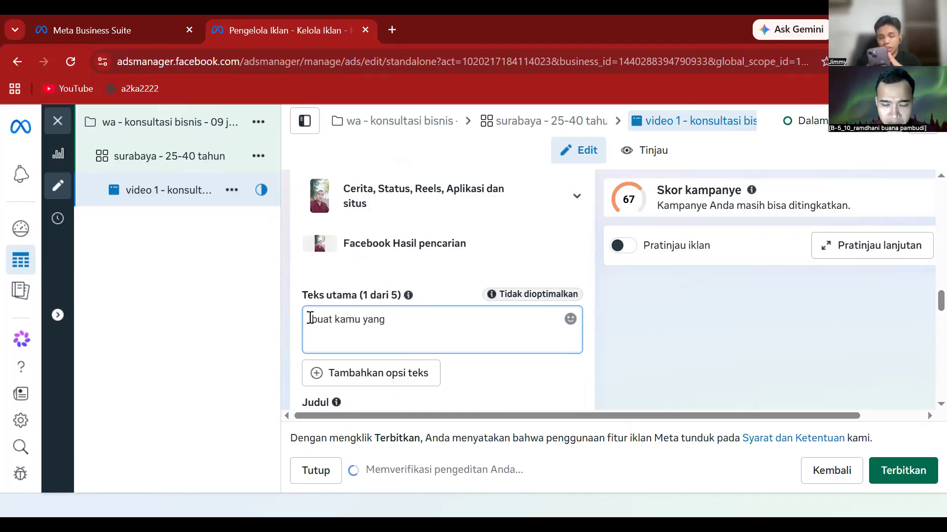
type(" lagi bi")
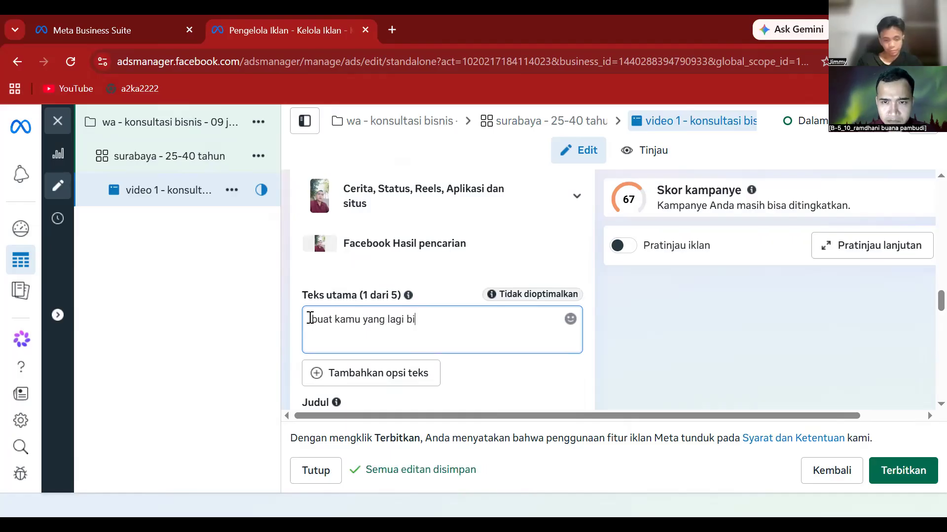
type("ngung")
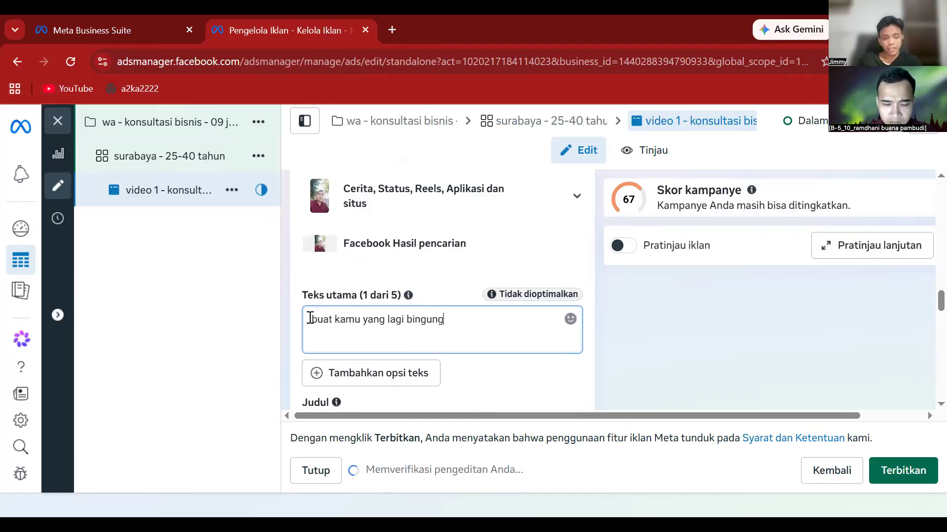
type(" dan ragu")
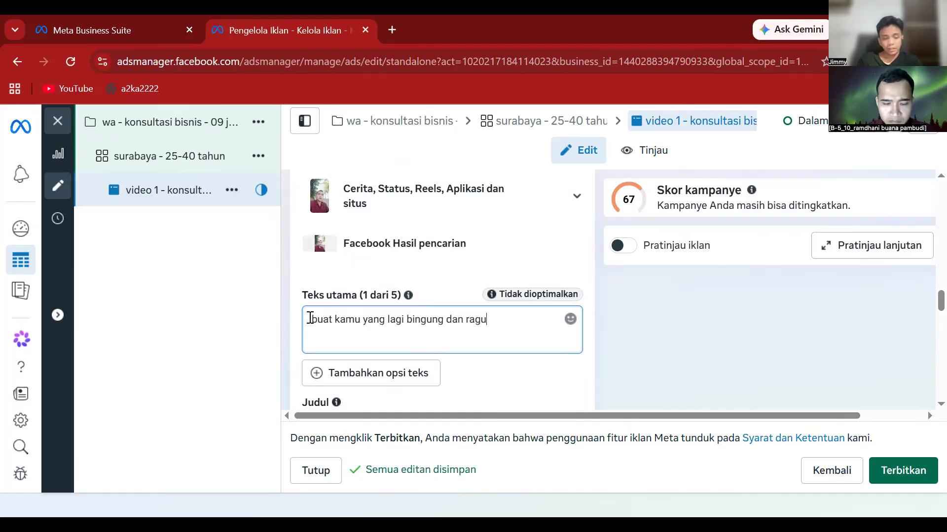
type(" memilih bisnis")
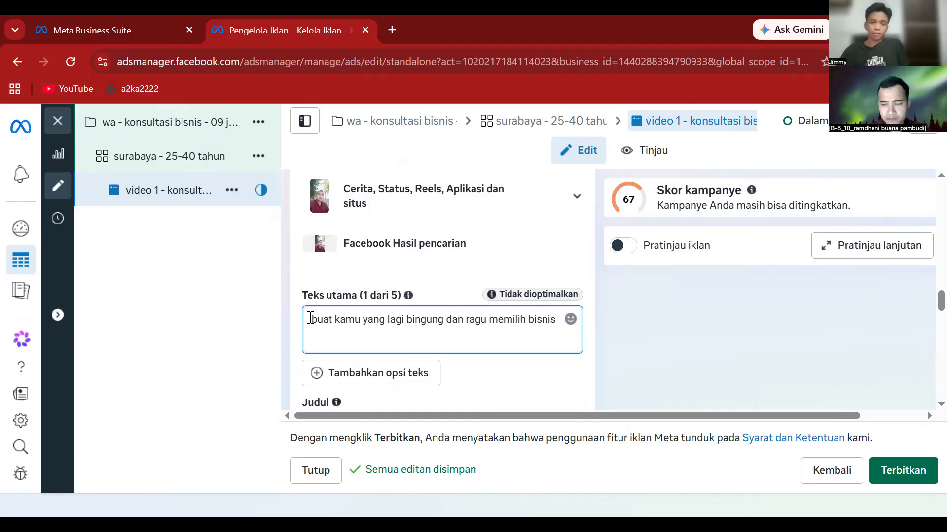
- Replace the existing headline with 'hubungi kami sekarang'
scroll(291, 330, "down", 3)
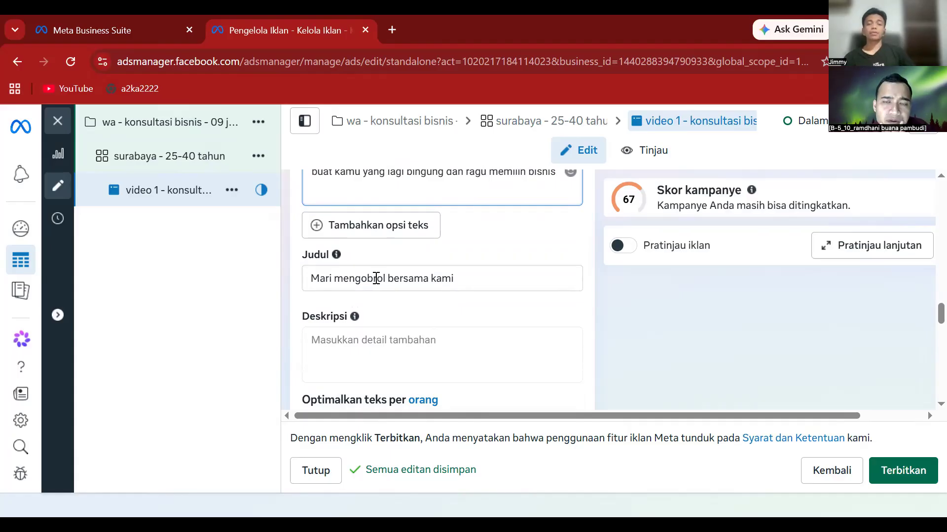
left_click(466, 276)
left_click(464, 278)
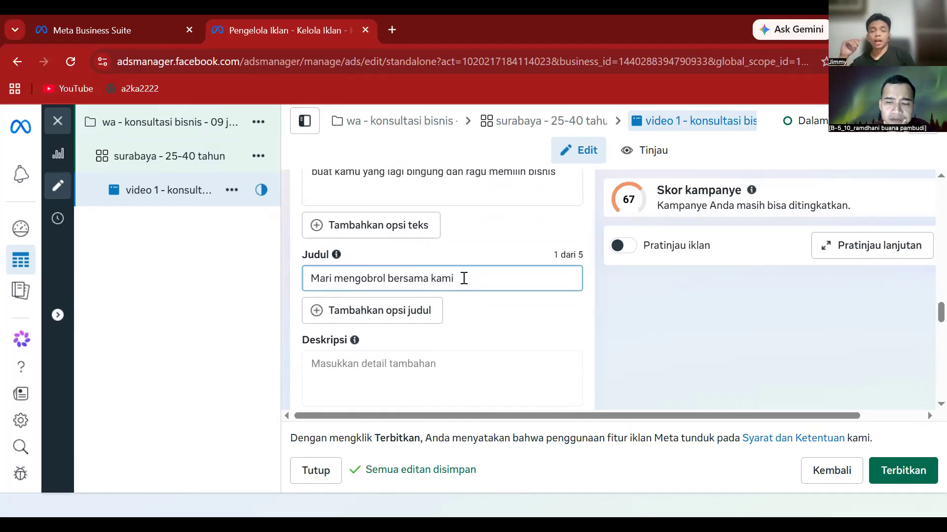
key("BackSpace")
key("BackSpace")
key("BackSpace")
key("BackSpace")
key("BackSpace")
key("BackSpace")
key("BackSpace")
key("BackSpace")
key("BackSpace")
key("BackSpace")
key("BackSpace")
key("BackSpace")
key("BackSpace")
key("BackSpace")
key("BackSpace")
key("BackSpace")
key("BackSpace")
key("BackSpace")
key("BackSpace")
key("BackSpace")
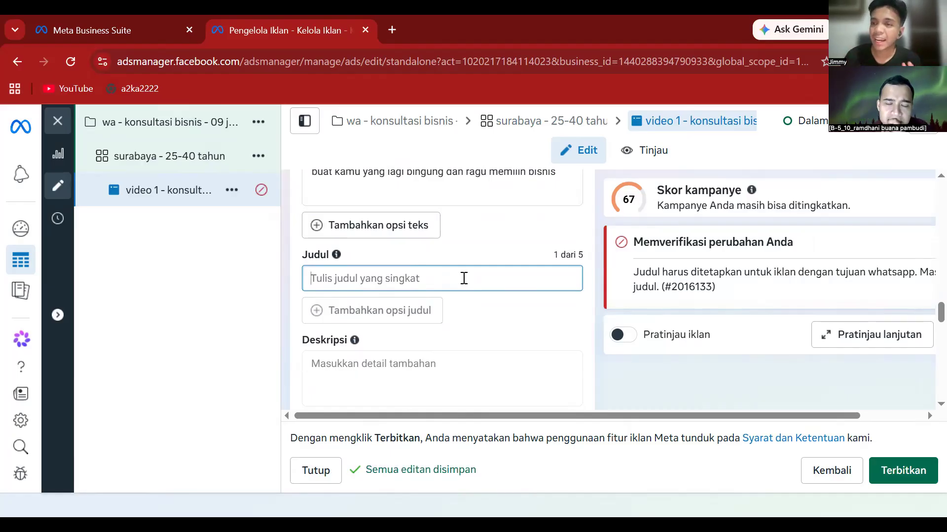
type("h")
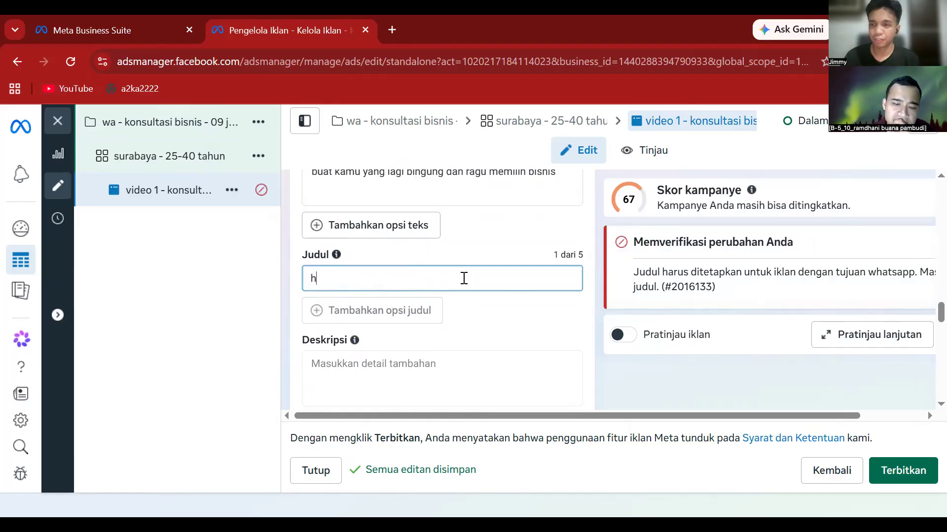
type("ubunf")
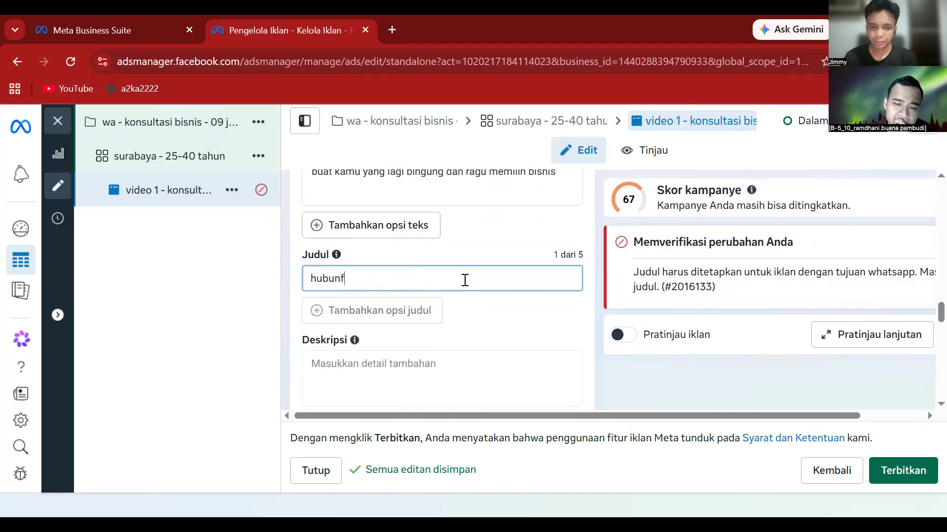
key("BackSpace")
type("gi ")
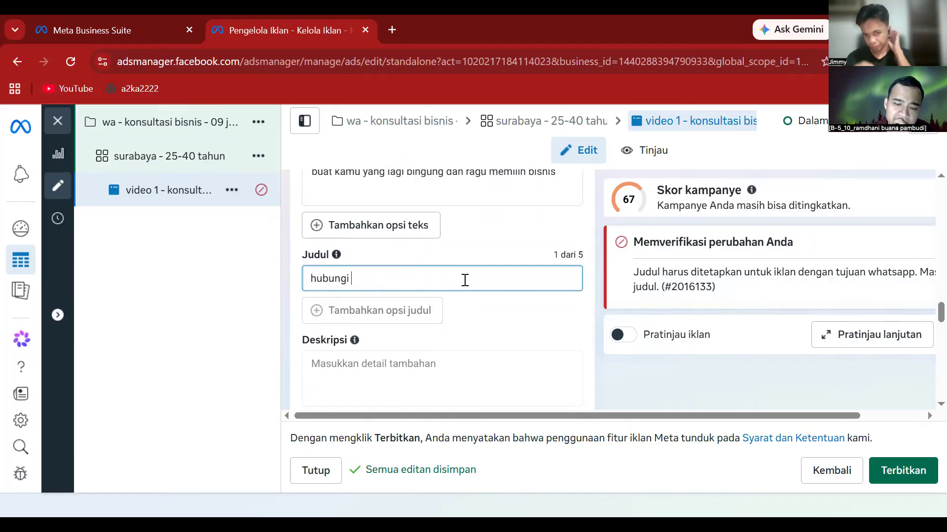
type("kami sekarang")
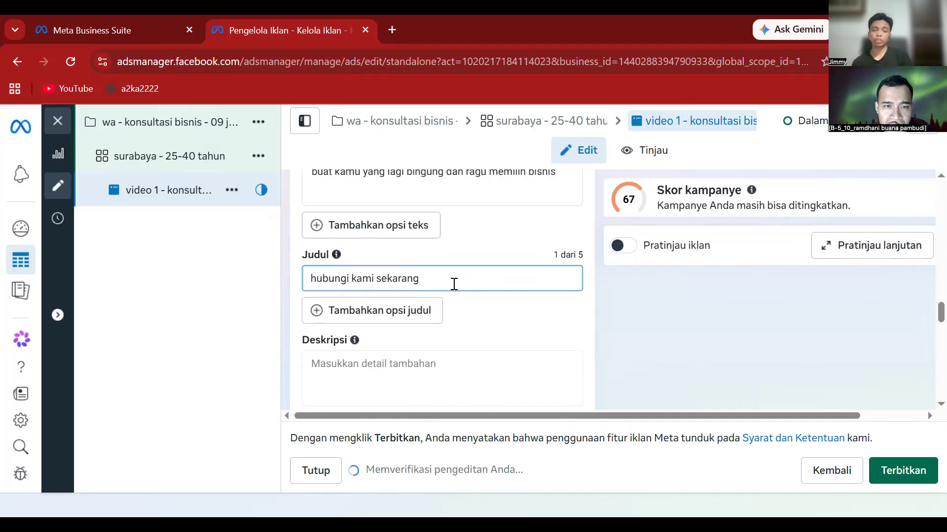
- Add 'konsultasi bisnis disini' as a second headline option, then add an empty third option
left_click(422, 319)
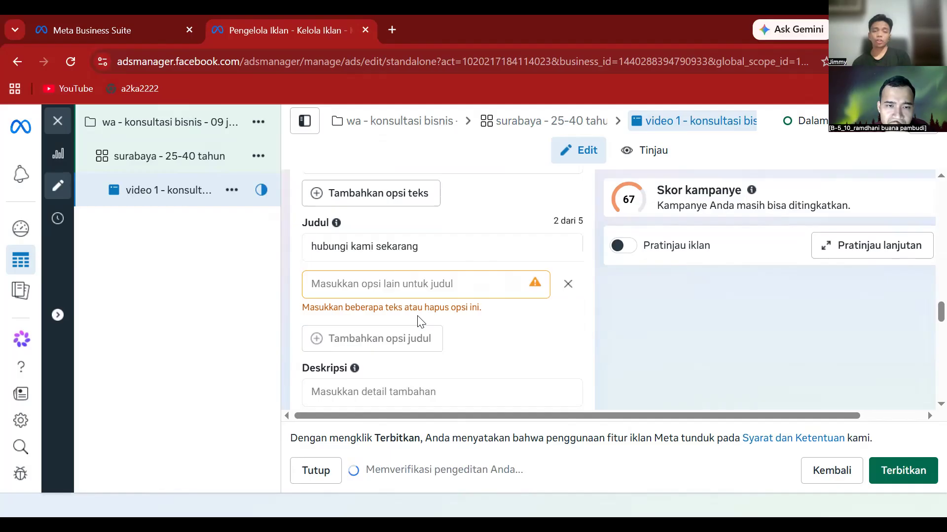
left_click(377, 288)
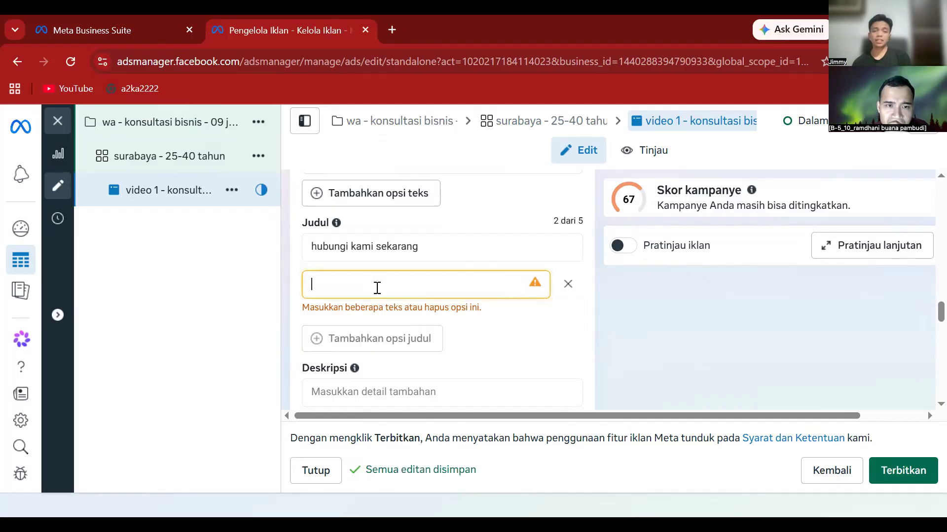
type("kons")
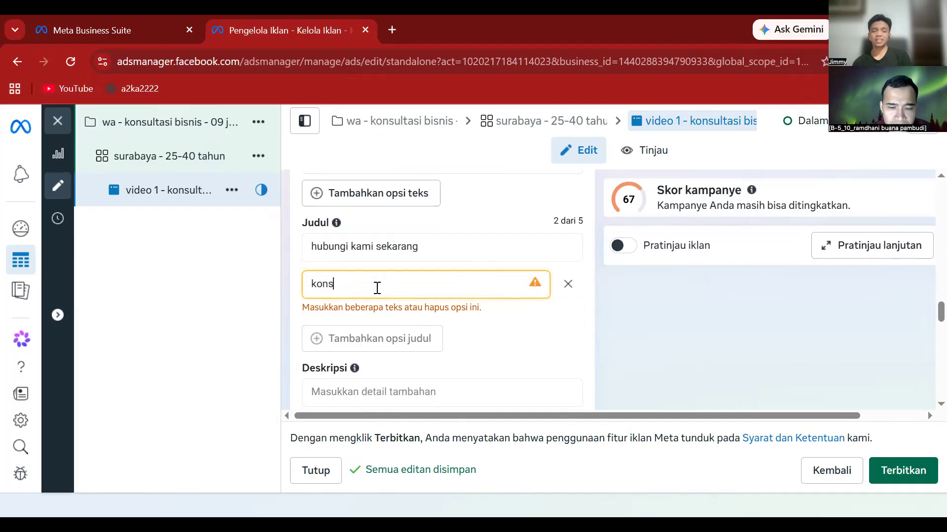
type("ultasi b")
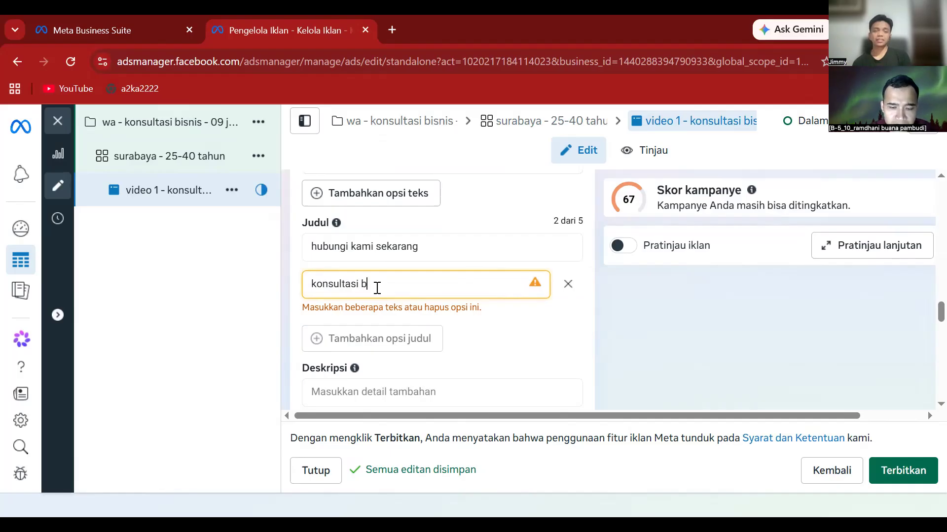
type("isnis di")
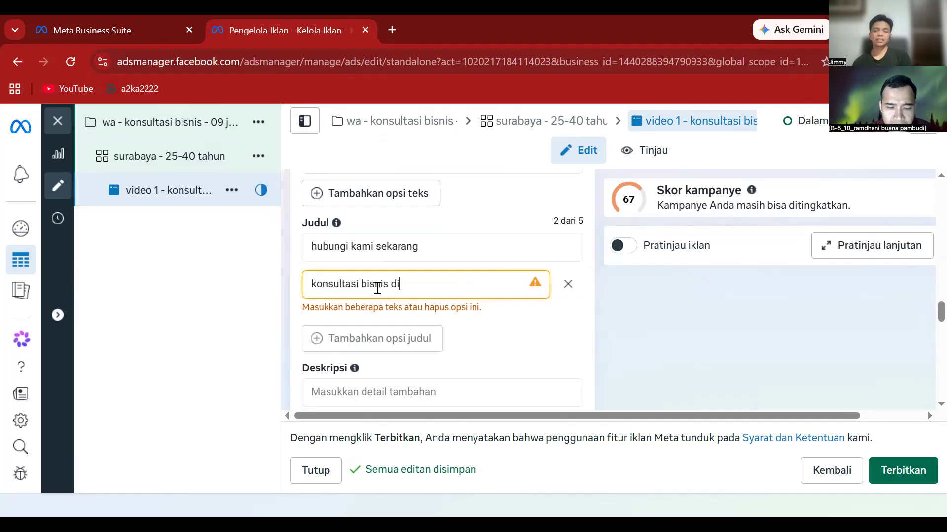
type("sini")
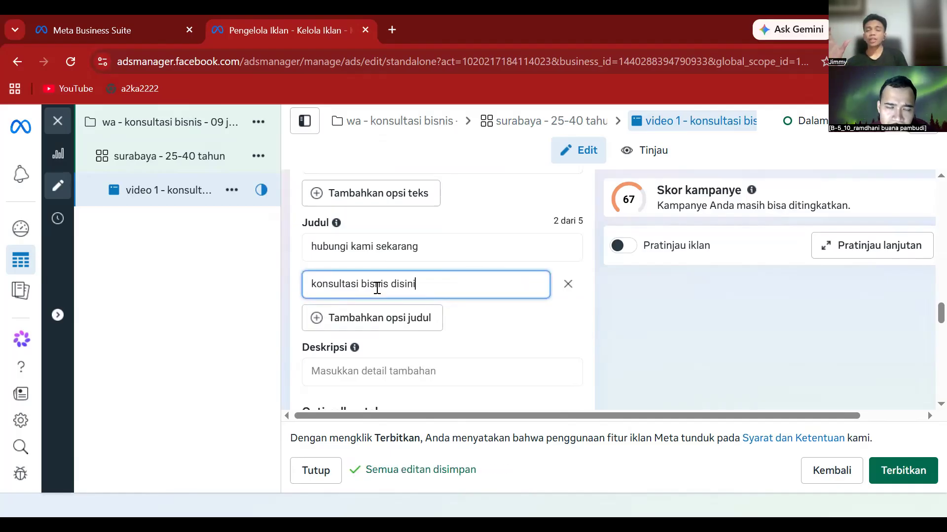
left_click(398, 320)
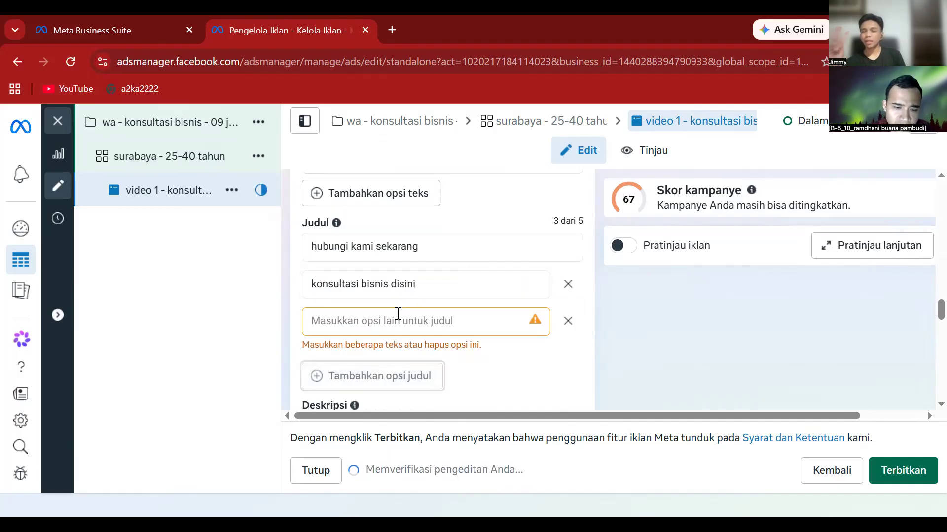
scroll(397, 314, "down", 4)
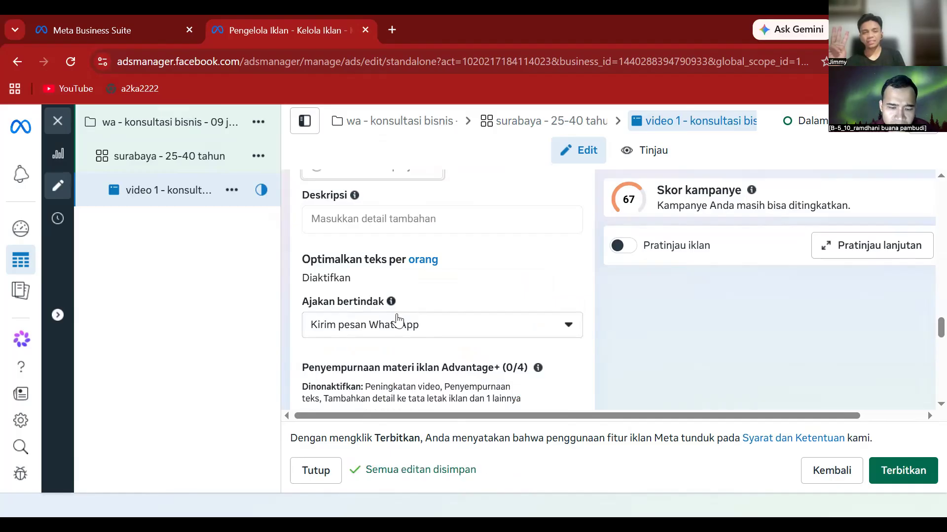
- Enter 'daftar sekarang juga' in the empty third headline field
scroll(398, 318, "down", 4)
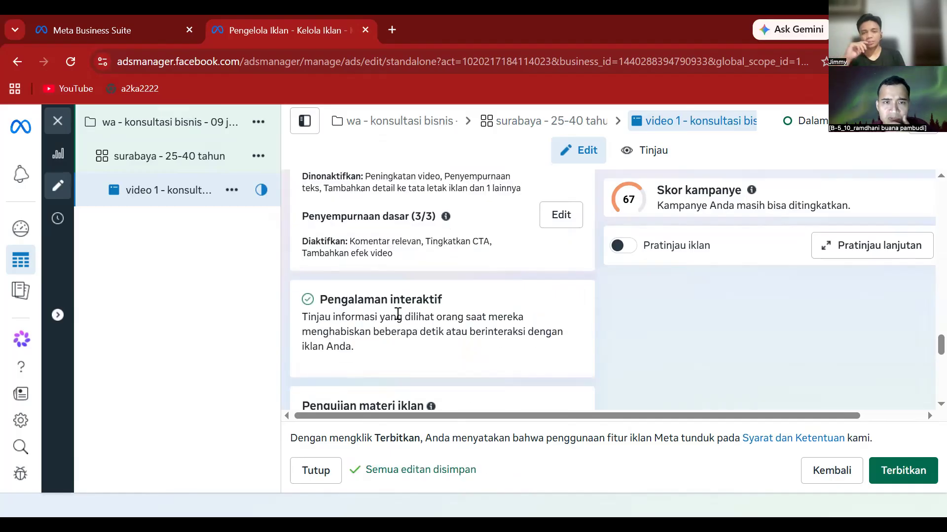
scroll(397, 314, "up", 7)
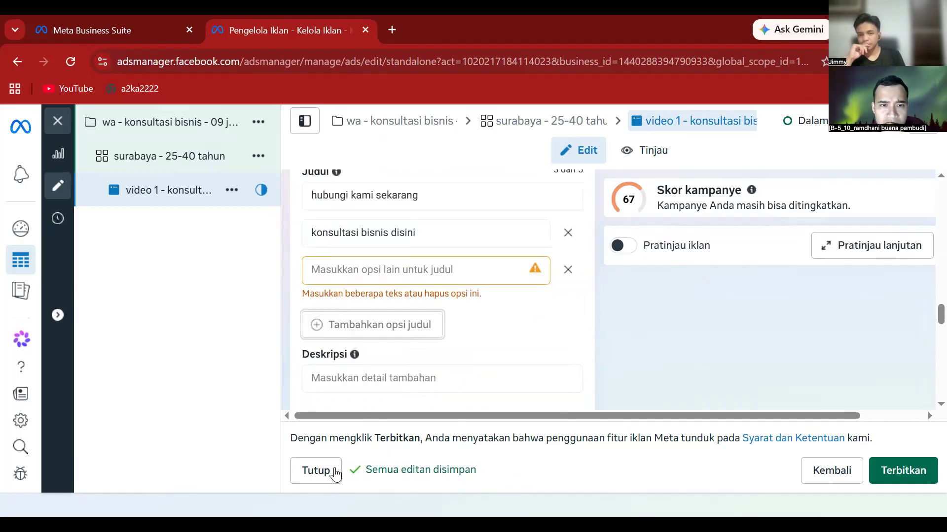
left_click(398, 271)
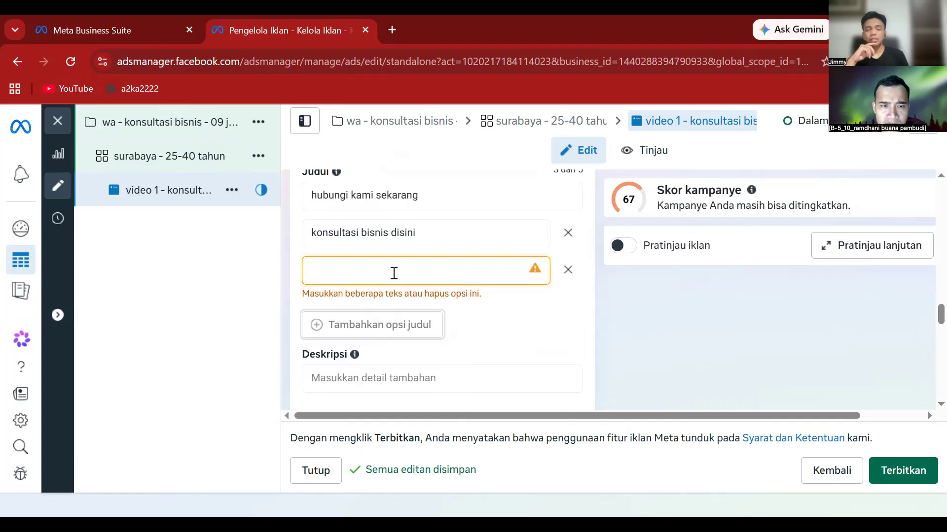
type("dafr")
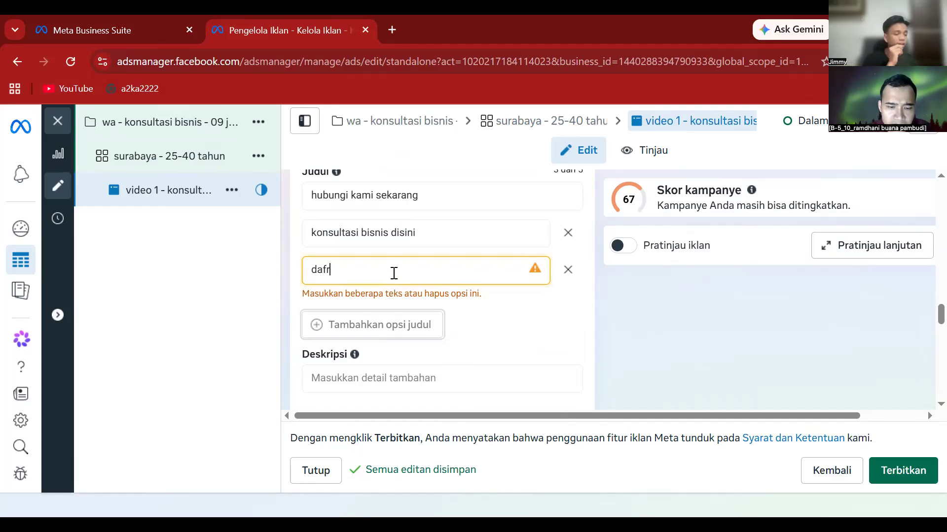
key("BackSpace")
type("tar s")
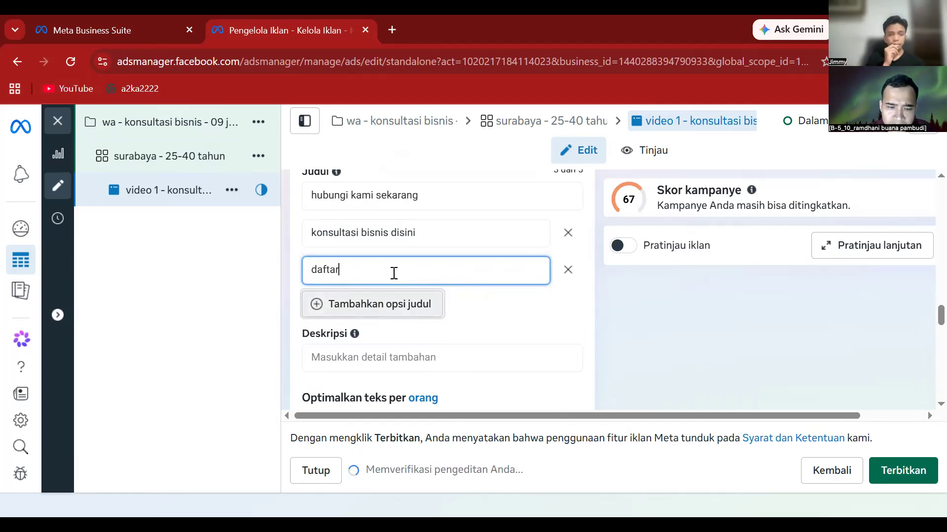
type("ekara")
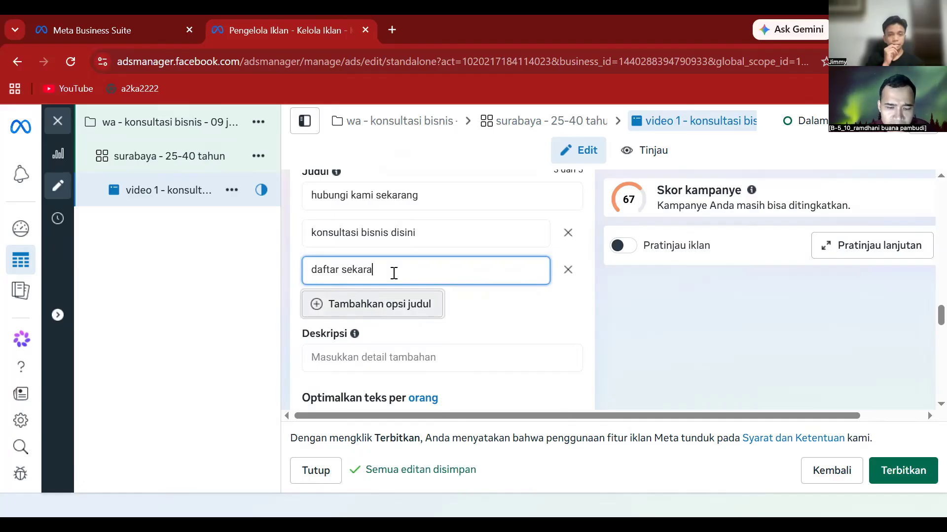
type("ng juga")
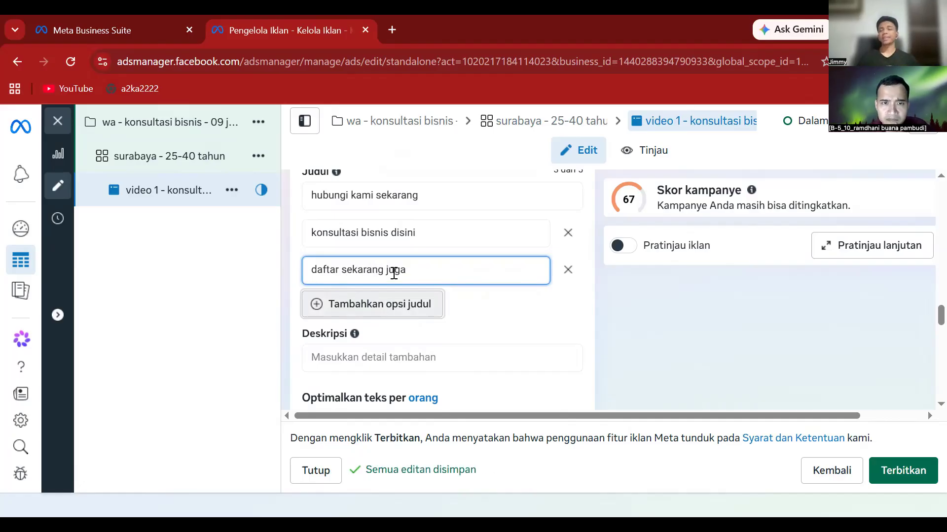
left_click(547, 316)
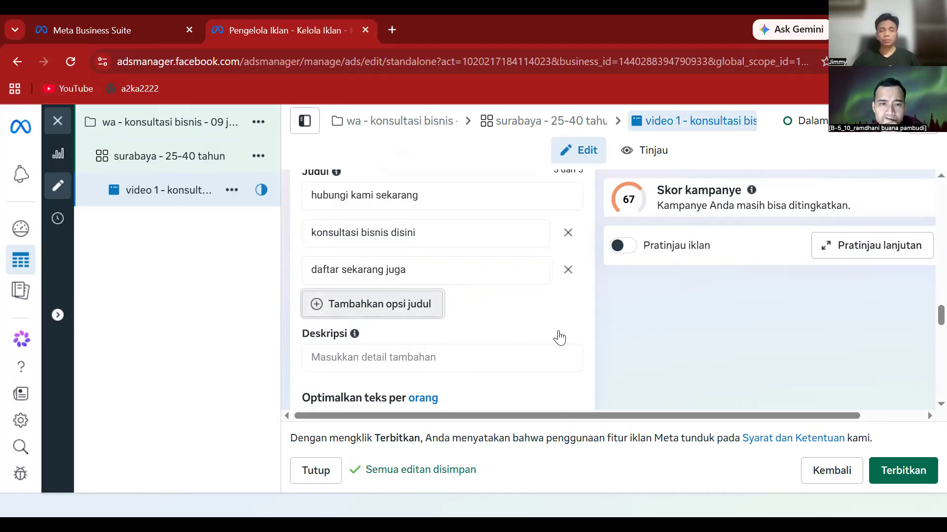
scroll(555, 339, "down", 1)
scroll(532, 351, "down", 2)
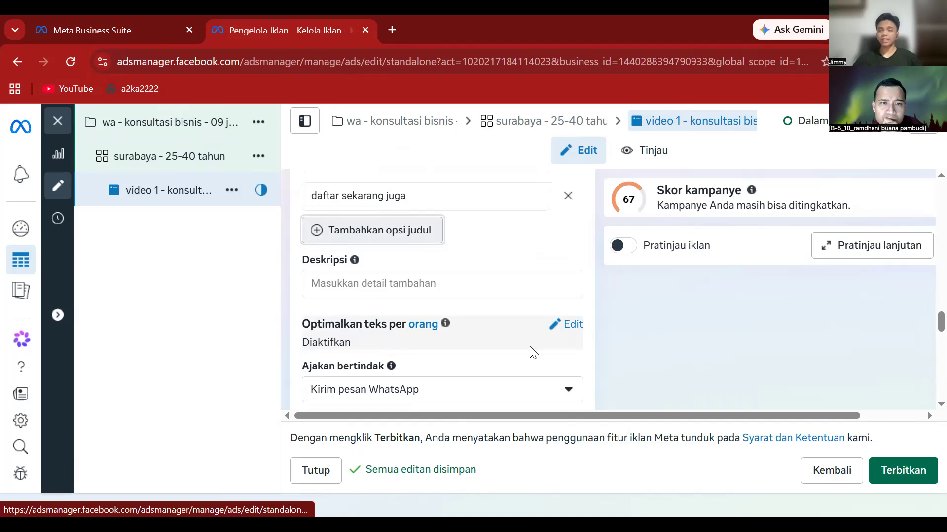
scroll(531, 353, "down", 2)
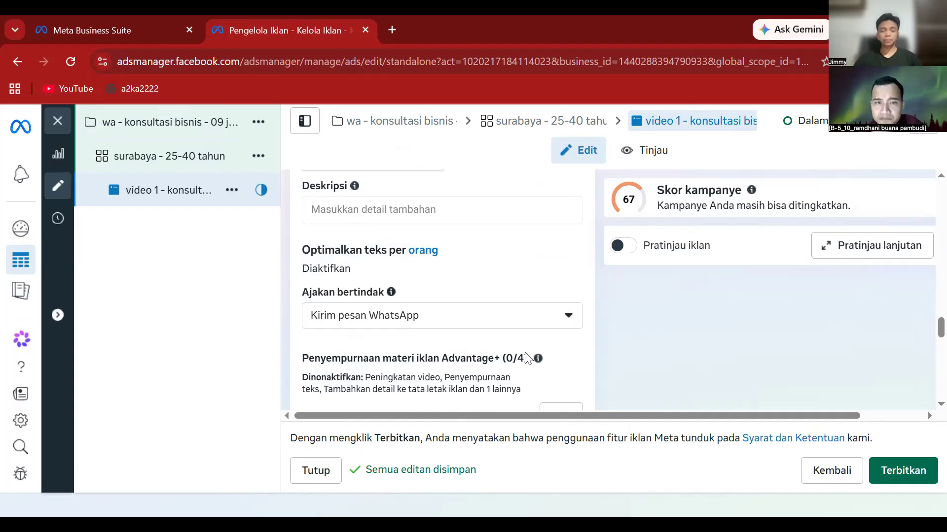
scroll(526, 354, "down", 1)
scroll(468, 342, "down", 3)
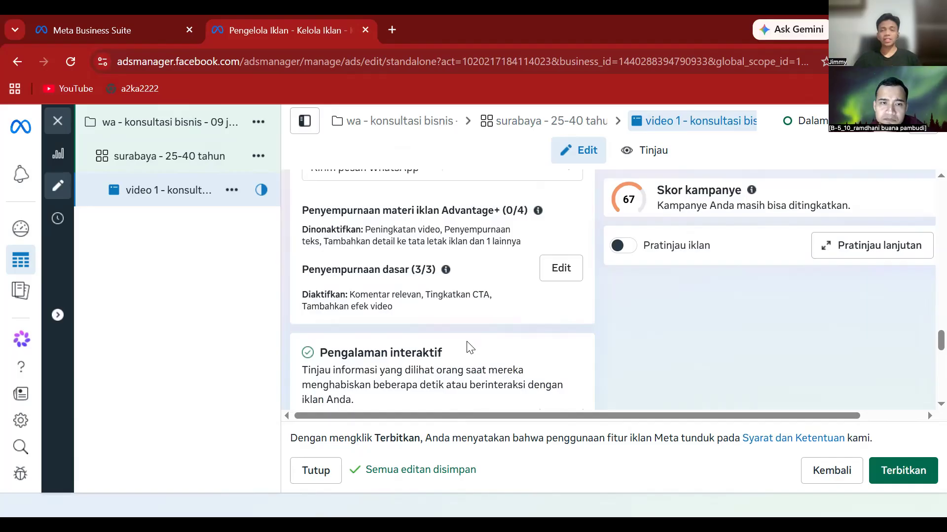
scroll(467, 345, "down", 4)
scroll(468, 345, "down", 2)
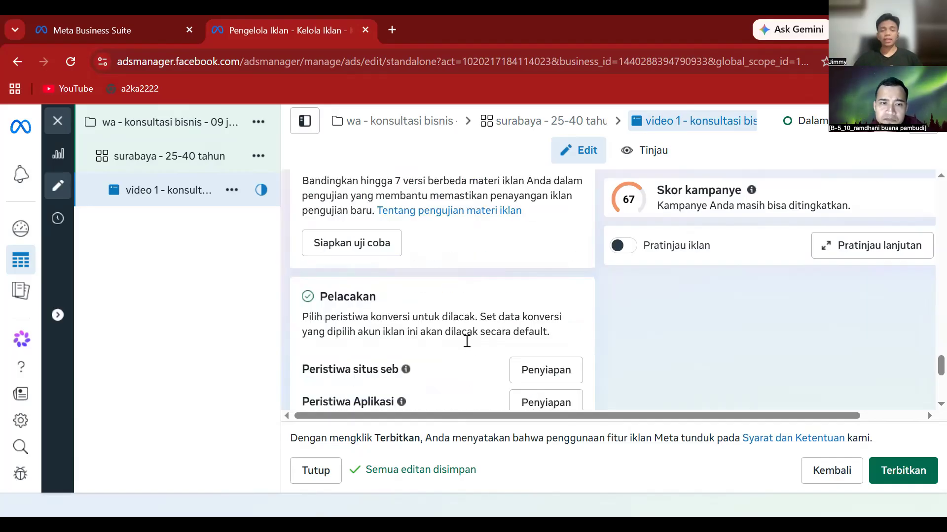
scroll(467, 343, "down", 3)
scroll(467, 341, "down", 3)
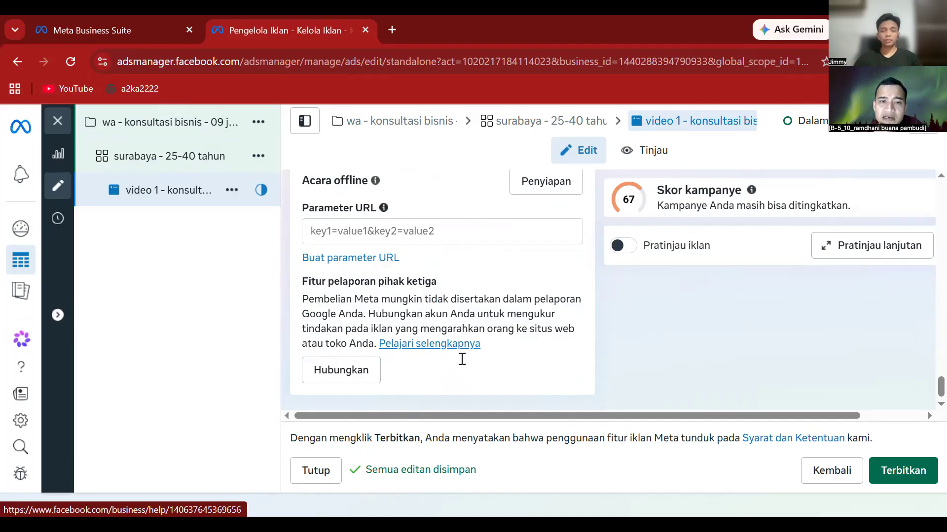
scroll(461, 366, "up", 2)
scroll(463, 372, "down", 2)
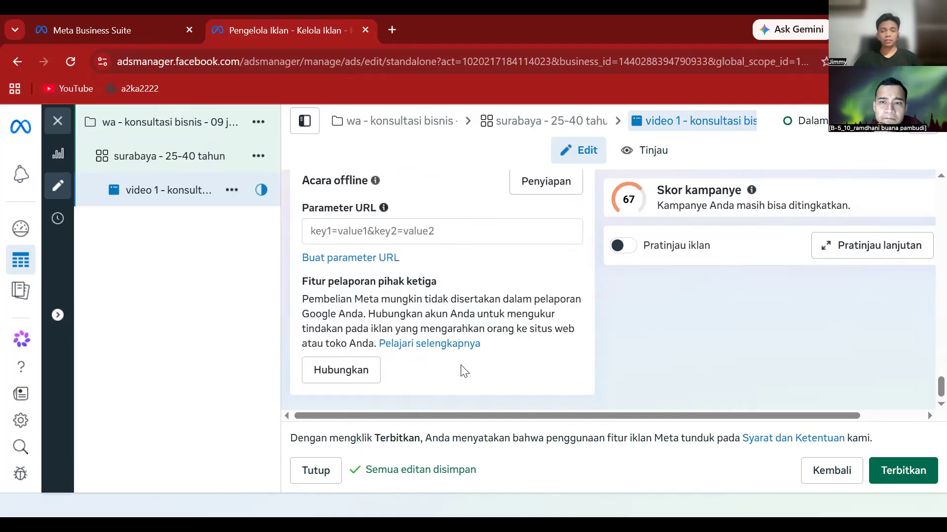
scroll(462, 370, "up", 1)
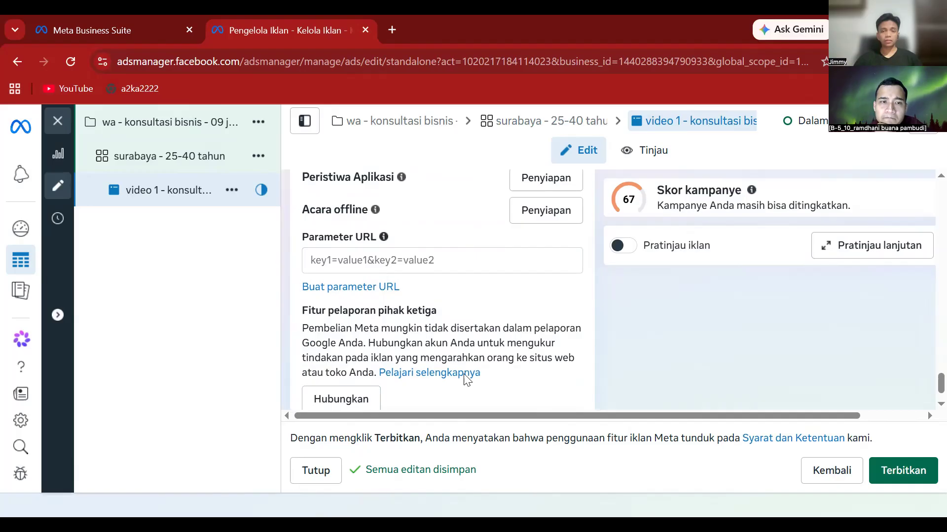
scroll(466, 379, "up", 8)
scroll(463, 373, "up", 2)
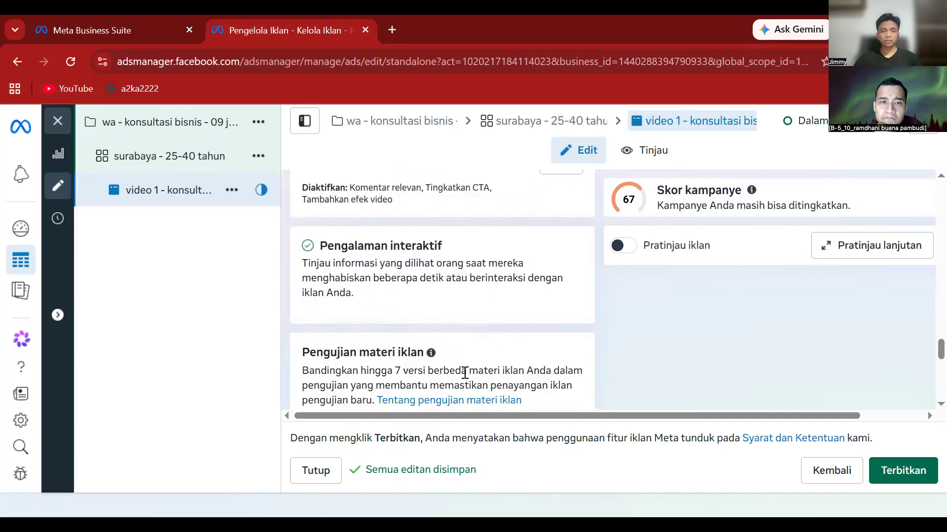
scroll(464, 373, "up", 1)
scroll(464, 374, "up", 2)
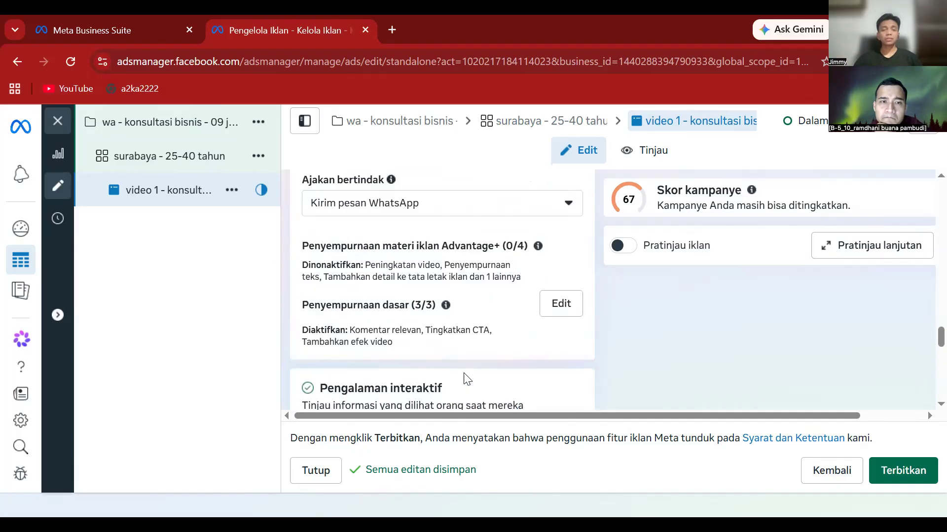
scroll(468, 379, "up", 1)
scroll(466, 379, "up", 1)
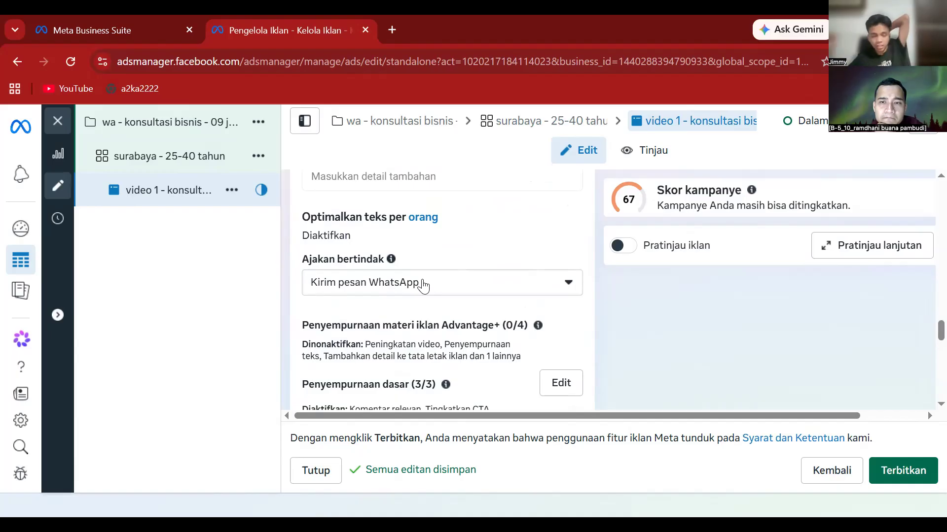
scroll(423, 285, "up", 1)
scroll(423, 285, "up", 1)
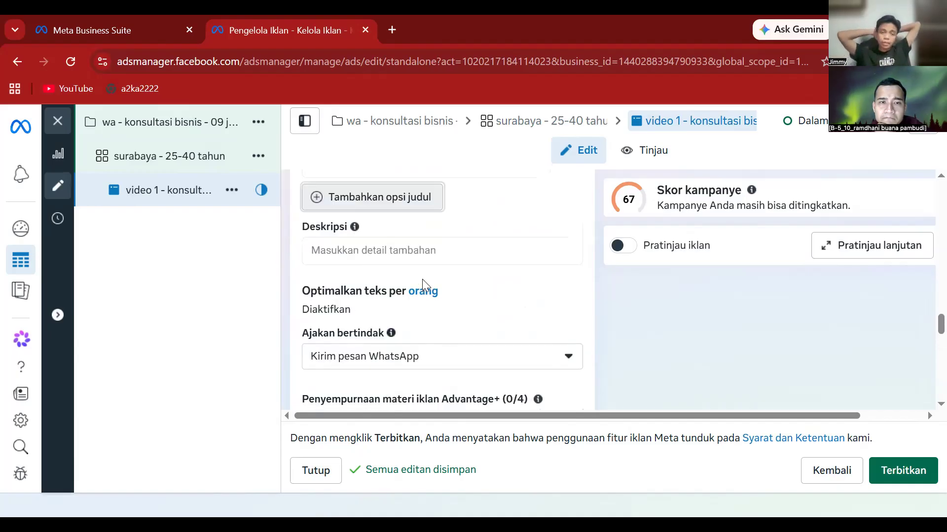
scroll(423, 285, "up", 2)
scroll(423, 285, "up", 3)
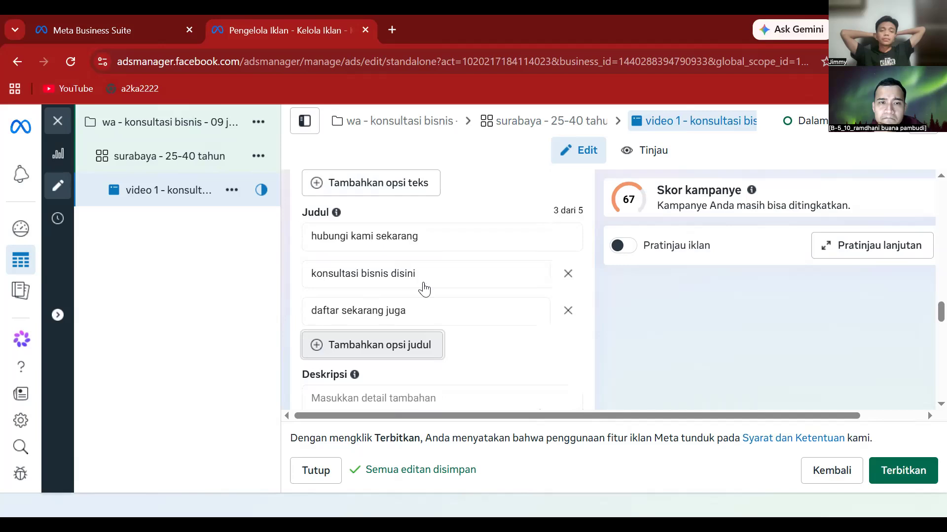
scroll(424, 286, "down", 9)
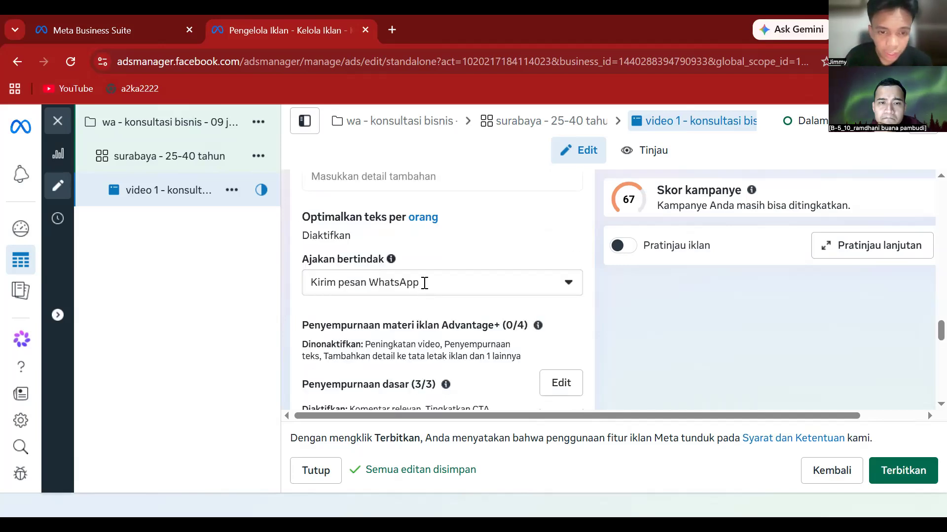
scroll(424, 284, "down", 9)
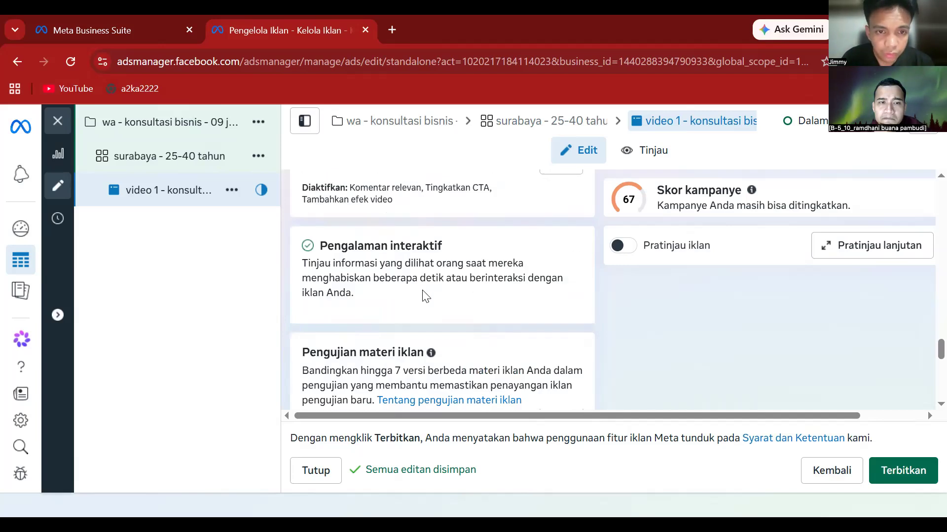
scroll(424, 296, "down", 12)
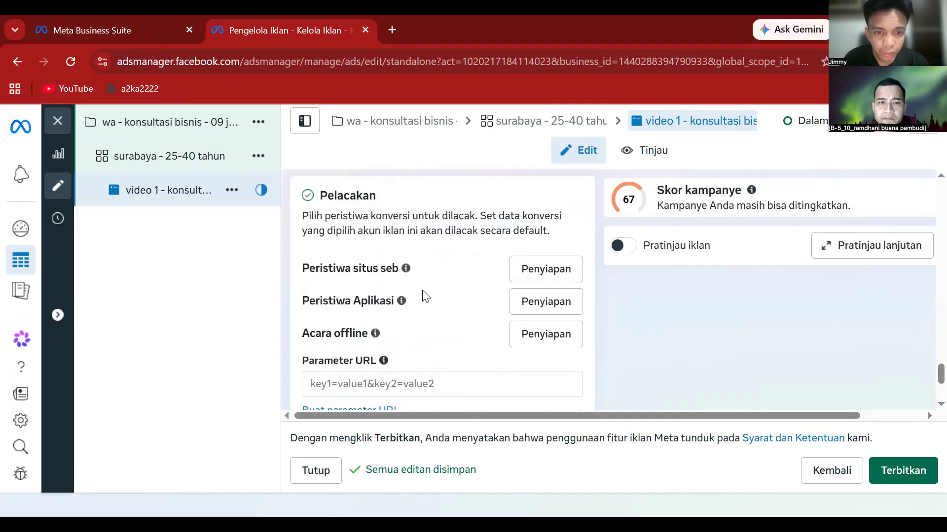
scroll(425, 296, "down", 3)
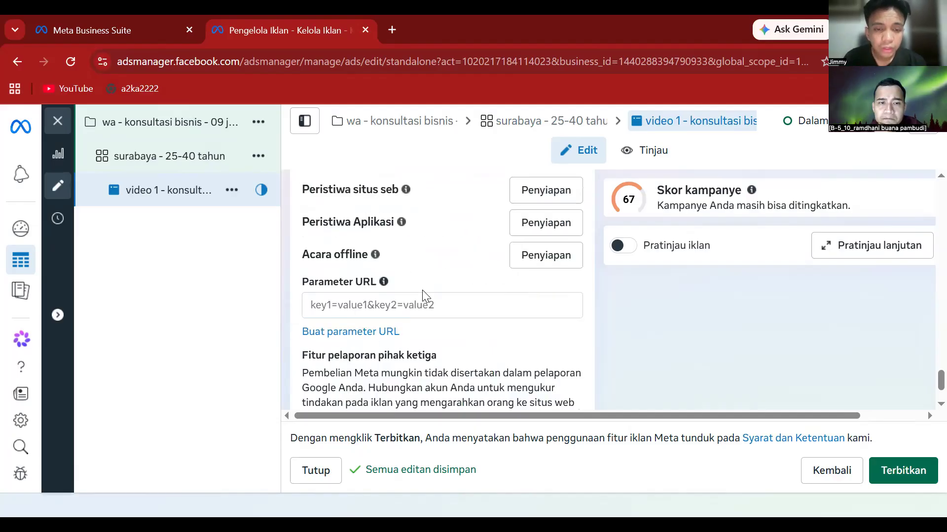
scroll(423, 292, "down", 3)
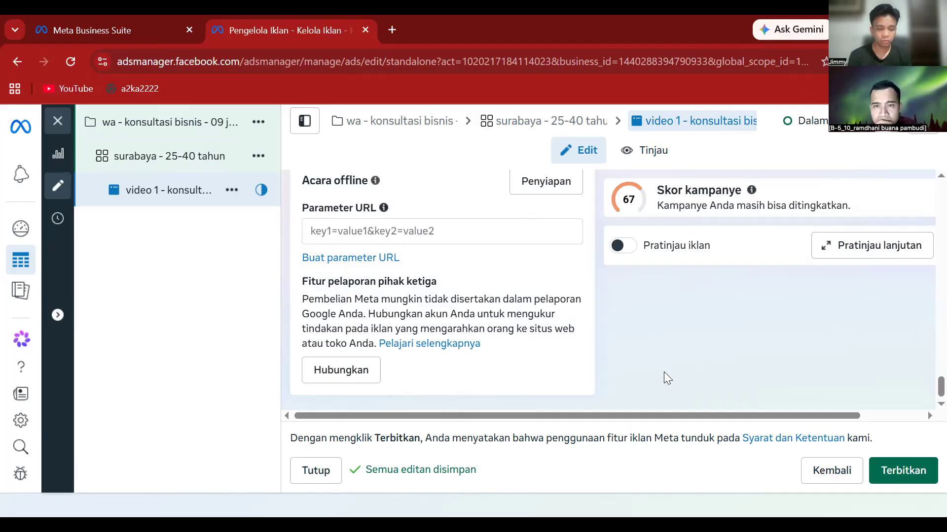
scroll(482, 400, "up", 9)
scroll(481, 400, "up", 10)
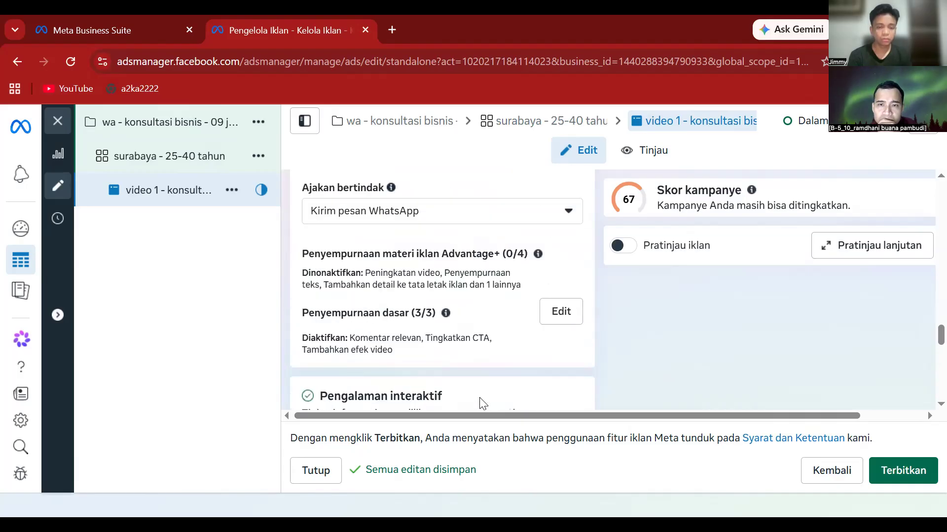
scroll(481, 403, "up", 5)
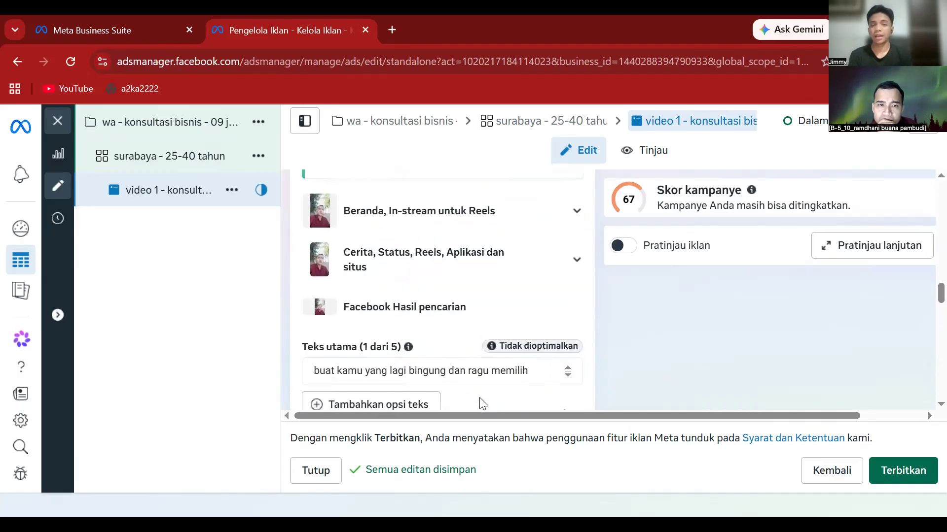
scroll(481, 403, "up", 10)
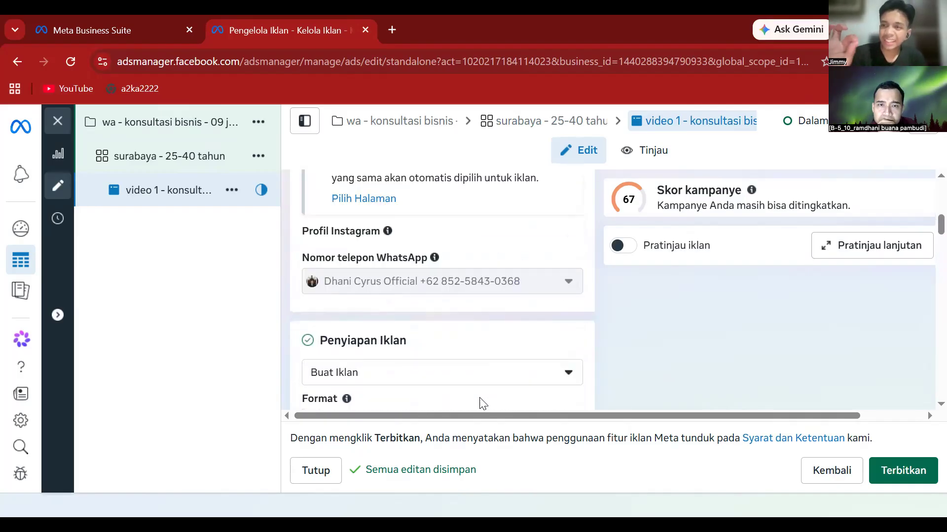
scroll(482, 404, "up", 5)
scroll(481, 398, "down", 1)
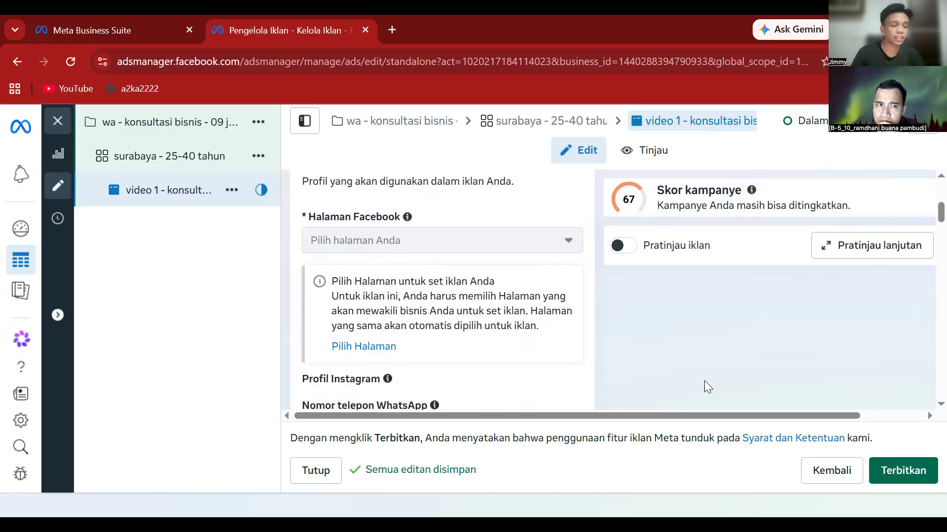
scroll(573, 346, "up", 2)
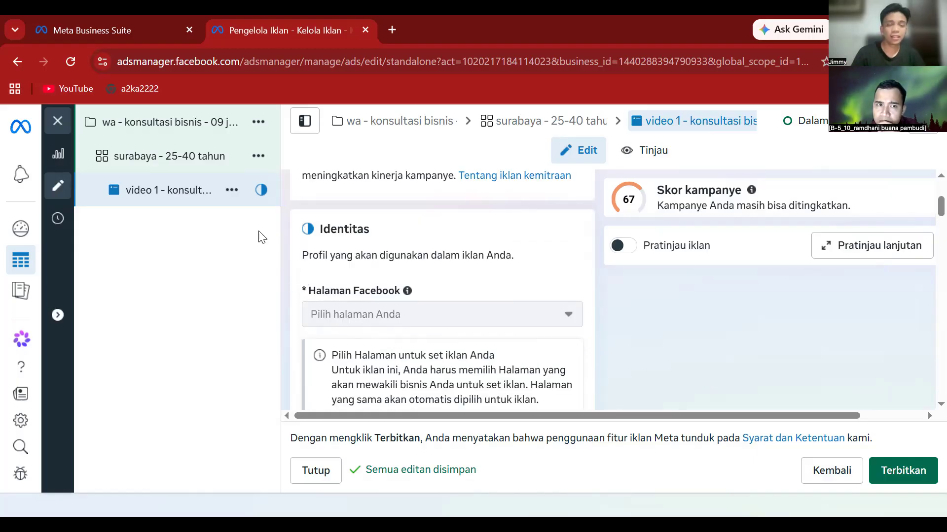
- Quick-duplicate the 'video 1 - konsultasi bisnis' ad using its original setup, without recommendations
left_click(230, 192)
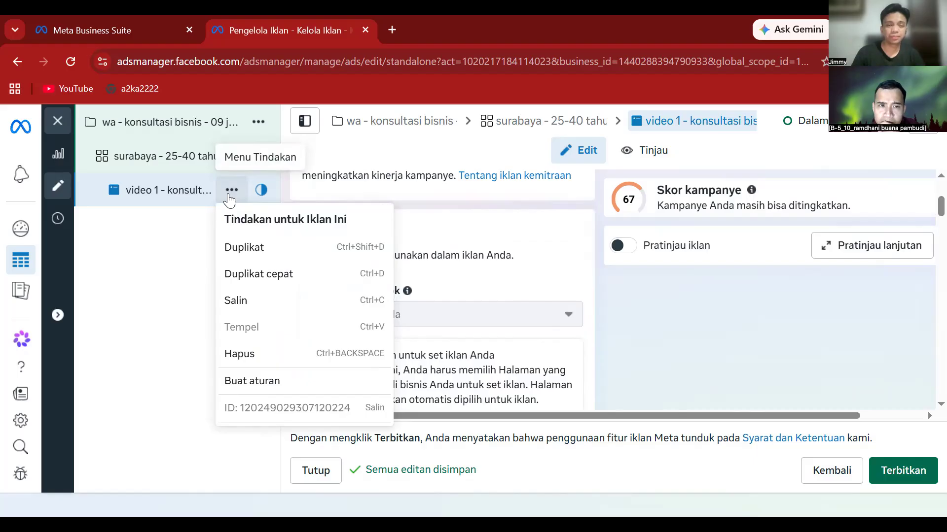
left_click(265, 275)
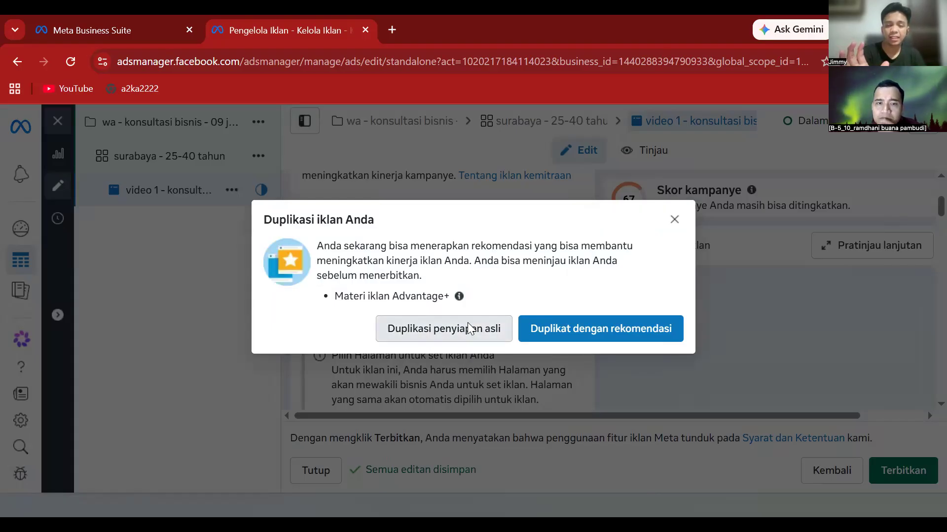
left_click(468, 328)
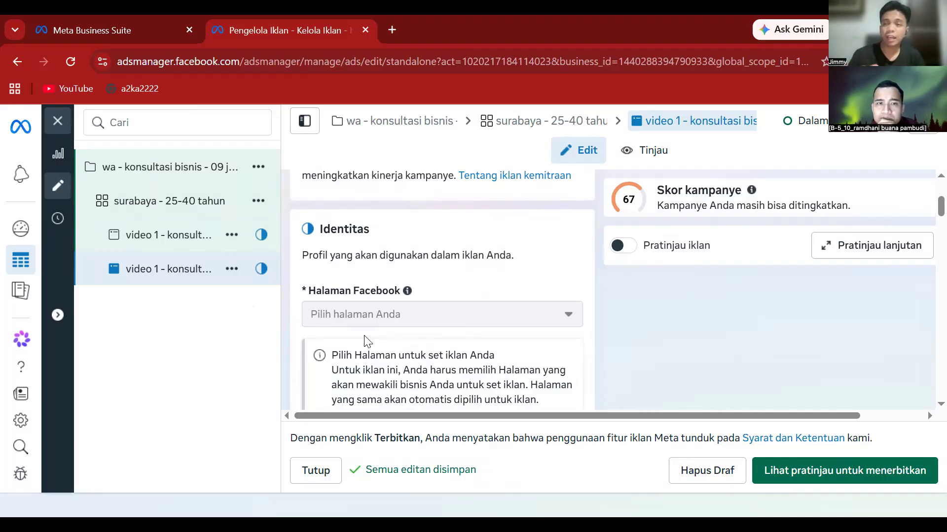
scroll(368, 341, "up", 3)
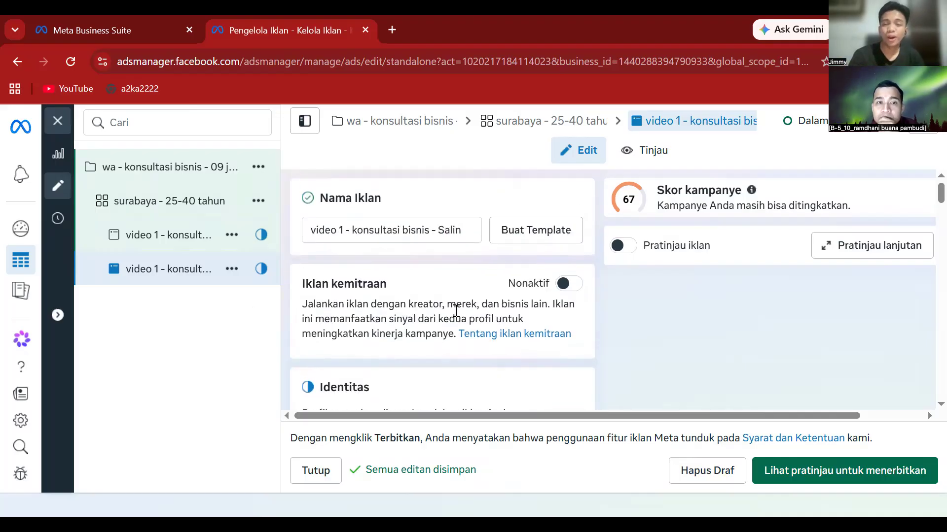
- Change the copied ad's name from 'video 1 - konsultasi bisnis - Salin' to 'video 2 - konsultasi karir'
left_click(346, 231)
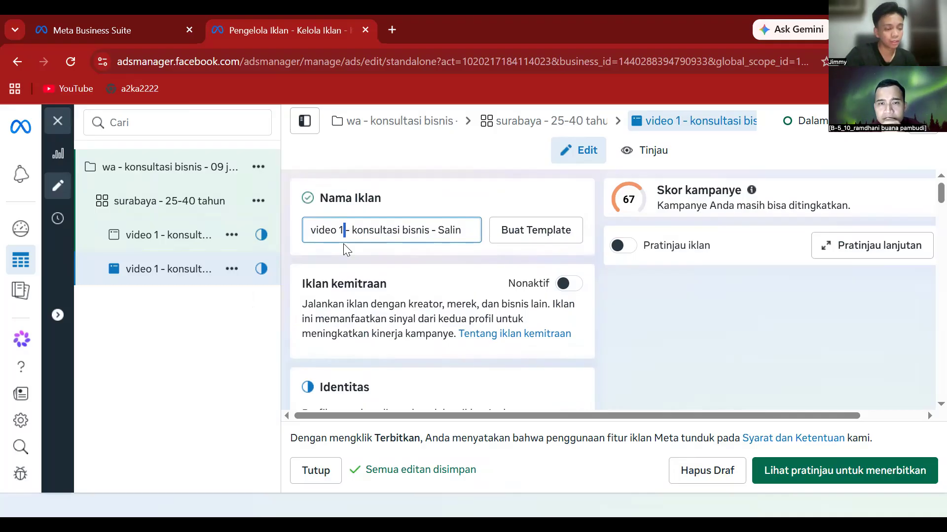
key("BackSpace")
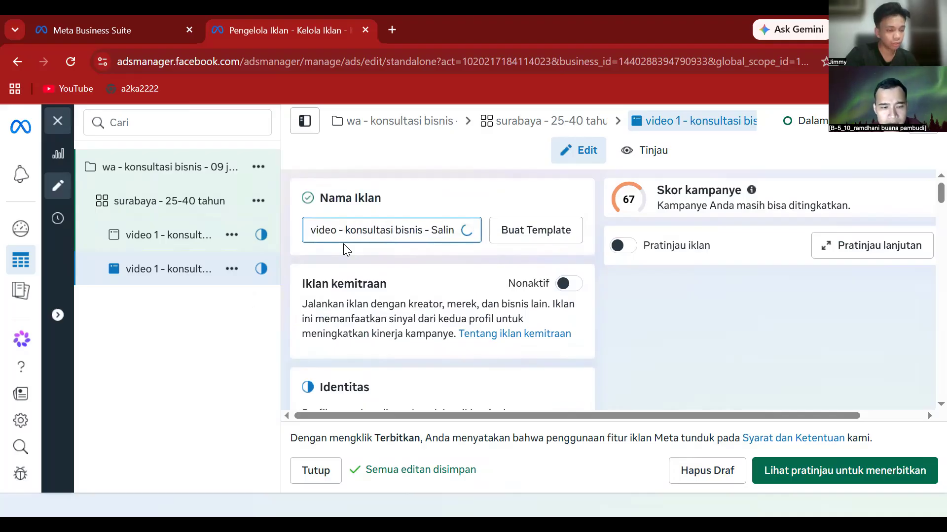
type("2")
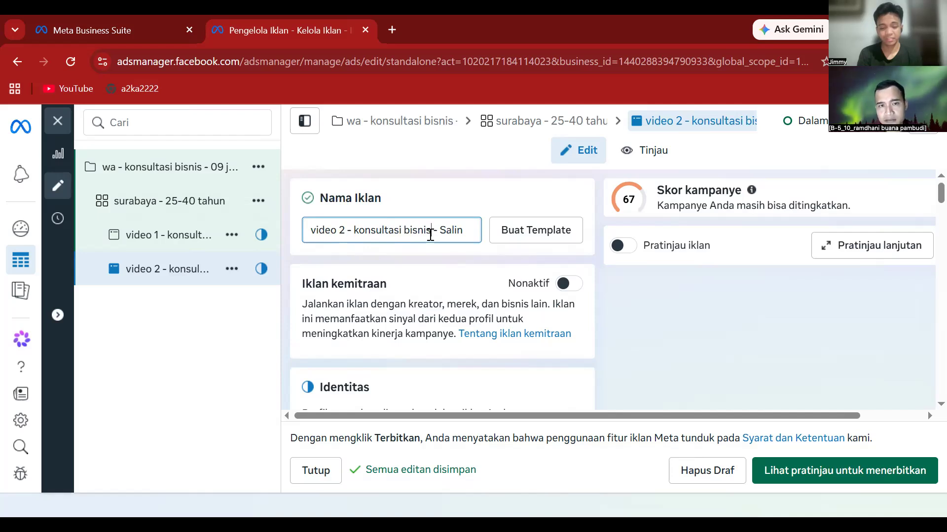
key("BackSpace")
key("BackSpace")
key("BackSpace")
key("BackSpace")
key("BackSpace")
key("BackSpace")
key("BackSpace")
key("BackSpace")
key("BackSpace")
key("BackSpace")
key("BackSpace")
key("BackSpace")
key("BackSpace")
key("BackSpace")
key("BackSpace")
key("BackSpace")
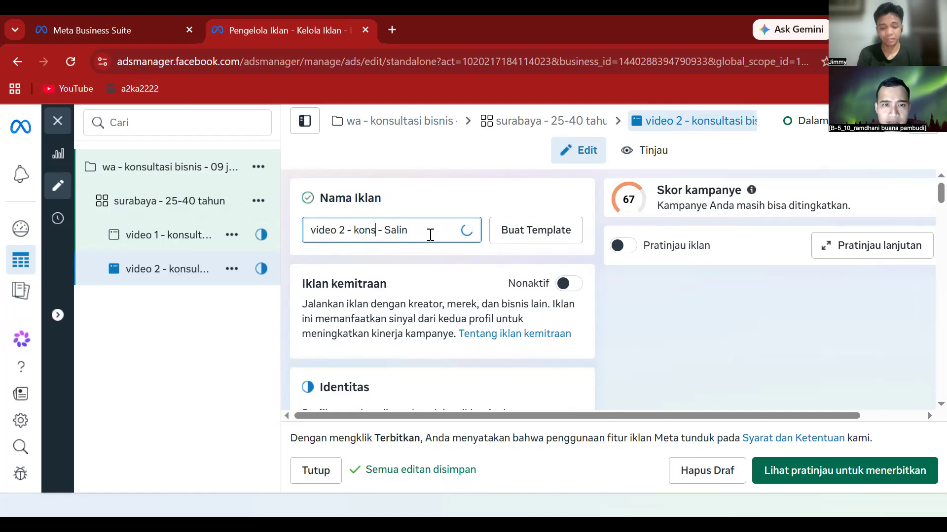
key("BackSpace")
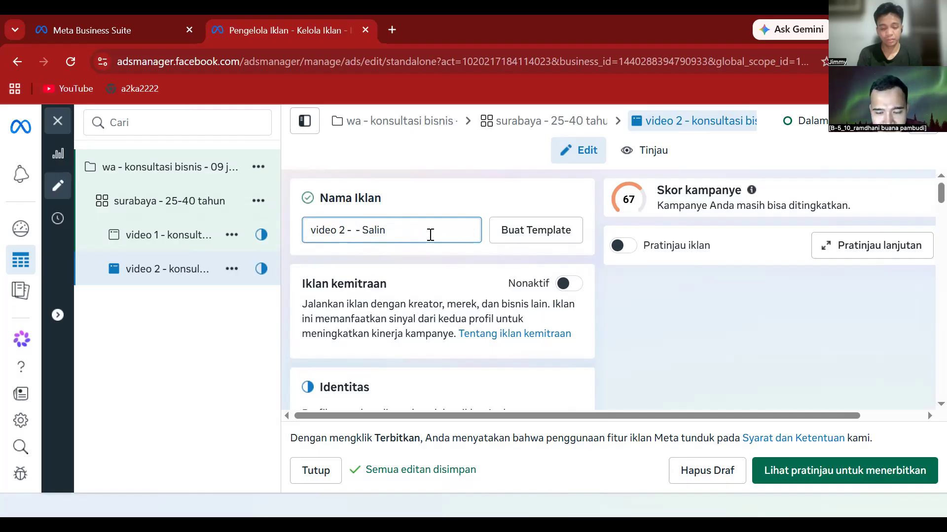
type("kon")
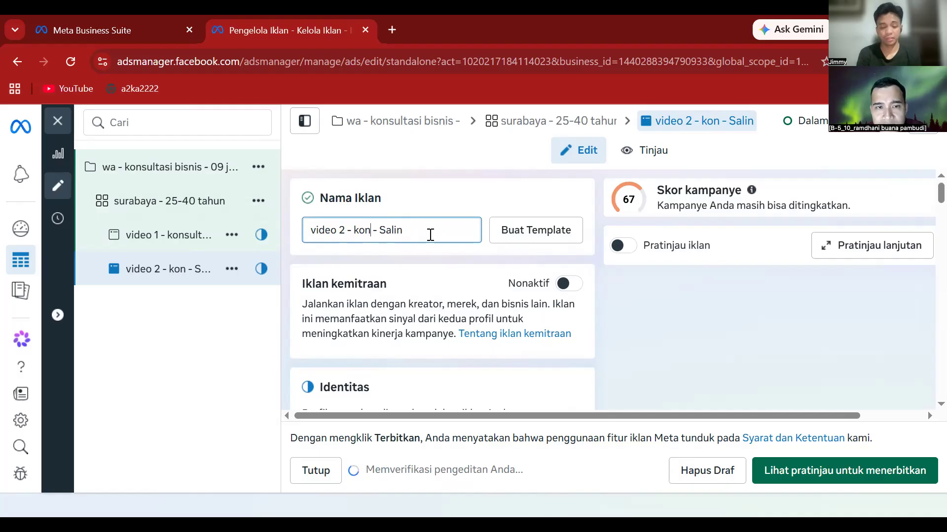
type("sul")
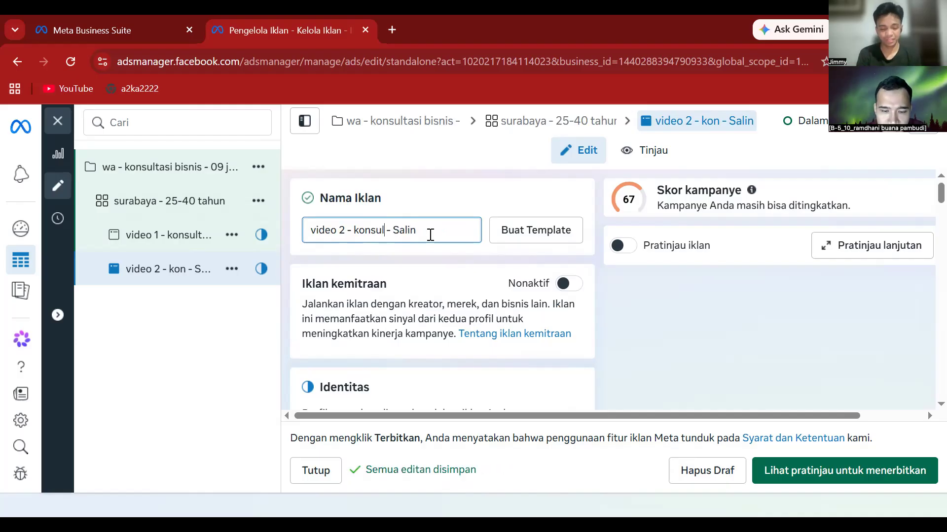
type("tasi ks")
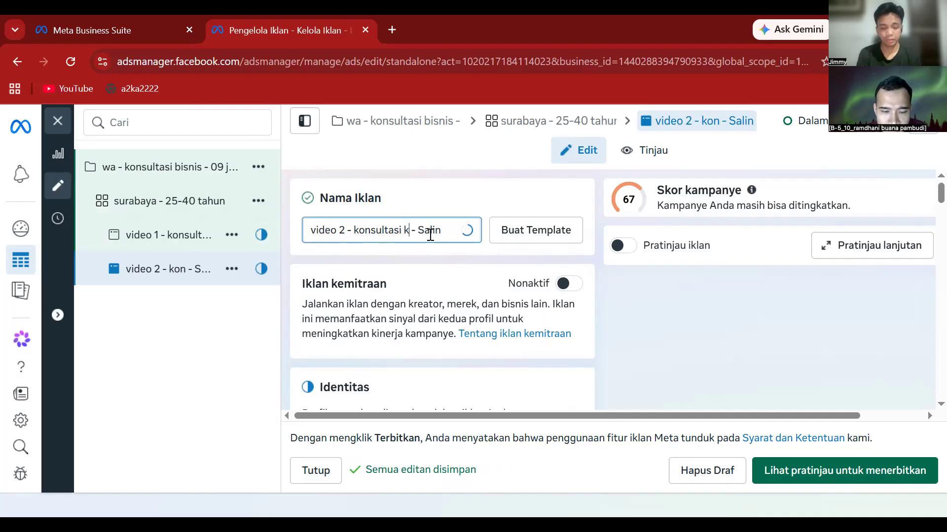
key("BackSpace")
type("arir")
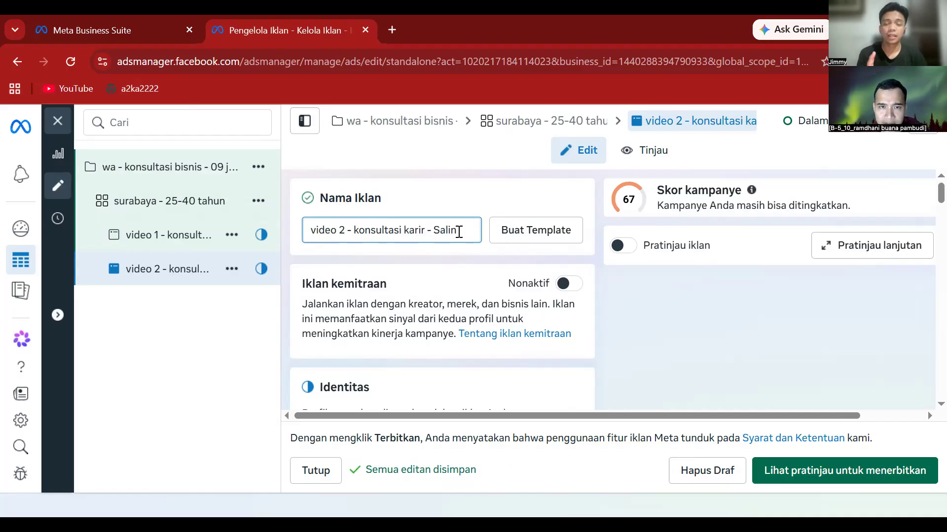
key("BackSpace")
key("BackSpace")
key("BackSpace")
key("BackSpace")
key("BackSpace")
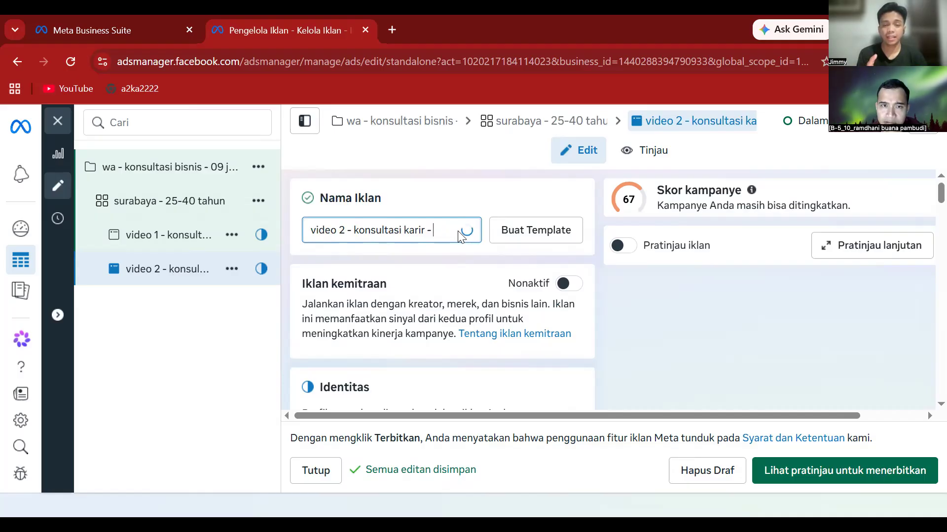
key("BackSpace")
key("BackSpace")
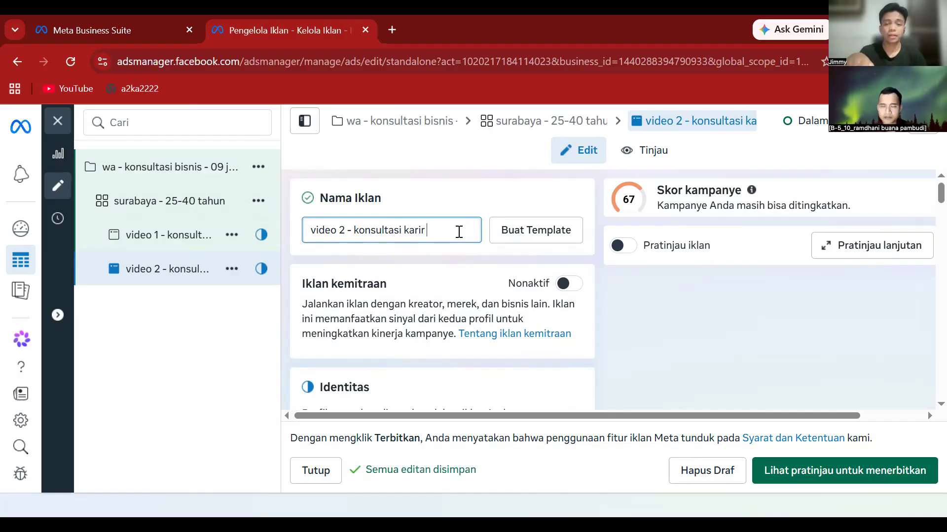
scroll(459, 239, "down", 3)
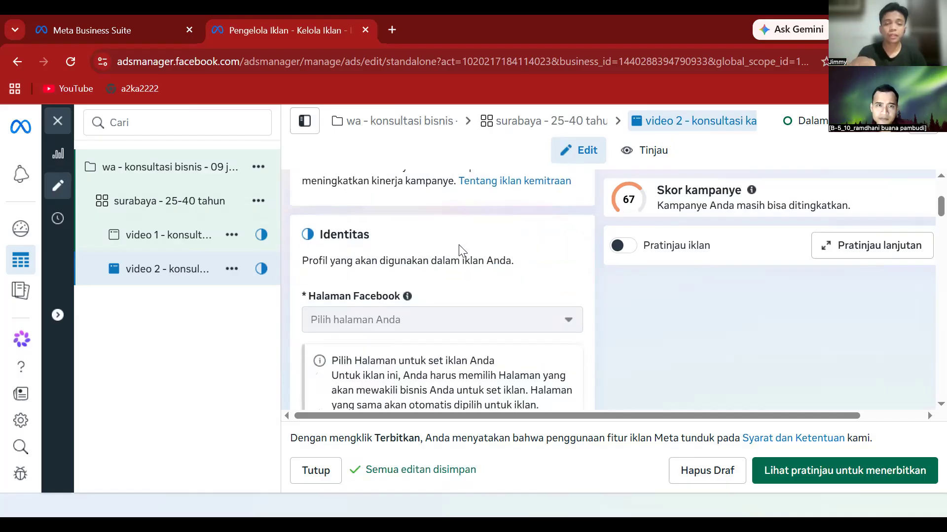
scroll(458, 244, "down", 2)
scroll(459, 244, "down", 5)
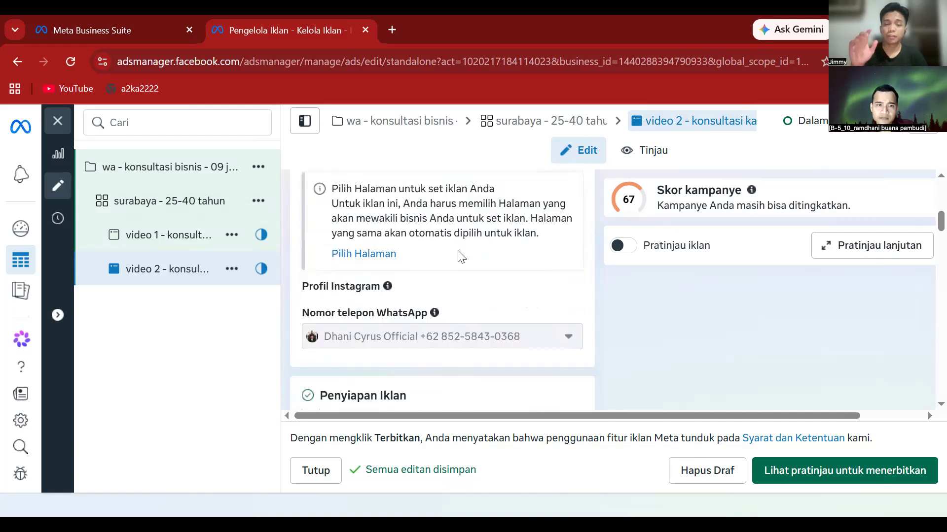
scroll(458, 256, "down", 3)
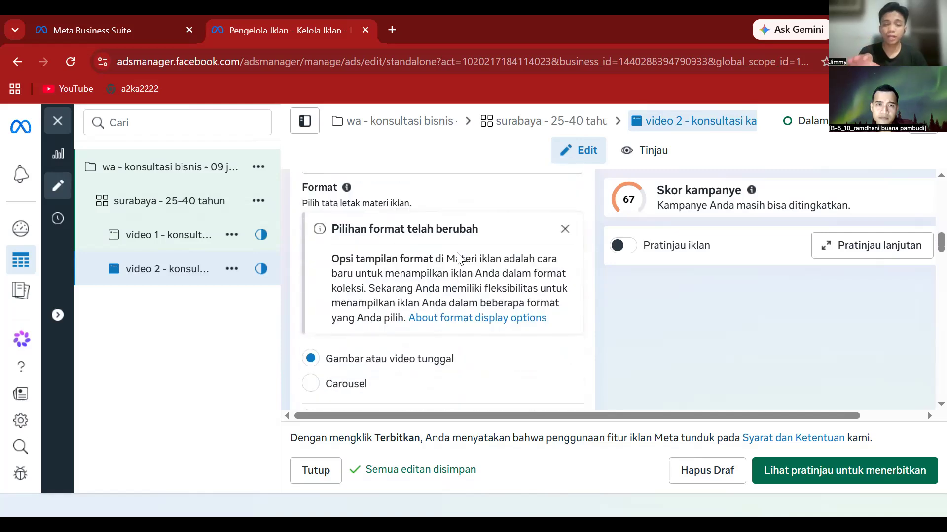
scroll(457, 256, "down", 5)
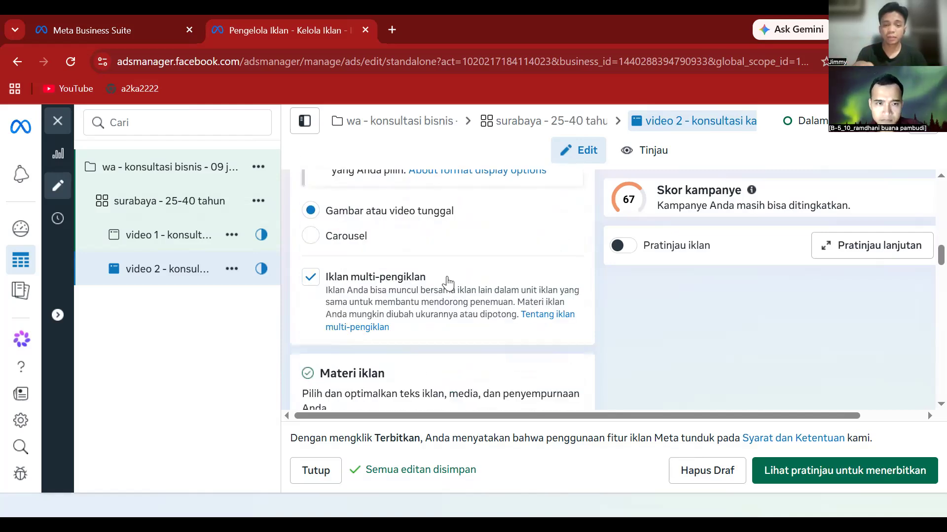
scroll(447, 270, "down", 5)
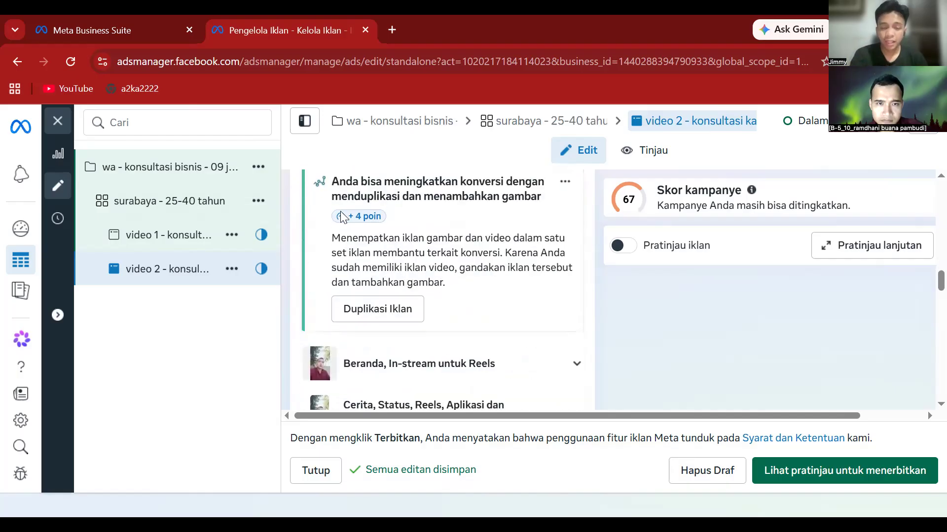
scroll(345, 247, "down", 3)
scroll(397, 235, "up", 3)
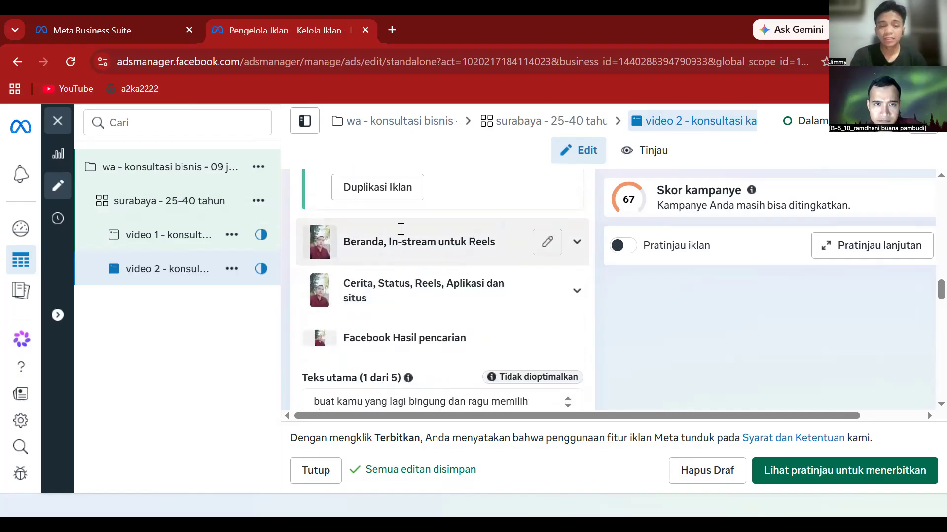
scroll(396, 251, "up", 2)
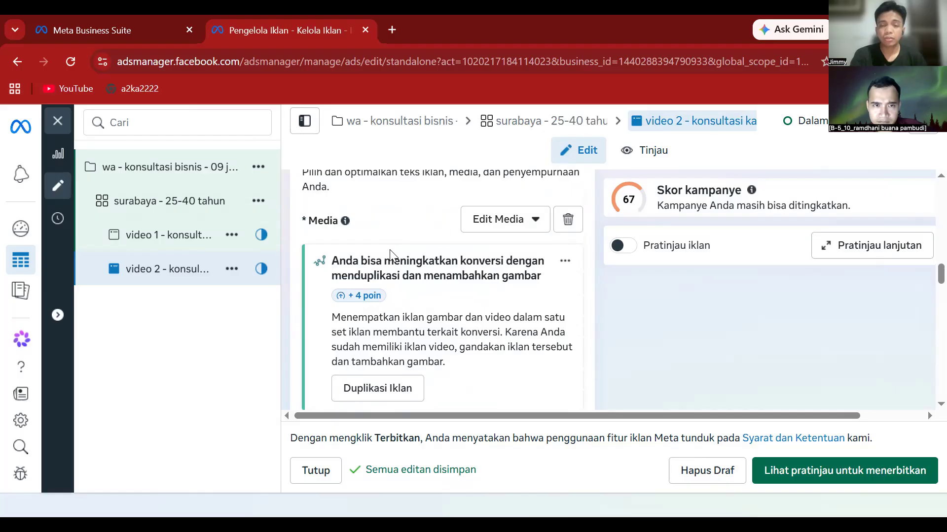
scroll(485, 217, "up", 2)
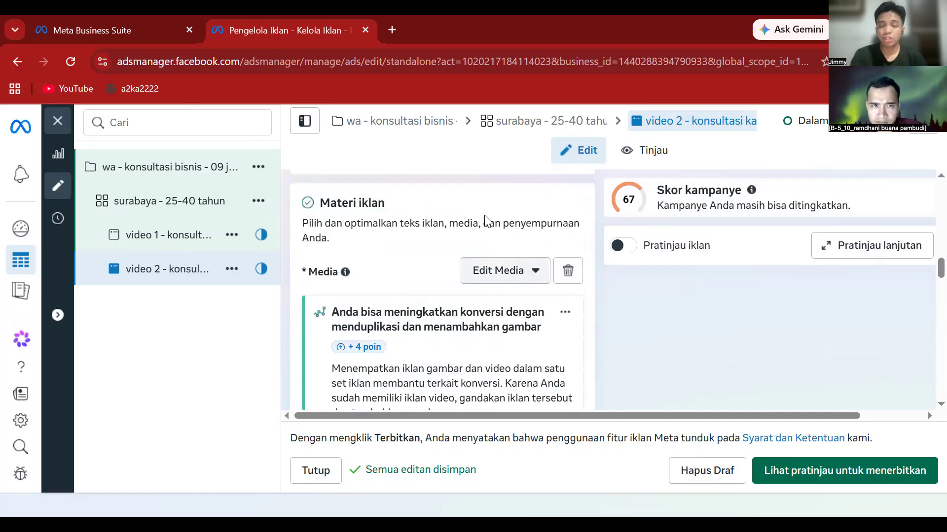
scroll(485, 219, "up", 2)
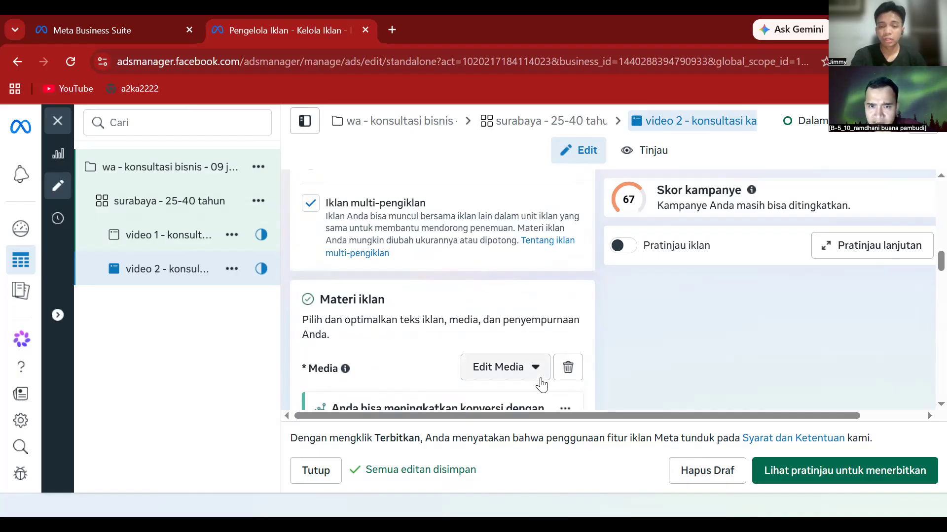
- Delete the copied video from the 'video 2 - konsultasi karir' ad and leave the media slot empty
left_click(566, 367)
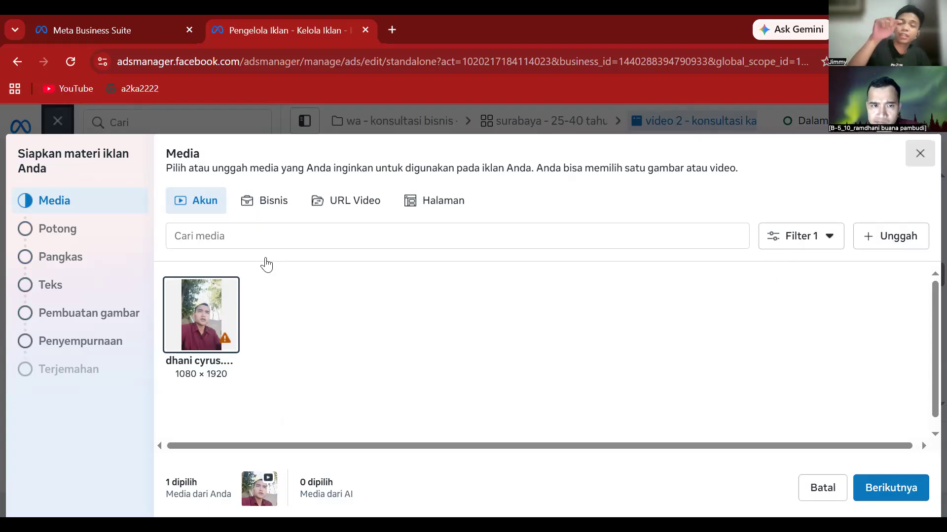
key("Escape")
scroll(448, 290, "down", 4)
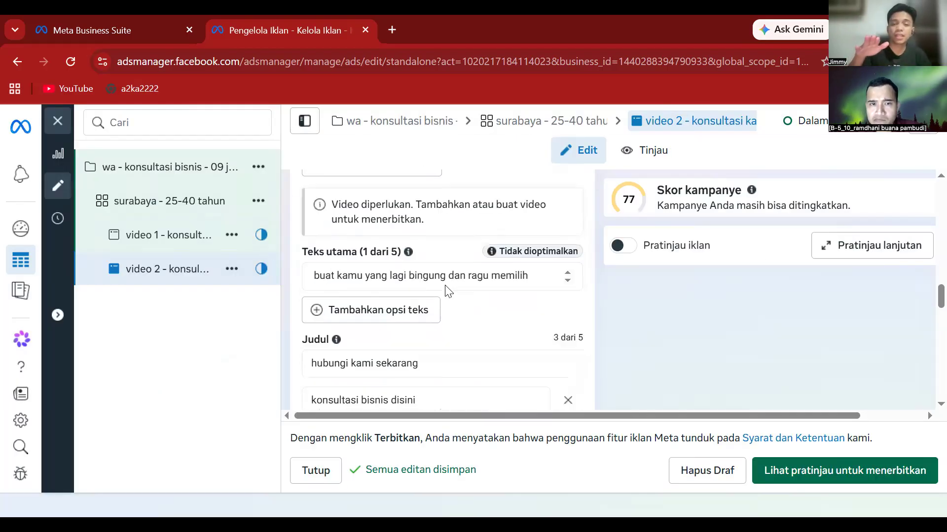
scroll(447, 288, "down", 4)
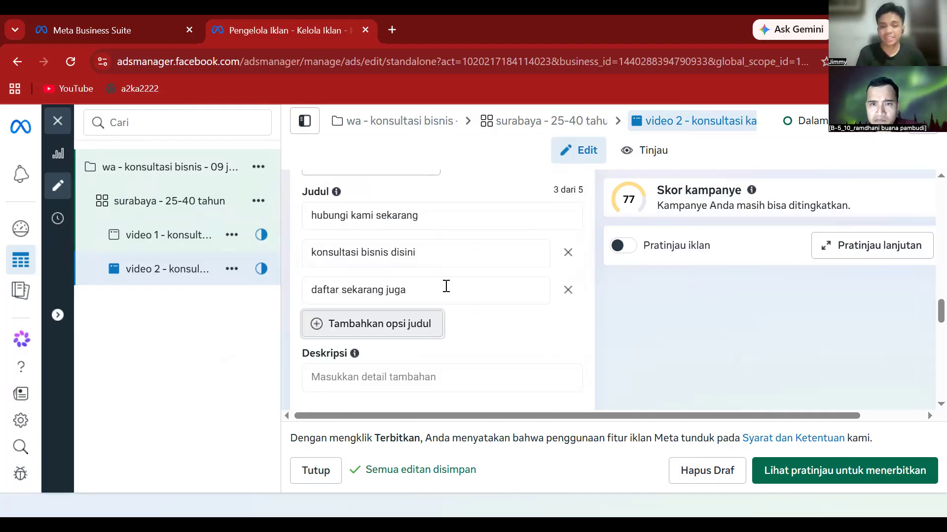
scroll(394, 343, "up", 2)
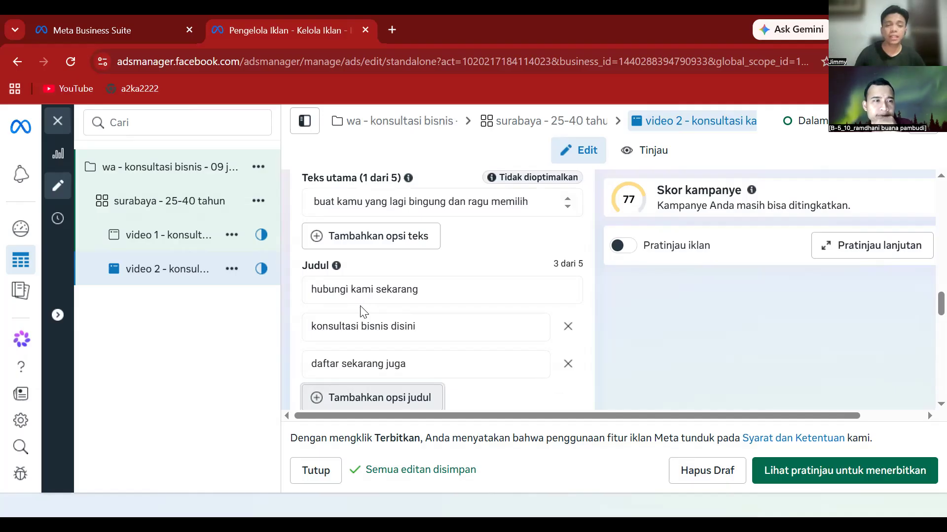
scroll(383, 343, "down", 1)
scroll(382, 343, "down", 5)
scroll(345, 347, "up", 15)
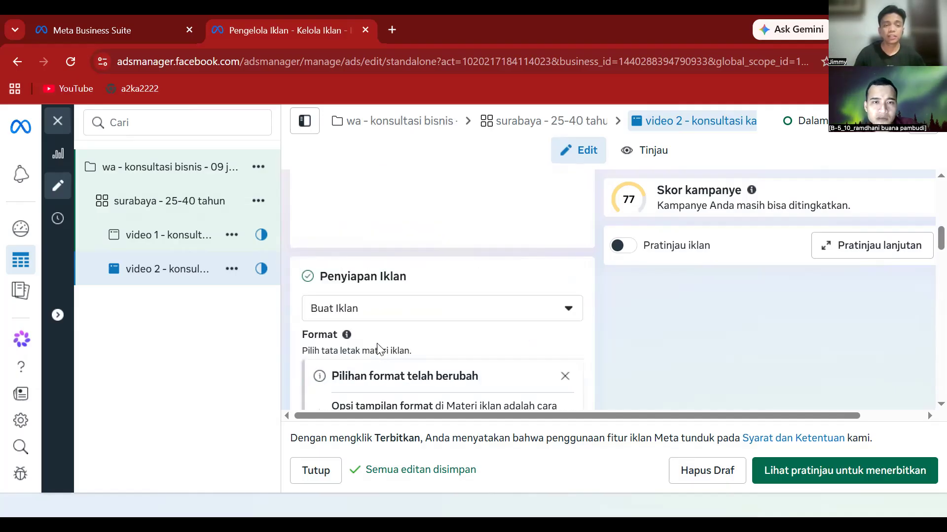
scroll(376, 354, "up", 2)
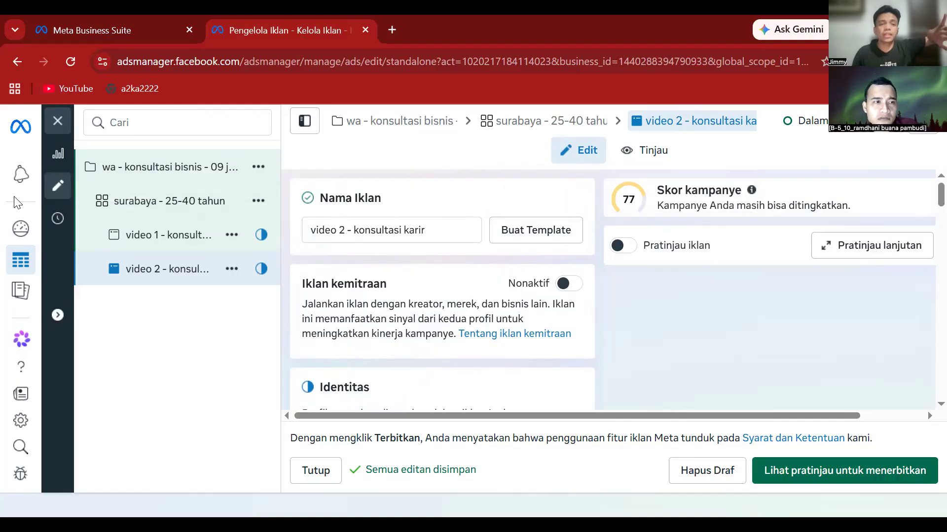
- Select the 'wa - konsultasi bisnis - 09 juli' campaign in the sidebar to view its settings
mouse_move(18, 246)
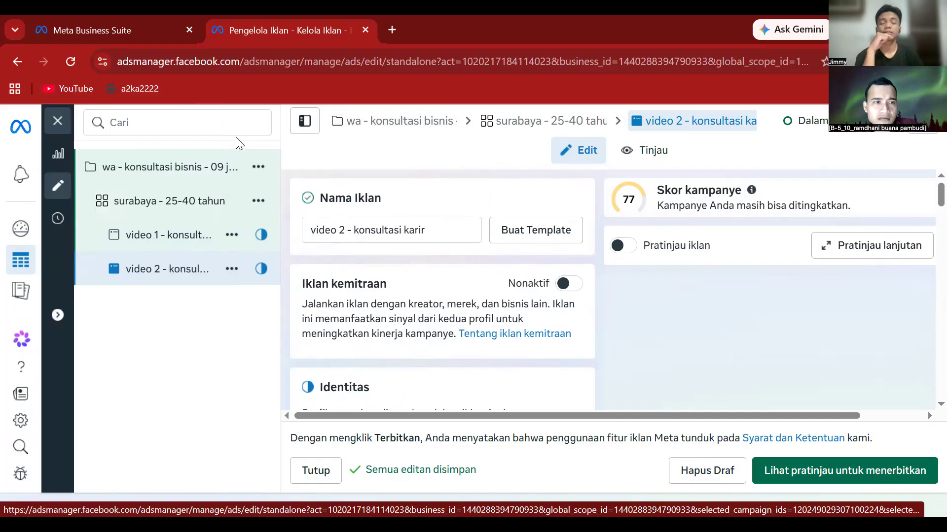
left_click(178, 171)
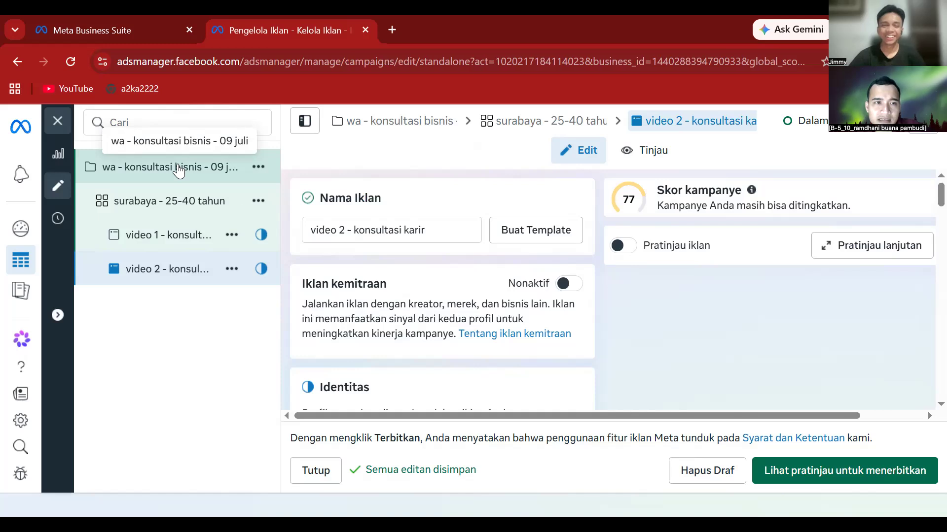
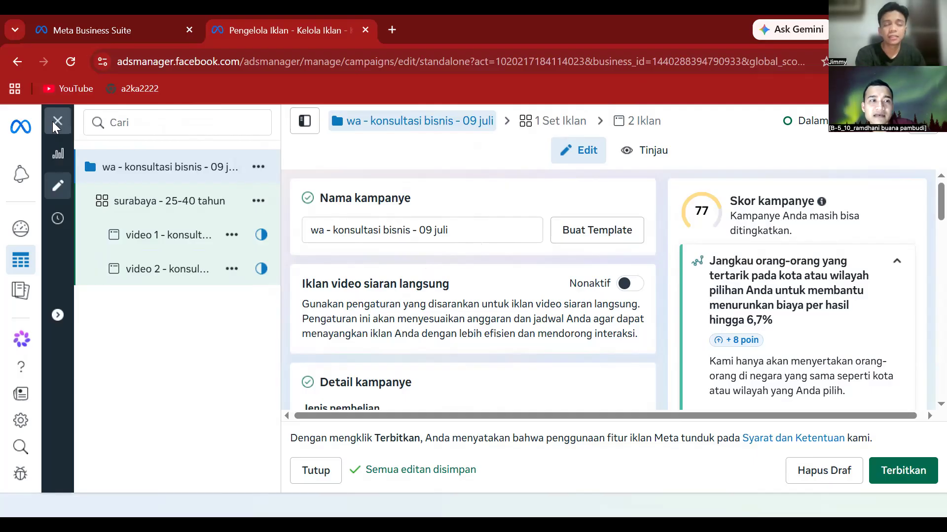
- Close the draft campaign editor without publishing, choosing Tutup, and deselect the 'wa - konsultasi bisnis - 09 juli' row
left_click(56, 127)
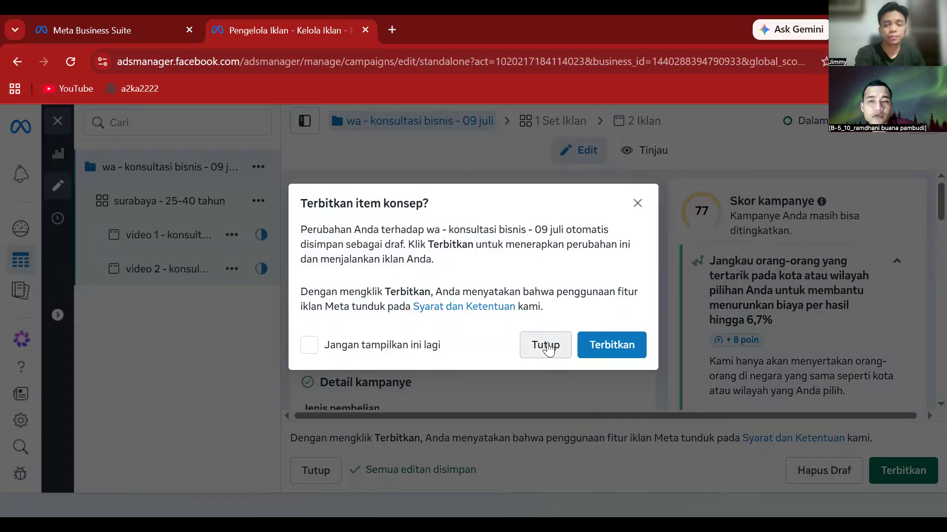
left_click(546, 345)
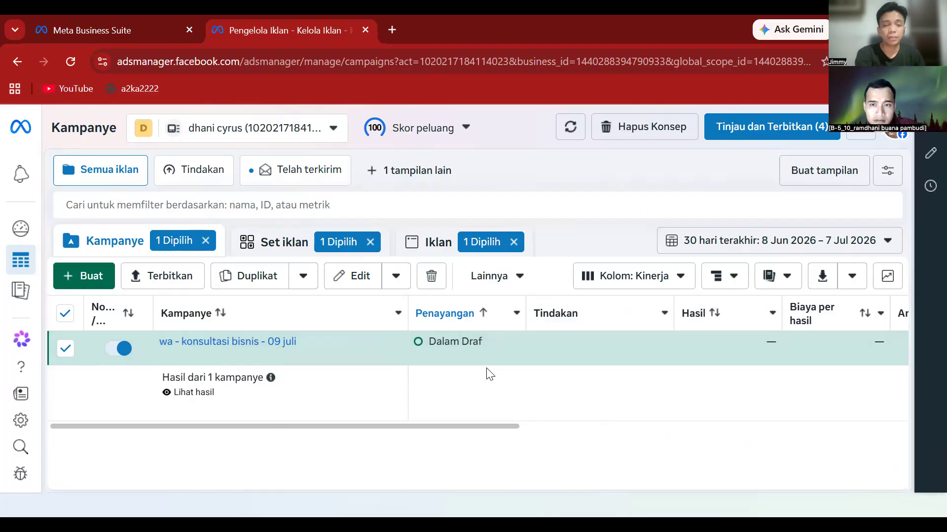
left_click(66, 349)
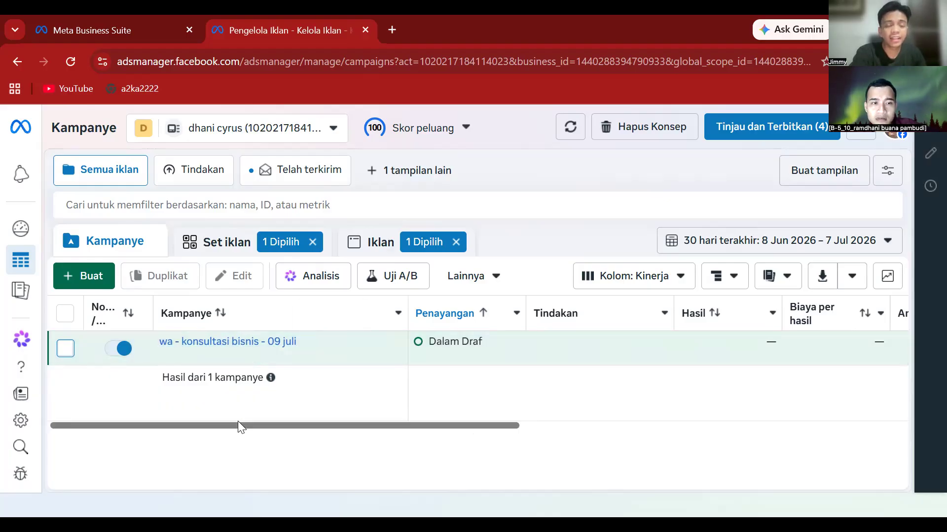
mouse_move(256, 332)
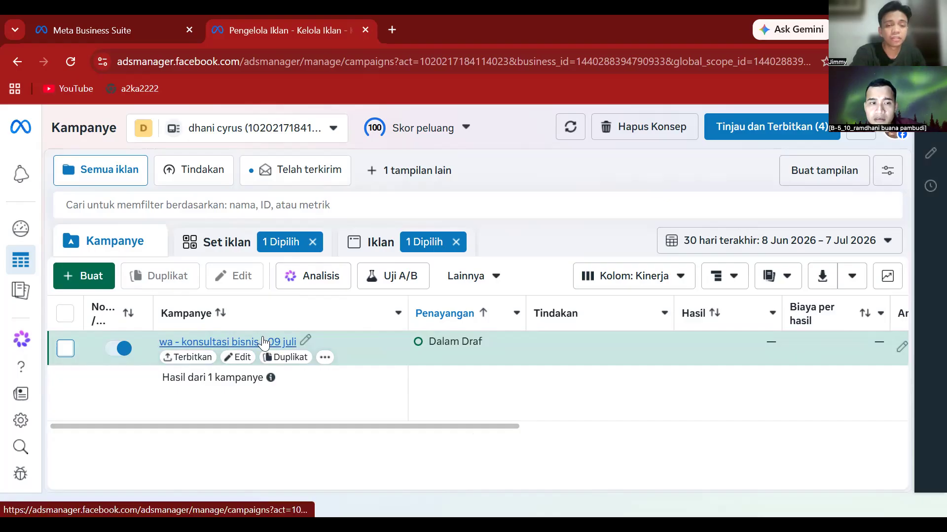
left_click(240, 363)
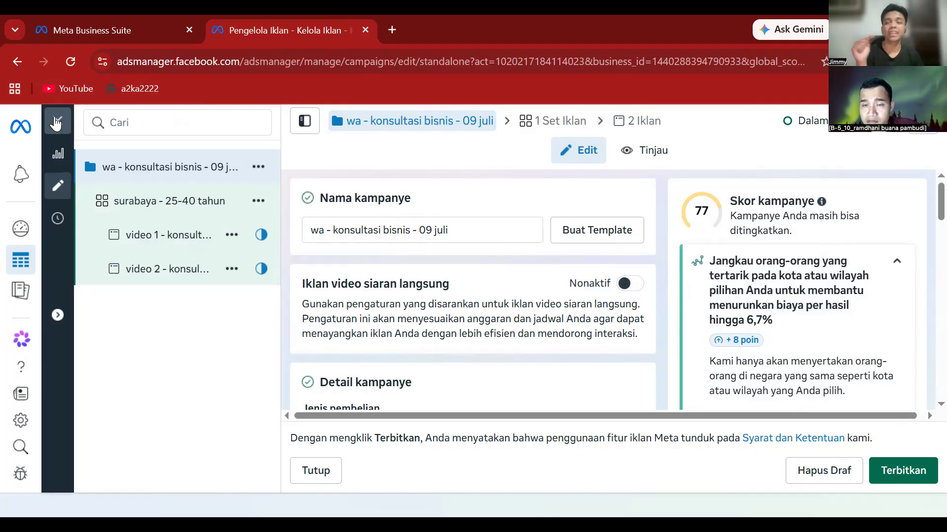
left_click(56, 123)
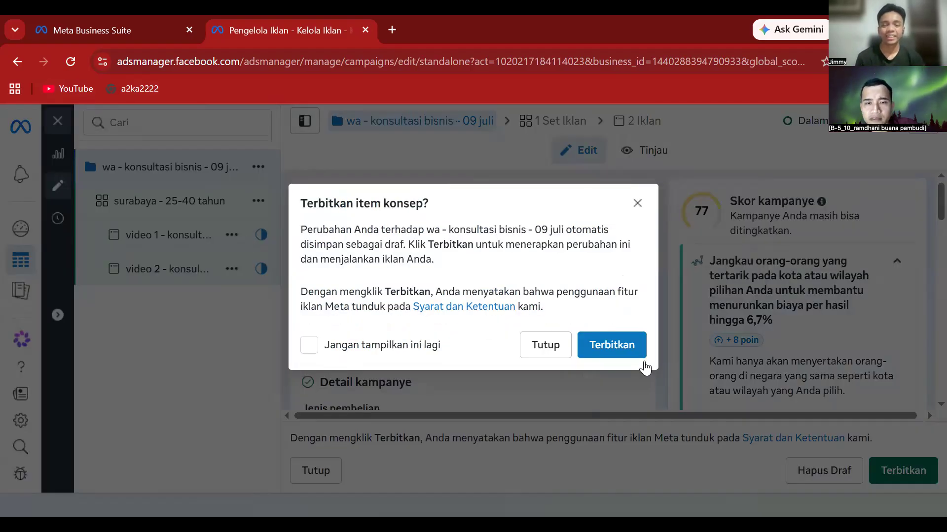
left_click(546, 343)
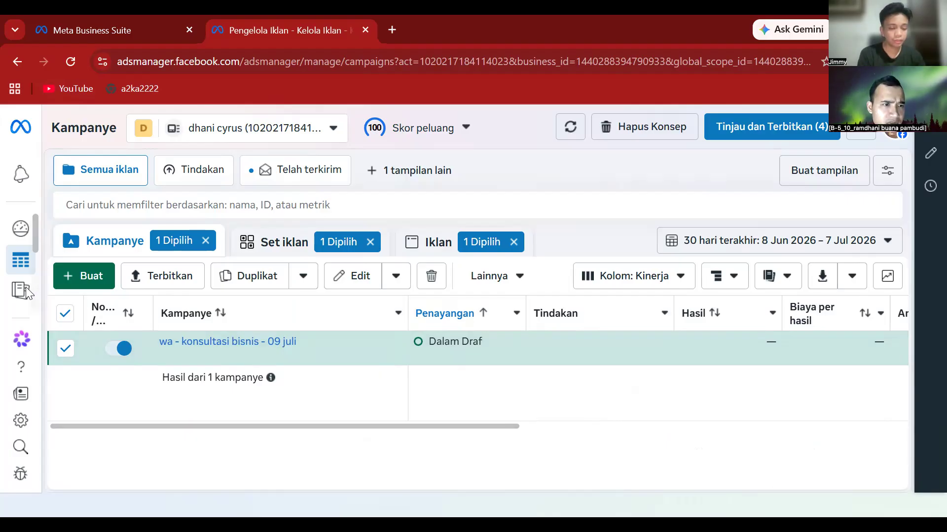
- Go to the ad account's Tagihan & pembayaran page from the left navigation rail
mouse_move(5, 316)
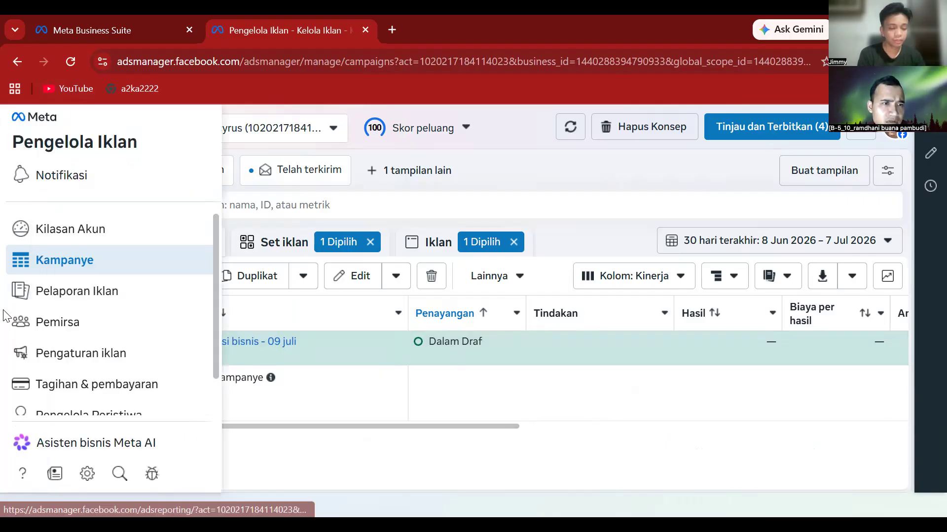
left_click(66, 390)
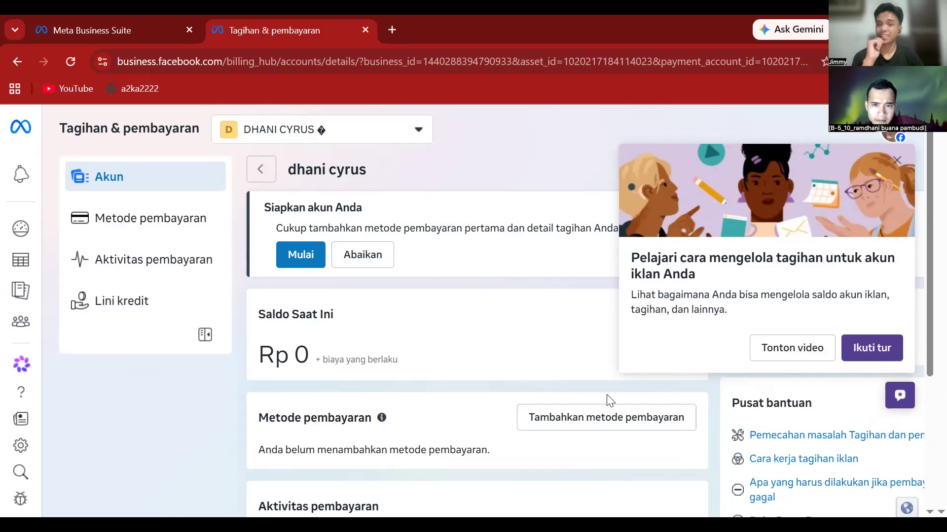
- Start adding a payment method, keeping Indonesia, Rupiah IDR and Jakarta time
scroll(607, 394, "down", 2)
scroll(592, 415, "up", 2)
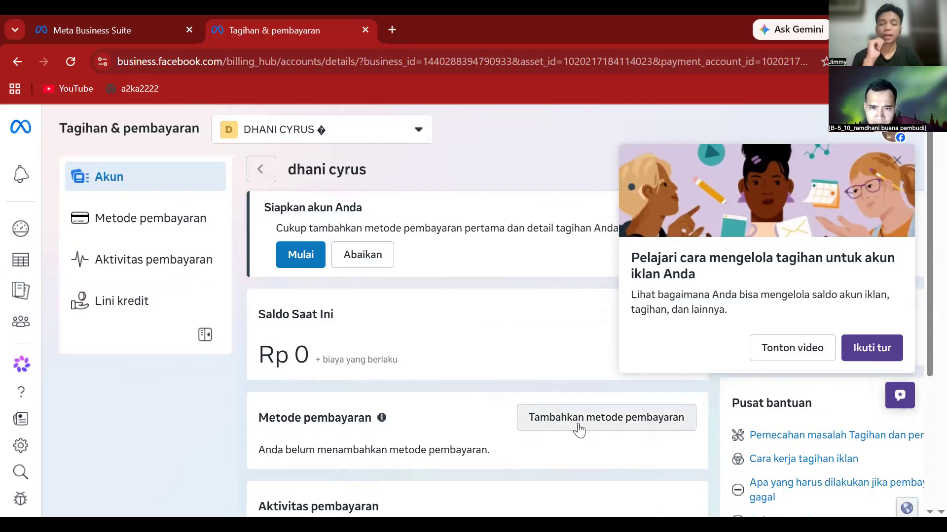
left_click(554, 417)
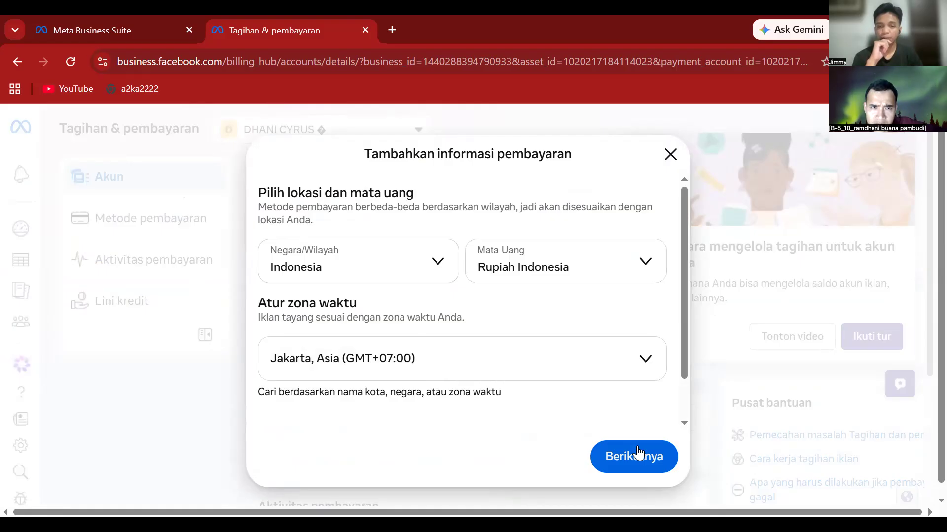
left_click(653, 460)
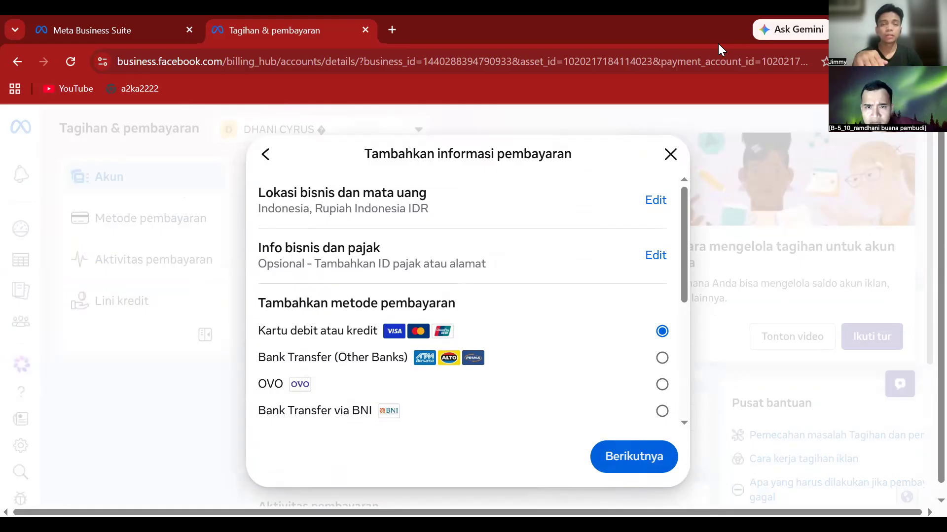
scroll(568, 316, "down", 3)
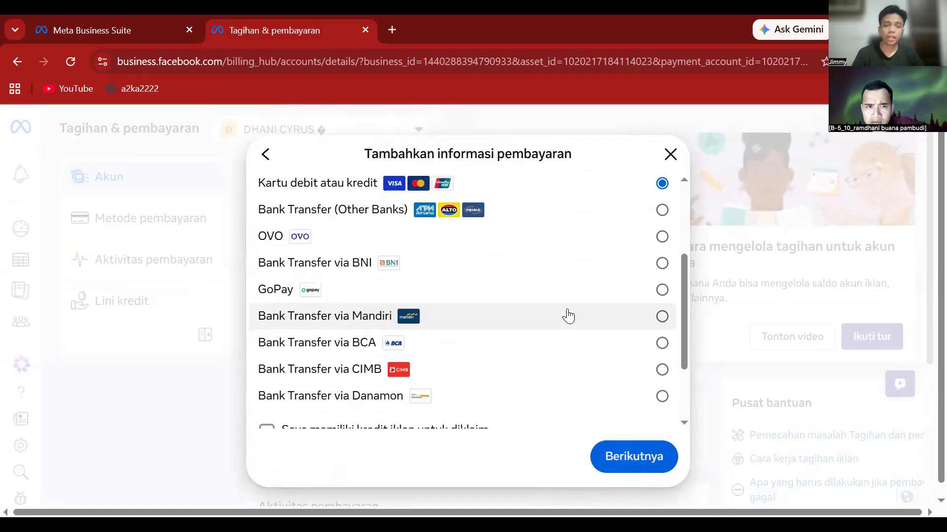
scroll(568, 318, "down", 2)
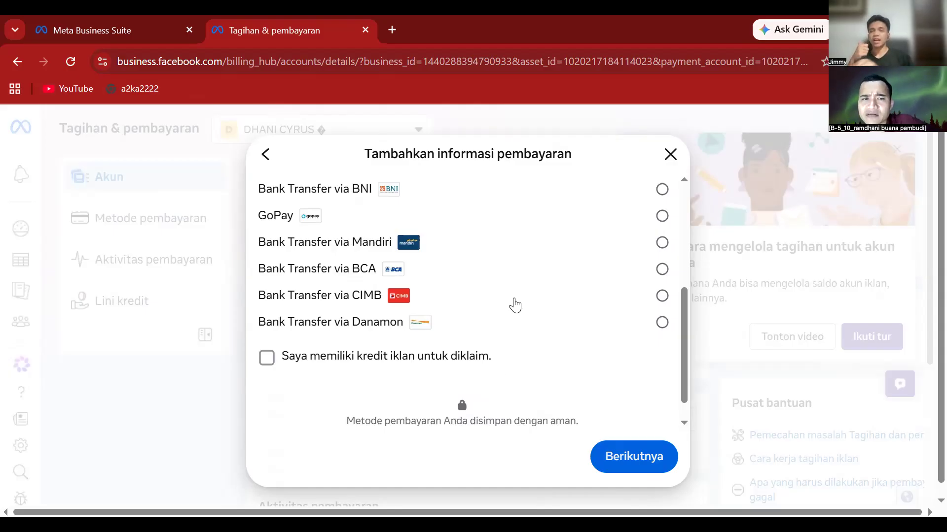
scroll(510, 312, "up", 2)
scroll(503, 318, "up", 2)
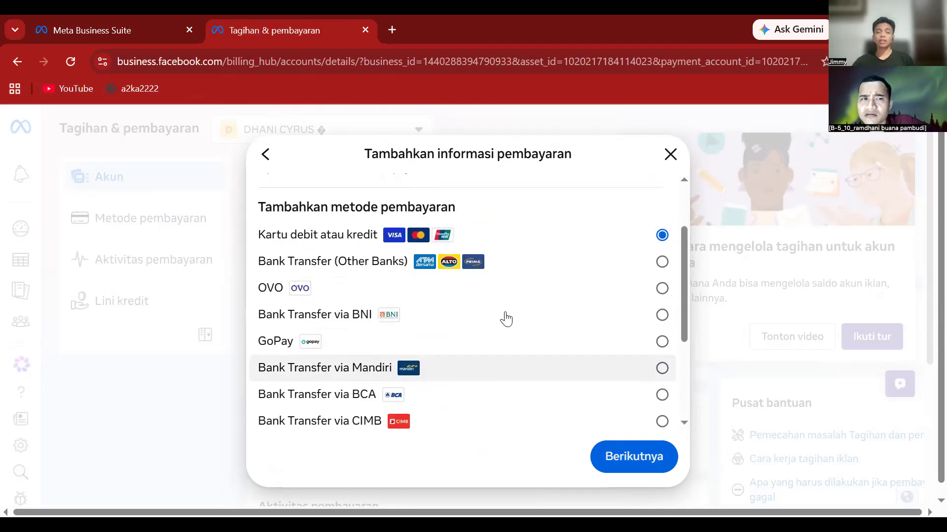
scroll(506, 321, "down", 1)
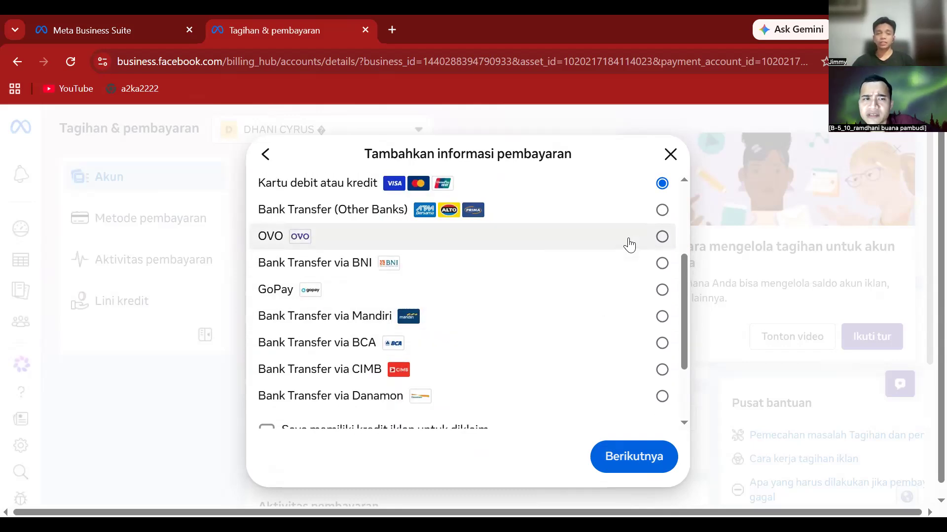
scroll(649, 296, "up", 3)
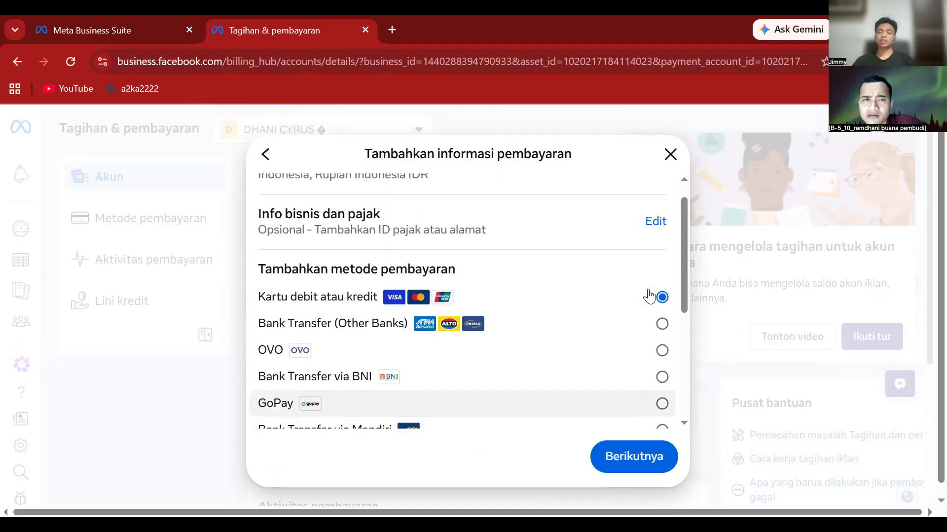
scroll(612, 335, "down", 5)
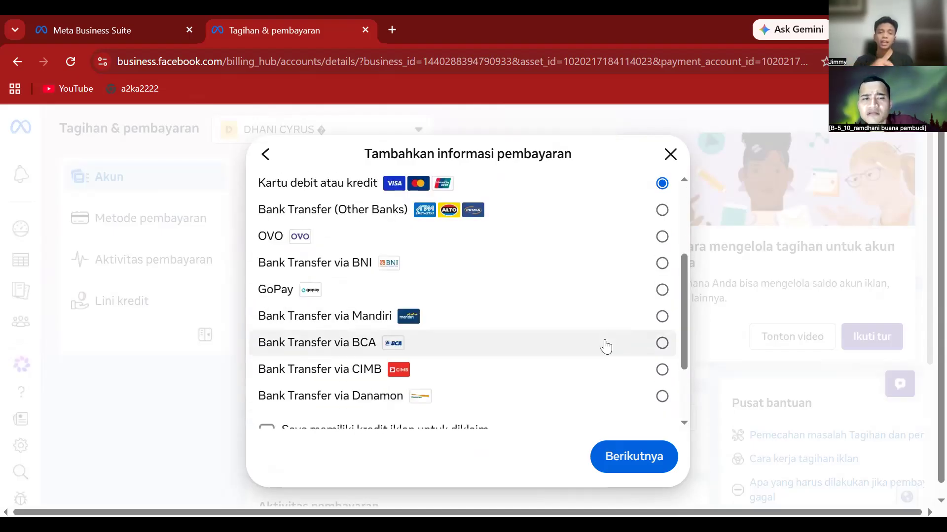
scroll(605, 345, "up", 3)
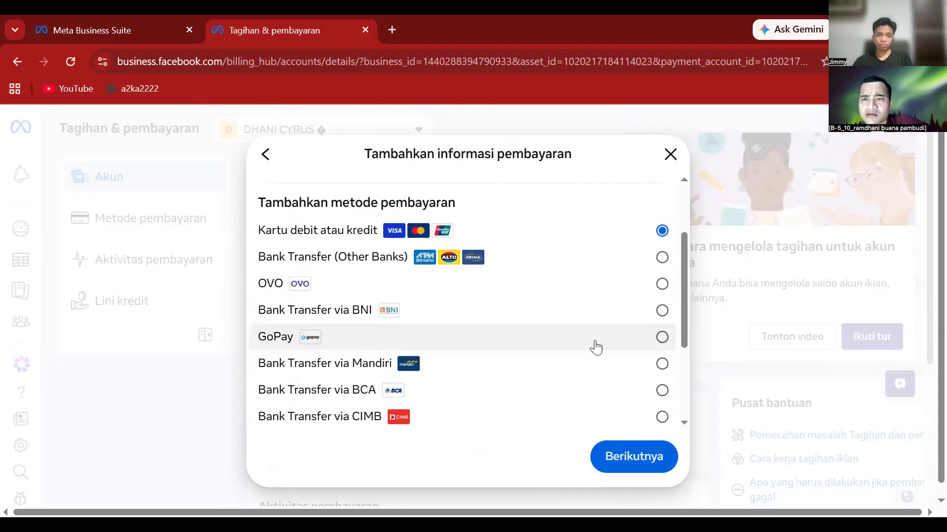
scroll(585, 349, "up", 2)
scroll(576, 360, "down", 2)
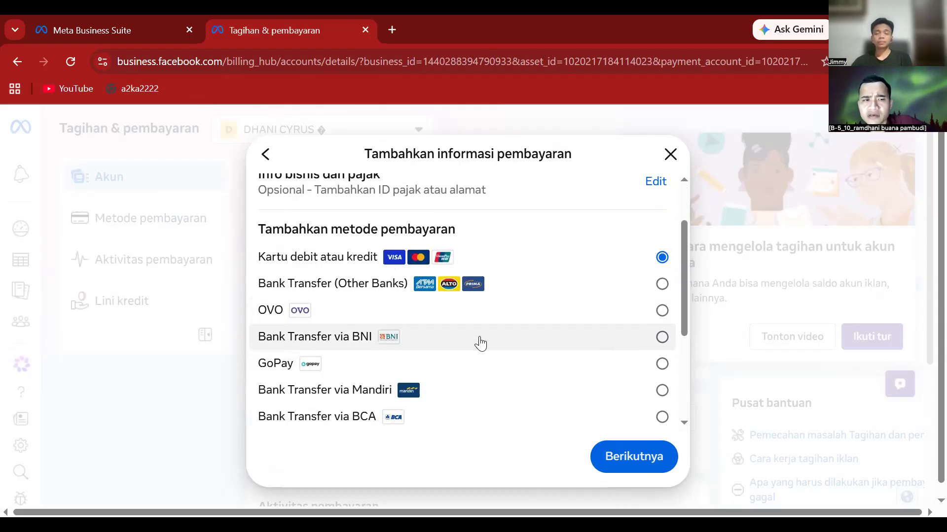
scroll(492, 321, "down", 2)
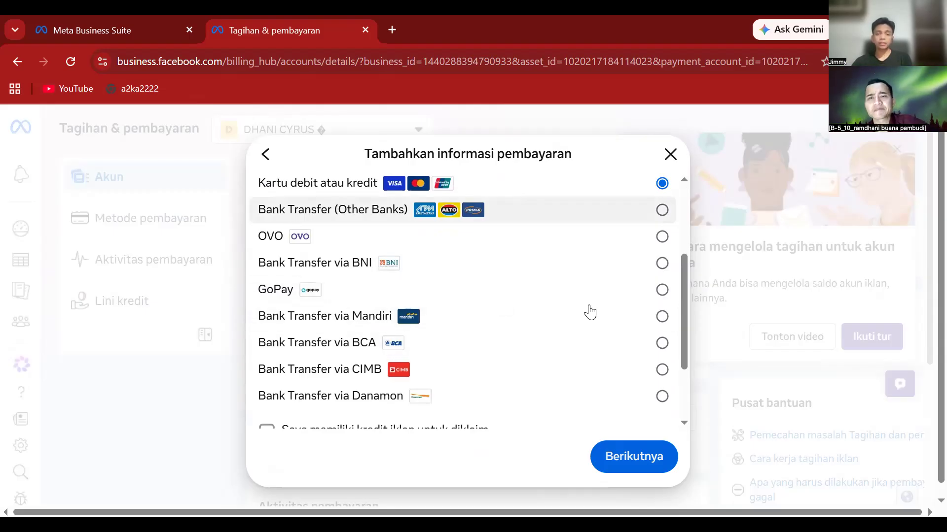
scroll(590, 312, "down", 3)
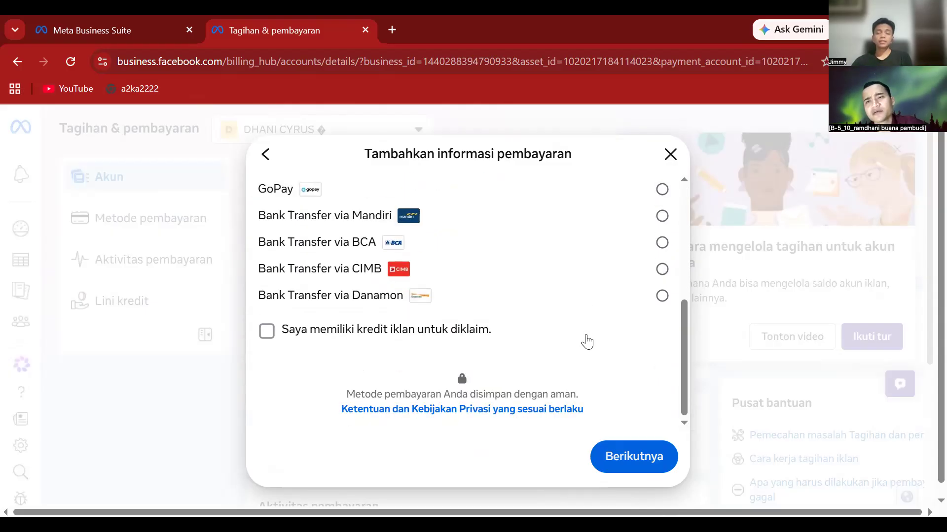
- Close the payment dialog without adding a method and return to the Kampanye list
left_click(670, 155)
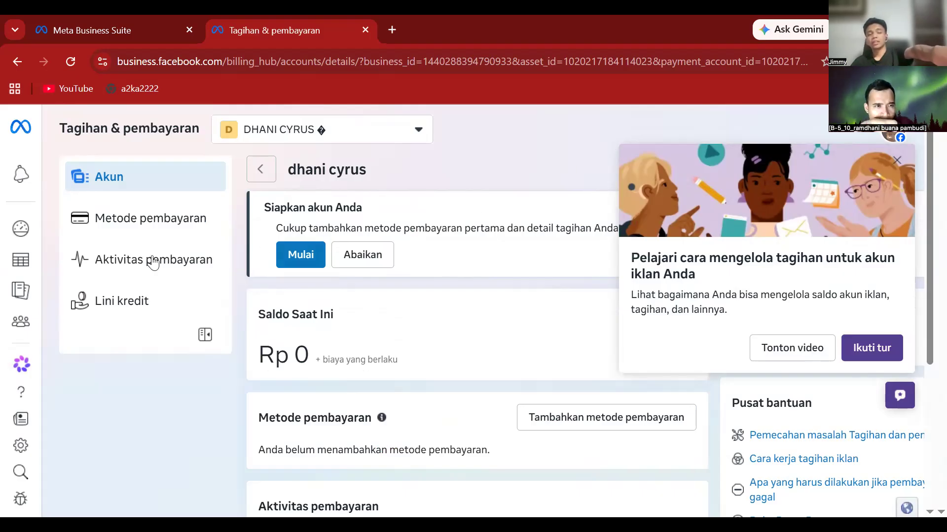
left_click(27, 268)
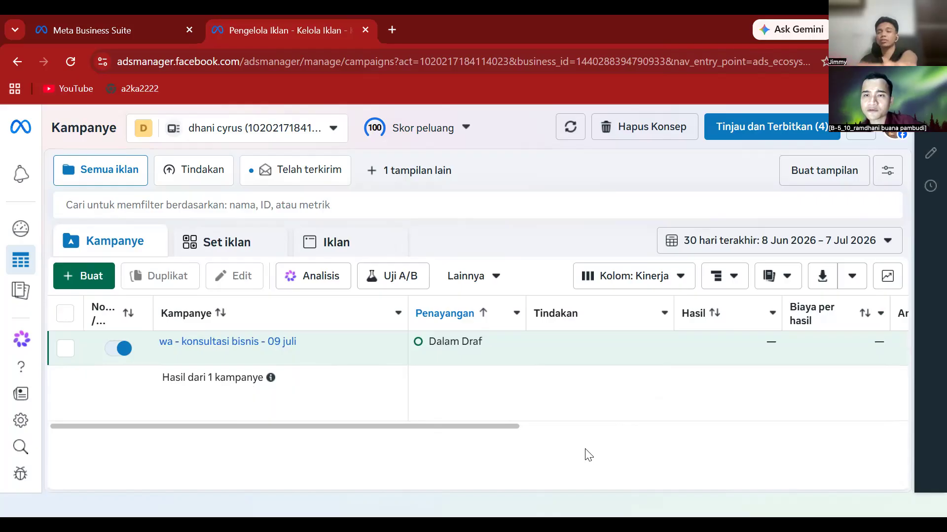
- Sort the campaigns table by the Hasil column
left_click(699, 321)
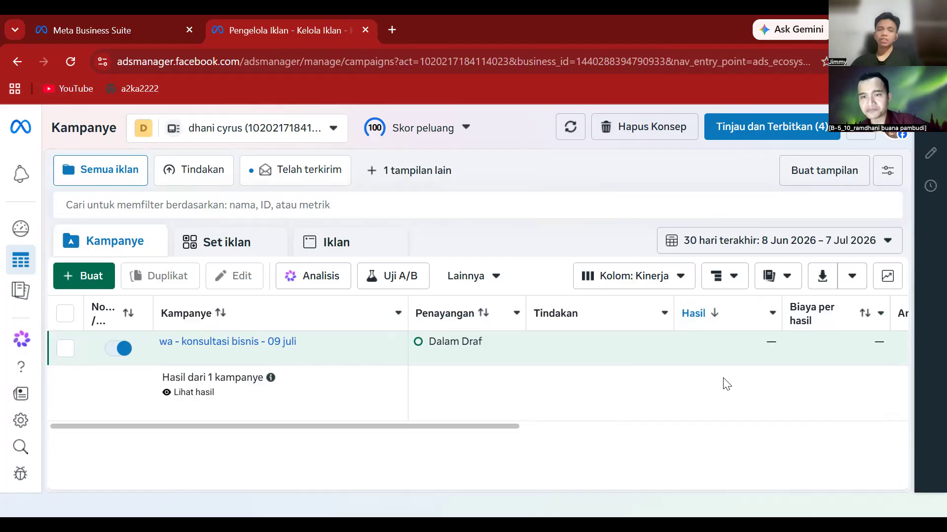
mouse_move(743, 341)
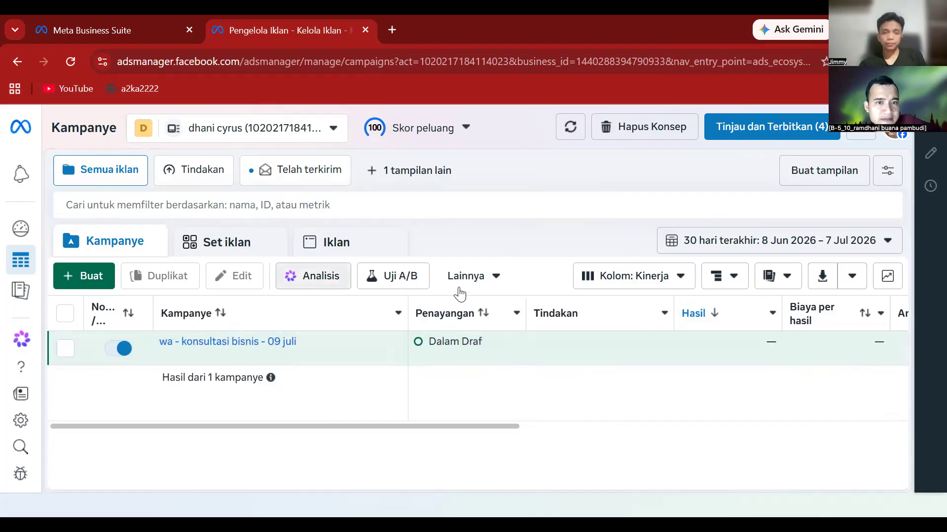
- Open the Atur Kolom dialog via Sesuaikan kolom in the Kolom: Kinerja dropdown
left_click(668, 287)
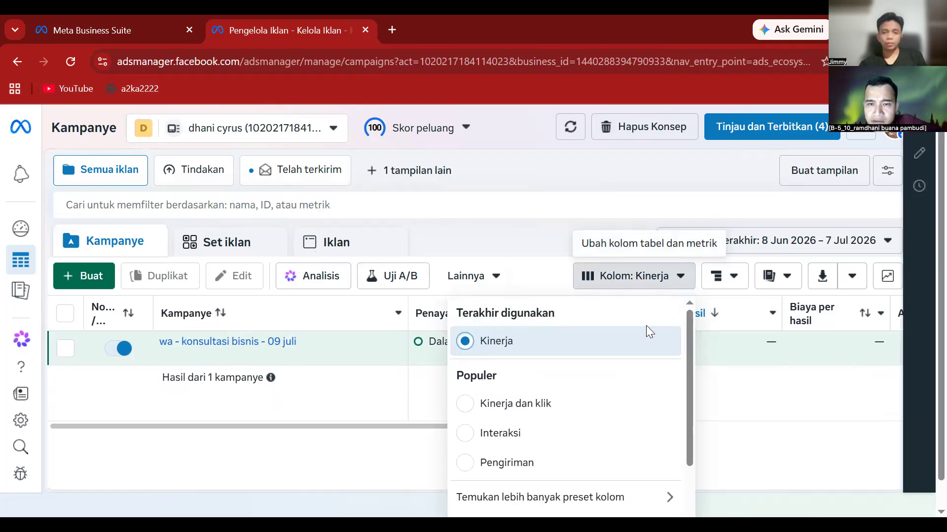
scroll(636, 357, "down", 2)
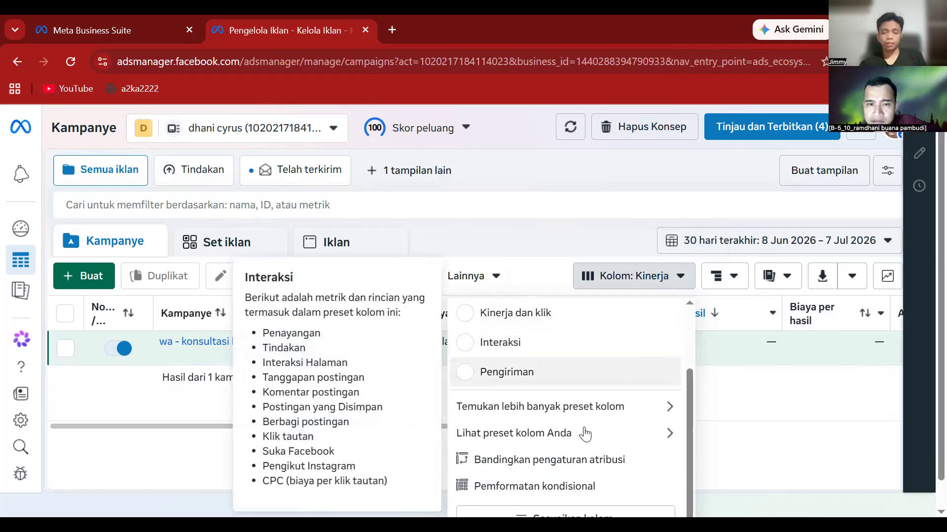
scroll(587, 419, "down", 1)
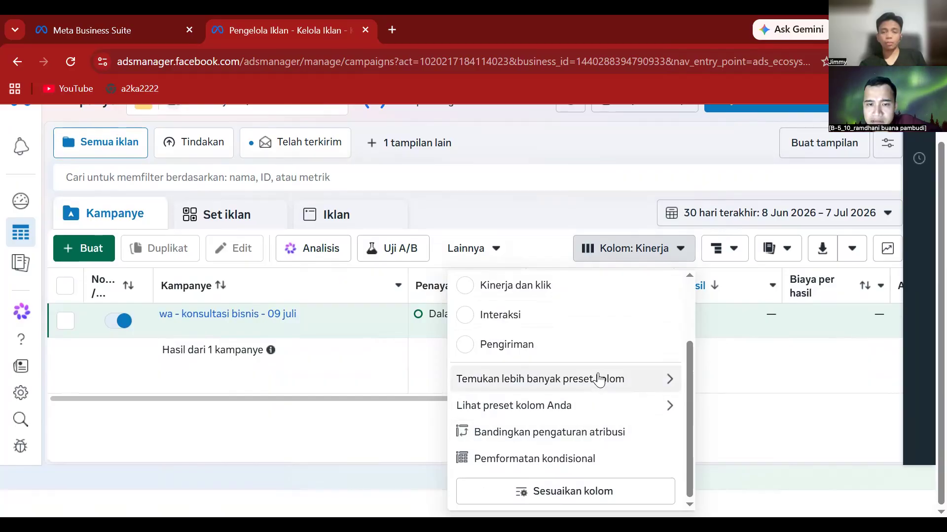
left_click(599, 488)
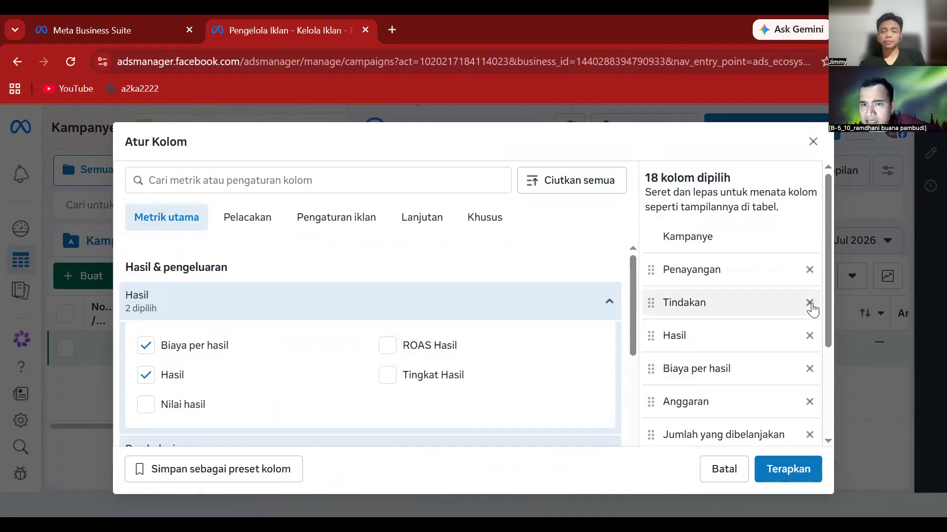
- Remove all 16 other selected columns, keeping only Kampanye and Penayangan
left_click(810, 303)
left_click(810, 303)
left_click(810, 303)
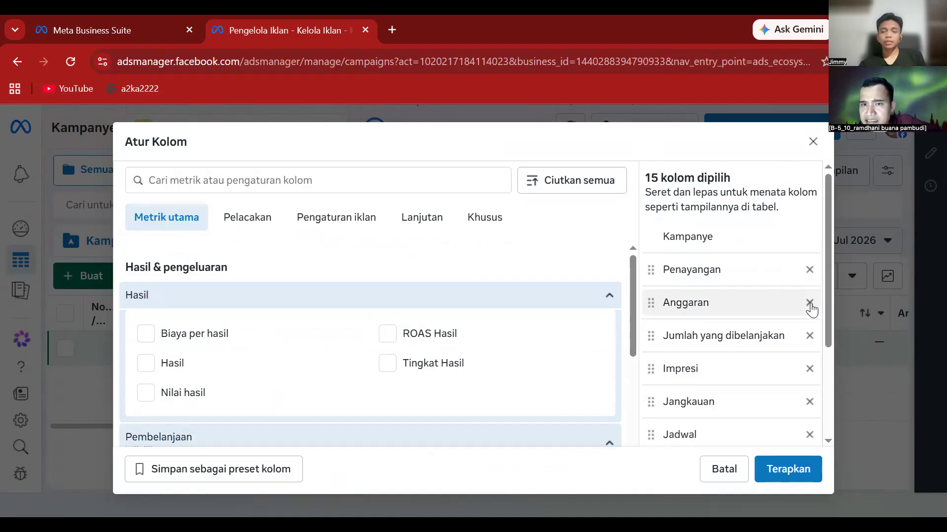
left_click(809, 302)
left_click(809, 303)
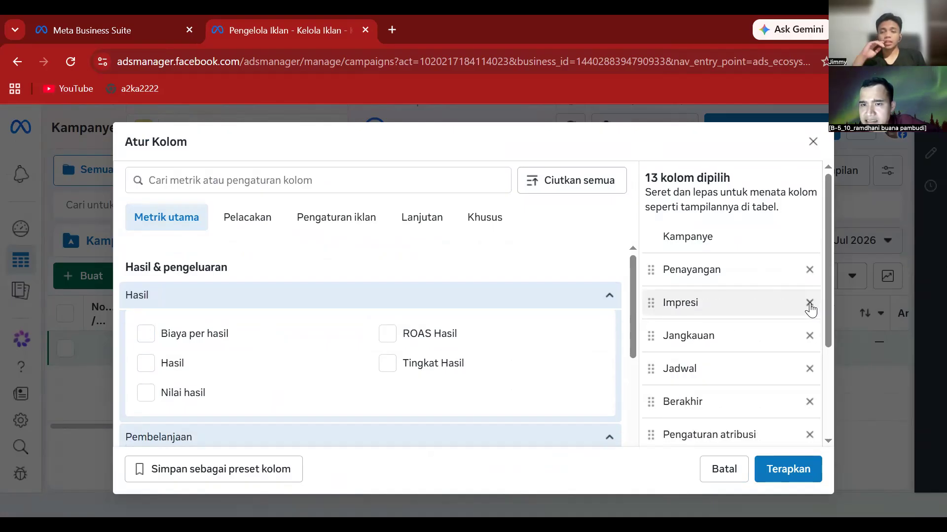
left_click(810, 303)
left_click(809, 303)
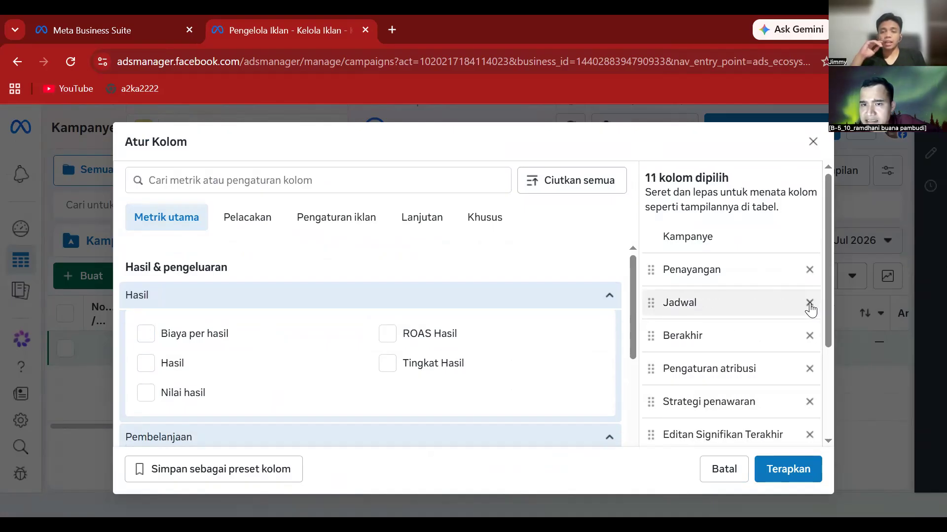
left_click(809, 303)
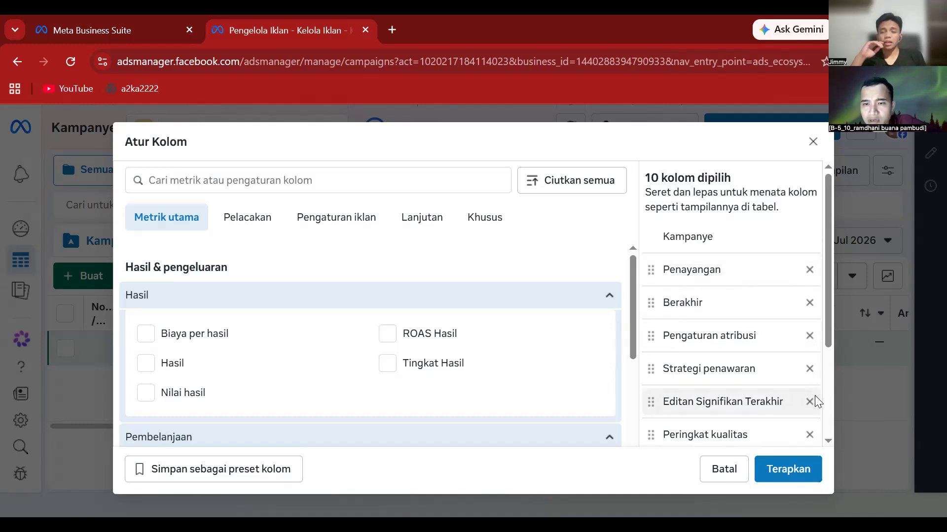
left_click(810, 336)
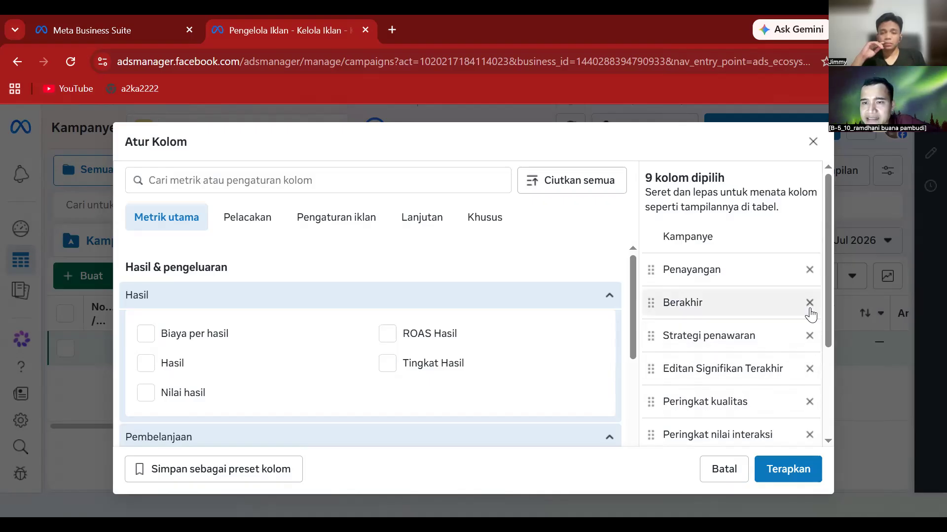
left_click(810, 303)
left_click(809, 303)
left_click(810, 303)
left_click(810, 302)
left_click(809, 303)
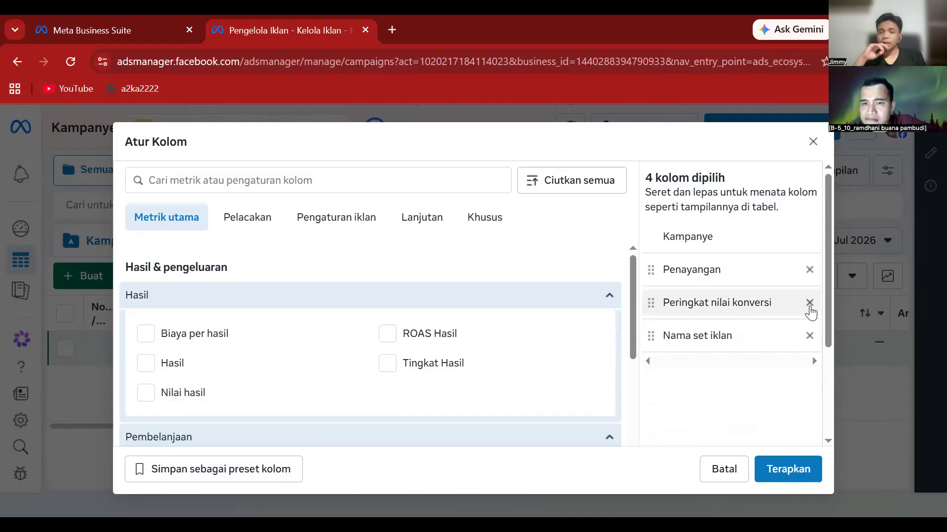
left_click(810, 303)
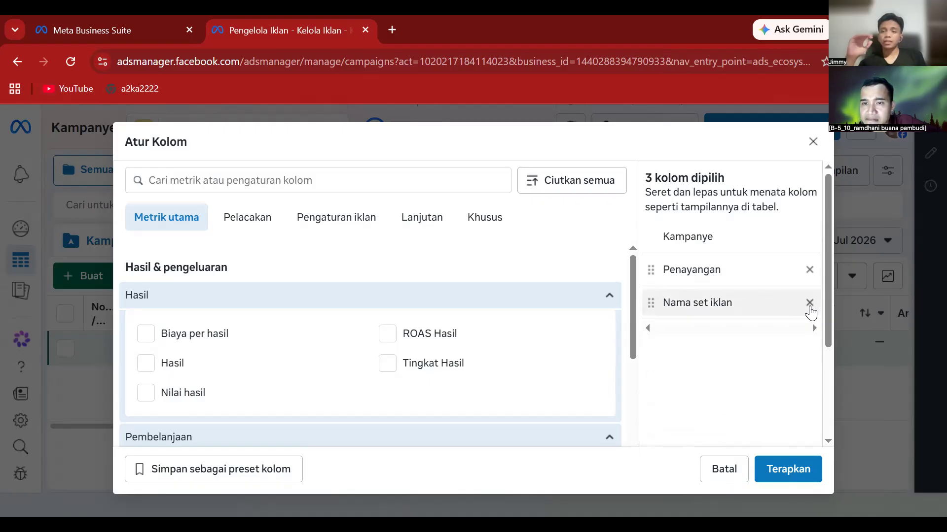
left_click(810, 303)
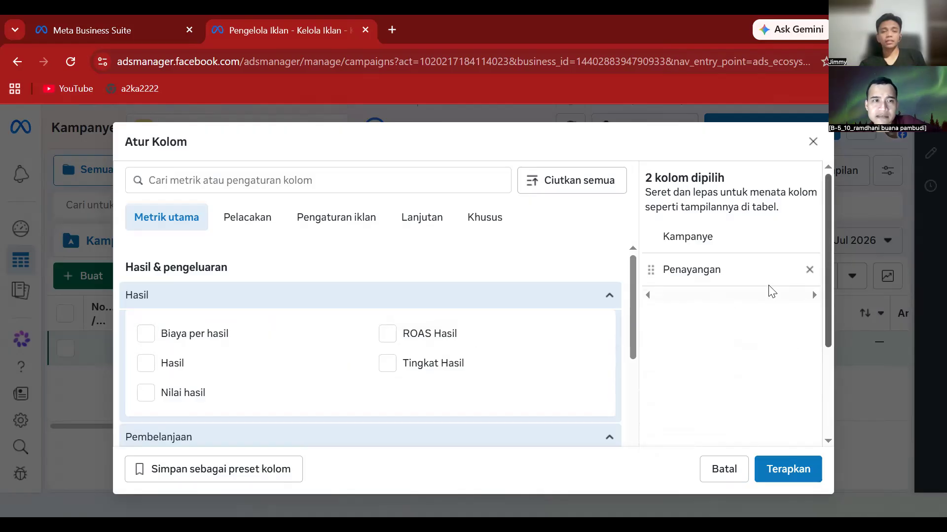
left_click(294, 180)
- Search for and add the Jadwal iklan, Anggaran and Jumlah yang dibelanjakan columns
type("j")
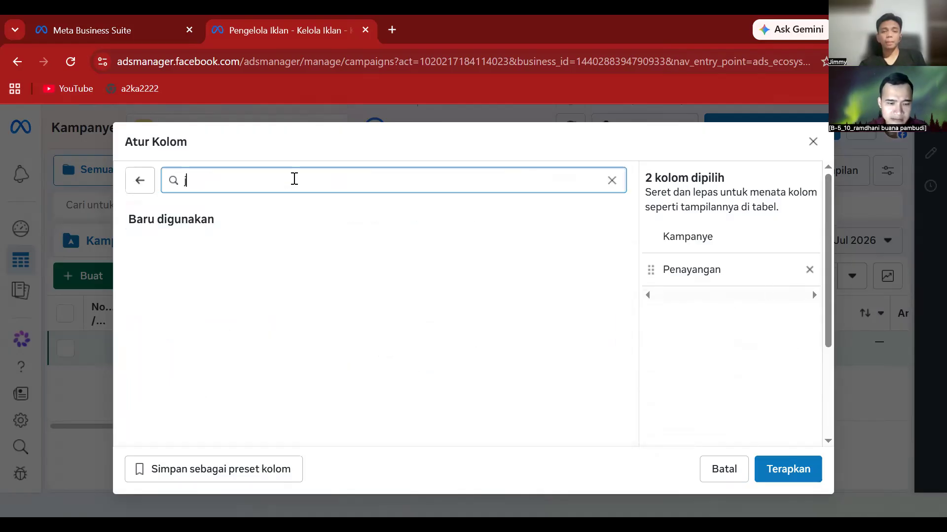
type("adwal")
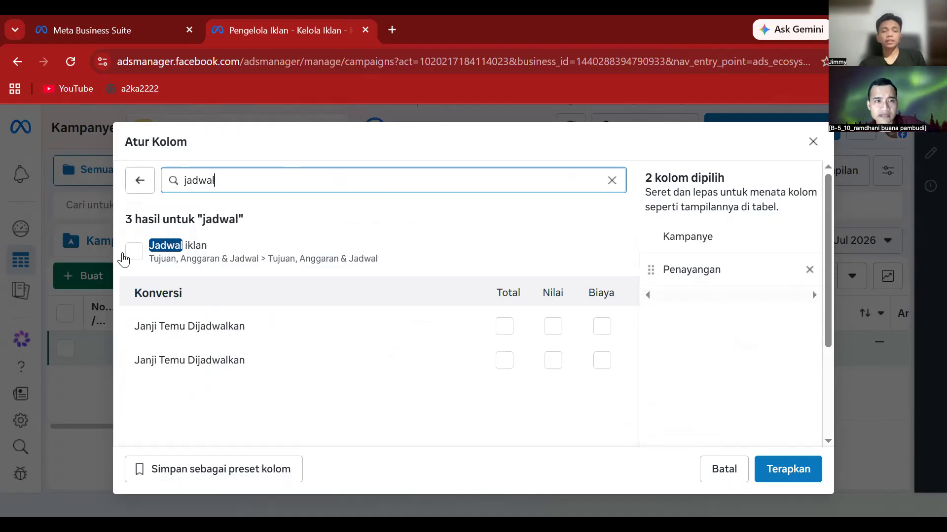
left_click(132, 256)
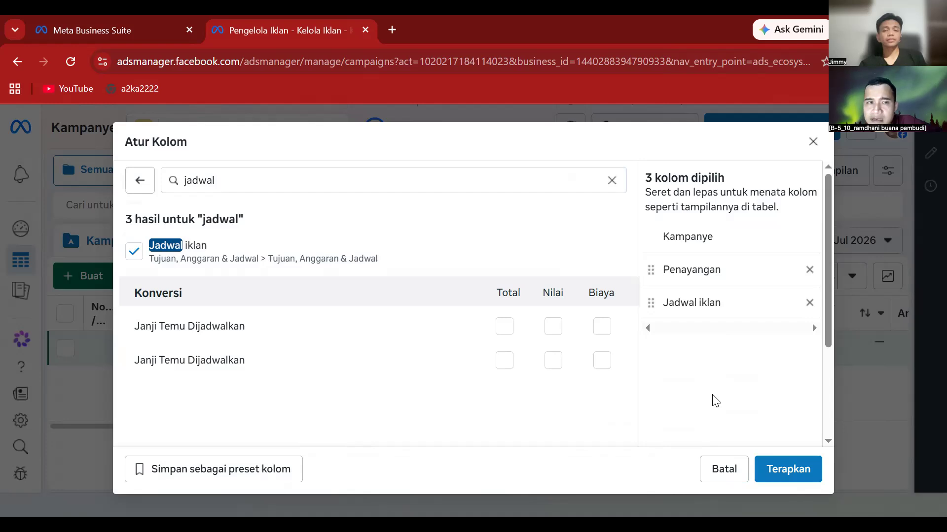
left_click(221, 180)
key("BackSpace")
key("BackSpace")
key("BackSpace")
key("BackSpace")
key("BackSpace")
key("BackSpace")
type("a")
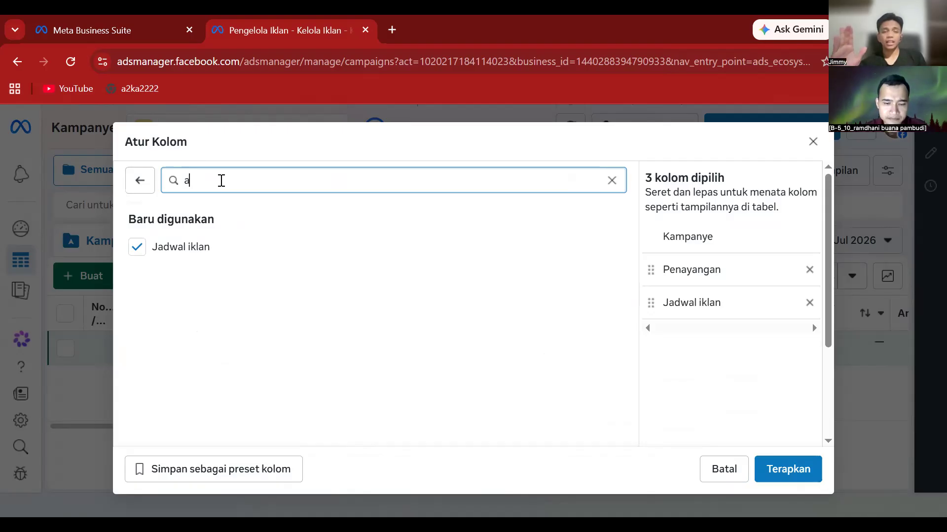
type("ggara")
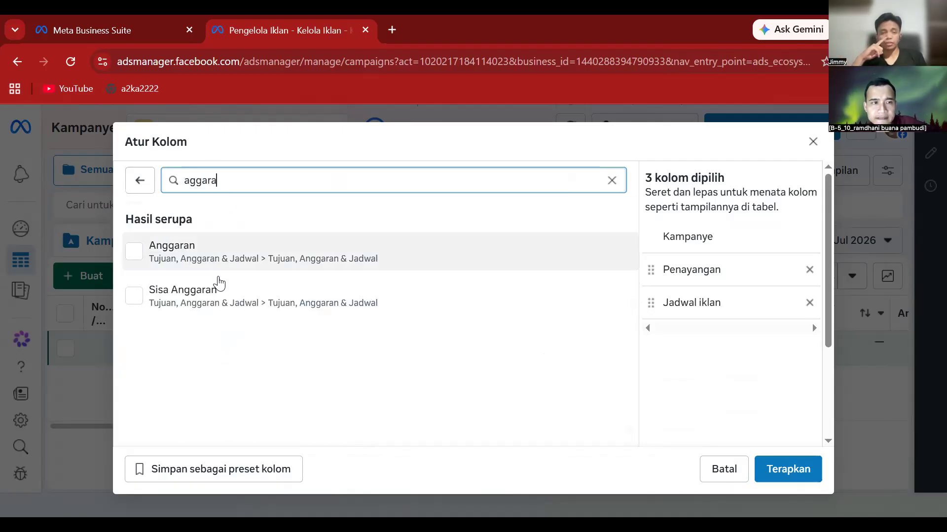
left_click(134, 253)
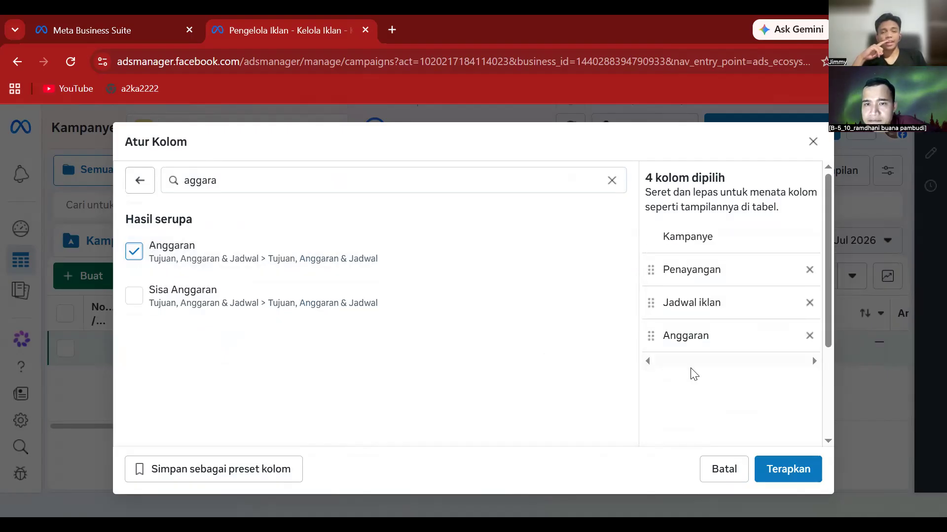
left_click(338, 180)
key("BackSpace")
key("BackSpace")
key("BackSpace")
key("BackSpace")
key("BackSpace")
key("BackSpace")
type("jum")
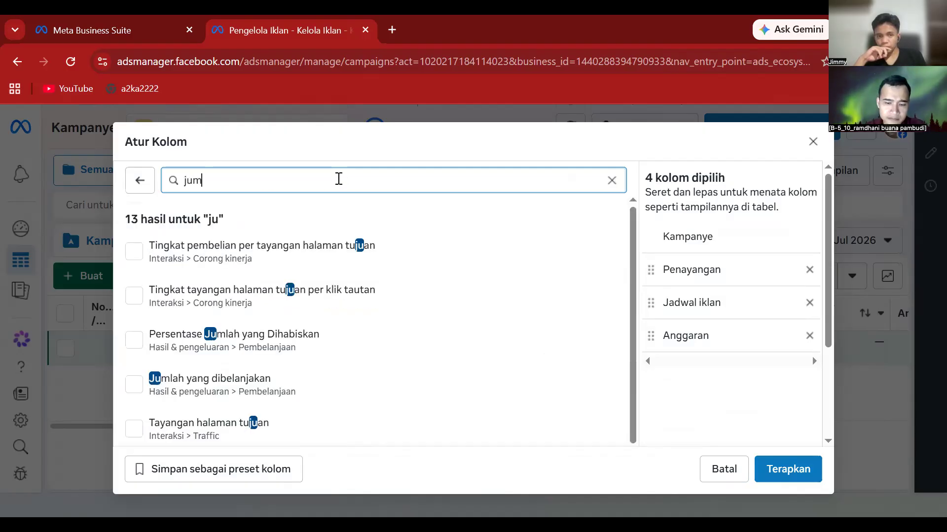
type("lah")
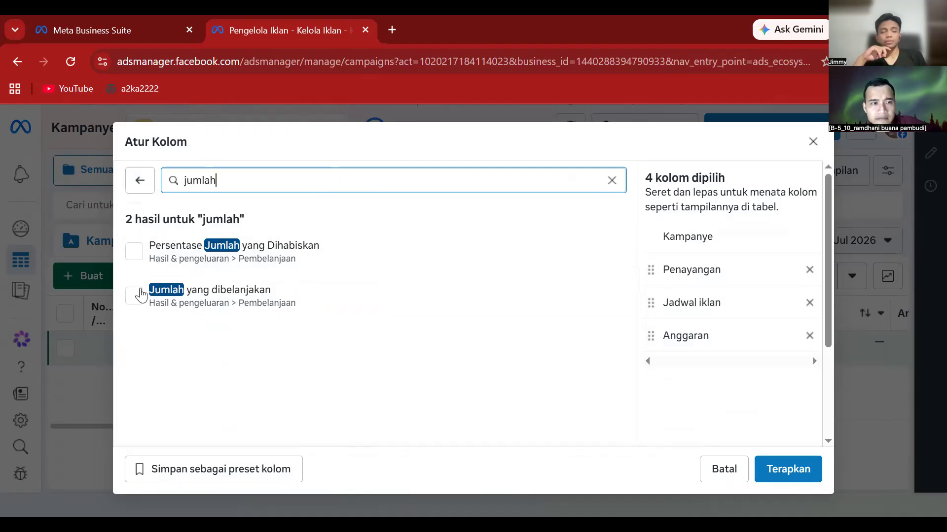
left_click(161, 298)
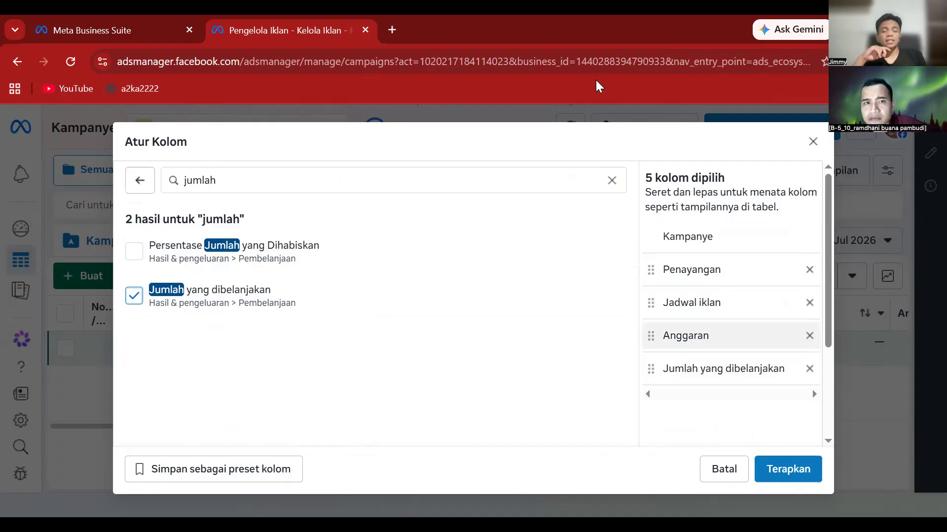
- Search 'hasil' and add the Hasil and Biaya per hasil columns
left_click(378, 181)
key("BackSpace")
key("BackSpace")
key("BackSpace")
key("BackSpace")
key("BackSpace")
key("BackSpace")
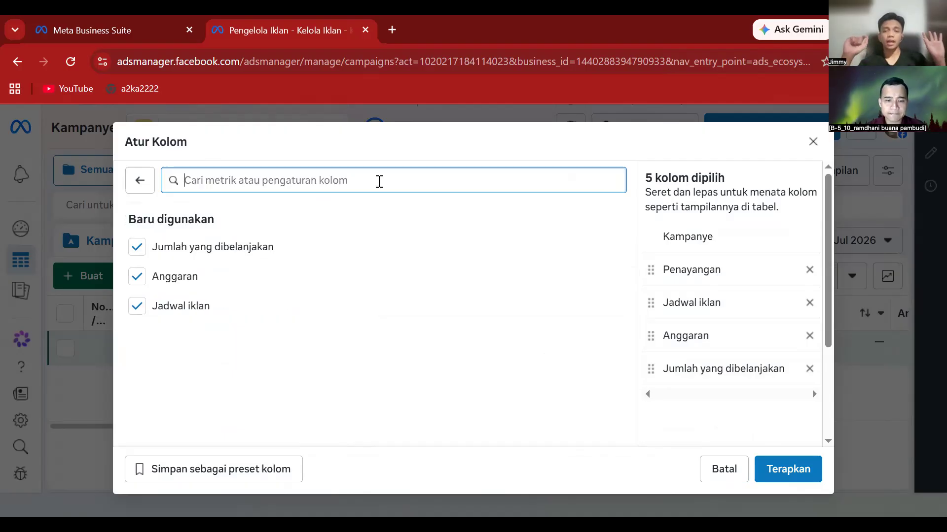
type("hasil")
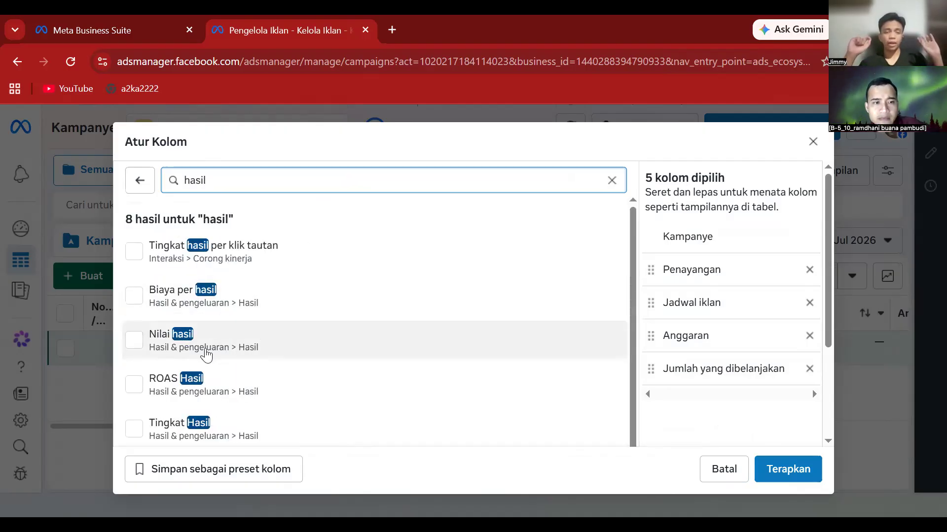
mouse_move(203, 359)
scroll(183, 394, "down", 1)
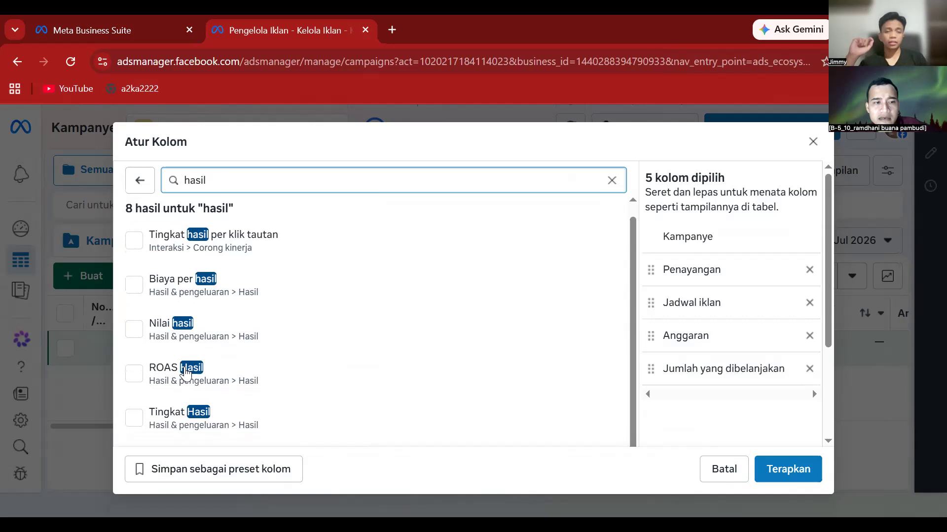
scroll(183, 408, "down", 1)
left_click(135, 390)
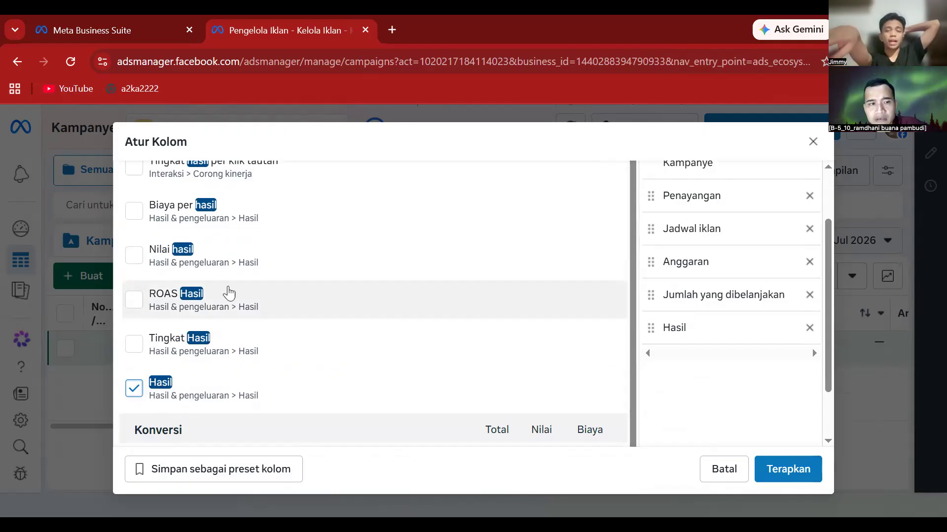
mouse_move(141, 307)
scroll(139, 241, "up", 1)
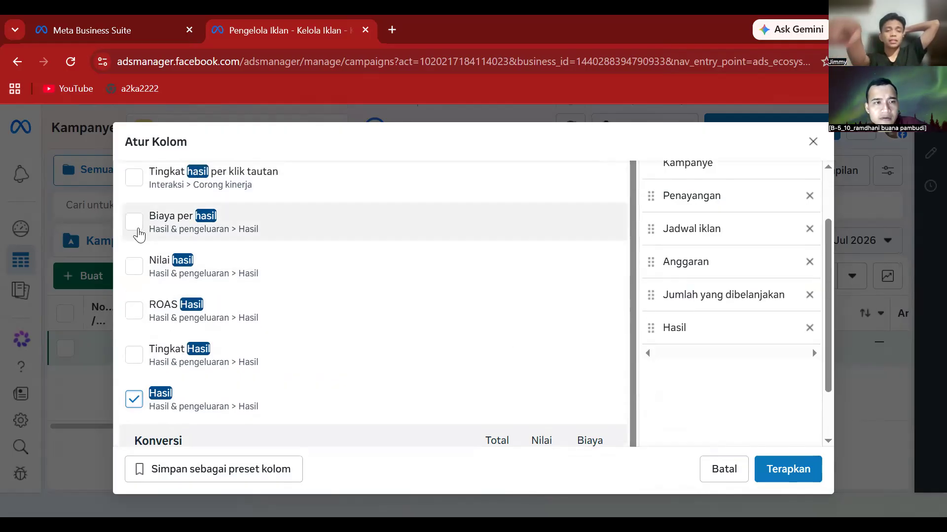
left_click(134, 225)
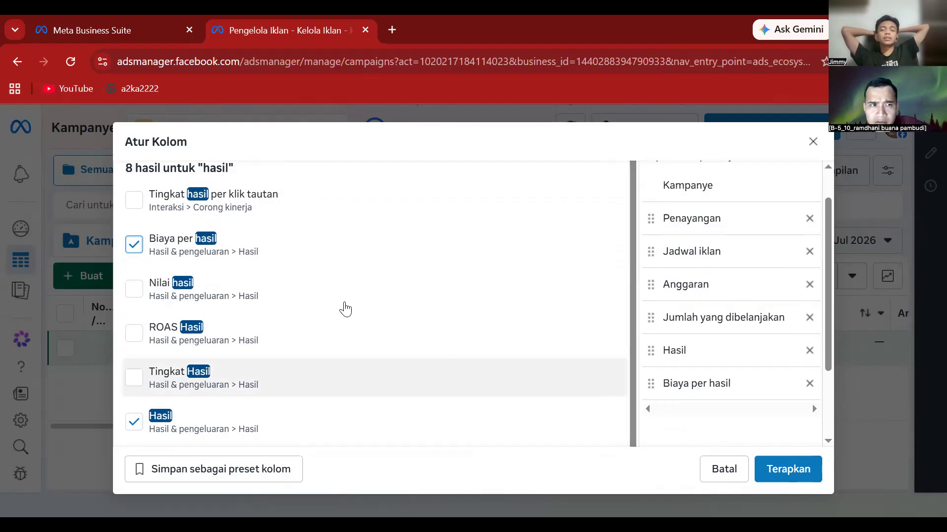
scroll(345, 310, "up", 3)
left_click(251, 176)
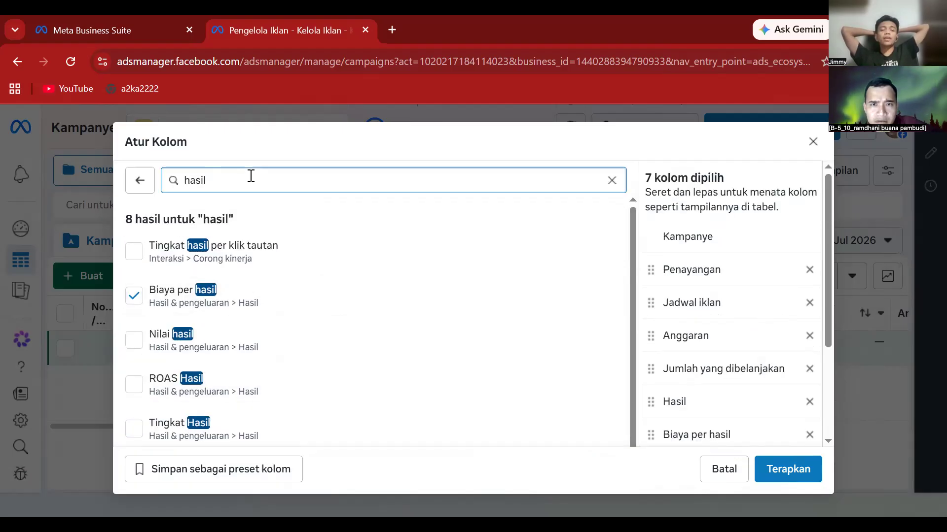
- Search for and add the Jangkauan and Impresi columns
key("BackSpace")
key("BackSpace")
key("BackSpace")
key("BackSpace")
key("BackSpace")
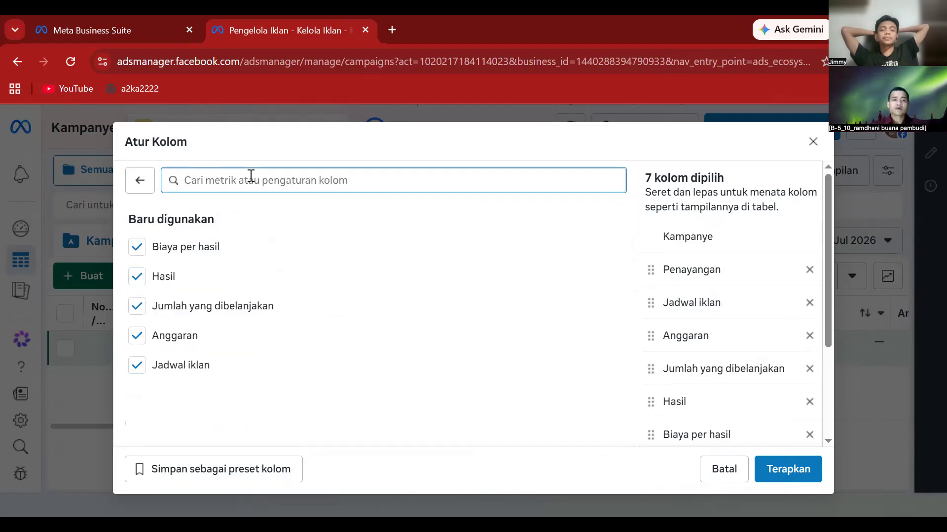
type("jangkauan")
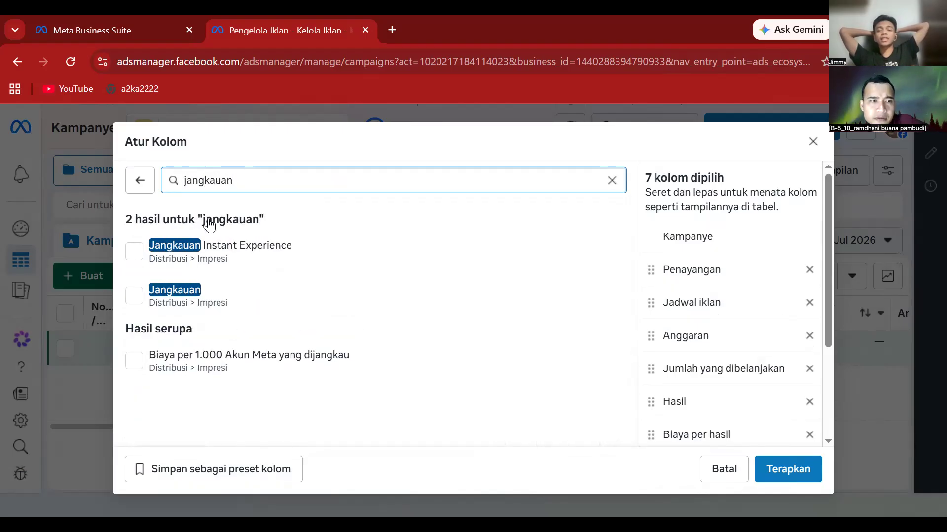
left_click(137, 296)
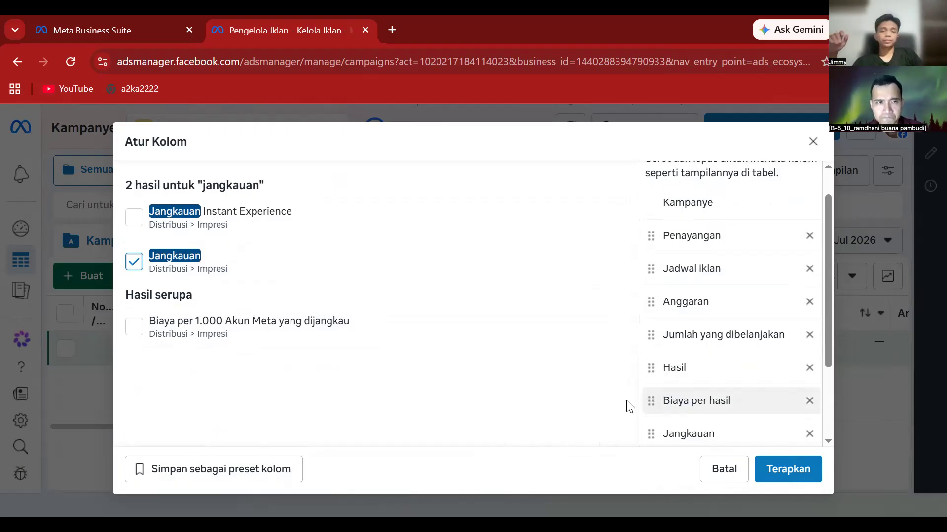
scroll(281, 180, "up", 1)
left_click(261, 178)
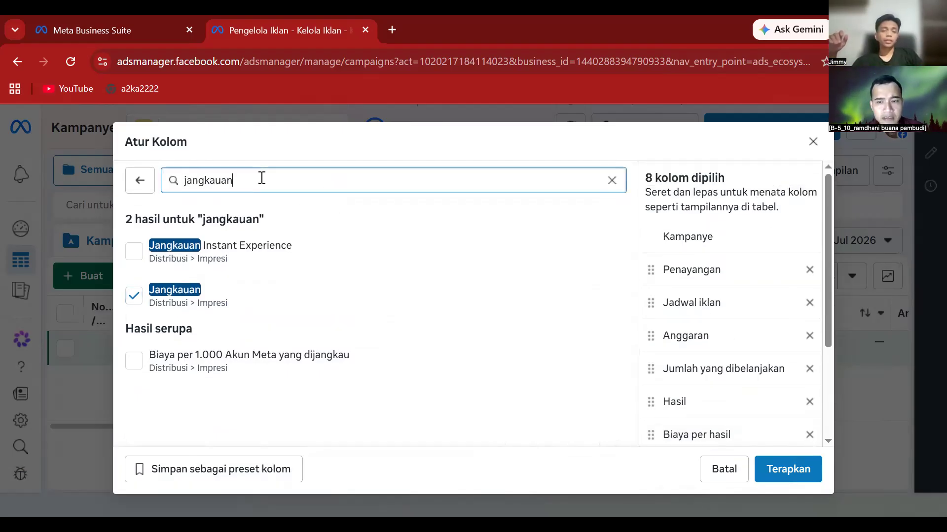
key("BackSpace")
key("BackSpace")
key("BackSpace")
key("BackSpace")
key("BackSpace")
key("BackSpace")
key("BackSpace")
key("BackSpace")
type("j")
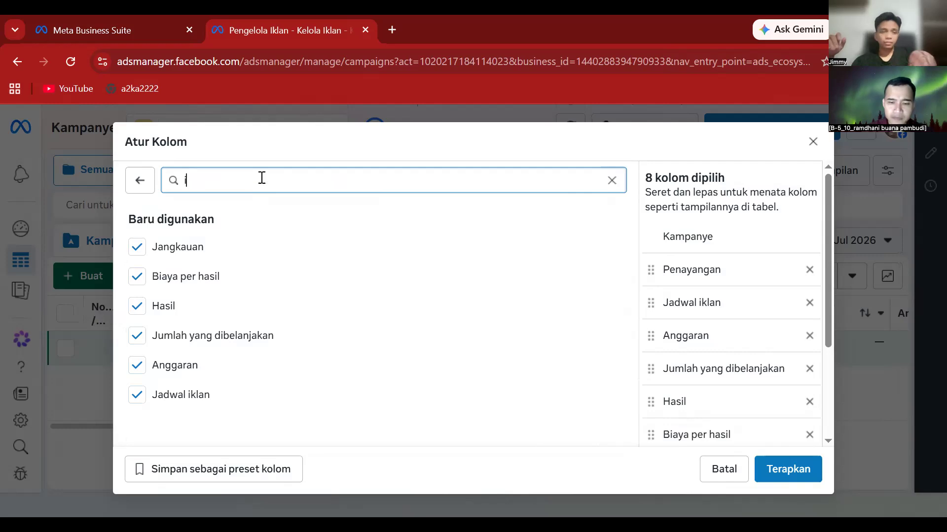
type("mpresi")
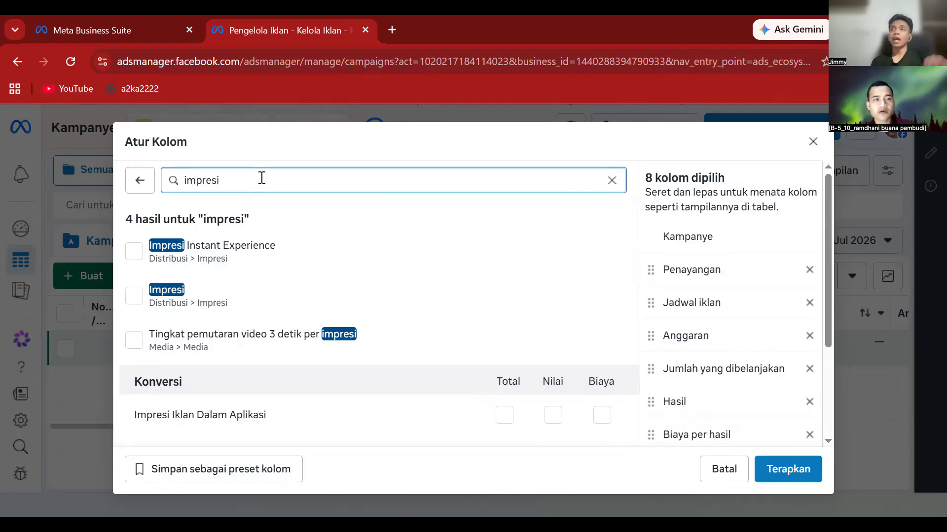
left_click(131, 300)
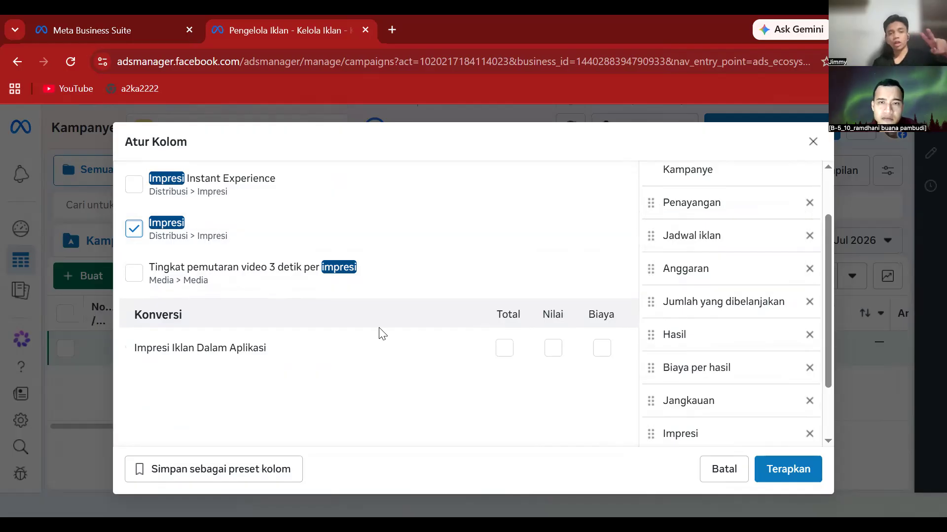
scroll(377, 326, "up", 2)
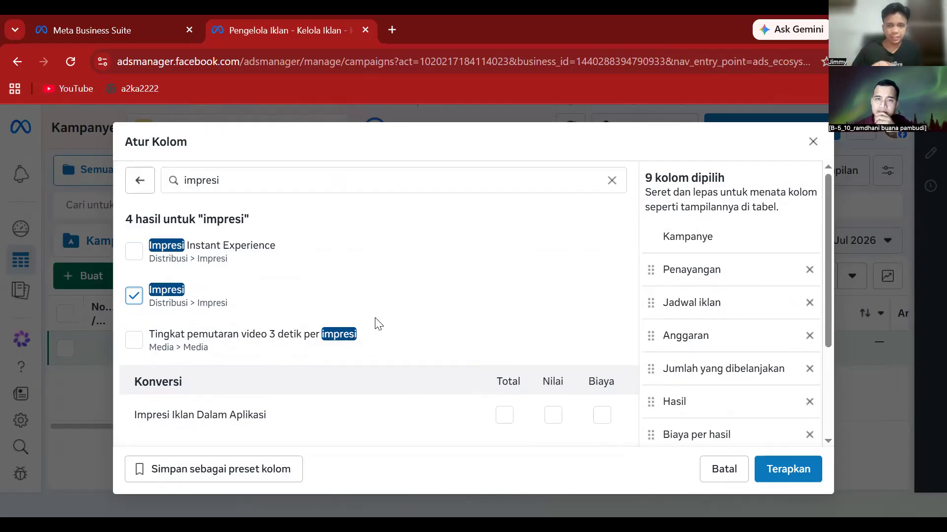
left_click(260, 176)
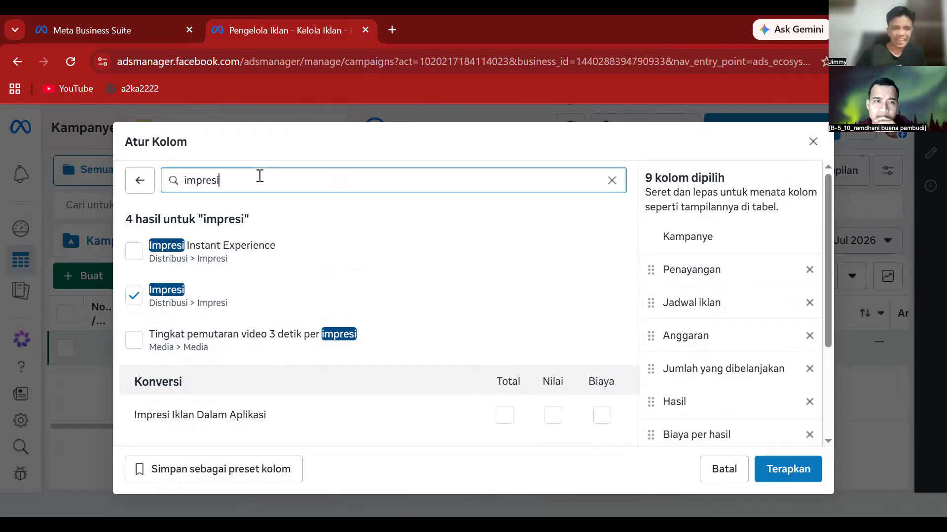
- Add the CTR (rasio klik tayang tautan) and CPM (Biaya Per 1.000 Tayangan) columns
key("BackSpace")
key("BackSpace")
key("BackSpace")
key("BackSpace")
key("BackSpace")
key("BackSpace")
key("BackSpace")
type("c")
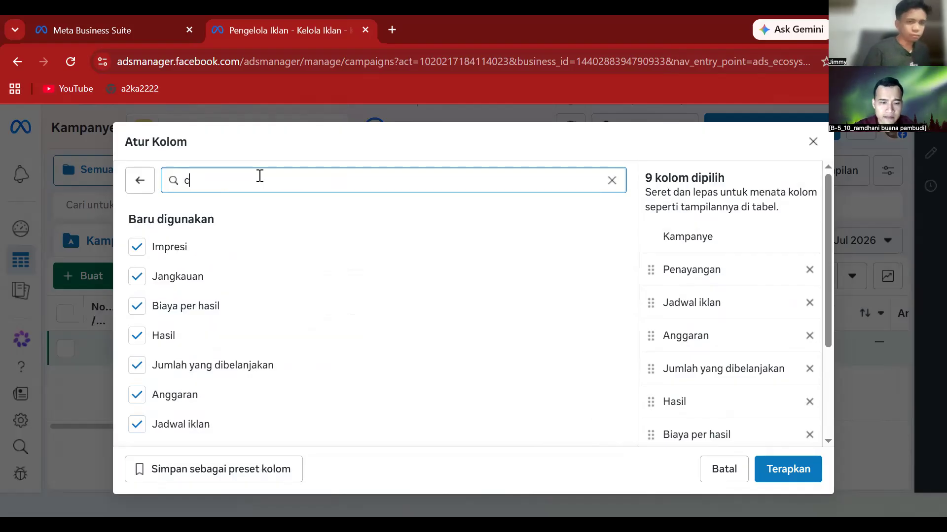
type("tr")
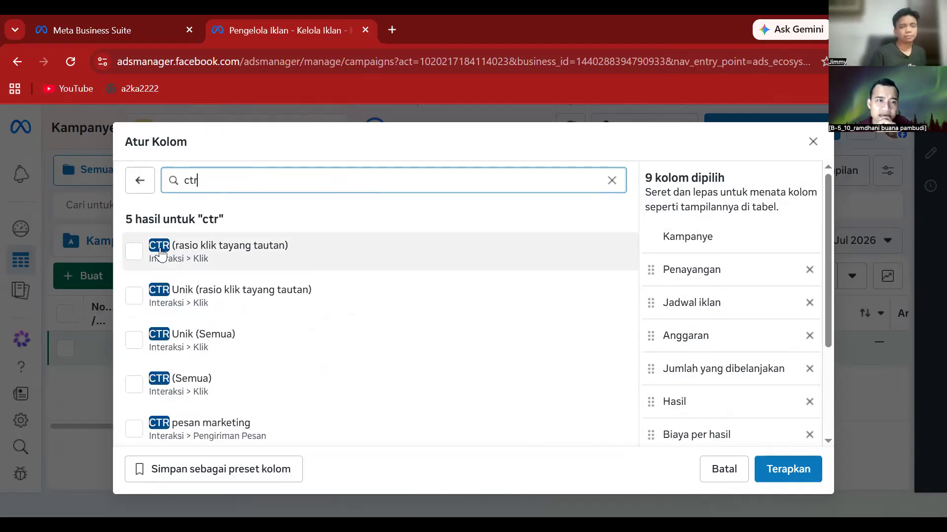
left_click(134, 252)
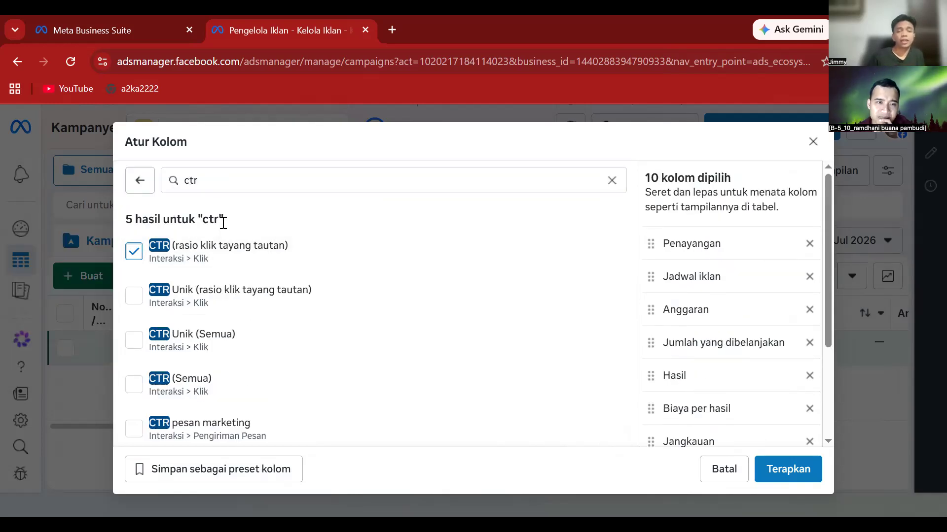
left_click(252, 181)
key("BackSpace")
key("BackSpace")
key("BackSpace")
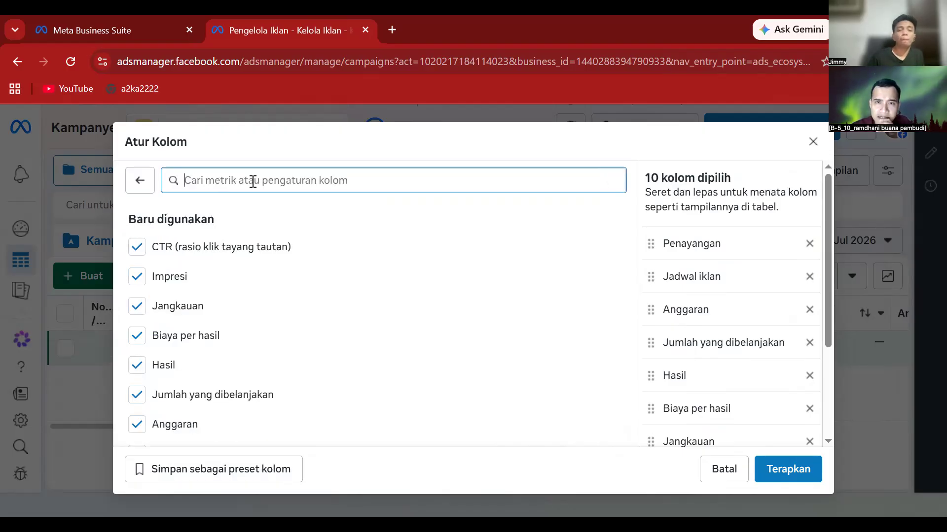
type("cpm")
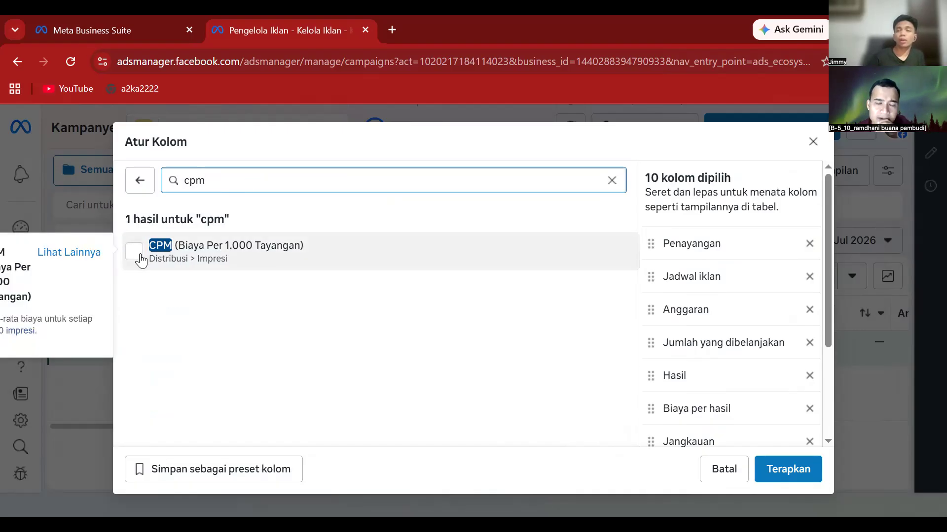
left_click(140, 255)
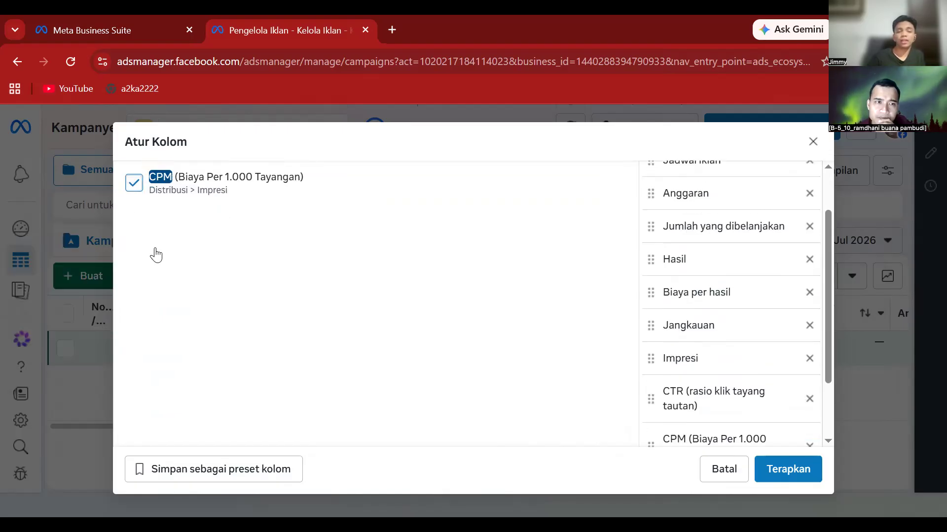
left_click(228, 182)
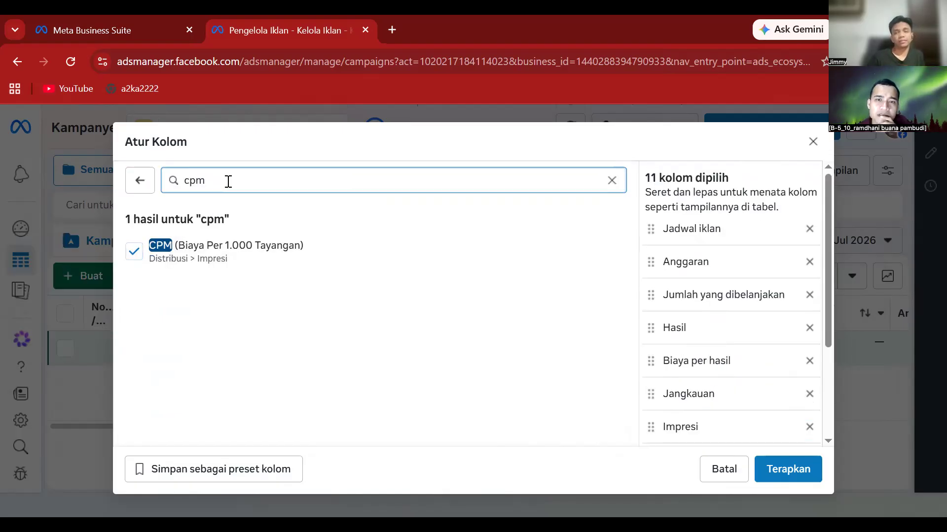
key("BackSpace")
key("BackSpace")
key("BackSpace")
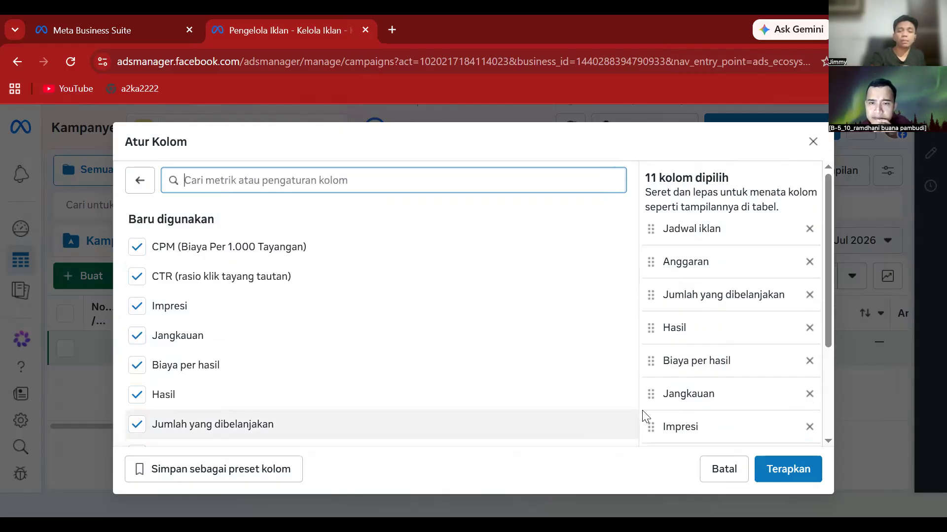
left_click(137, 474)
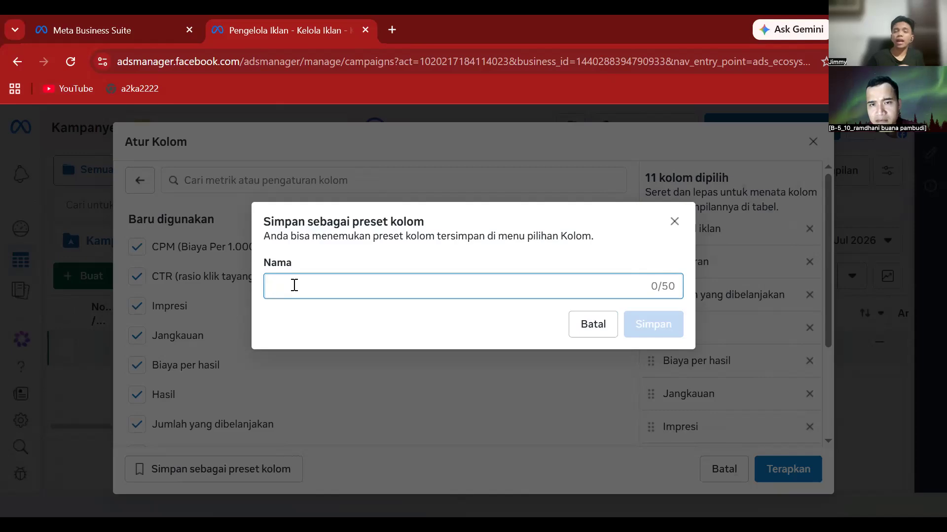
- Save the chosen columns as a column preset named 'funnel wa'
type("funn")
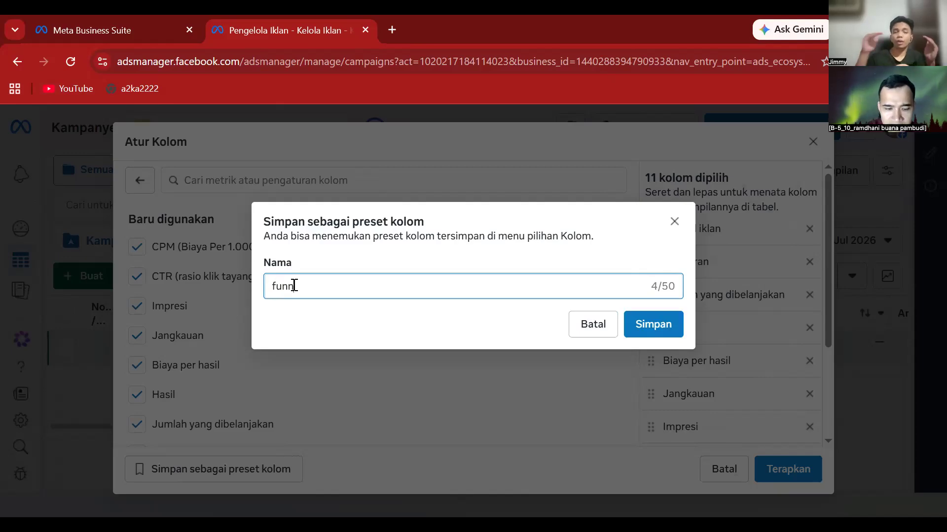
type("el w")
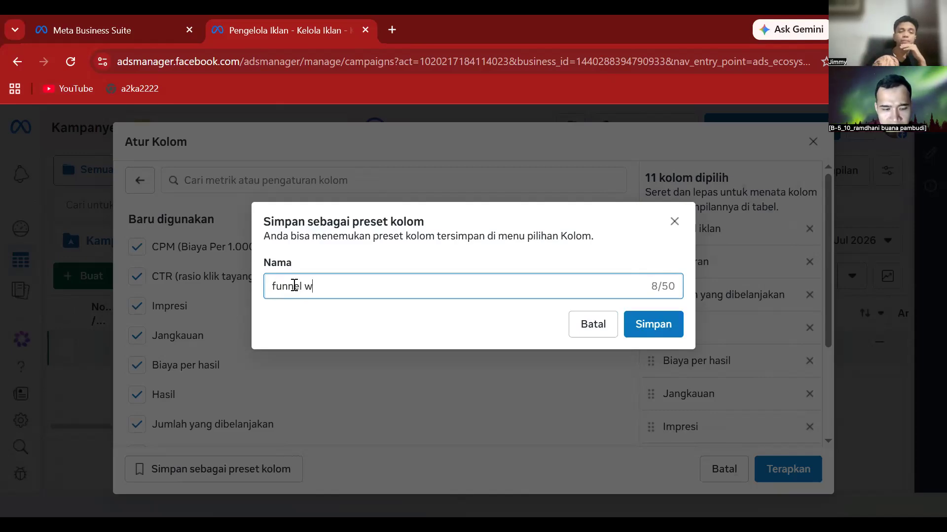
type("a")
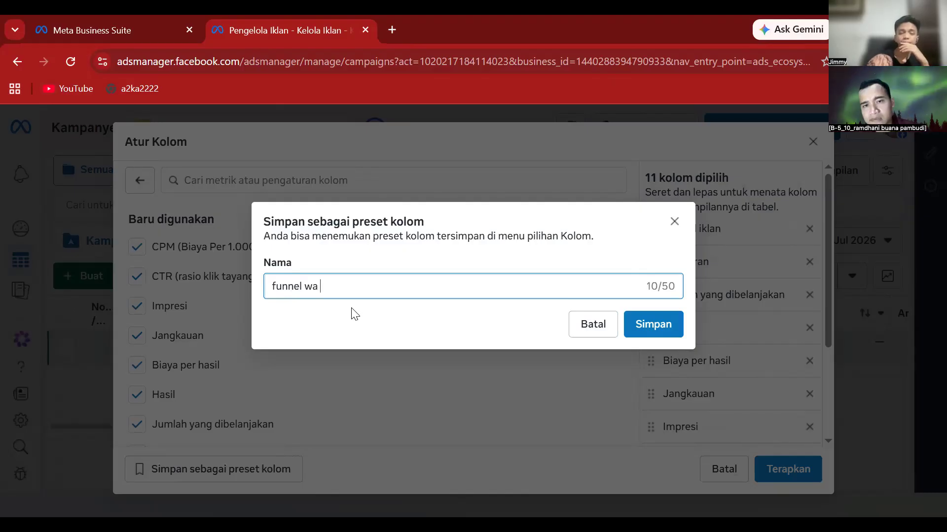
left_click(665, 328)
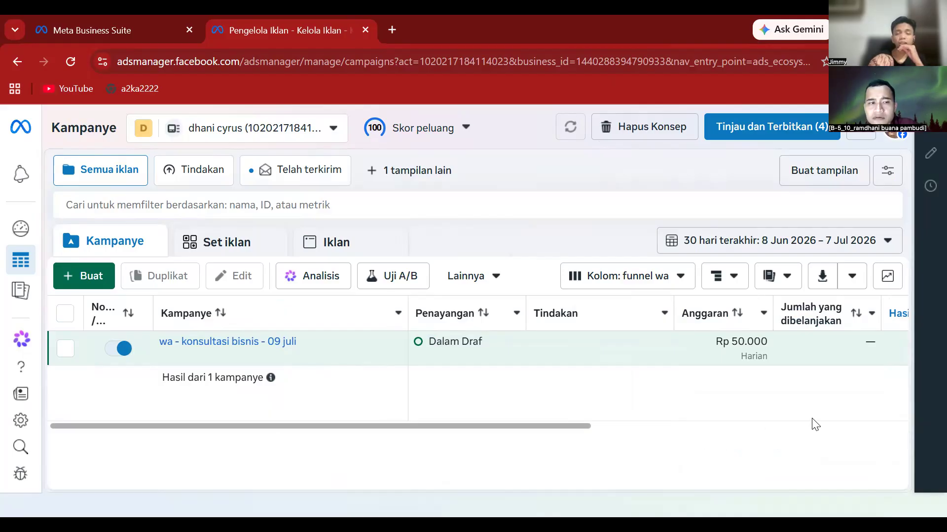
left_click_drag(460, 426, 549, 428)
left_click_drag(646, 453, 923, 498)
left_click_drag(831, 507, 676, 507)
left_click_drag(781, 495, 445, 492)
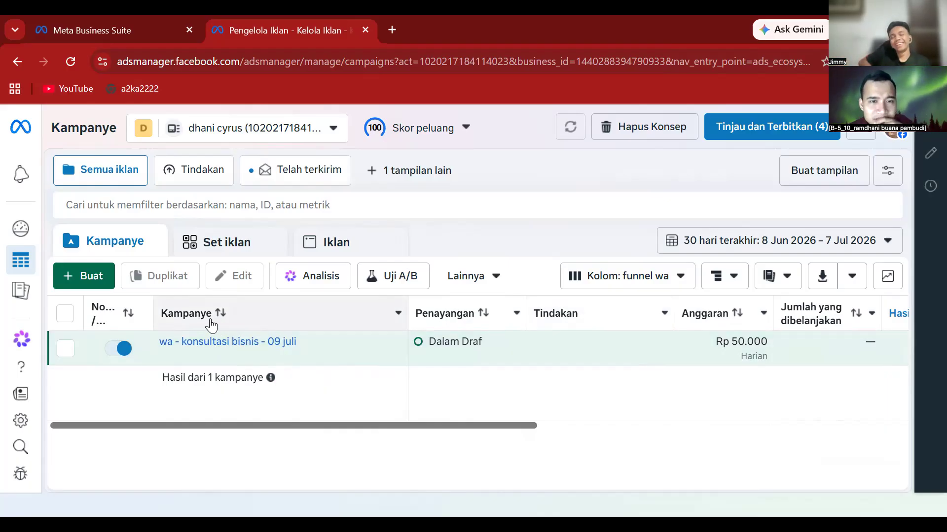
mouse_move(576, 321)
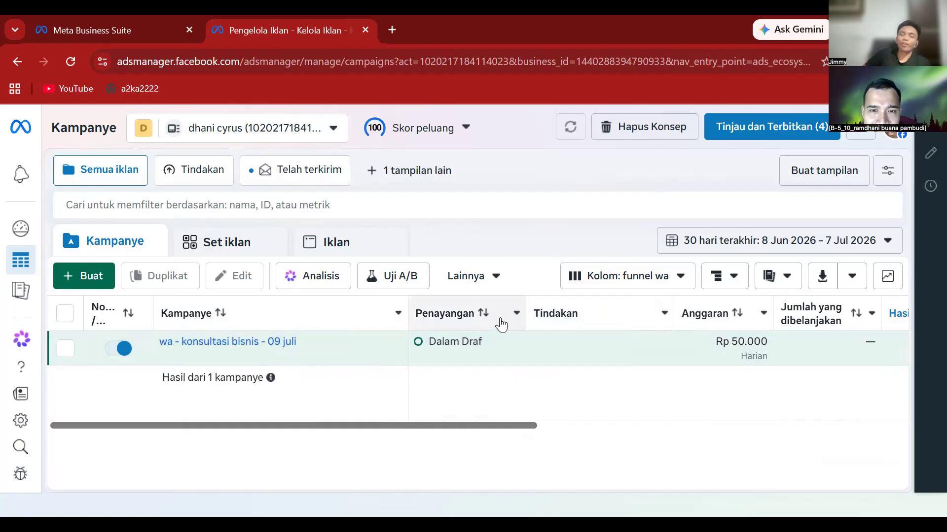
mouse_move(542, 315)
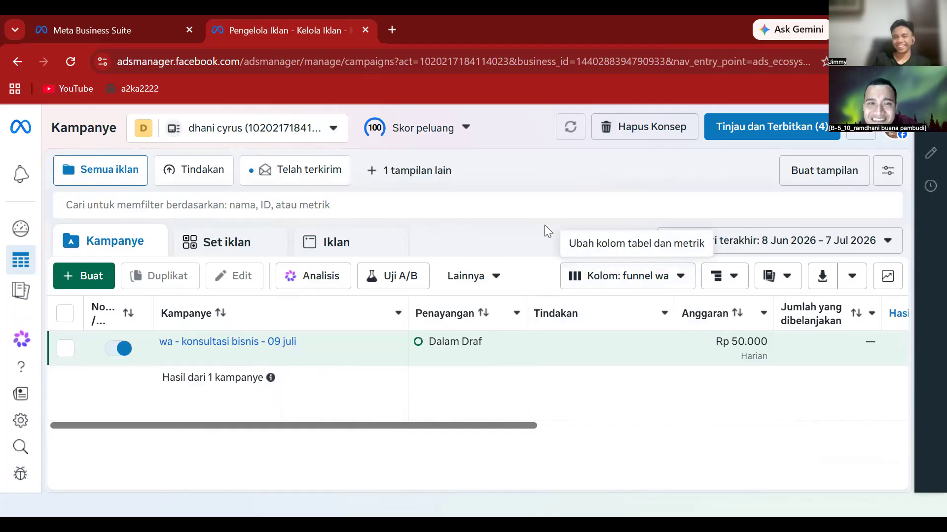
- Edit the funnel wa column preset to remove the Tindakan column and save it
left_click(608, 277)
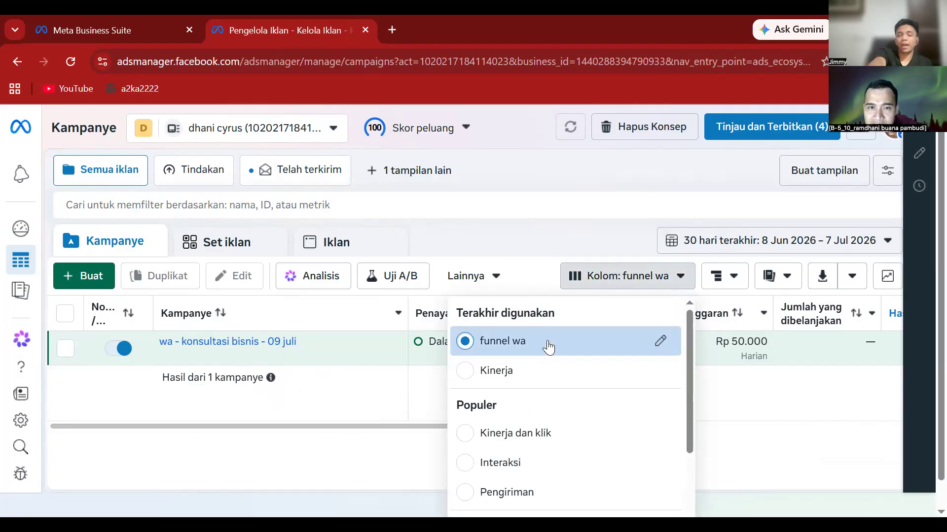
left_click(662, 341)
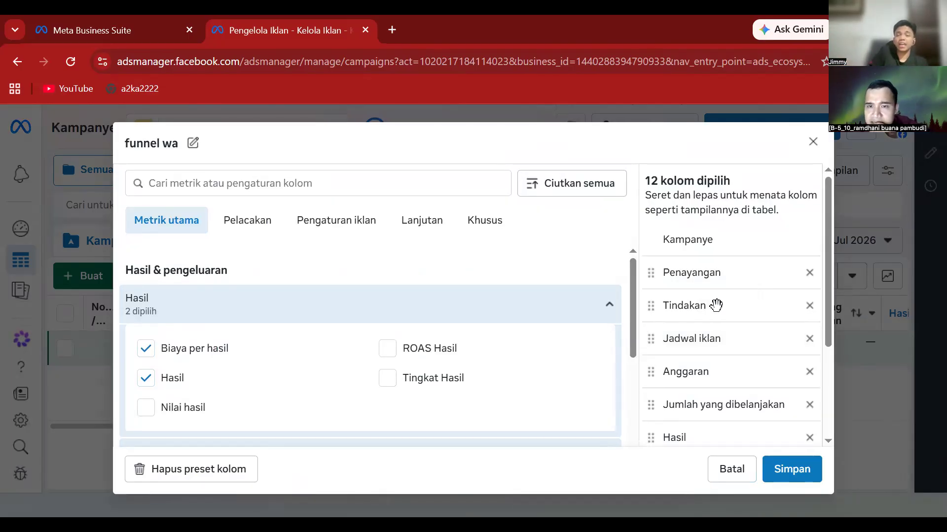
left_click(810, 306)
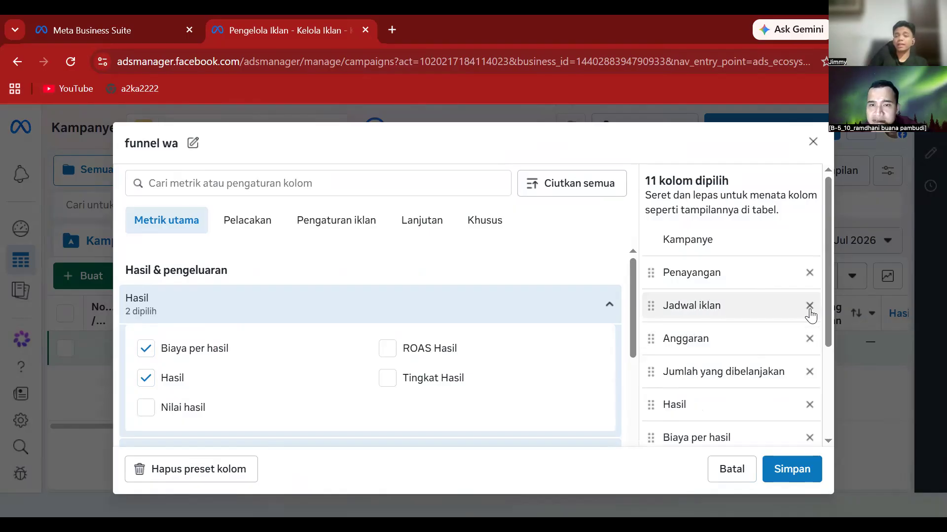
left_click(805, 470)
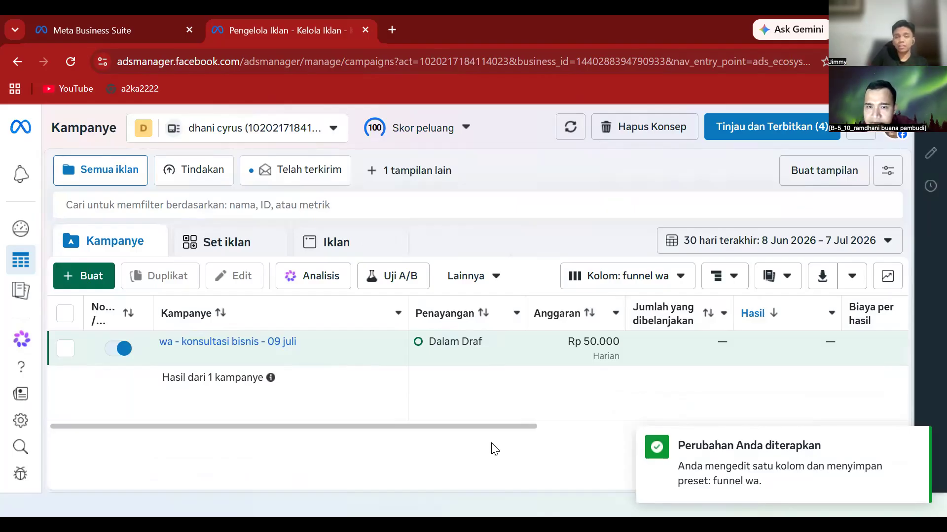
left_click_drag(529, 426, 458, 402)
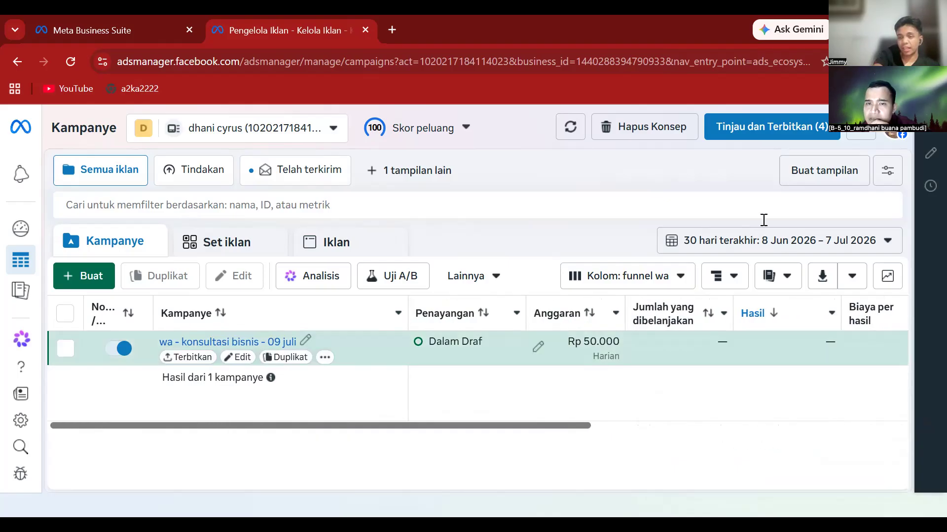
- Set the reporting date range to Hari Ini, today 8 Jul 2026
left_click(735, 242)
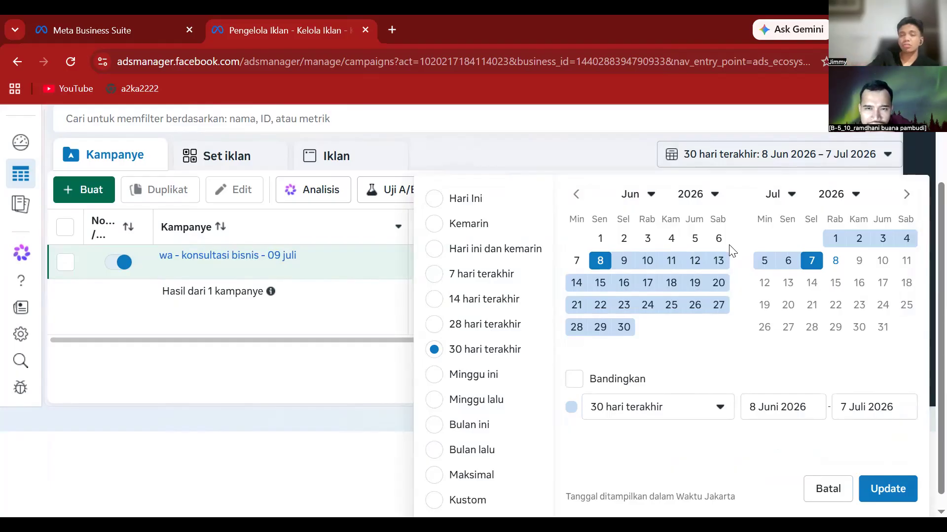
left_click(601, 265)
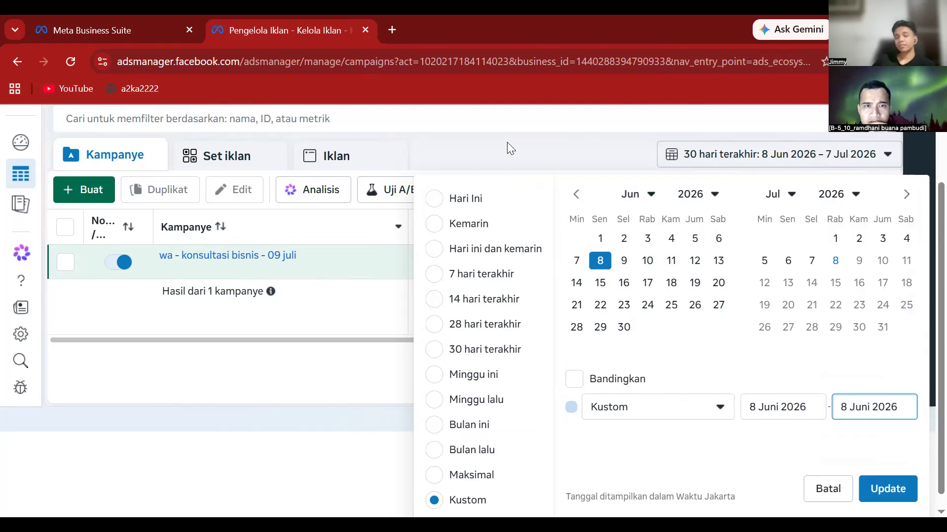
left_click(433, 198)
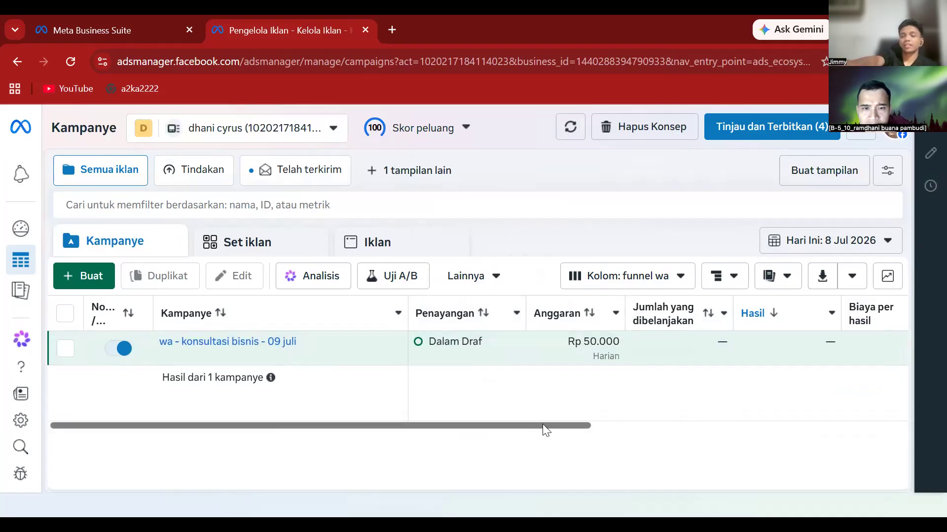
left_click_drag(542, 424, 560, 413)
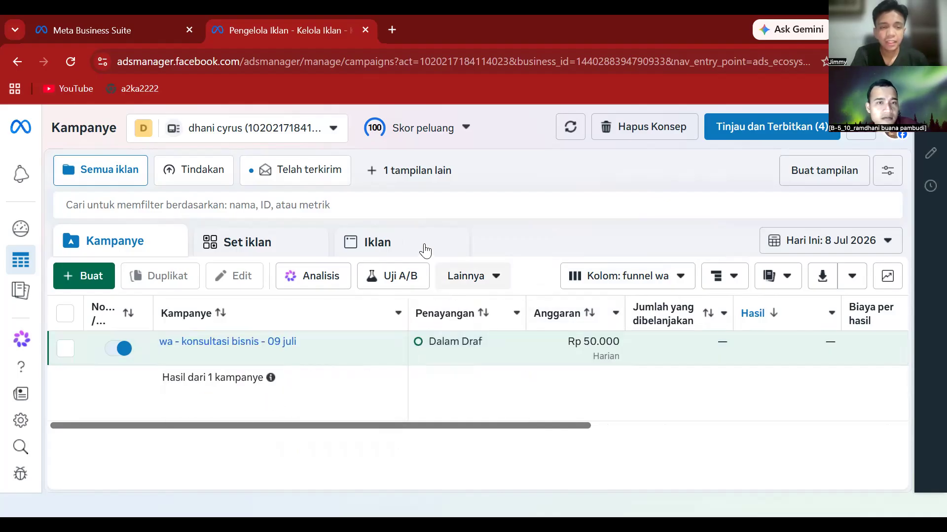
mouse_move(665, 315)
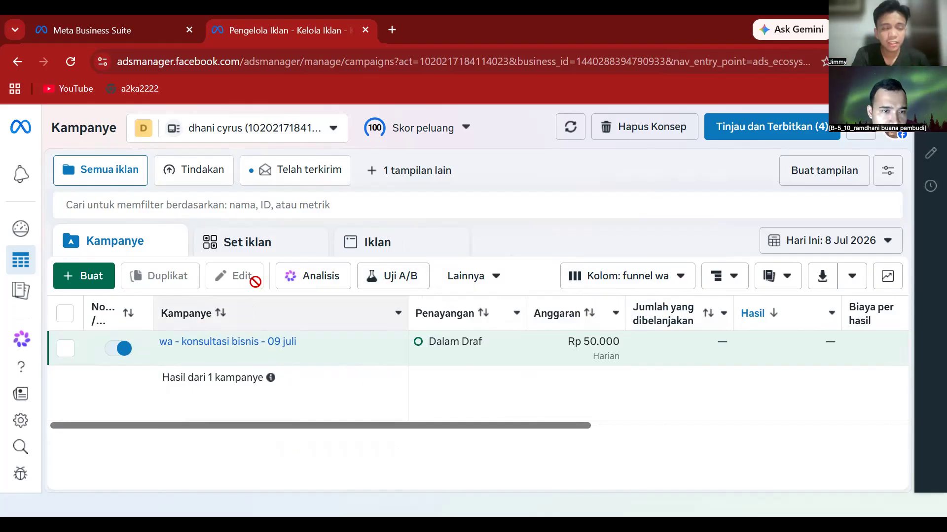
- Show the Iklan table with the video 1 and video 2 ads, dismissing the insight tip
left_click(383, 246)
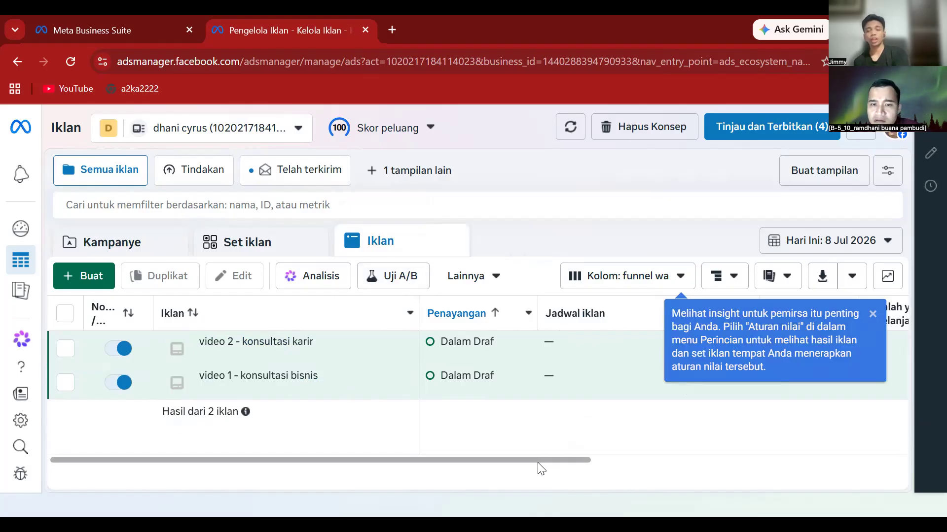
left_click_drag(556, 471, 625, 465)
left_click(873, 314)
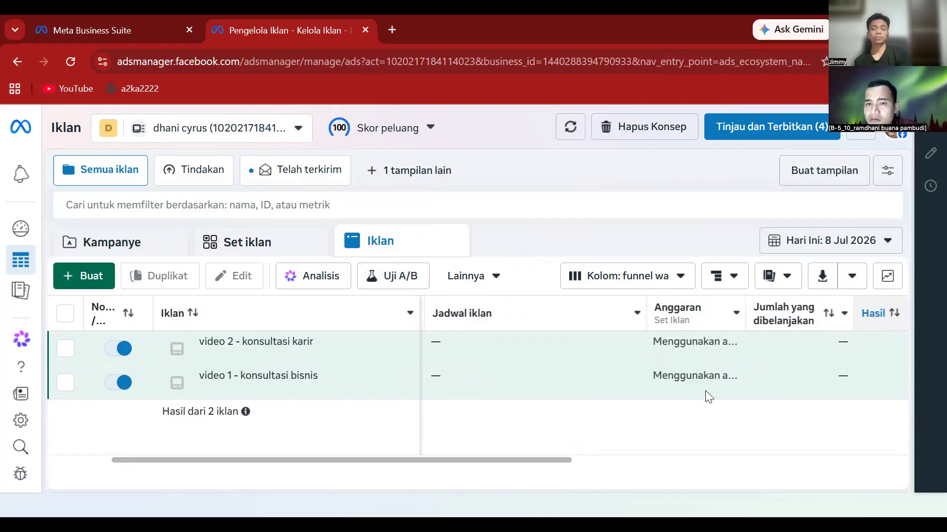
left_click_drag(555, 459, 598, 468)
scroll(594, 452, "right", 4)
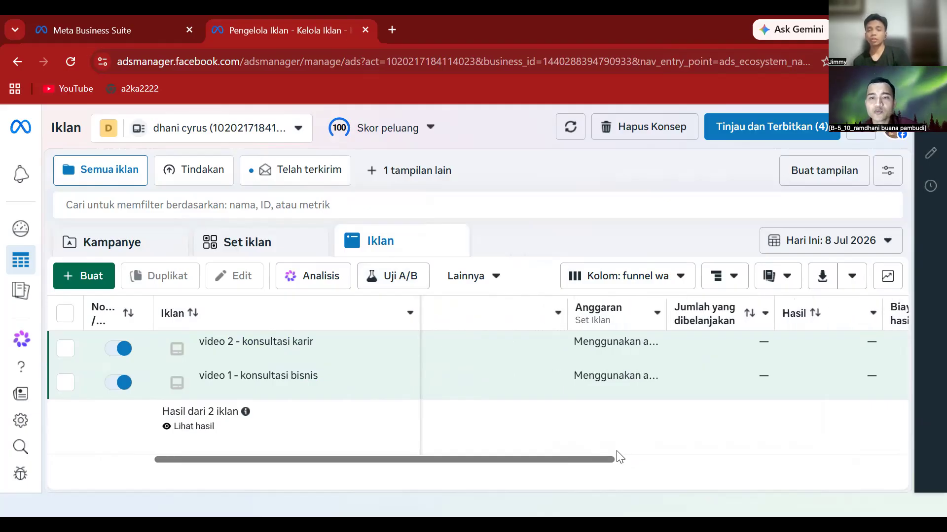
scroll(685, 454, "right", 3)
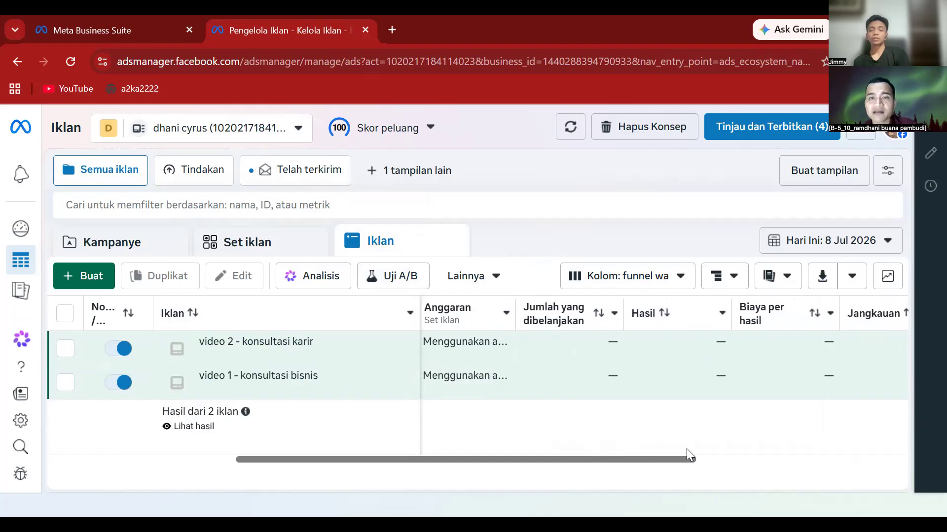
scroll(690, 450, "left", 3)
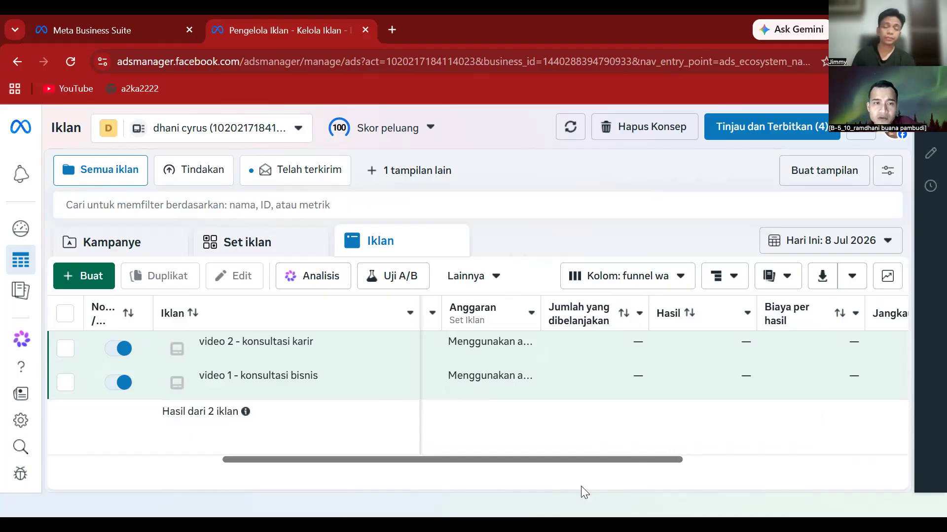
- View the surabaya - 25-40 tahun ad set under Set iklan, then return to Kampanye
left_click(275, 245)
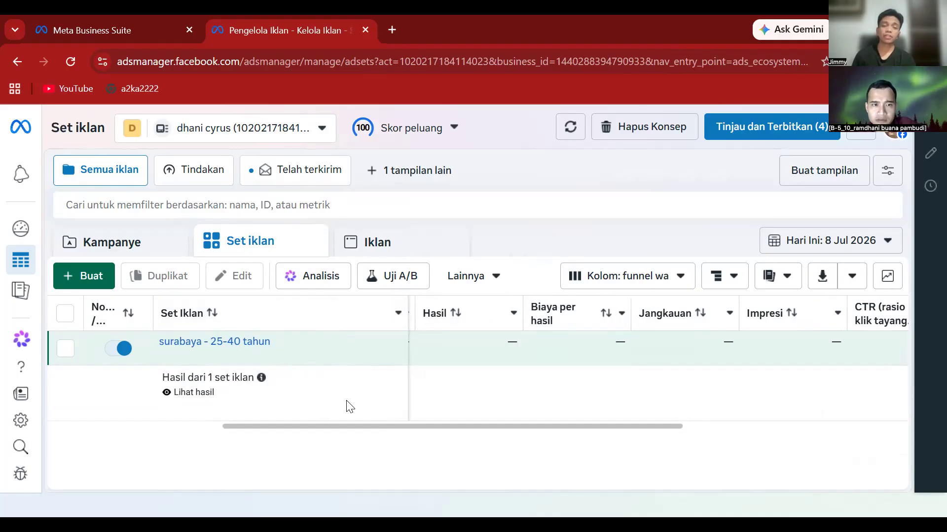
left_click(147, 249)
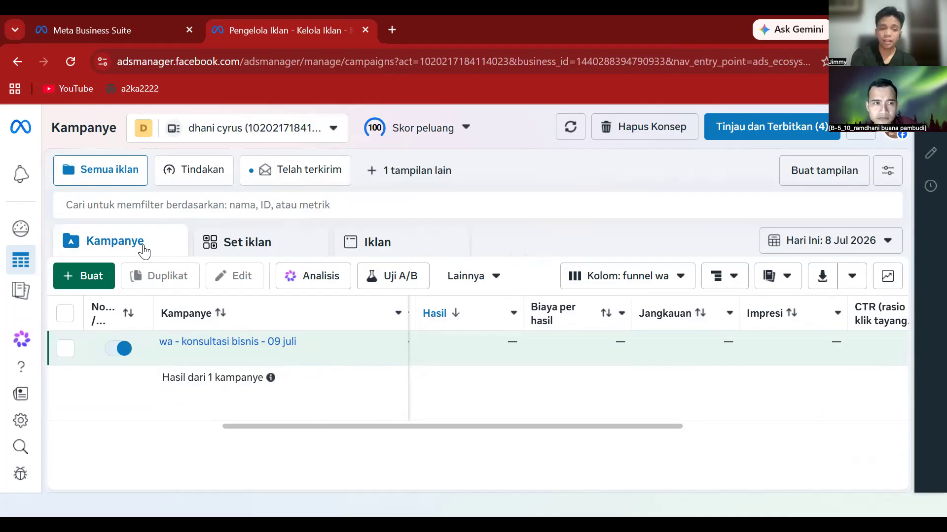
- Tick the 'wa - konsultasi bisnis - 09 juli' campaign and list its ads under Iklan
left_click(82, 349)
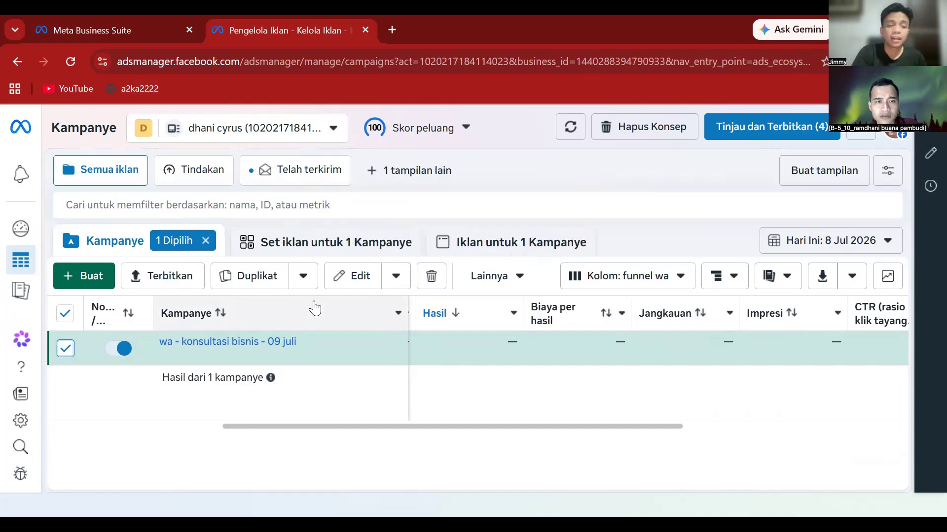
left_click(488, 245)
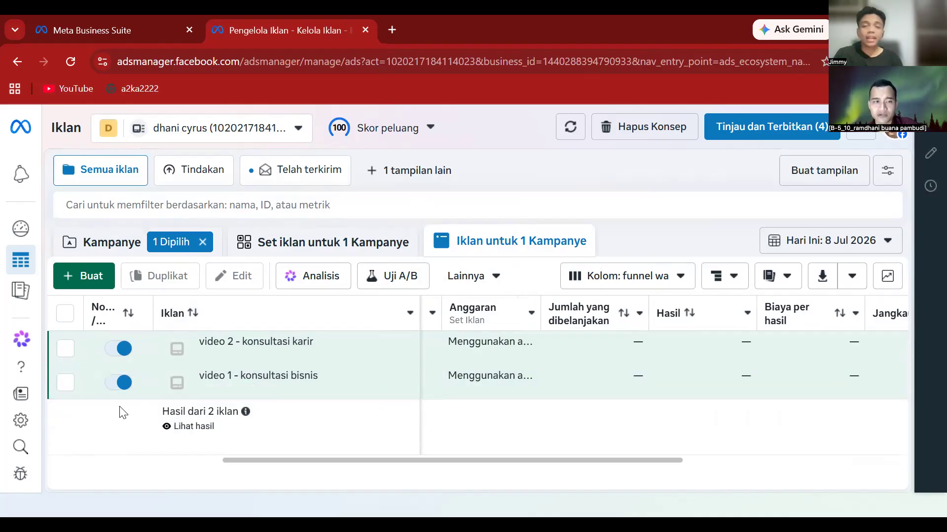
left_click(118, 243)
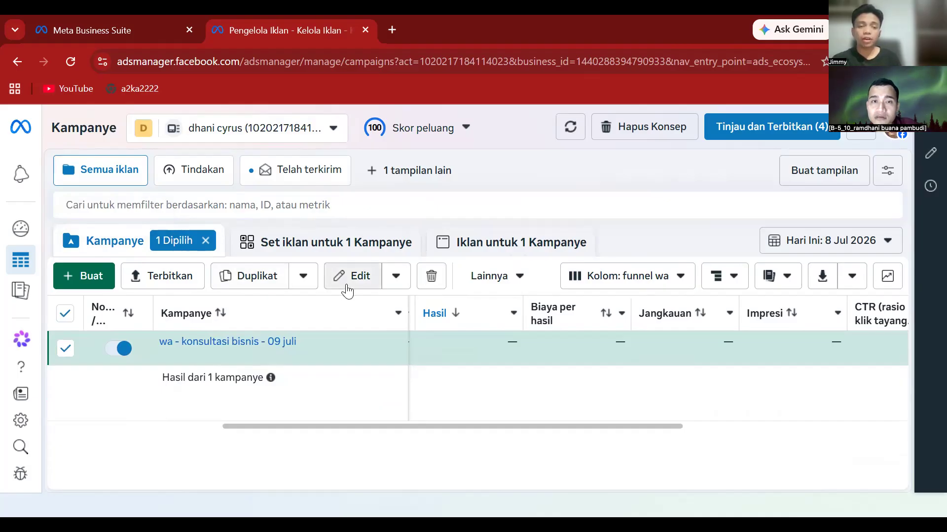
left_click(475, 251)
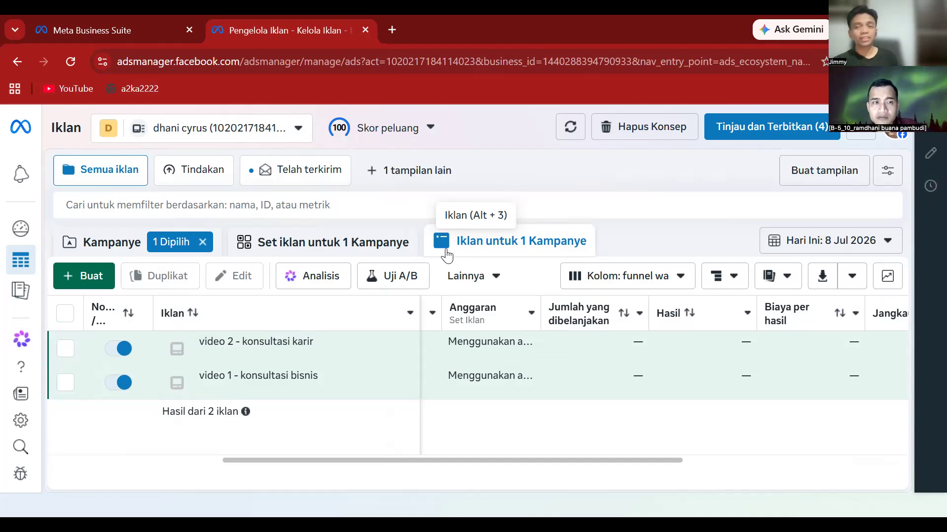
- Go back to the campaigns list and open the ad account switcher showing both portfolios
left_click(103, 248)
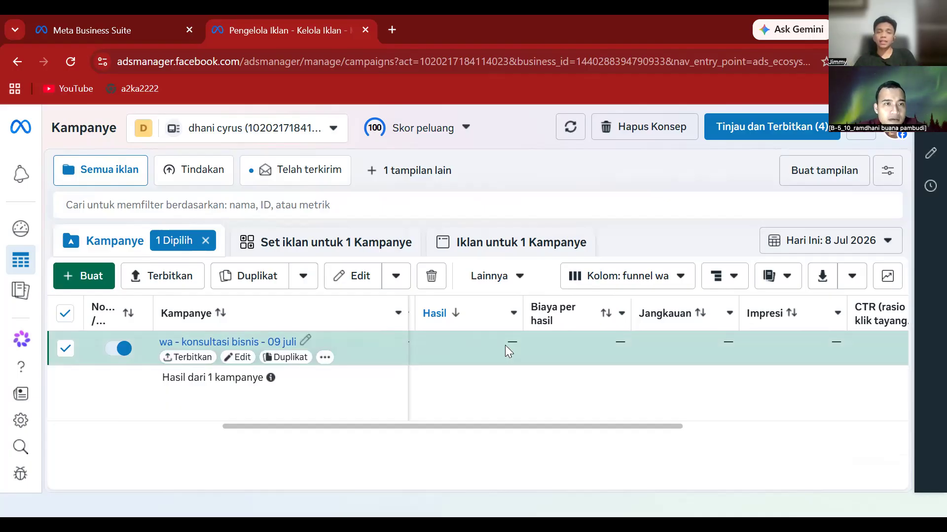
left_click(144, 133)
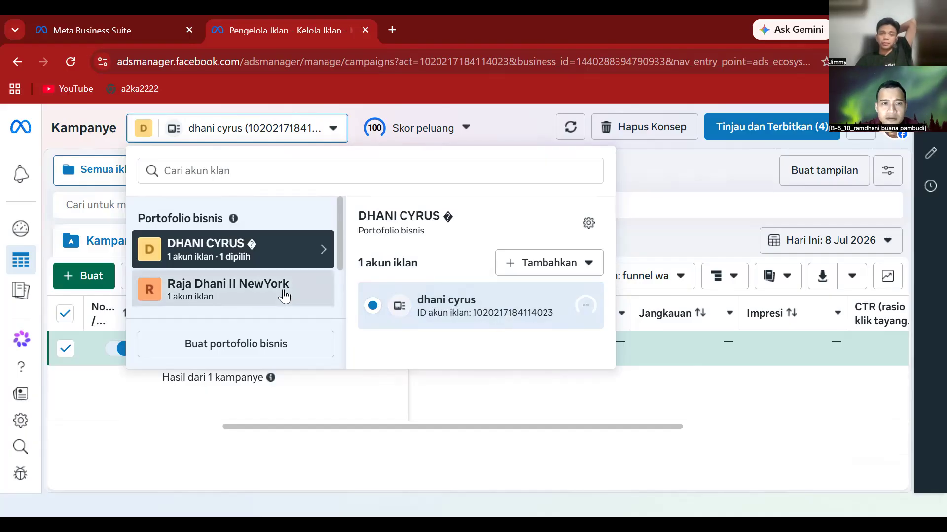
- Switch to the second portfolio's ad account and close the add-payment-method notice
left_click(284, 296)
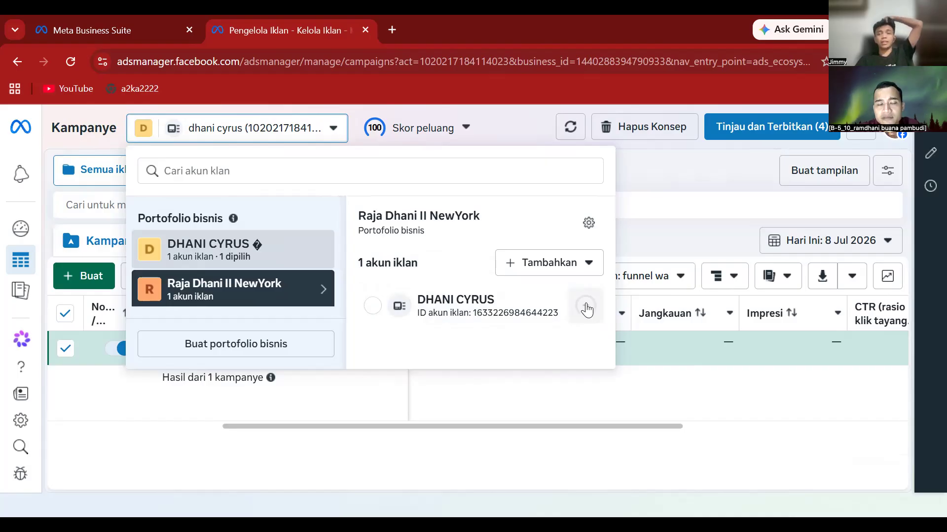
left_click(471, 304)
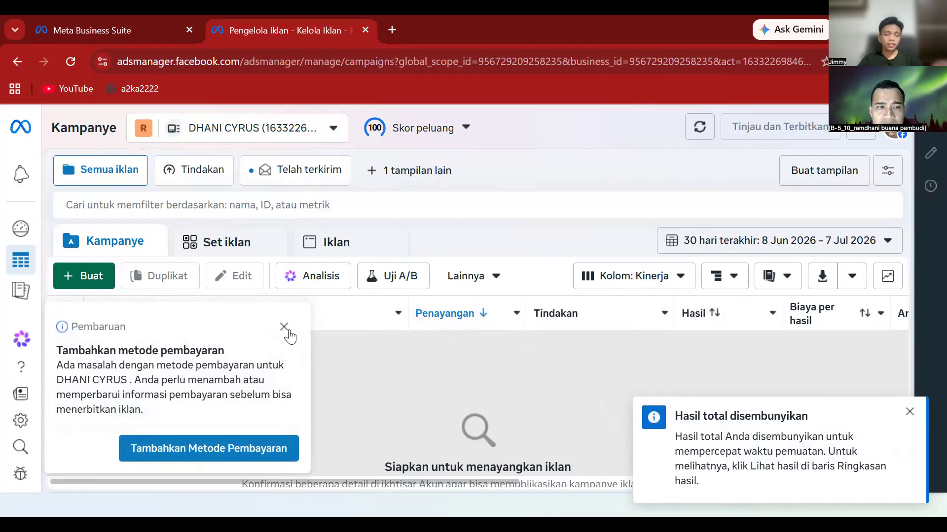
left_click(286, 328)
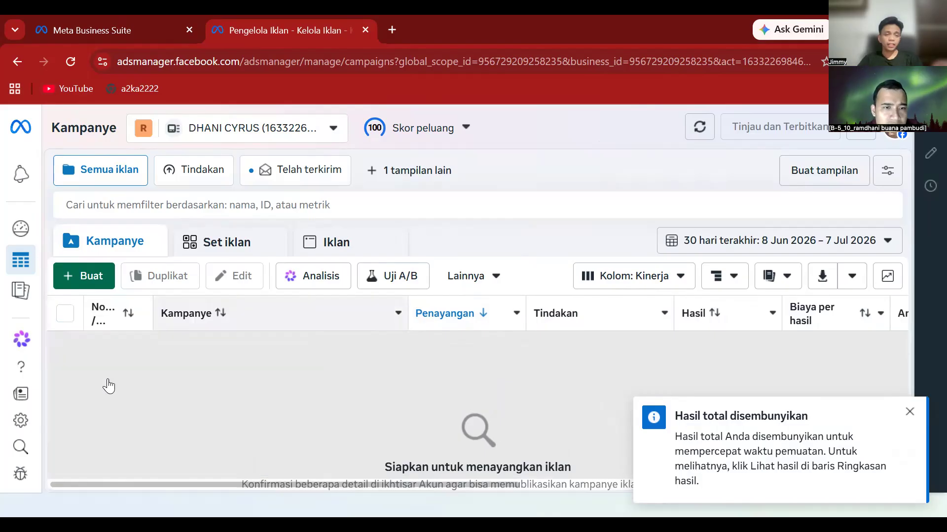
- Open the second portfolio's business settings at the Akun iklan page
left_click(22, 420)
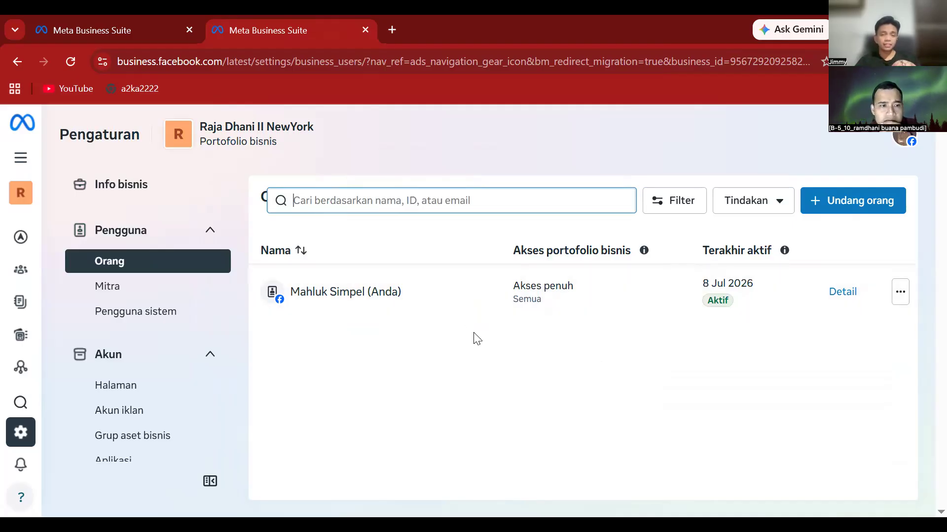
left_click(141, 414)
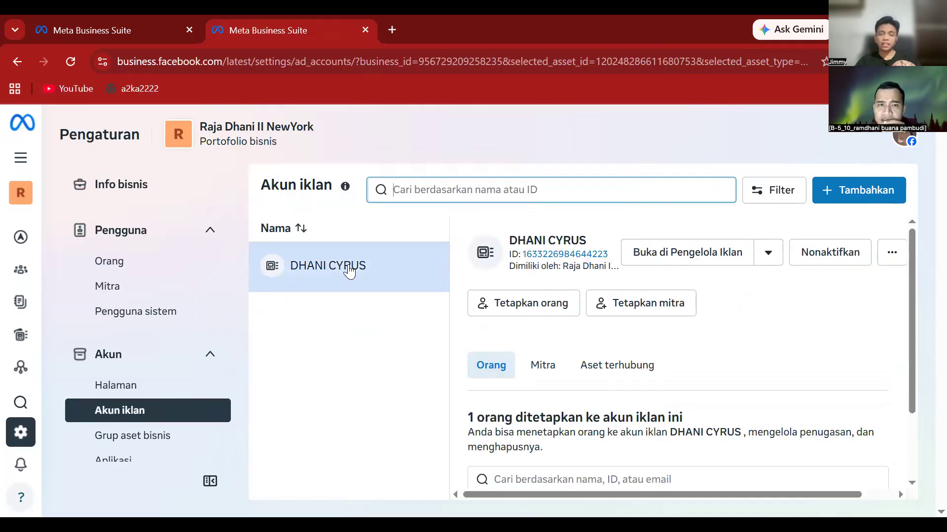
- Rename the ad account to 'skincare ms glow' and save, then open the add-account options
left_click(893, 256)
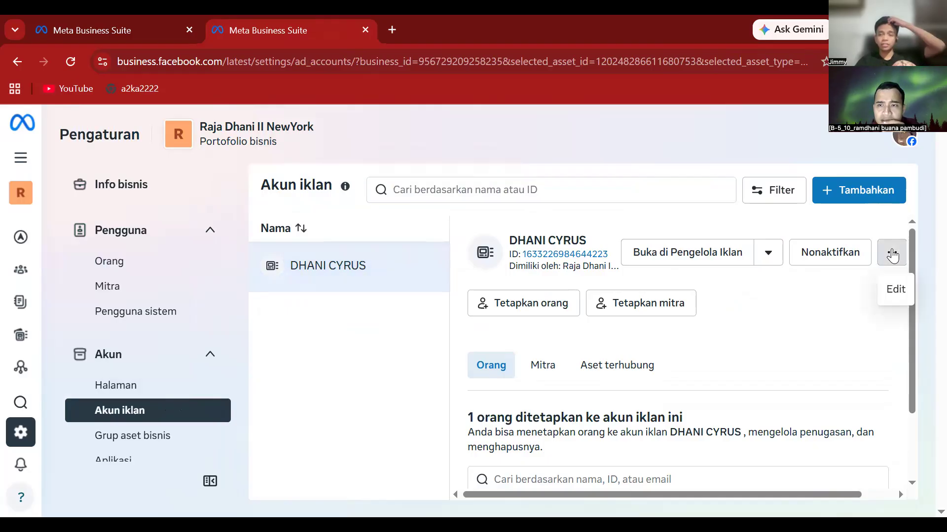
left_click(889, 293)
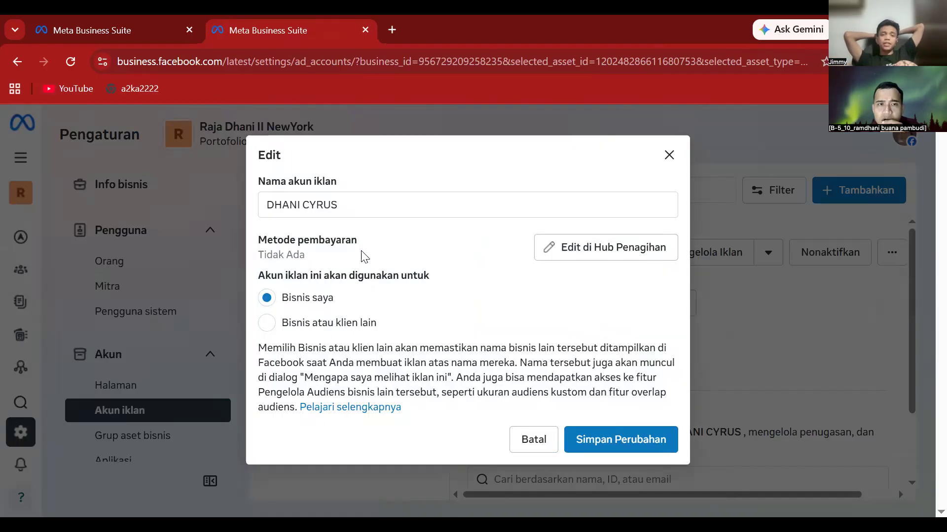
left_click(345, 203)
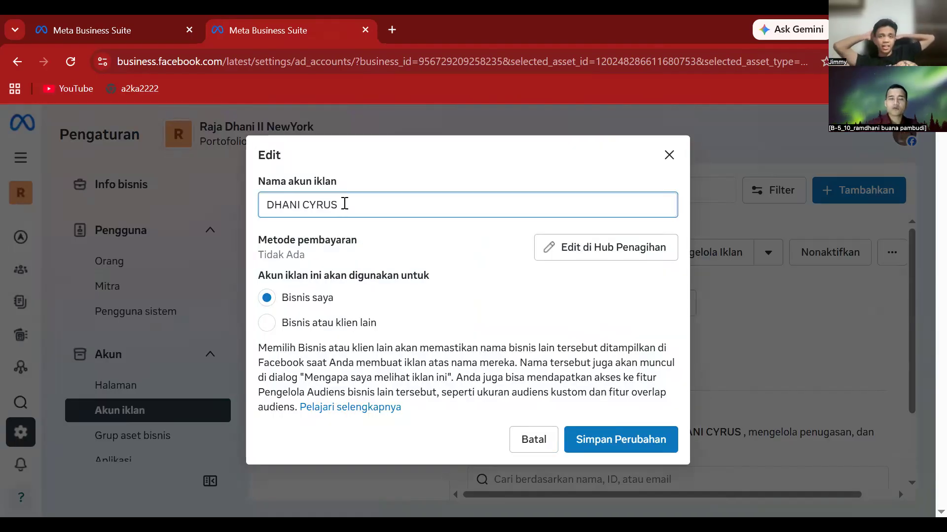
key("BackSpace")
key("BackSpace")
key("BackSpace")
key("BackSpace")
key("BackSpace")
key("BackSpace")
key("BackSpace")
key("BackSpace")
key("BackSpace")
key("BackSpace")
key("BackSpace")
type("skincare")
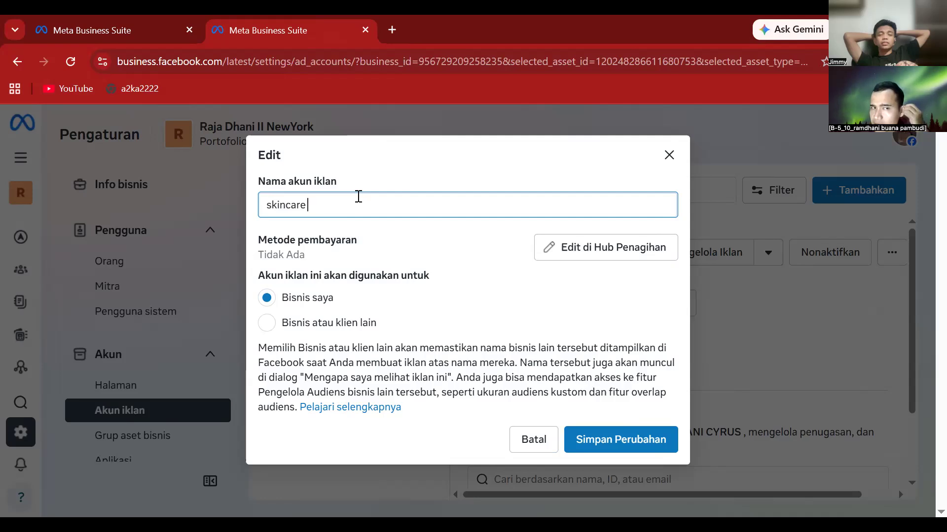
type(" ms glow")
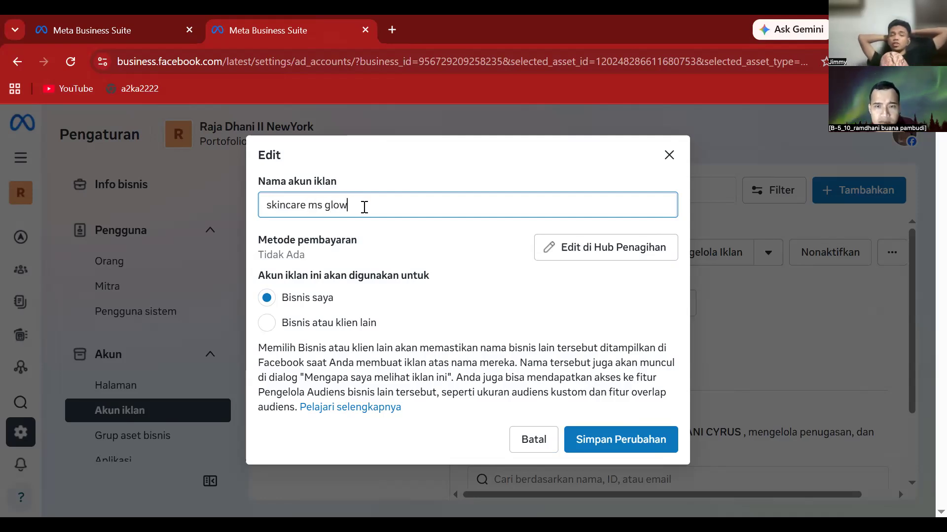
left_click(636, 434)
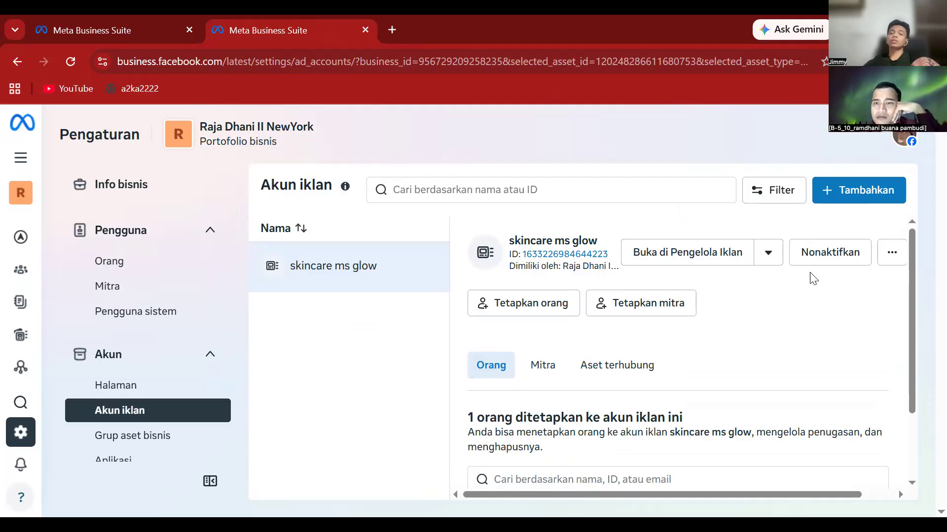
left_click(849, 187)
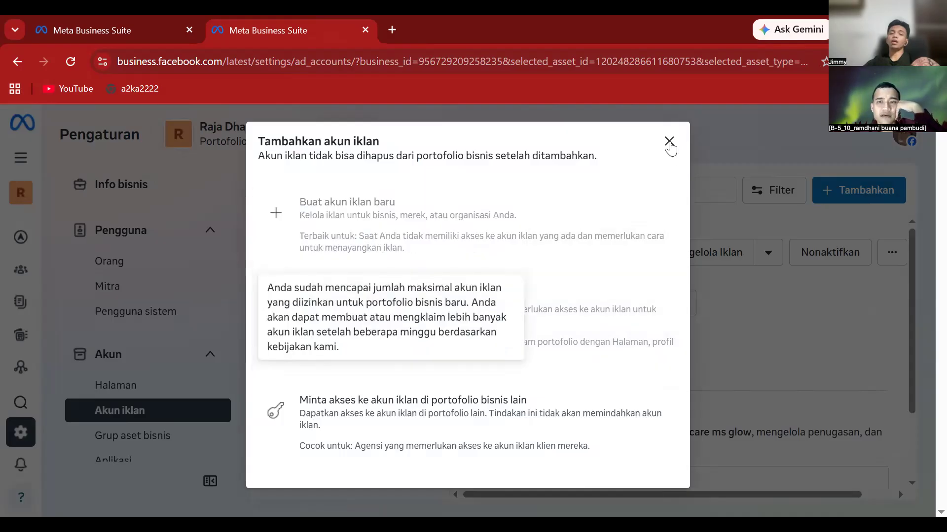
- Dismiss the 'Tambahkan akun iklan' dialog to return to the skincare ms glow account details
left_click(669, 143)
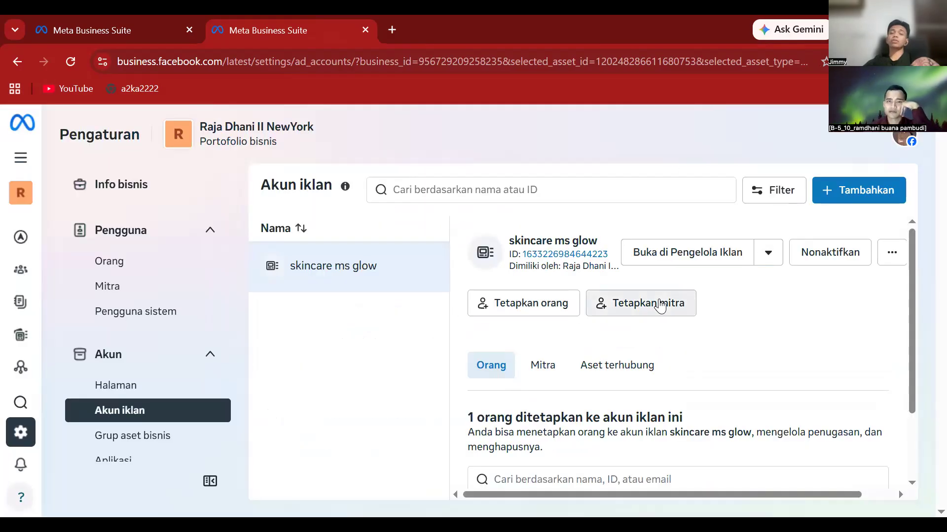